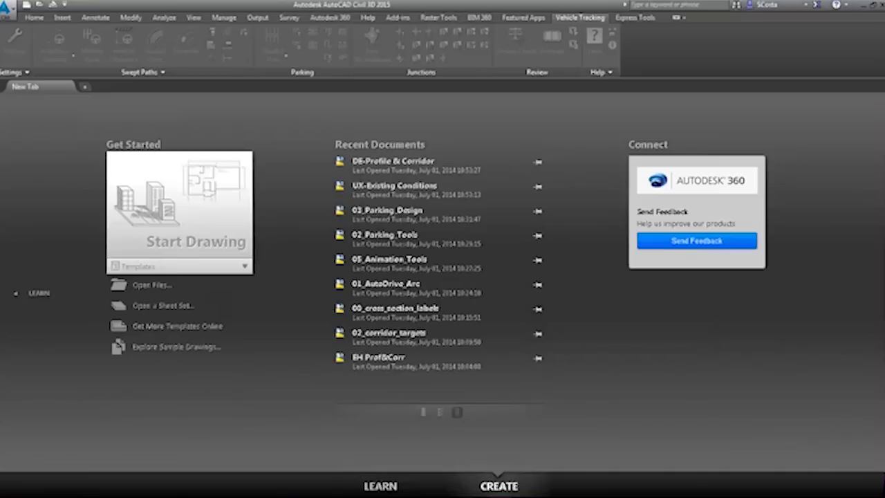
- Preview the recent documents with larger thumbnails, and return them to the compact list
{"action": "left_click", "coordinate": [228, 269]}
{"action": "left_click", "coordinate": [423, 414]}
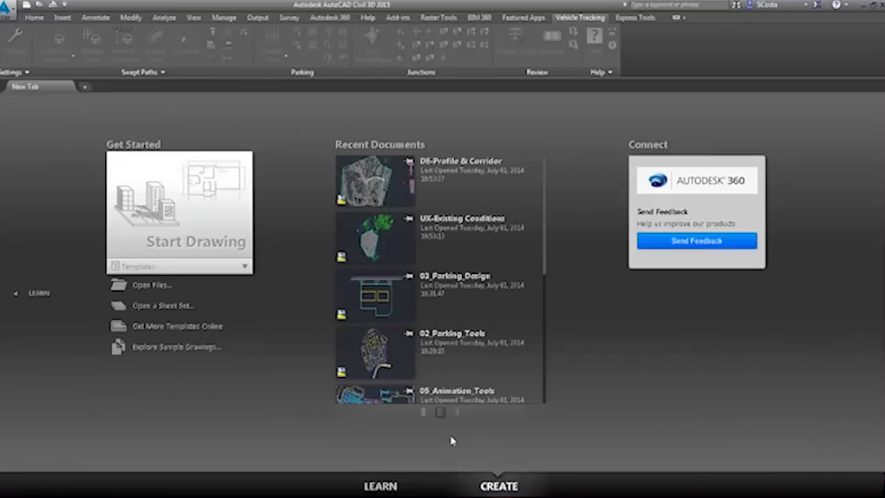
{"action": "left_click", "coordinate": [459, 413]}
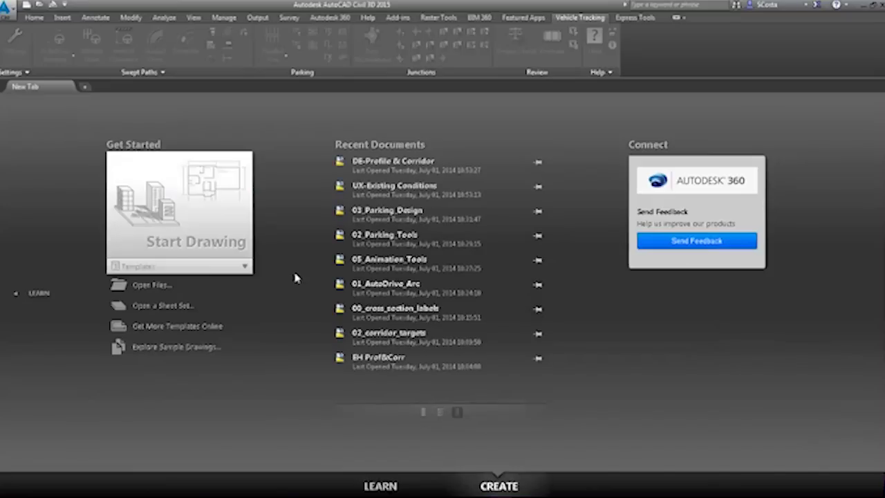
- Browse the getting started videos on the Learn page and return to the Create page
{"action": "left_click", "coordinate": [33, 296]}
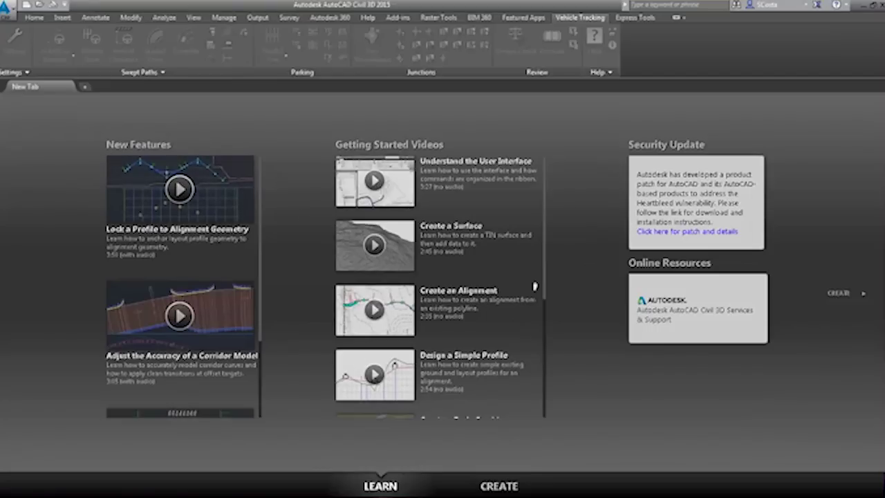
{"action": "scroll", "coordinate": [545, 388], "scroll_direction": "down", "scroll_amount": 3}
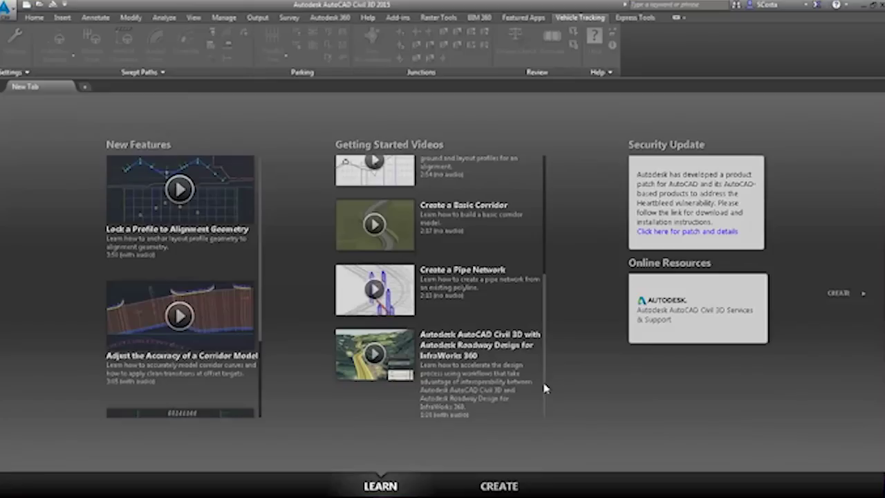
{"action": "scroll", "coordinate": [549, 262], "scroll_direction": "up", "scroll_amount": 3}
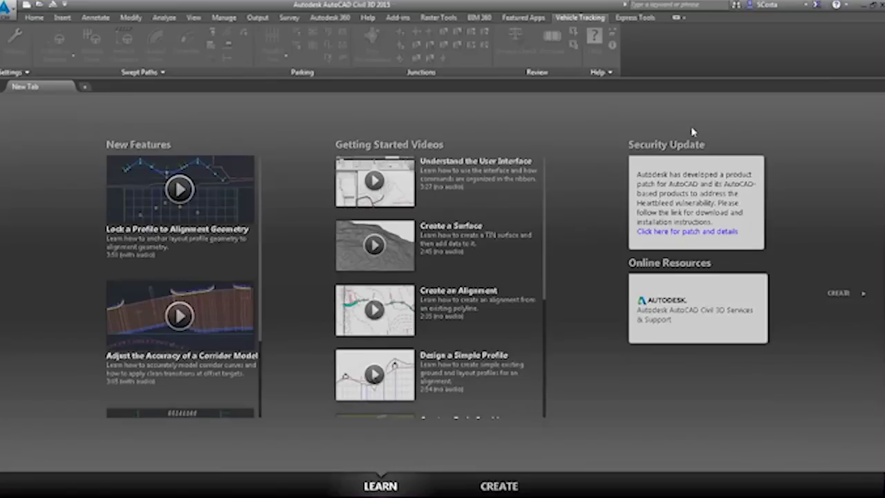
{"action": "left_click", "coordinate": [837, 297]}
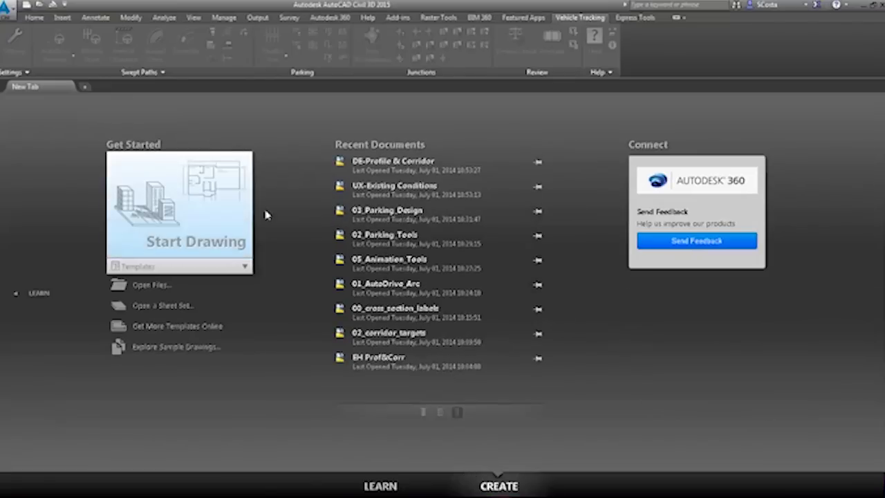
- Open the drawing UX-Assumed Geo.dwg from the What's New in Civil 3D 2015 folder
{"action": "left_click", "coordinate": [135, 286]}
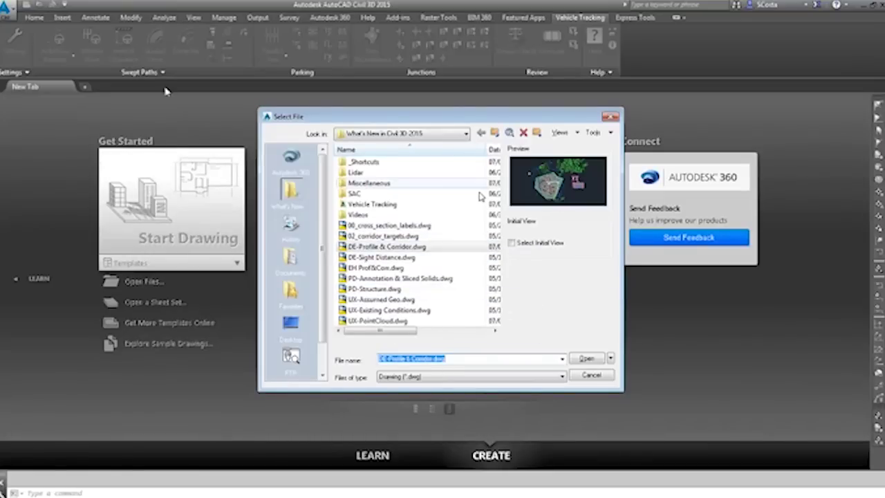
{"action": "left_click", "coordinate": [389, 310]}
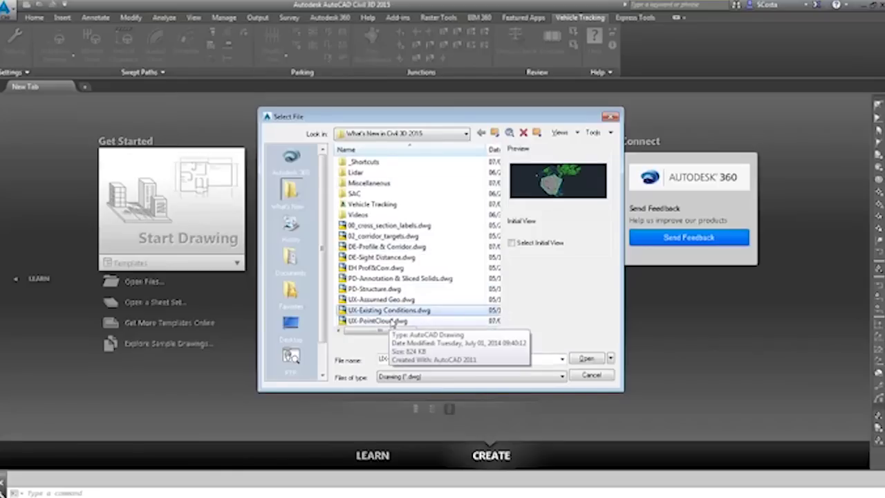
{"action": "left_click", "coordinate": [398, 301]}
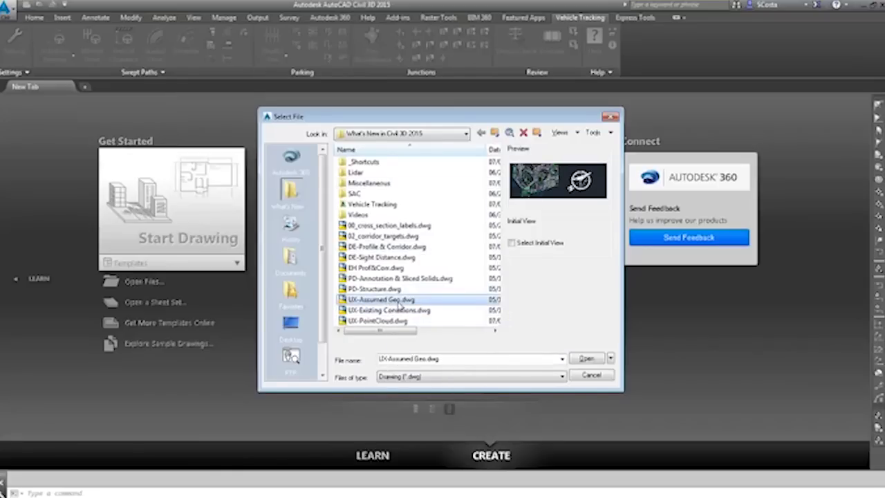
{"action": "double_click", "coordinate": [397, 302]}
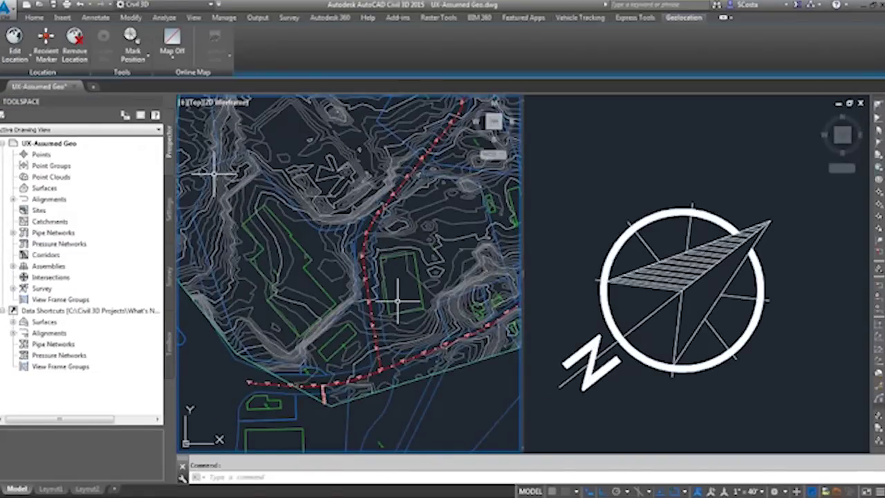
- Review the Dark and Light color scheme choices in the display options and close the options without changing the scheme
{"action": "left_click", "coordinate": [34, 17]}
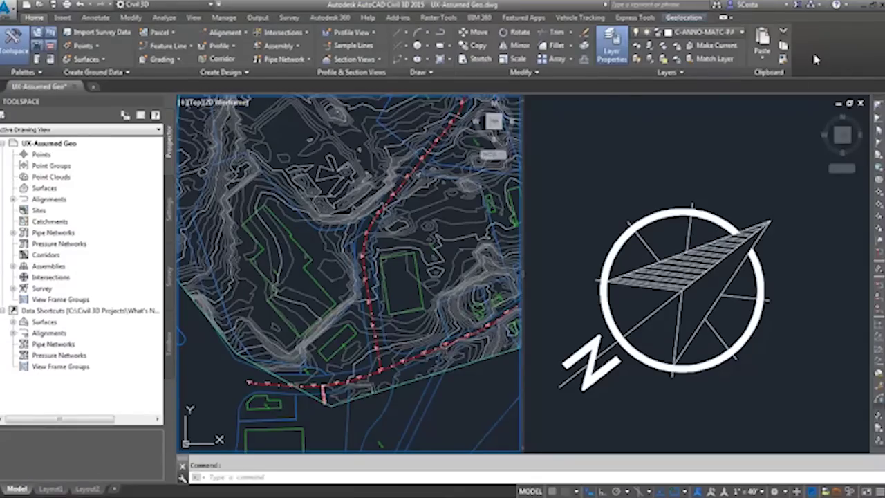
{"action": "right_click", "coordinate": [543, 175]}
{"action": "key", "text": "Escape"}
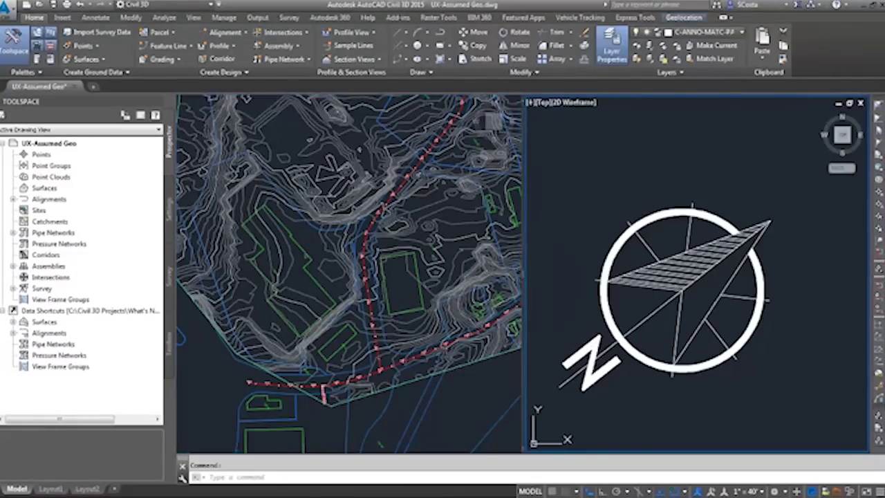
{"action": "left_click", "coordinate": [287, 124]}
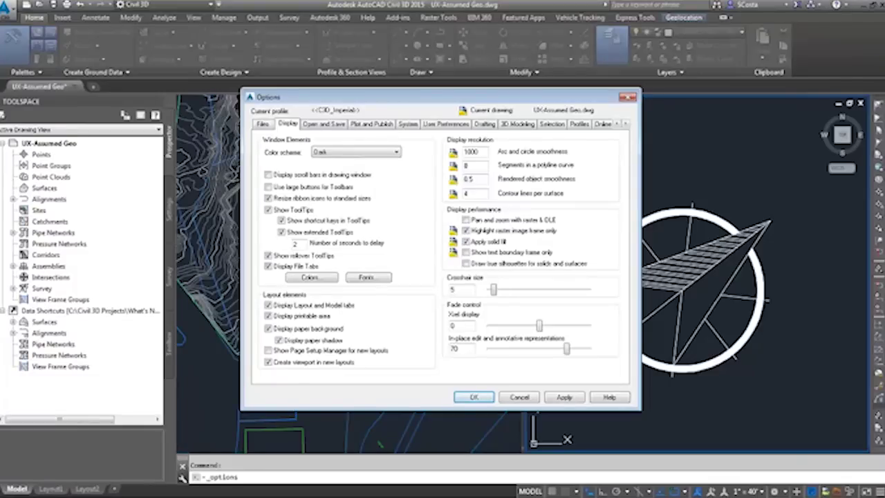
{"action": "left_click", "coordinate": [339, 151]}
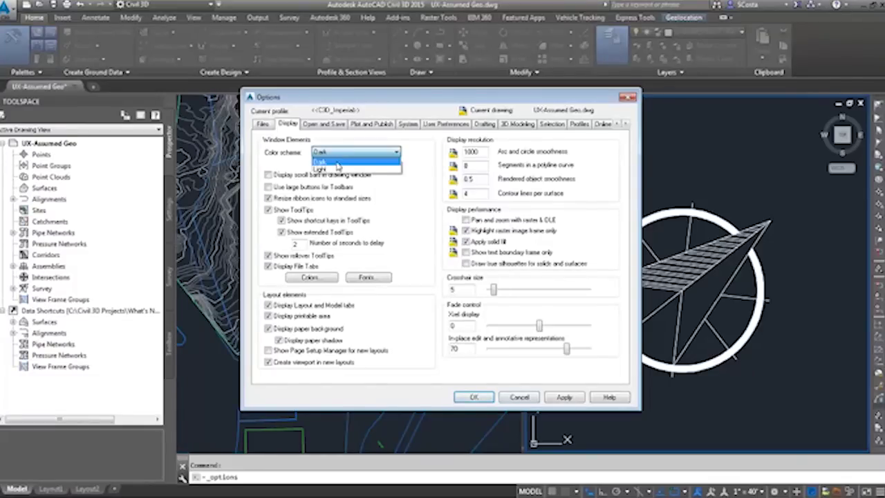
{"action": "left_click", "coordinate": [566, 394]}
{"action": "left_click", "coordinate": [520, 398]}
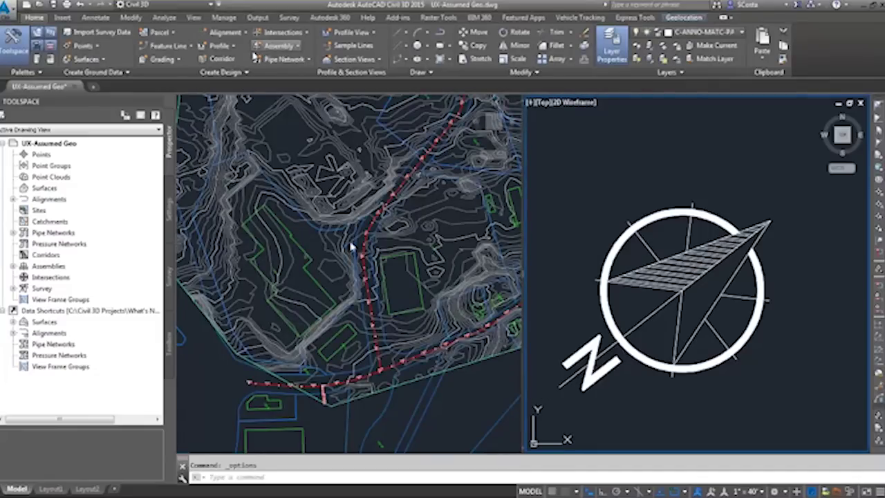
- Turn on the aerial online map in the viewport showing the site contours
{"action": "left_click", "coordinate": [682, 17]}
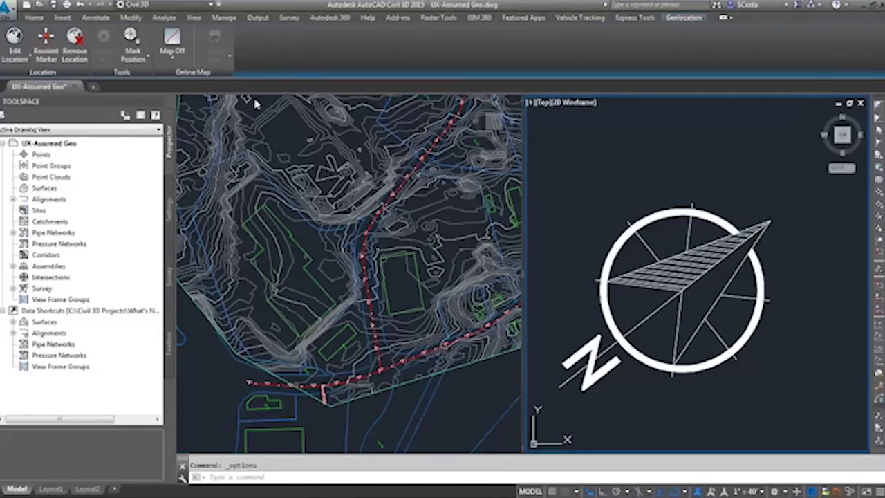
{"action": "left_click", "coordinate": [325, 269]}
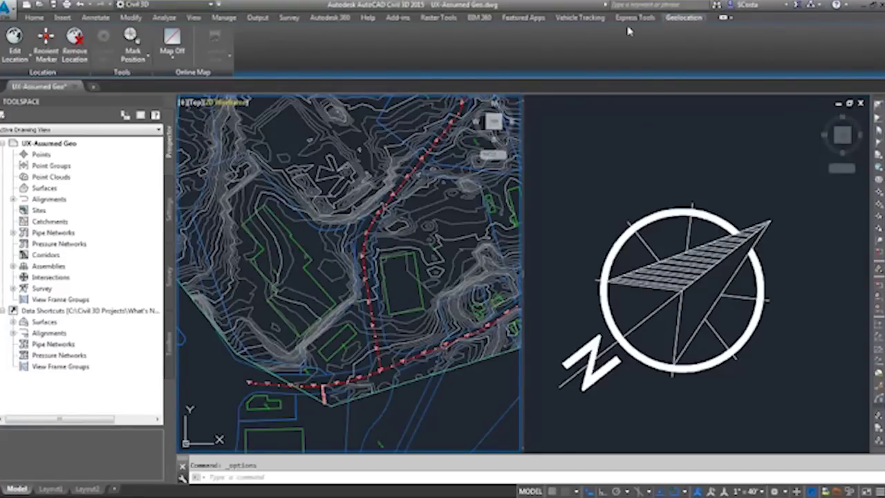
{"action": "left_click", "coordinate": [172, 52]}
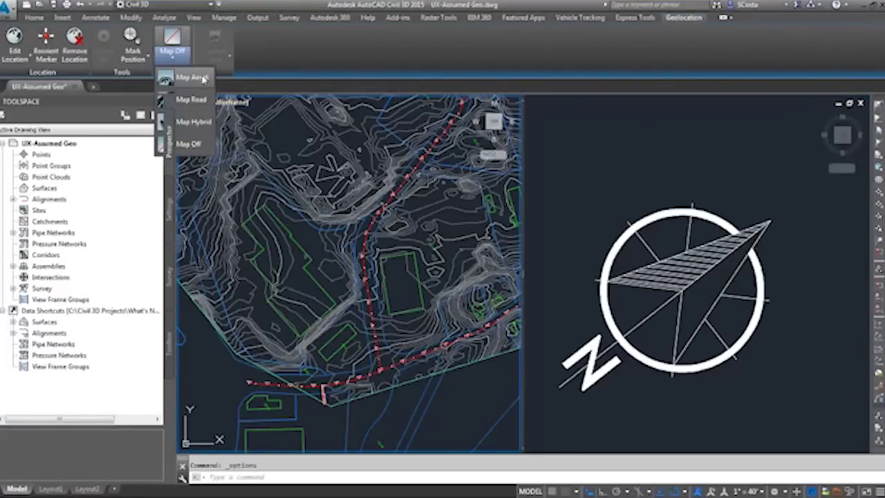
{"action": "left_click", "coordinate": [203, 80]}
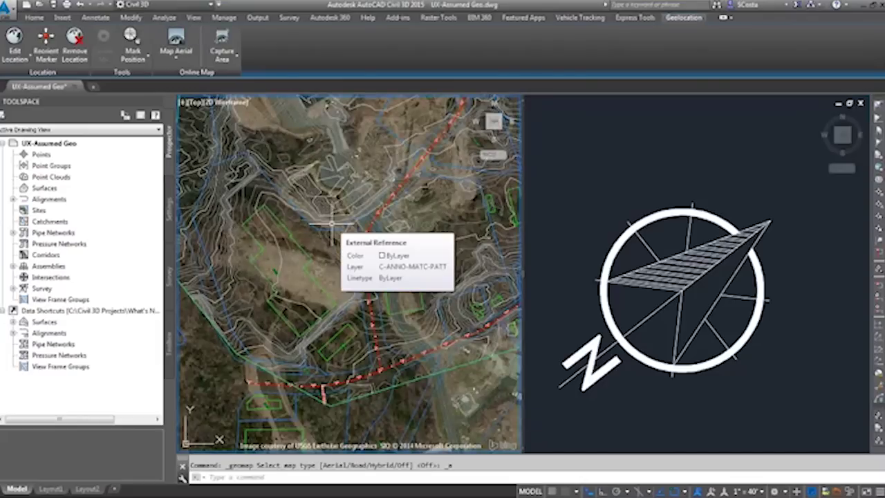
- Capture a rectangular area of the aerial map that encloses the whole site boundary
{"action": "scroll", "coordinate": [331, 223], "scroll_direction": "down", "scroll_amount": 5}
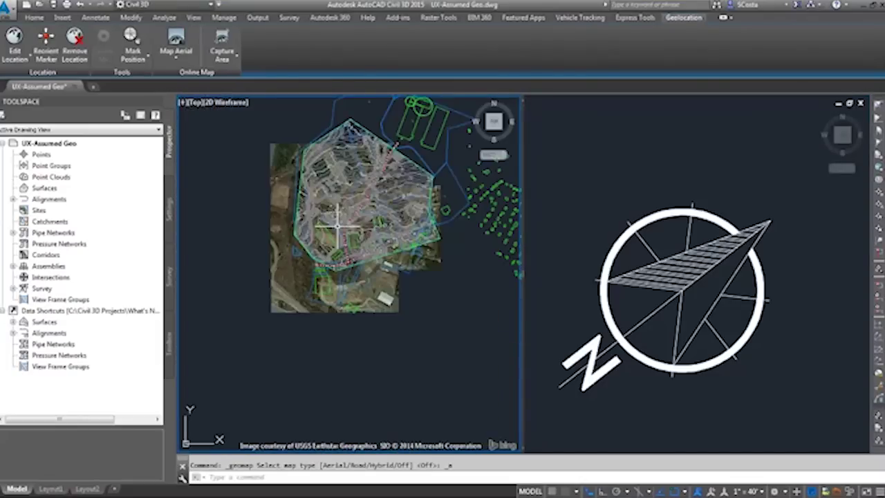
{"action": "scroll", "coordinate": [319, 218], "scroll_direction": "down", "scroll_amount": 3}
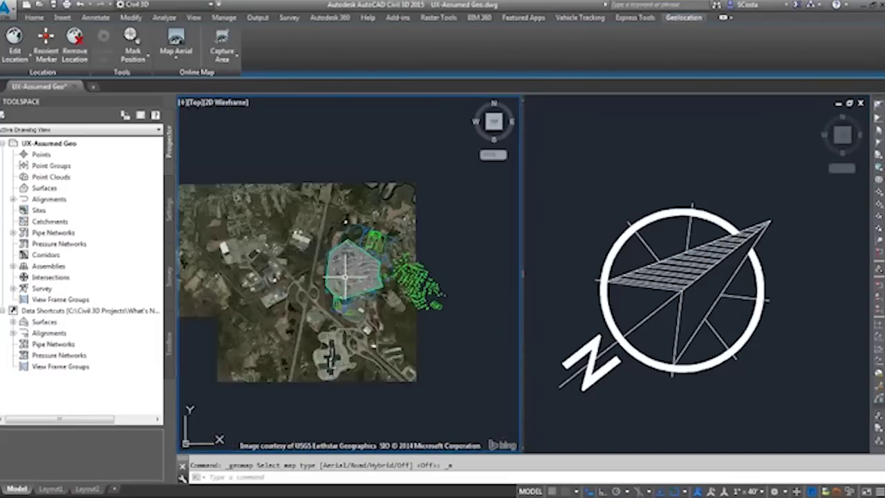
{"action": "scroll", "coordinate": [326, 267], "scroll_direction": "up", "scroll_amount": 3}
{"action": "scroll", "coordinate": [341, 294], "scroll_direction": "up", "scroll_amount": 2}
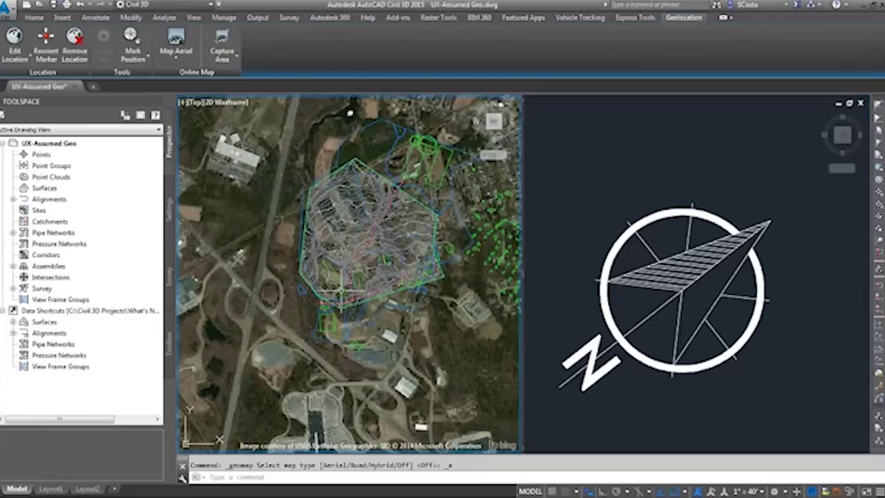
{"action": "scroll", "coordinate": [356, 246], "scroll_direction": "up", "scroll_amount": 3}
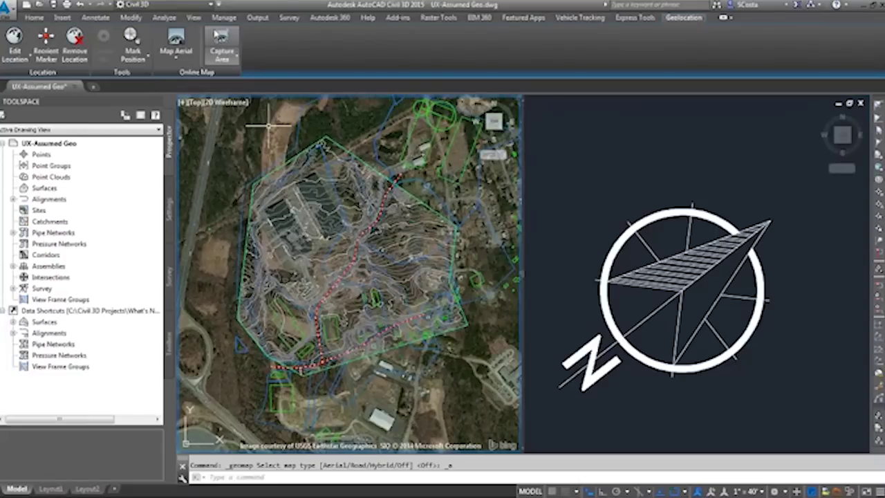
{"action": "left_click", "coordinate": [223, 60]}
{"action": "left_click", "coordinate": [239, 99]}
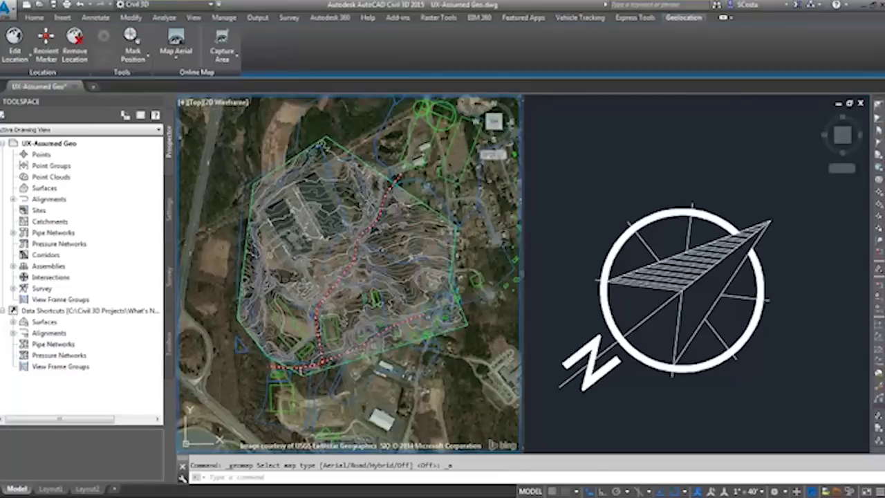
{"action": "left_click", "coordinate": [192, 117]}
{"action": "left_click", "coordinate": [501, 418]}
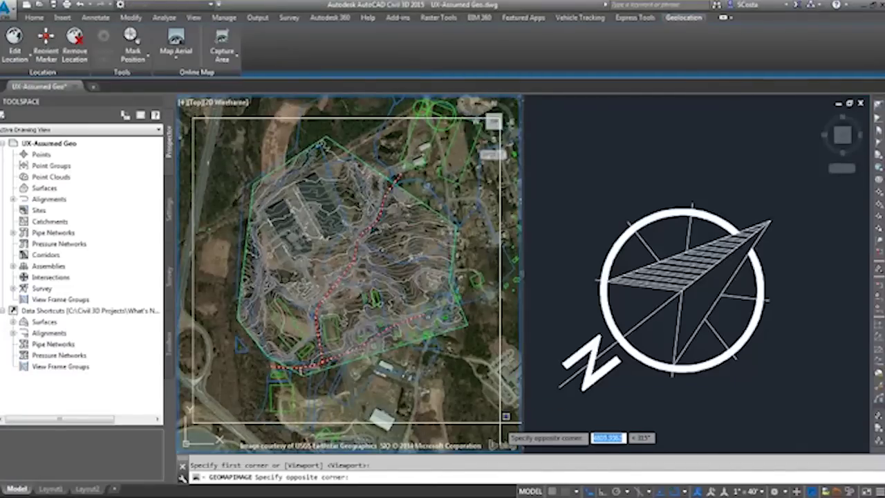
- Turn the online map off so only the captured aerial image remains behind the site drawing
{"action": "scroll", "coordinate": [456, 358], "scroll_direction": "down", "scroll_amount": 2}
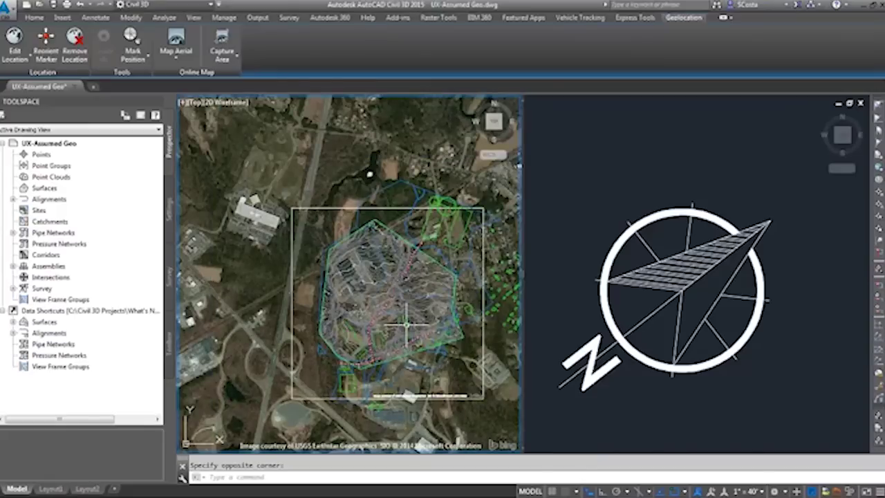
{"action": "left_click", "coordinate": [175, 55]}
{"action": "left_click", "coordinate": [186, 143]}
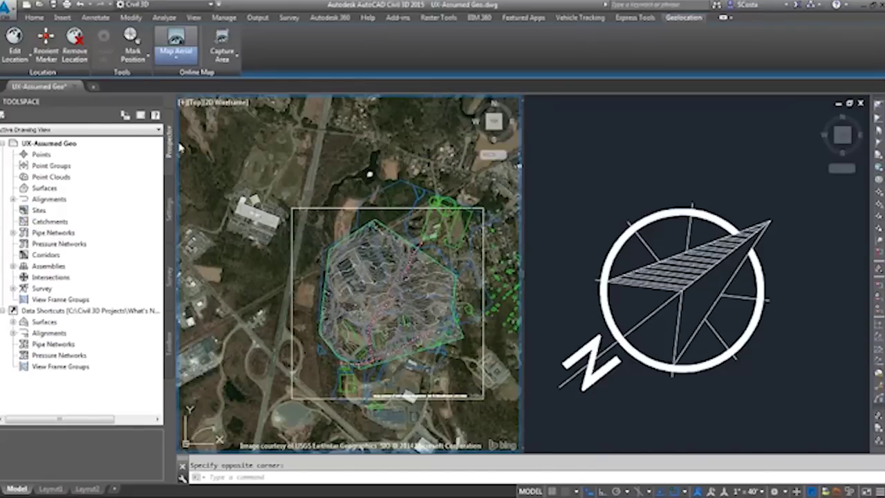
- Examine the captured aerial image around the site, including its lower edge and corners
{"action": "scroll", "coordinate": [374, 308], "scroll_direction": "up", "scroll_amount": 1}
{"action": "scroll", "coordinate": [376, 309], "scroll_direction": "up", "scroll_amount": 2}
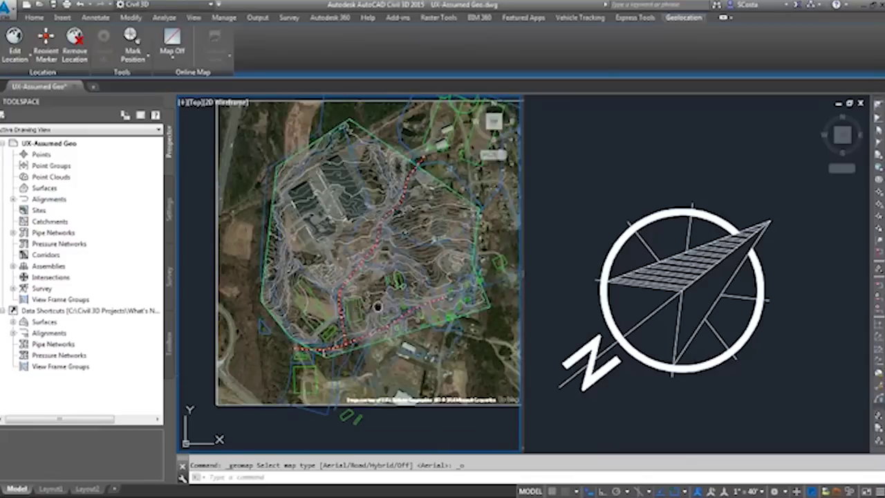
{"action": "middle_click_drag", "start_coordinate": [251, 207], "coordinate": [211, 250]}
{"action": "middle_click_drag", "start_coordinate": [355, 440], "coordinate": [393, 374]}
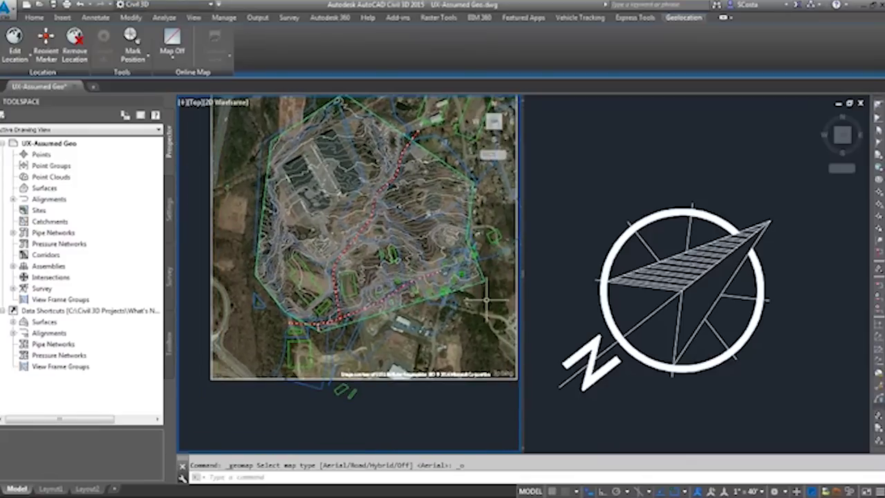
{"action": "scroll", "coordinate": [429, 386], "scroll_direction": "up", "scroll_amount": 2}
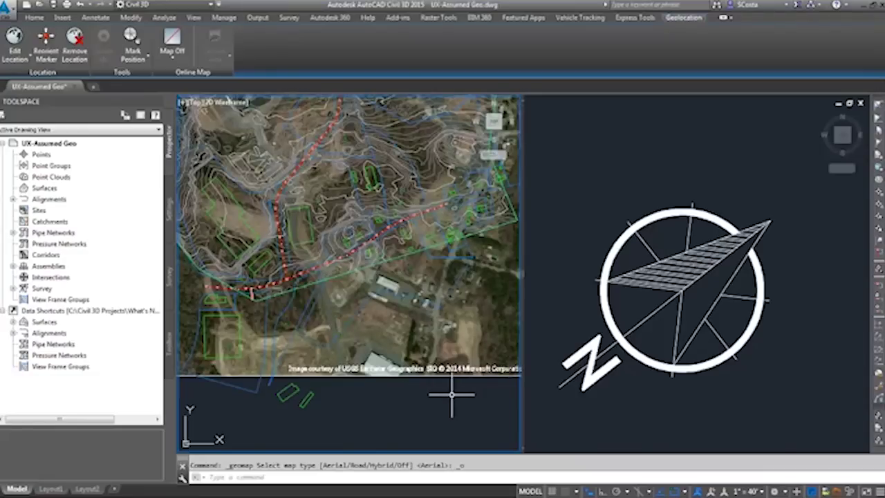
{"action": "middle_click_drag", "start_coordinate": [429, 395], "coordinate": [350, 395]}
{"action": "mouse_move", "coordinate": [220, 375]}
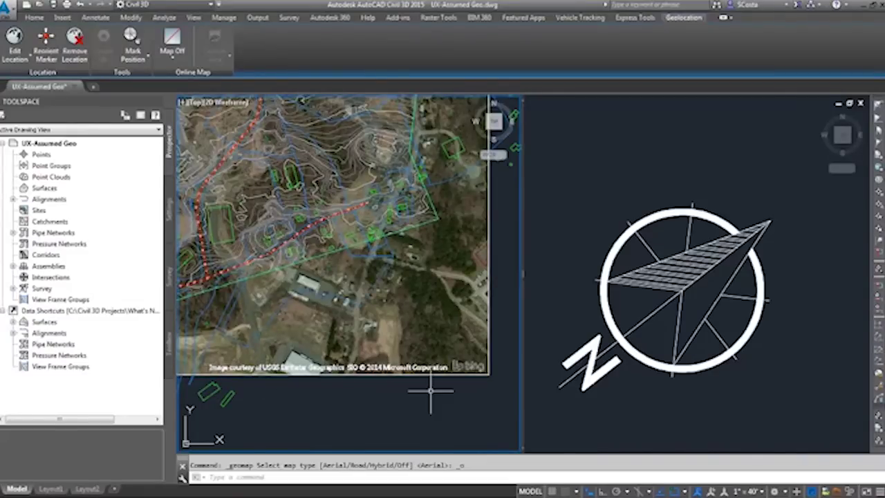
{"action": "mouse_move", "coordinate": [228, 332]}
{"action": "middle_mouse_down"}
{"action": "mouse_move", "coordinate": [291, 339]}
{"action": "mouse_move", "coordinate": [301, 371]}
{"action": "middle_mouse_up"}
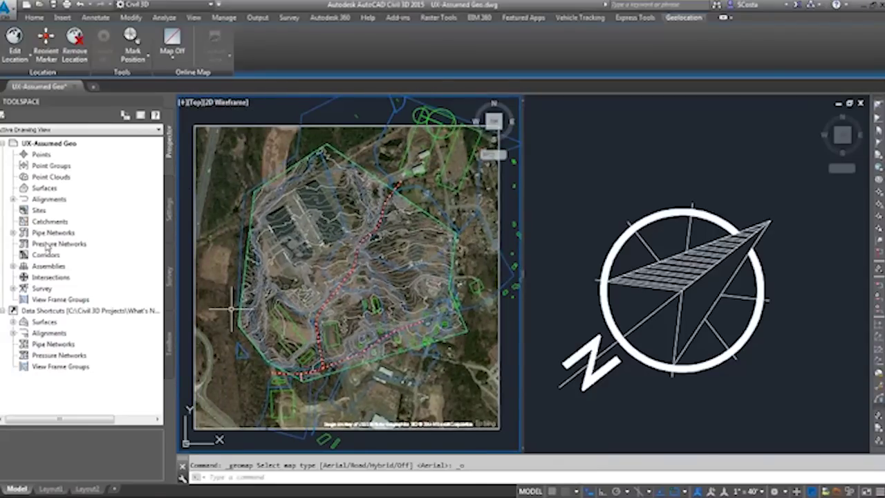
- Open the drawing UX-PointCloud.dwg from a new tab
{"action": "left_click", "coordinate": [93, 88]}
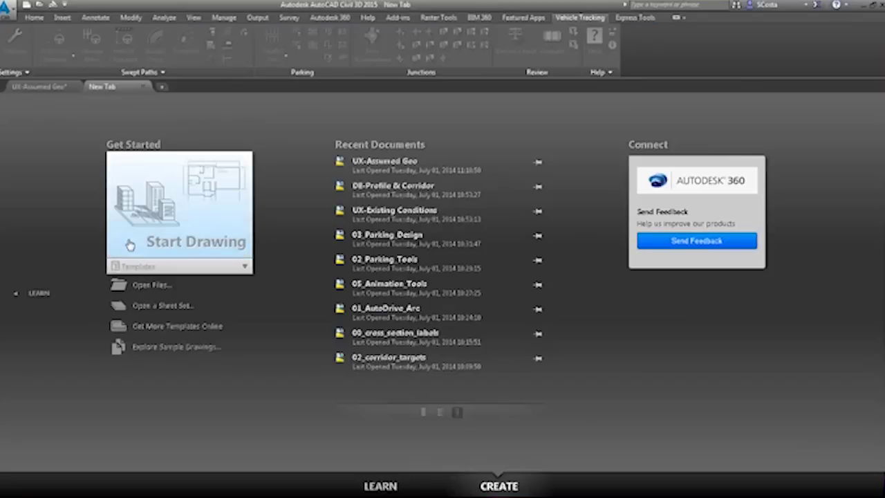
{"action": "left_click", "coordinate": [150, 286]}
{"action": "left_click", "coordinate": [377, 321]}
{"action": "double_click", "coordinate": [376, 322]}
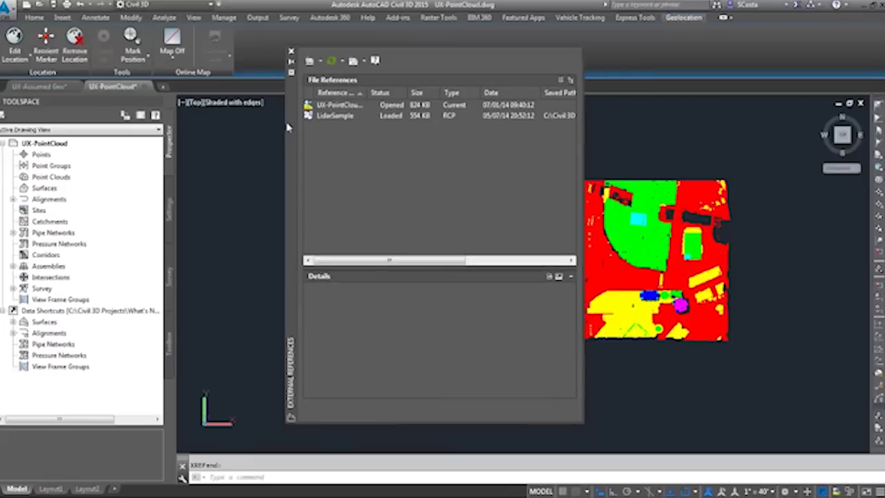
- Examine the LidarSample RCP entry in the External References palette with the Reference Name column widened, and close the palette
{"action": "left_click_drag", "start_coordinate": [581, 422], "coordinate": [662, 327]}
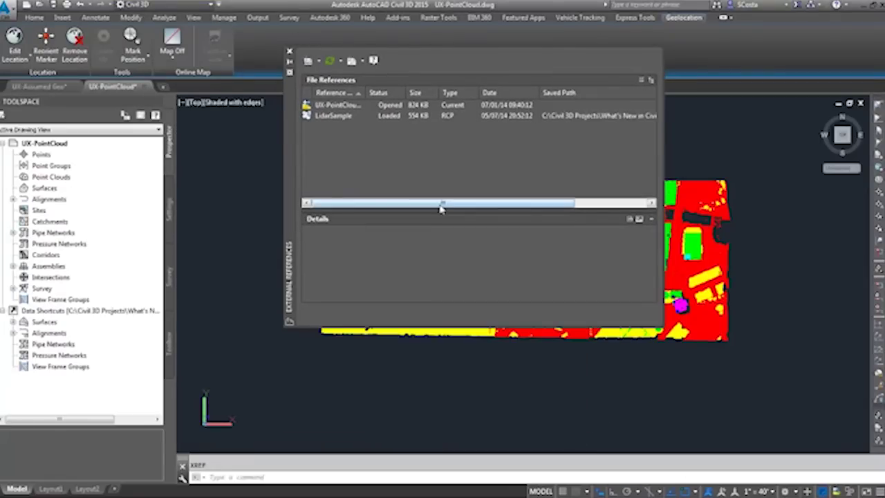
{"action": "left_click_drag", "start_coordinate": [290, 149], "coordinate": [240, 220]}
{"action": "left_click", "coordinate": [279, 188]}
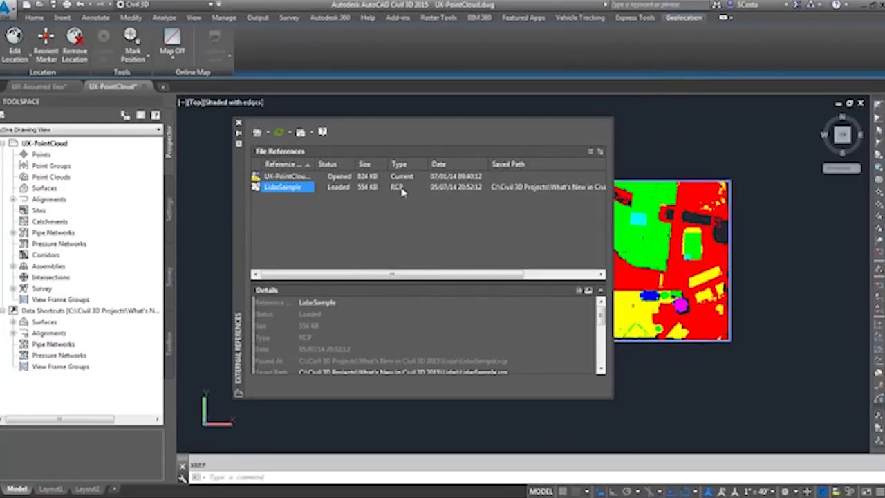
{"action": "mouse_move", "coordinate": [404, 192]}
{"action": "left_click_drag", "start_coordinate": [317, 166], "coordinate": [349, 166]}
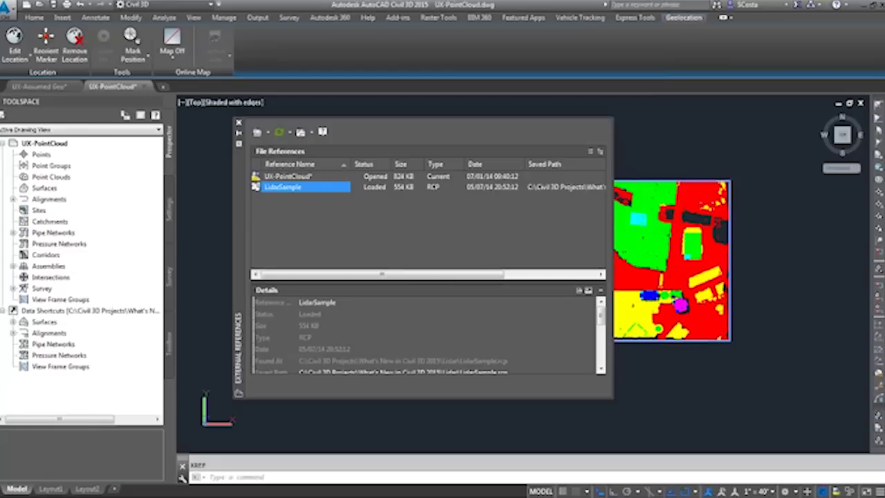
{"action": "mouse_move", "coordinate": [448, 190]}
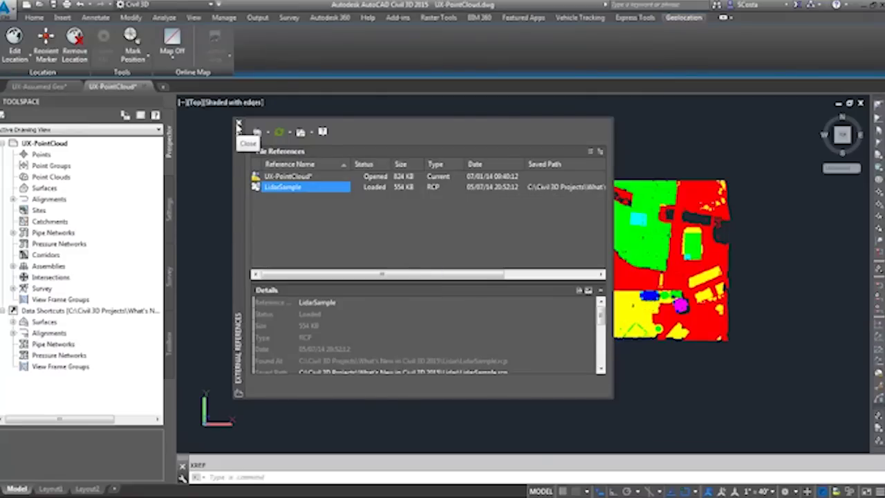
{"action": "left_click", "coordinate": [238, 125]}
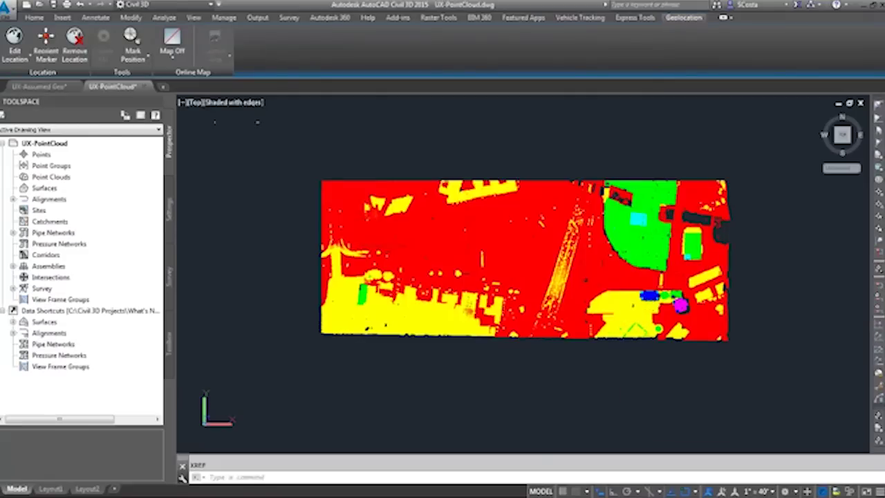
- Select the lidar point cloud, try the smallest point size, and set its point size to 3
{"action": "scroll", "coordinate": [565, 356], "scroll_direction": "up", "scroll_amount": 4}
{"action": "middle_click_drag", "start_coordinate": [581, 338], "coordinate": [487, 186], "text": "shift"}
{"action": "scroll", "coordinate": [563, 265], "scroll_direction": "up", "scroll_amount": 2}
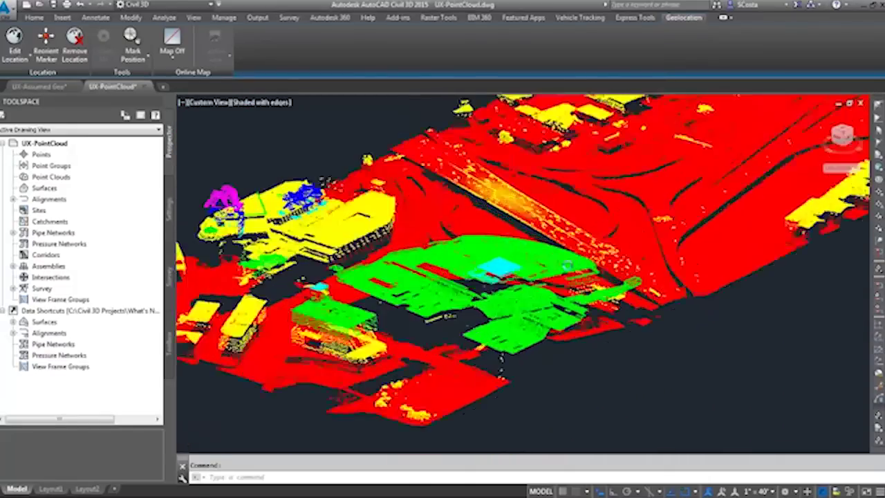
{"action": "middle_click_drag", "start_coordinate": [588, 297], "coordinate": [611, 331]}
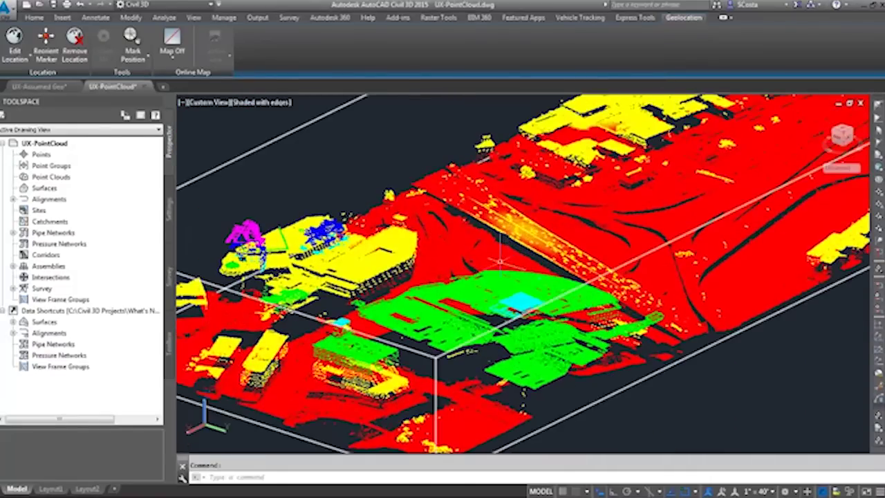
{"action": "left_click", "coordinate": [615, 379]}
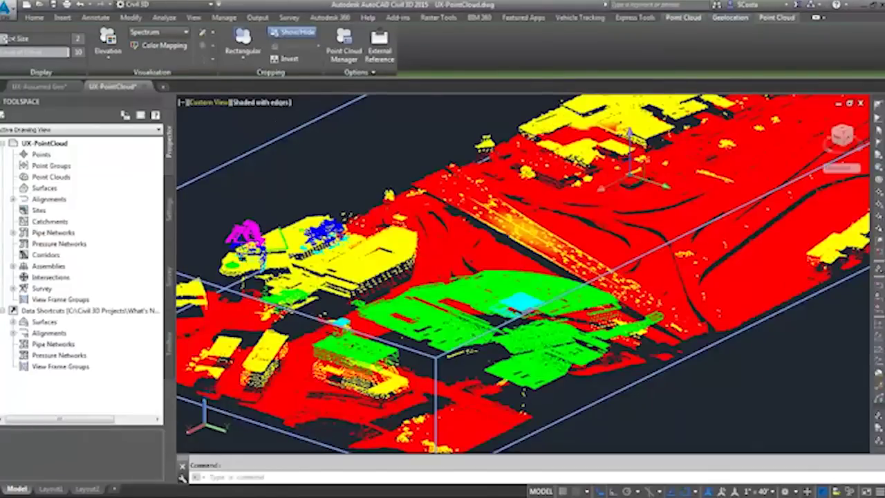
{"action": "left_click_drag", "start_coordinate": [5, 38], "coordinate": [0, 39]}
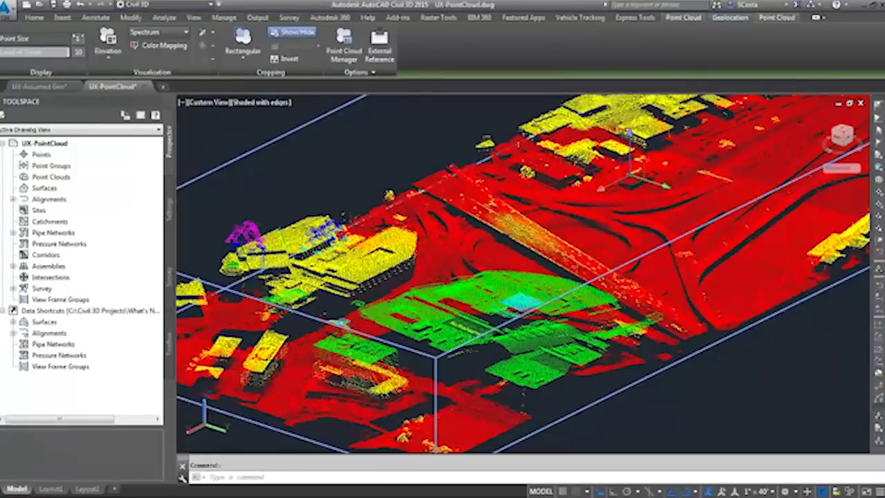
{"action": "type", "text": "3"}
{"action": "key", "text": "Return"}
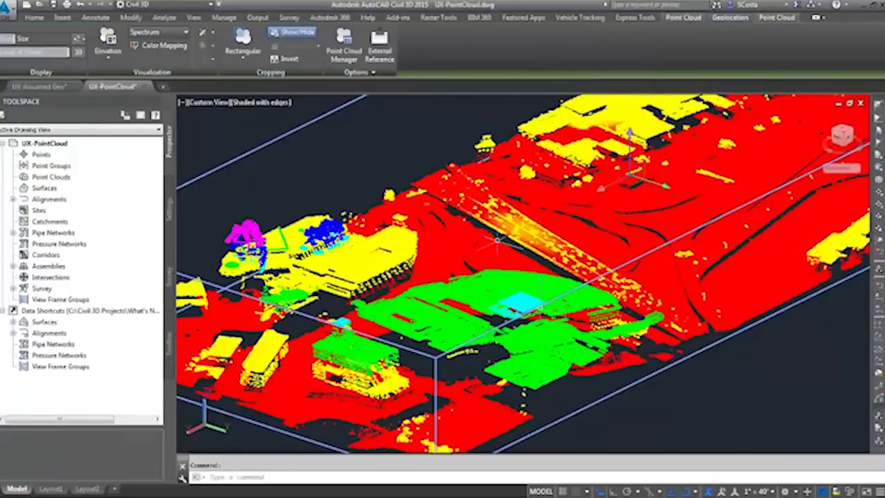
- Examine the point cloud's buildings, elevated roadway and surrounding ground from several 3D angles and distances
{"action": "scroll", "coordinate": [501, 265], "scroll_direction": "up", "scroll_amount": 3}
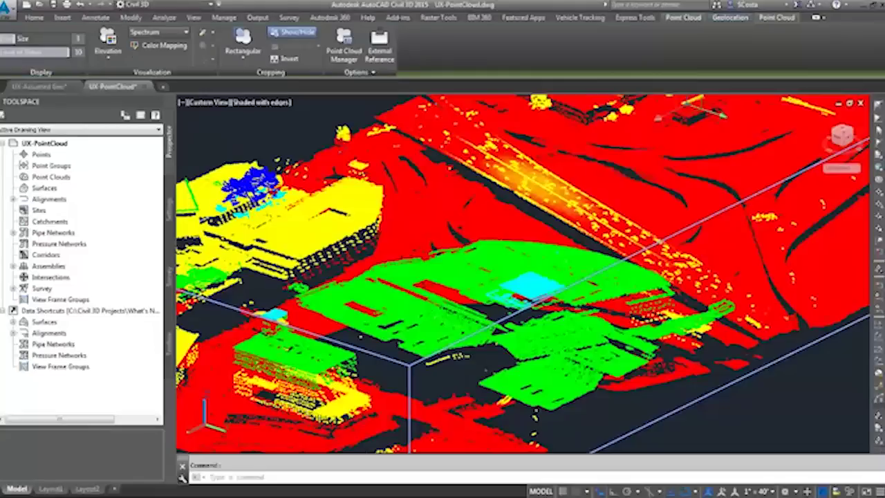
{"action": "scroll", "coordinate": [451, 237], "scroll_direction": "up", "scroll_amount": 2}
{"action": "middle_click_drag", "start_coordinate": [468, 223], "coordinate": [466, 267], "text": "shift"}
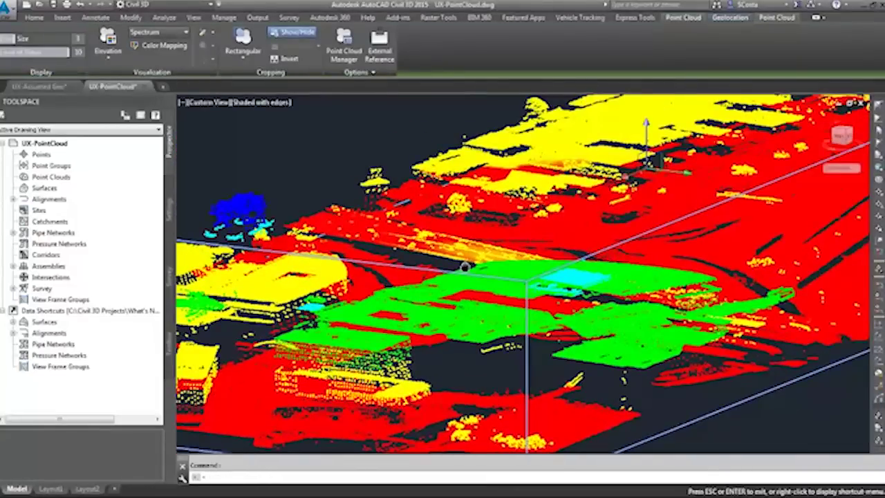
{"action": "scroll", "coordinate": [467, 267], "scroll_direction": "up", "scroll_amount": 3}
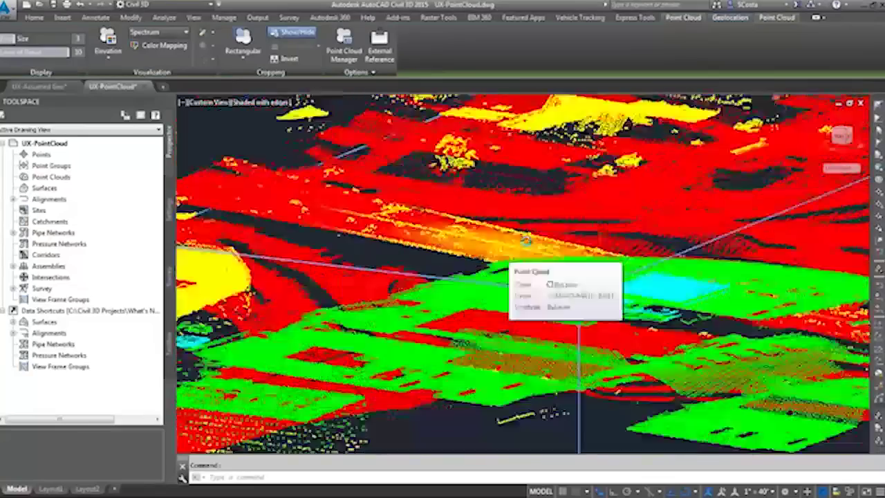
{"action": "scroll", "coordinate": [526, 240], "scroll_direction": "down", "scroll_amount": 3}
{"action": "scroll", "coordinate": [522, 242], "scroll_direction": "up", "scroll_amount": 4}
{"action": "middle_click_drag", "start_coordinate": [518, 243], "coordinate": [327, 289], "text": "shift"}
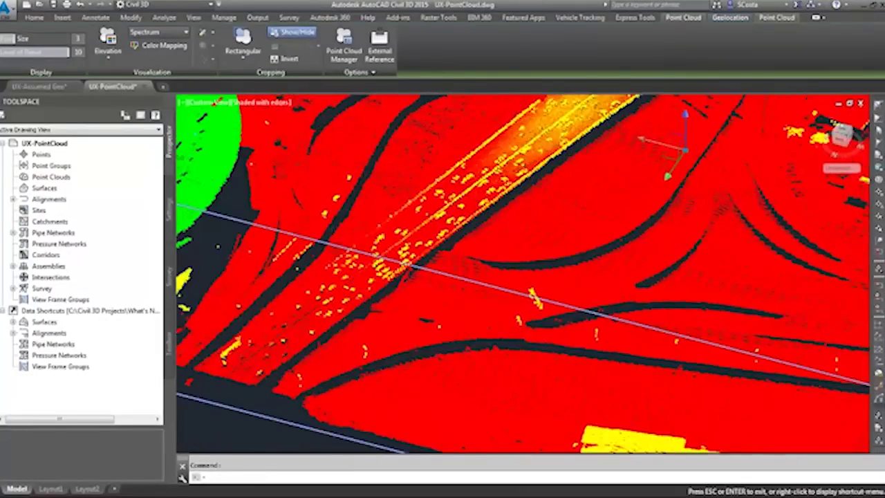
{"action": "scroll", "coordinate": [579, 257], "scroll_direction": "down", "scroll_amount": 5}
{"action": "middle_click_drag", "start_coordinate": [526, 248], "coordinate": [413, 232]}
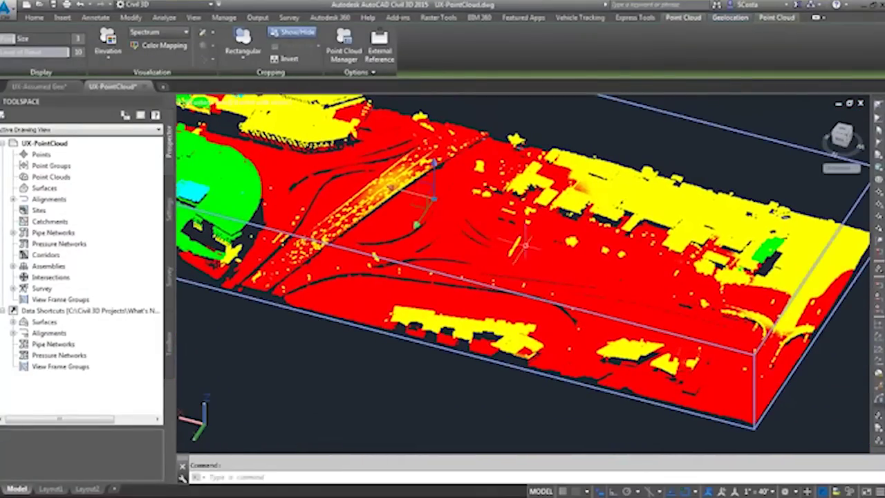
{"action": "middle_click_drag", "start_coordinate": [526, 246], "coordinate": [568, 284], "text": "shift"}
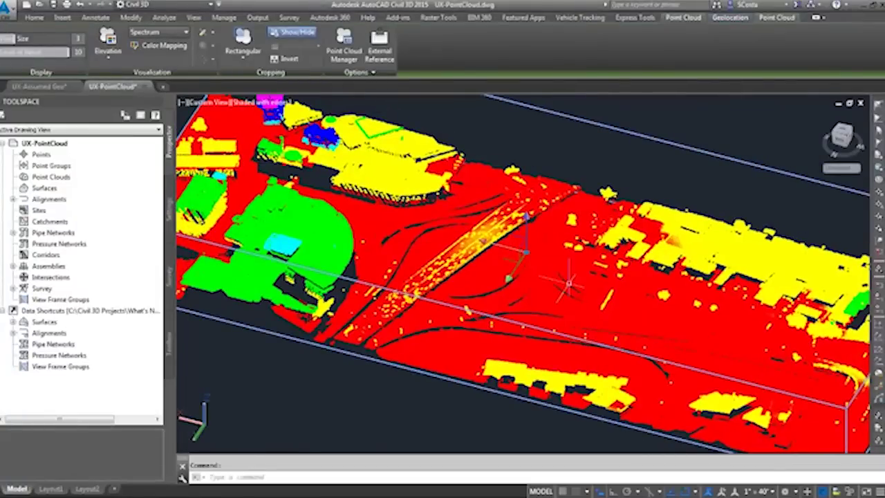
- Close the UX-PointCloud drawing and open UX-Existing Conditions.dwg from a new tab
{"action": "mouse_move", "coordinate": [569, 284]}
{"action": "left_click", "coordinate": [861, 104]}
{"action": "left_click", "coordinate": [475, 279]}
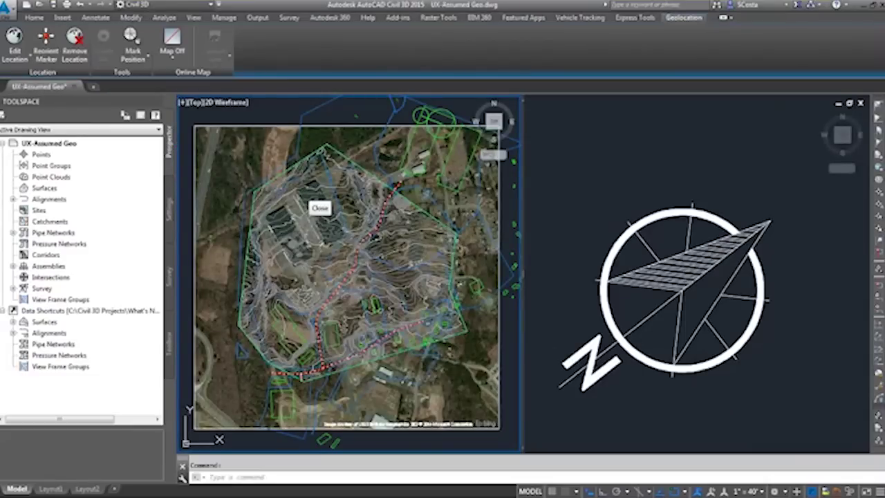
{"action": "left_click", "coordinate": [92, 88]}
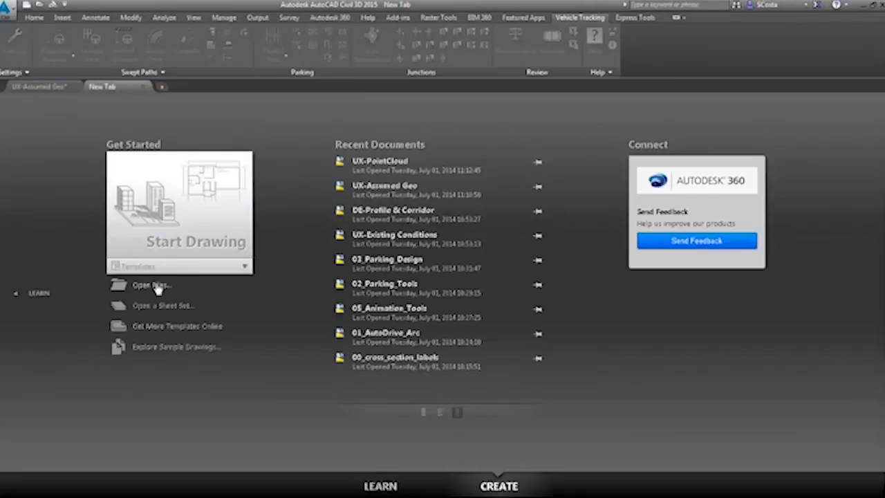
{"action": "left_click", "coordinate": [339, 286]}
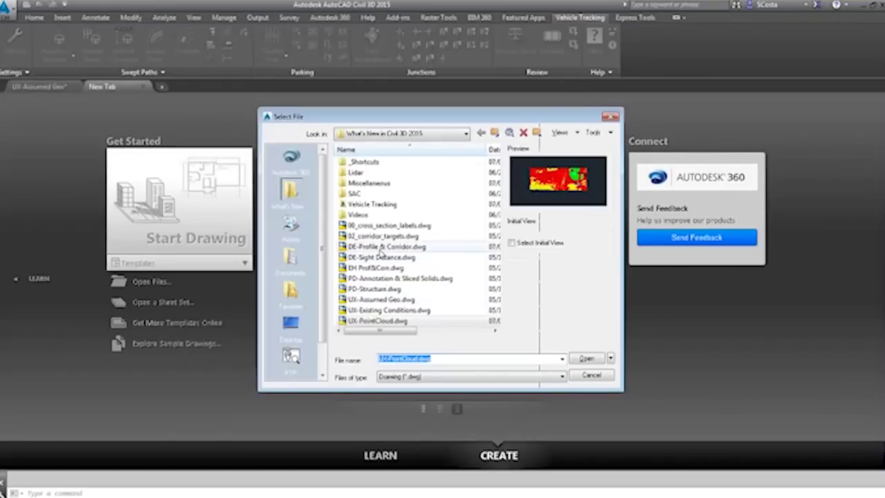
{"action": "double_click", "coordinate": [380, 308]}
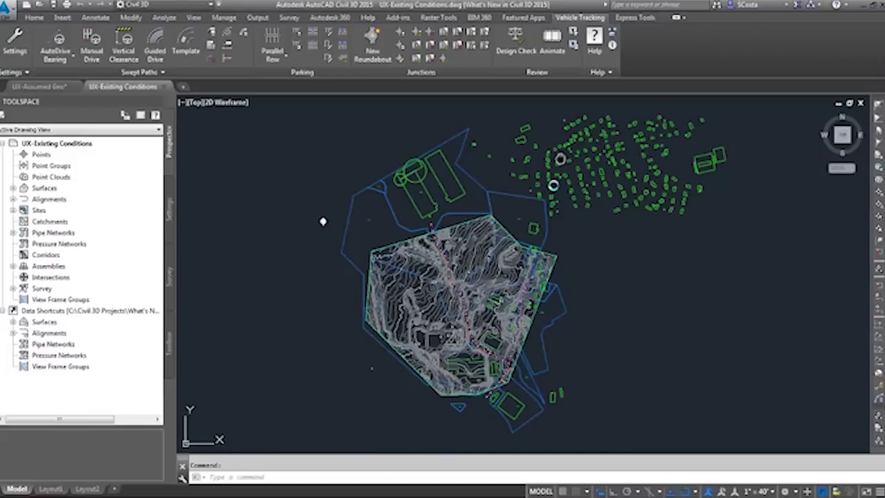
{"action": "scroll", "coordinate": [554, 193], "scroll_direction": "up", "scroll_amount": 4}
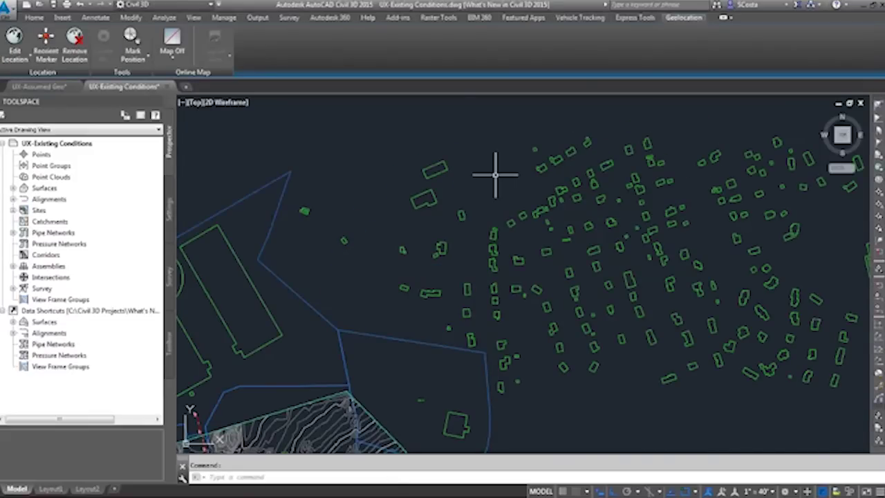
{"action": "left_click", "coordinate": [312, 120]}
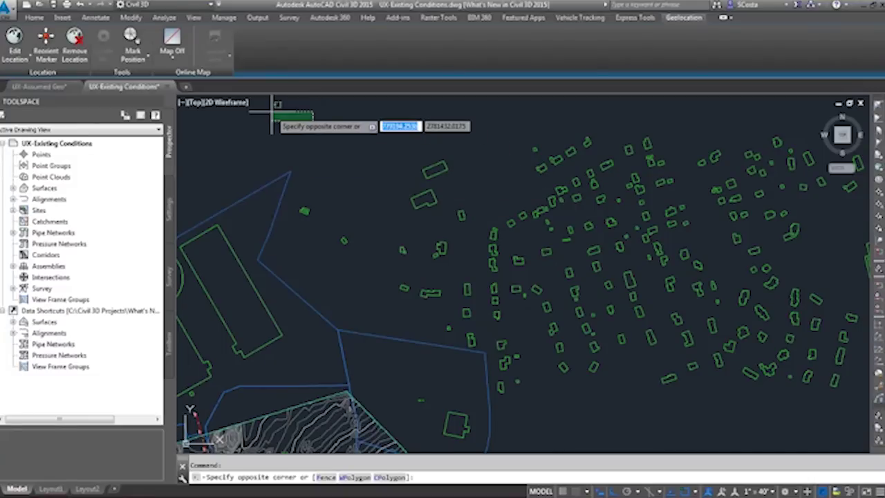
{"action": "middle_click_drag", "start_coordinate": [278, 105], "coordinate": [362, 237]}
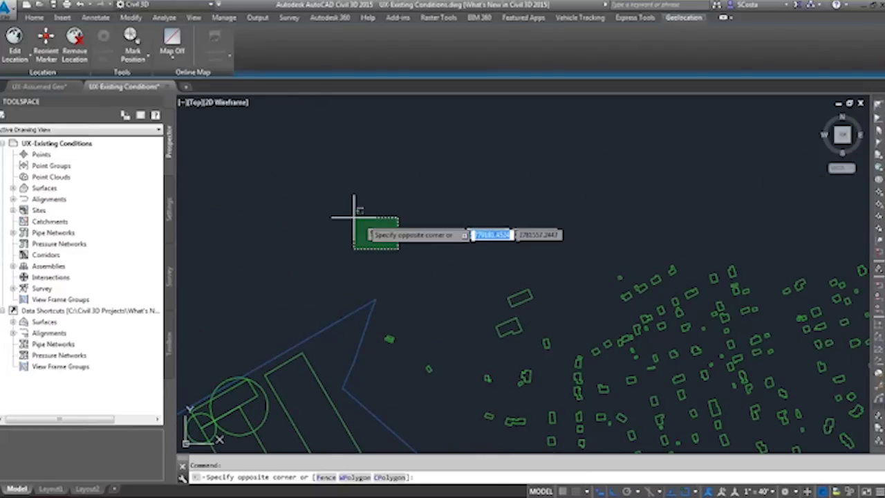
{"action": "key", "text": "Escape"}
- Erase the building outlines along the northwest edge of the neighbourhood using a freehand crossing lasso selection
{"action": "middle_click_drag", "start_coordinate": [678, 245], "coordinate": [573, 151]}
{"action": "mouse_move", "coordinate": [588, 161]}
{"action": "left_mouse_down"}
{"action": "mouse_move", "coordinate": [490, 143]}
{"action": "mouse_move", "coordinate": [474, 212]}
{"action": "mouse_move", "coordinate": [425, 182]}
{"action": "mouse_move", "coordinate": [380, 228]}
{"action": "mouse_move", "coordinate": [419, 276]}
{"action": "mouse_move", "coordinate": [476, 248]}
{"action": "mouse_move", "coordinate": [498, 276]}
{"action": "mouse_move", "coordinate": [537, 277]}
{"action": "mouse_move", "coordinate": [587, 247]}
{"action": "mouse_move", "coordinate": [602, 211]}
{"action": "mouse_move", "coordinate": [599, 184]}
{"action": "left_mouse_up"}
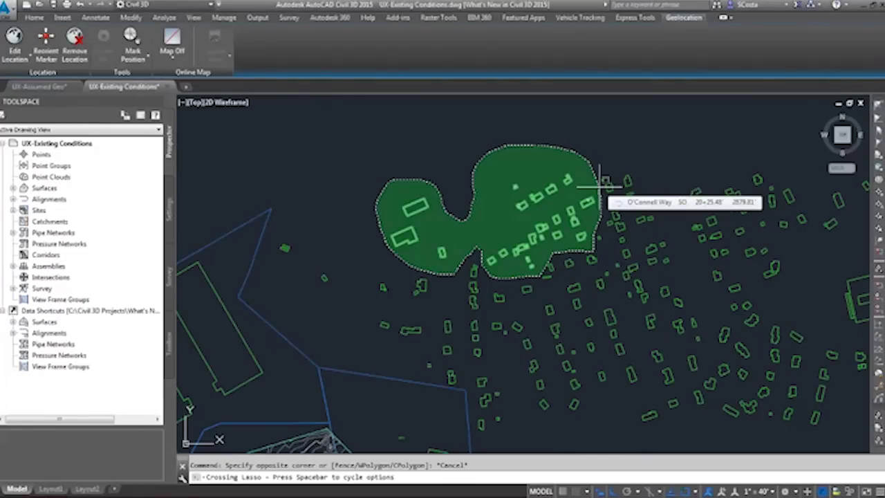
{"action": "left_click_drag", "start_coordinate": [600, 183], "coordinate": [597, 184]}
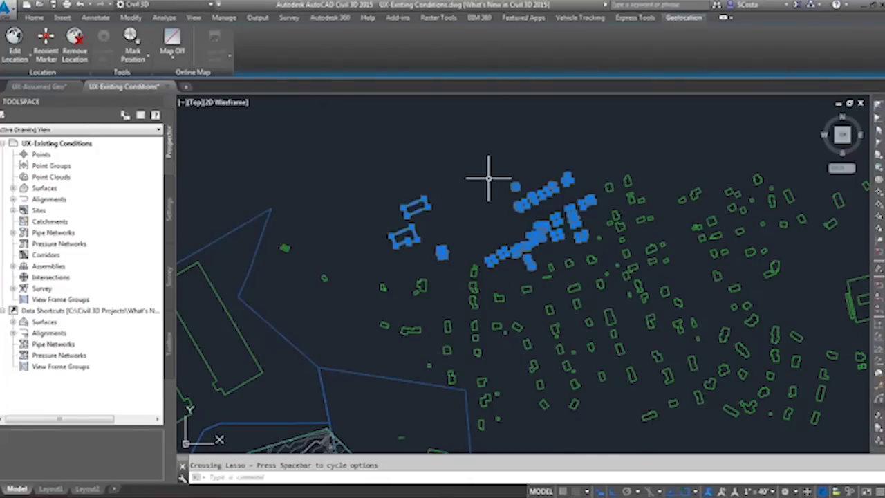
{"action": "key", "text": "Delete"}
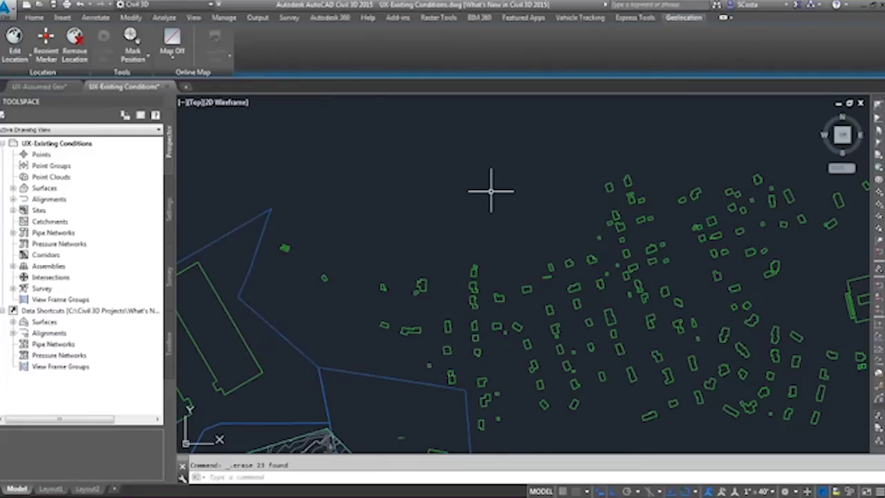
- Trim away the parts of the two circles inside the rotated rectangle, using the crossing-selected surrounding objects as cutting edges
{"action": "scroll", "coordinate": [491, 191], "scroll_direction": "down", "scroll_amount": 2}
{"action": "middle_click_drag", "start_coordinate": [180, 339], "coordinate": [250, 336]}
{"action": "scroll", "coordinate": [420, 300], "scroll_direction": "up", "scroll_amount": 6}
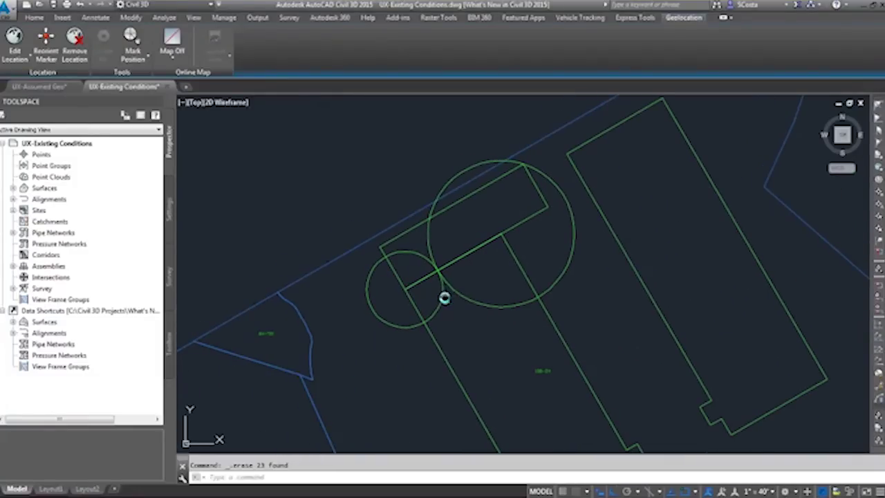
{"action": "type", "text": "tr"}
{"action": "key", "text": "Return"}
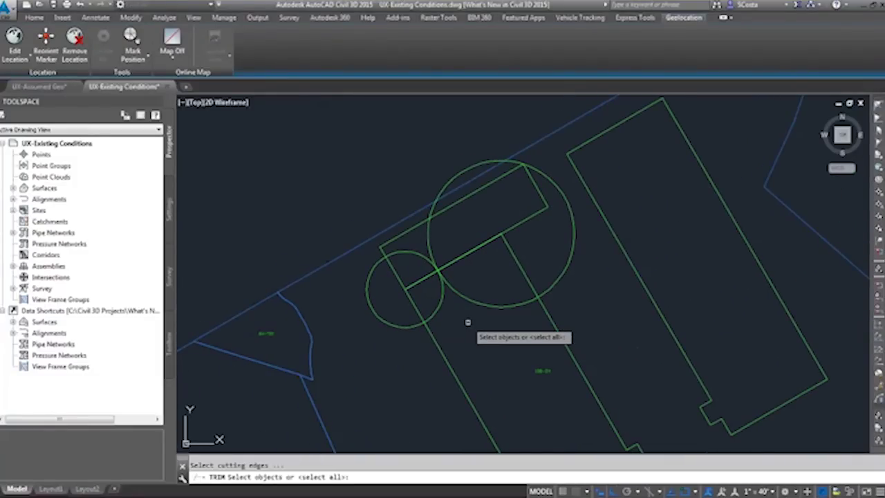
{"action": "left_click", "coordinate": [525, 344]}
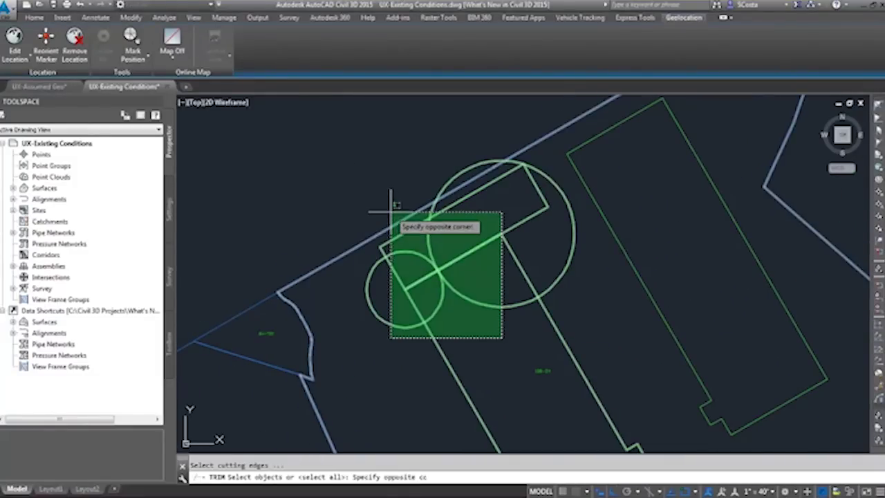
{"action": "left_click", "coordinate": [392, 214]}
{"action": "key", "text": "Return"}
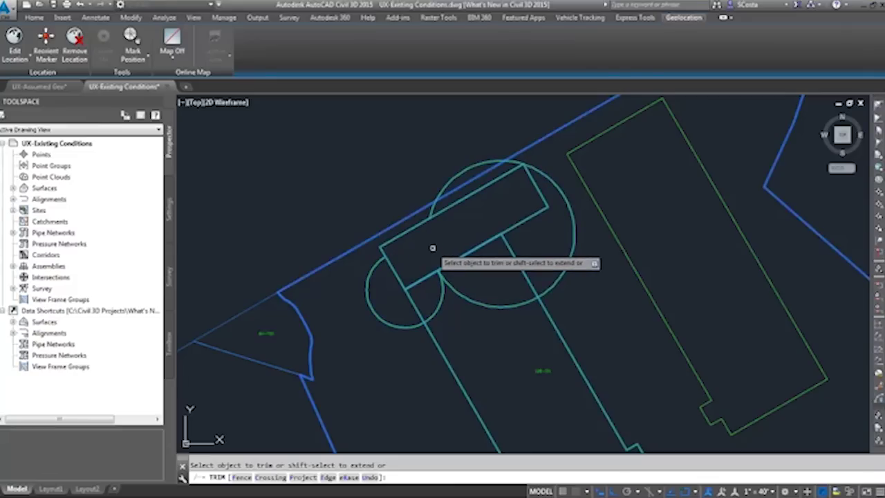
{"action": "key", "text": "Escape"}
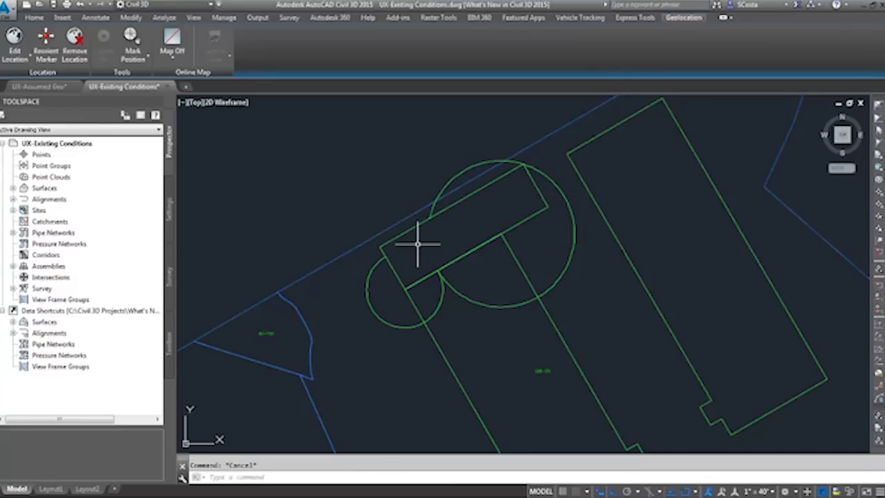
- Draw two separate single-segment polylines, one diagonal and one nearly vertical, in the empty area northwest of the trimmed circles
{"action": "middle_click_drag", "start_coordinate": [389, 148], "coordinate": [395, 200]}
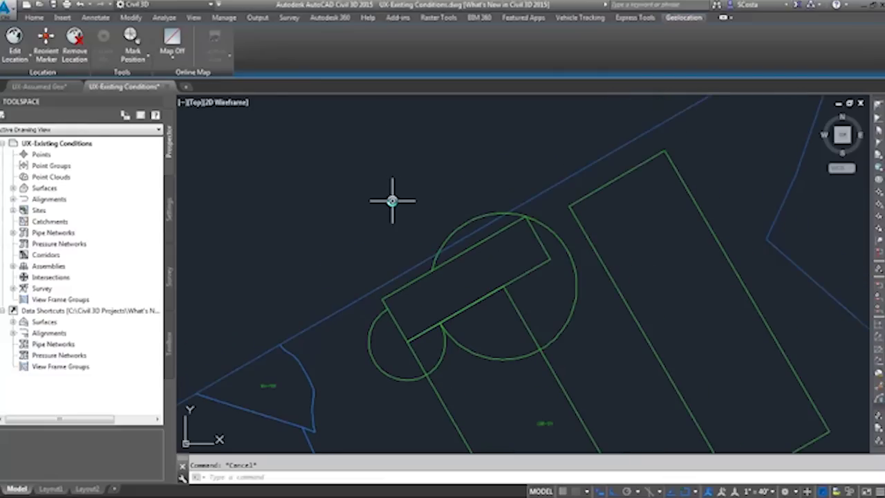
{"action": "type", "text": "pl"}
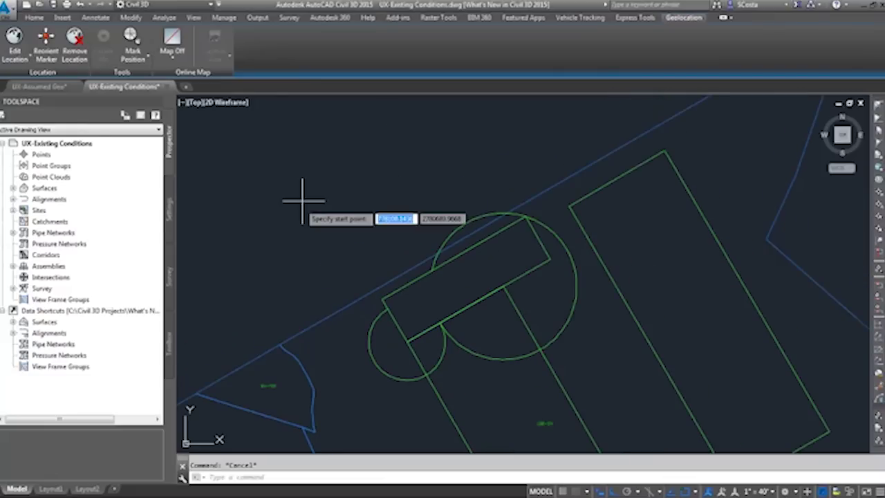
{"action": "key", "text": "Return"}
{"action": "left_click", "coordinate": [362, 160]}
{"action": "left_click", "coordinate": [368, 146]}
{"action": "key", "text": "Escape"}
{"action": "key", "text": "Return"}
{"action": "left_click", "coordinate": [377, 260]}
{"action": "left_click", "coordinate": [387, 171]}
{"action": "key", "text": "Escape"}
- Fillet the nearly vertical polyline to the diagonal one, setting a radius of 20 and changing it to 30 before picking the second object
{"action": "type", "text": "f"}
{"action": "key", "text": "Return"}
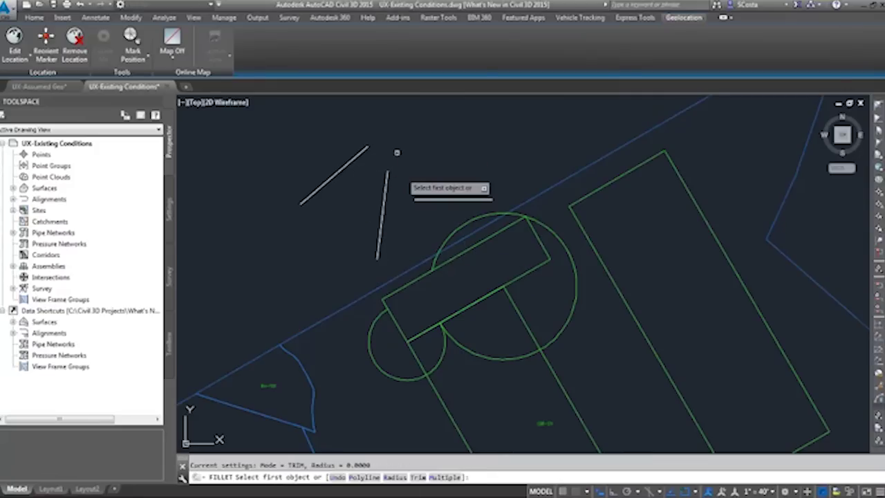
{"action": "type", "text": "r"}
{"action": "key", "text": "Return"}
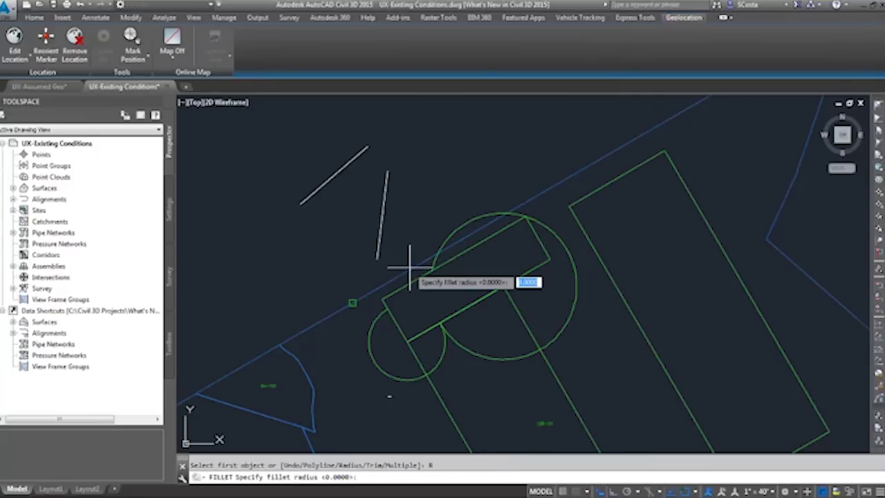
{"action": "type", "text": "20"}
{"action": "key", "text": "Return"}
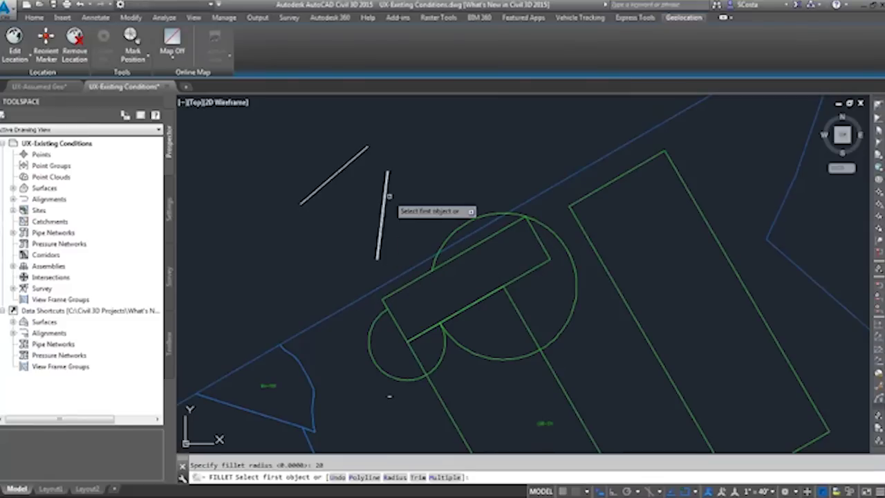
{"action": "left_click", "coordinate": [386, 192]}
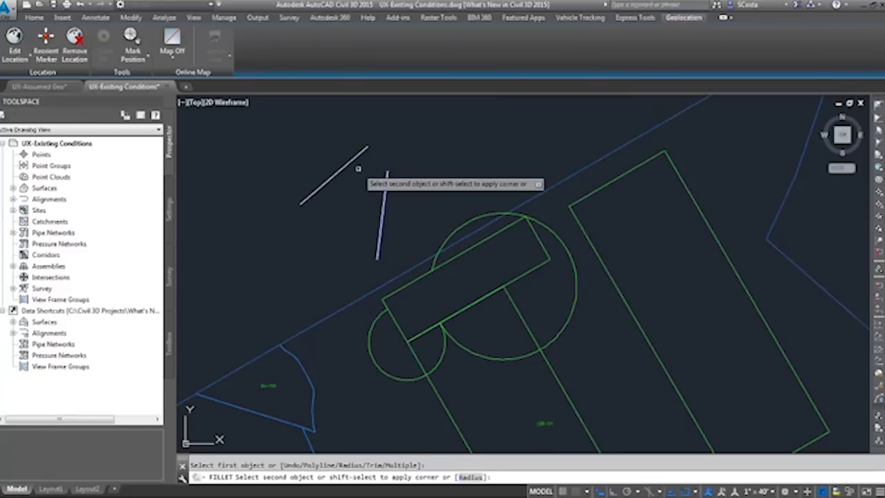
{"action": "type", "text": "r"}
{"action": "key", "text": "Return"}
{"action": "type", "text": "30"}
{"action": "key", "text": "Return"}
{"action": "left_click", "coordinate": [345, 167]}
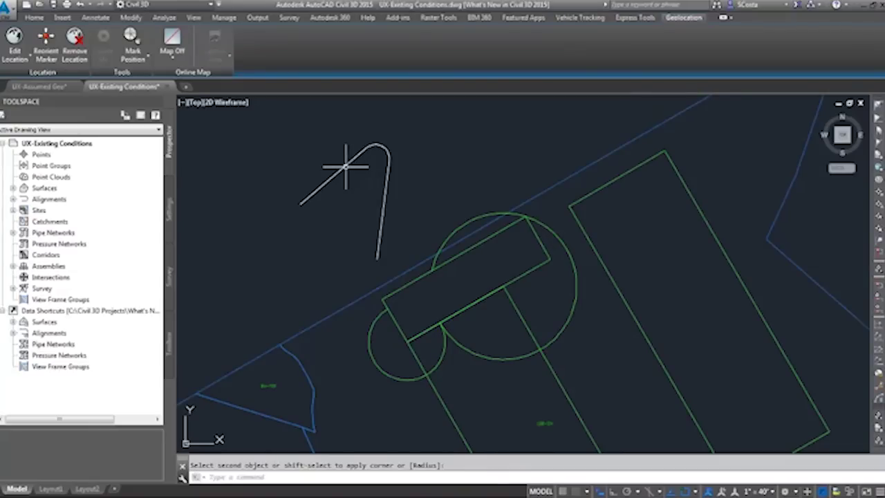
{"action": "left_click", "coordinate": [421, 178]}
{"action": "left_click", "coordinate": [360, 125]}
{"action": "key", "text": "Escape"}
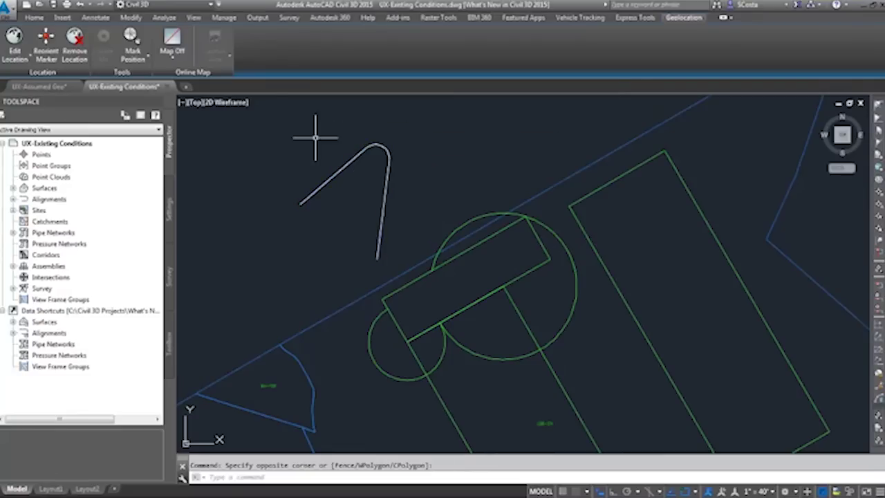
- Close the UX-Existing Conditions and UX-Assumed Geo drawings
{"action": "left_click", "coordinate": [167, 88]}
{"action": "left_click", "coordinate": [467, 281]}
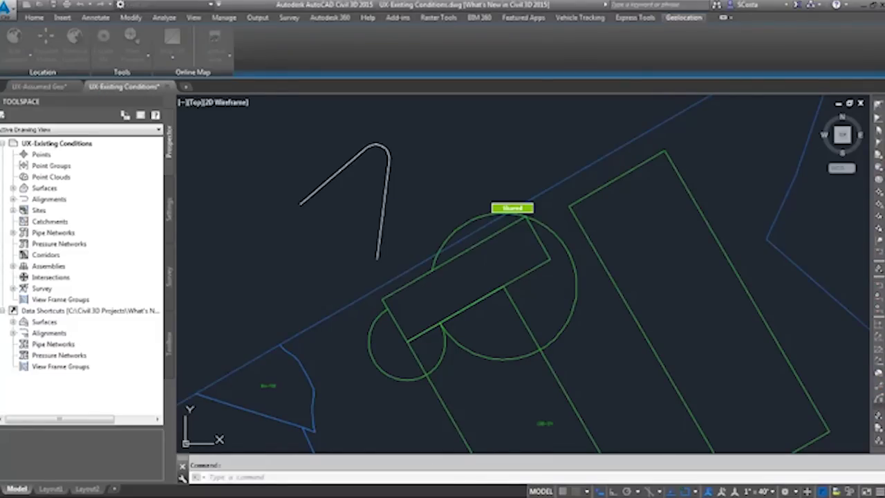
{"action": "left_click", "coordinate": [74, 88]}
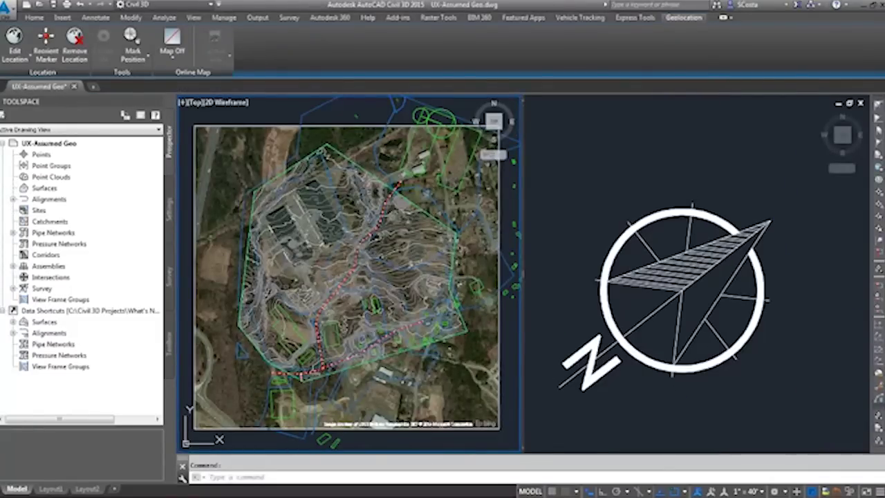
{"action": "left_click", "coordinate": [473, 280]}
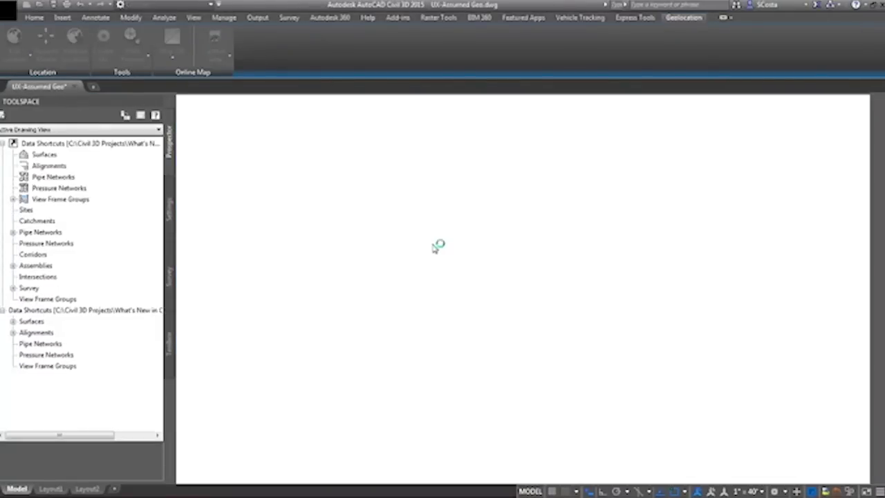
{"action": "key", "text": "alt+Tab"}
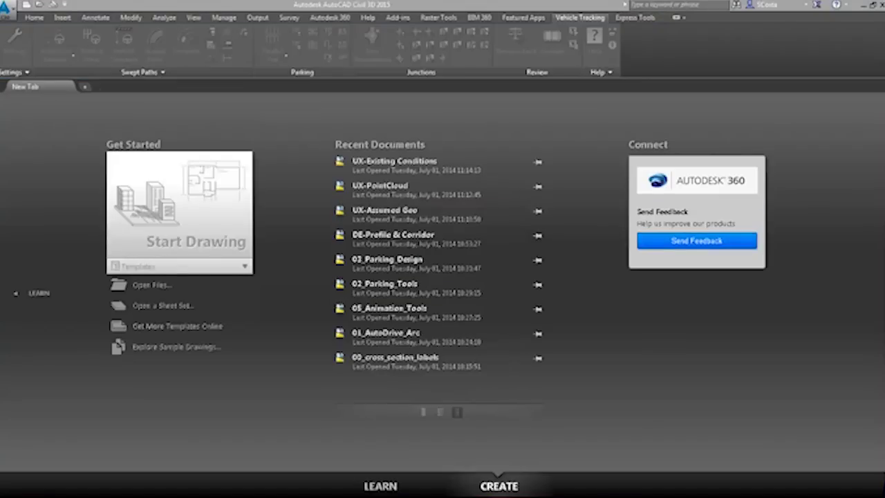
{"action": "key", "text": "alt+Tab"}
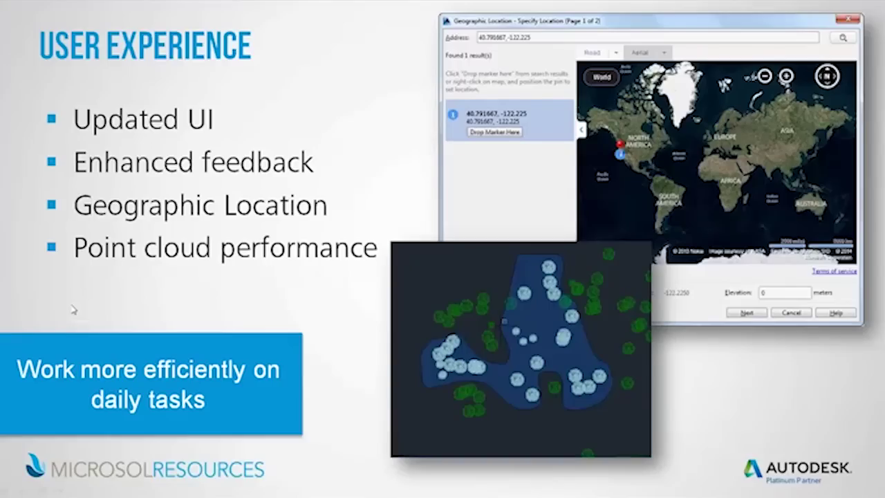
{"action": "left_click", "coordinate": [169, 200]}
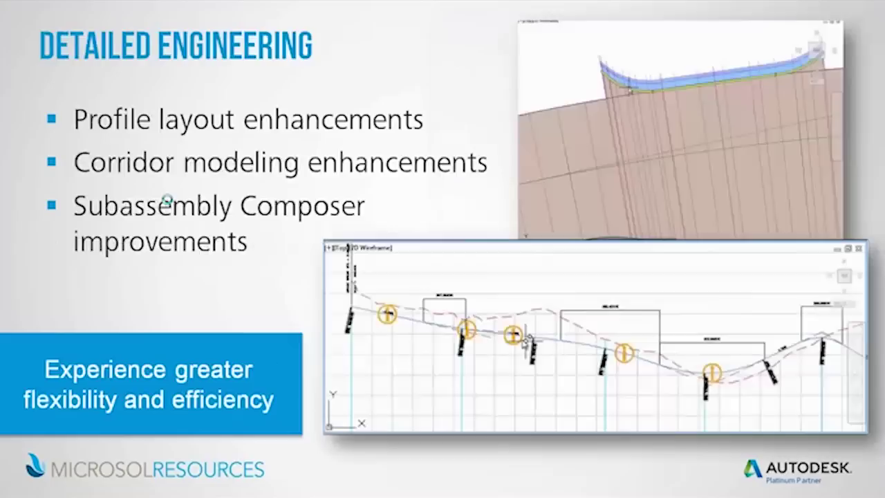
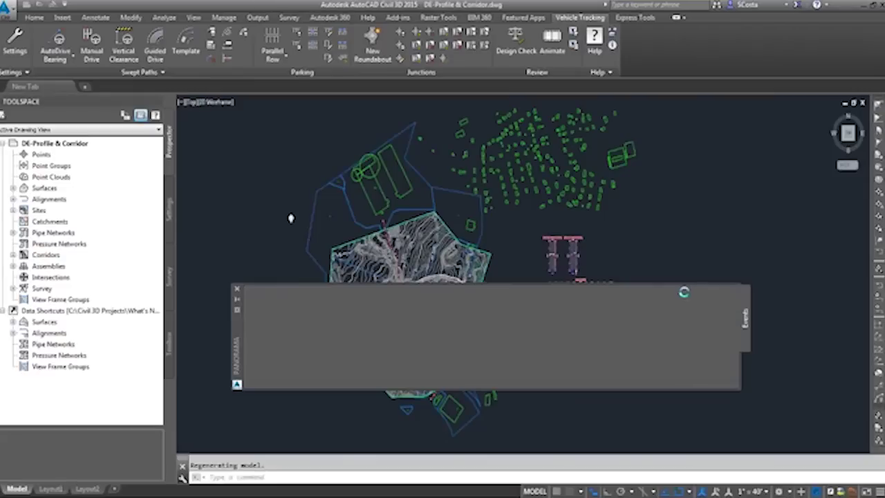
- Dismiss the Panorama events window in the DE-Profile & Corridor drawing
{"action": "left_click", "coordinate": [238, 291]}
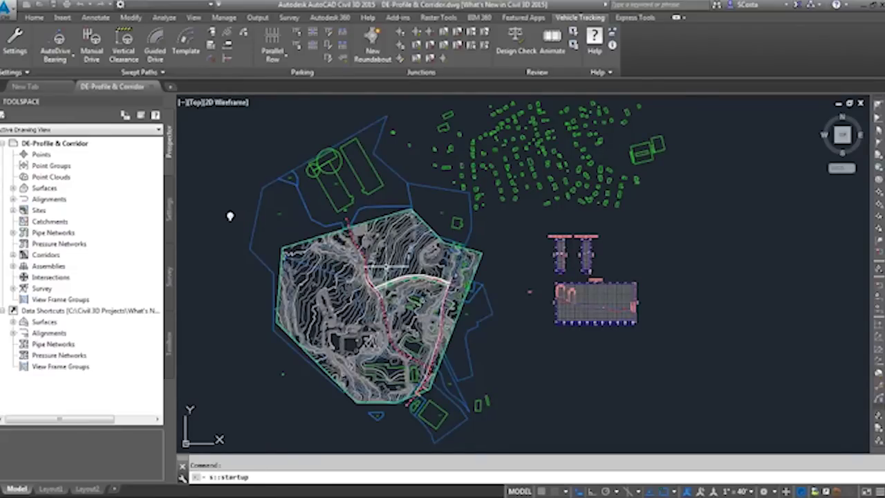
- Maximize the Civil 3D Help window and open its New Features page
{"action": "mouse_move", "coordinate": [536, 219]}
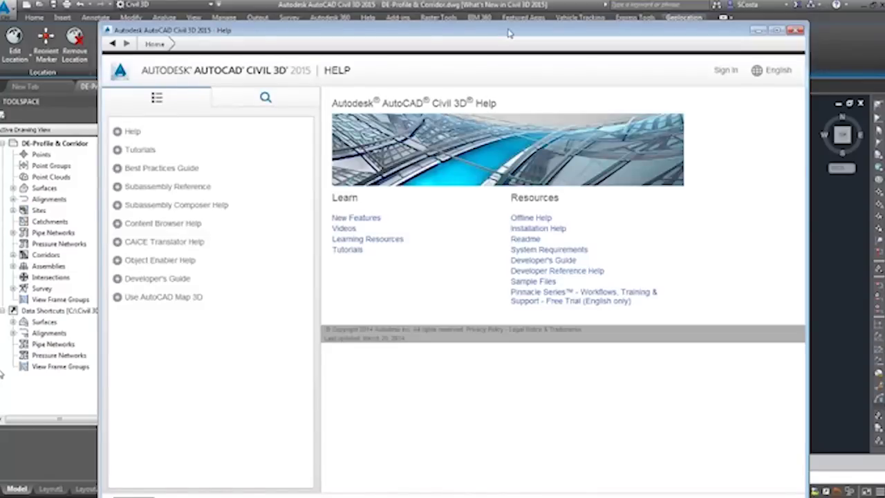
{"action": "left_click_drag", "start_coordinate": [512, 33], "coordinate": [523, 74]}
{"action": "double_click", "coordinate": [524, 73]}
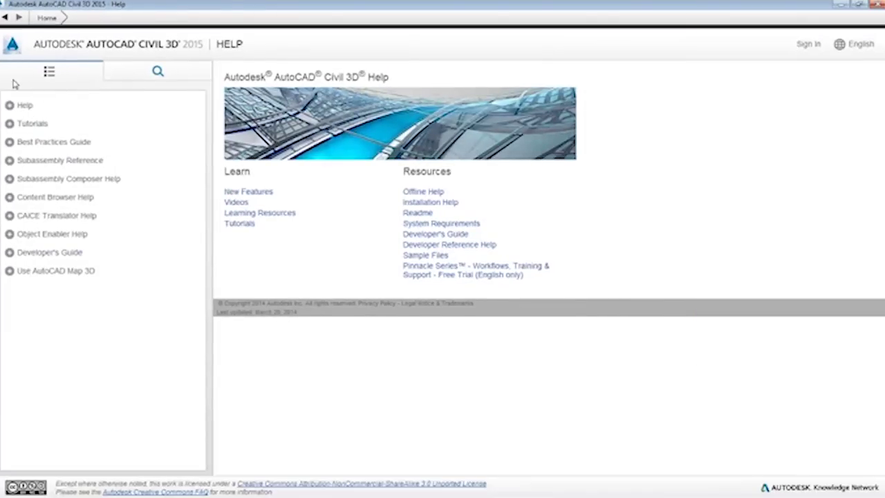
{"action": "left_click", "coordinate": [248, 192]}
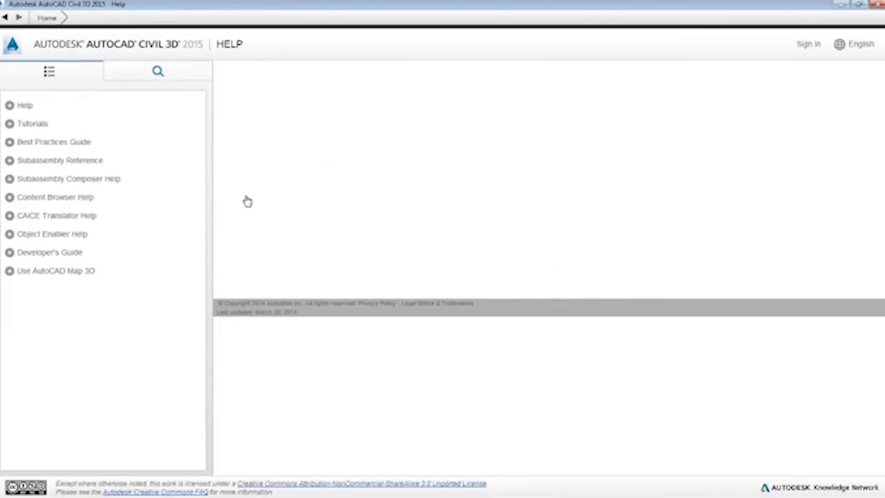
- Look through the New Features page, including the corridor, profile, label, Subassembly Composer and point cloud sections, and close Help
{"action": "middle_click", "coordinate": [600, 134]}
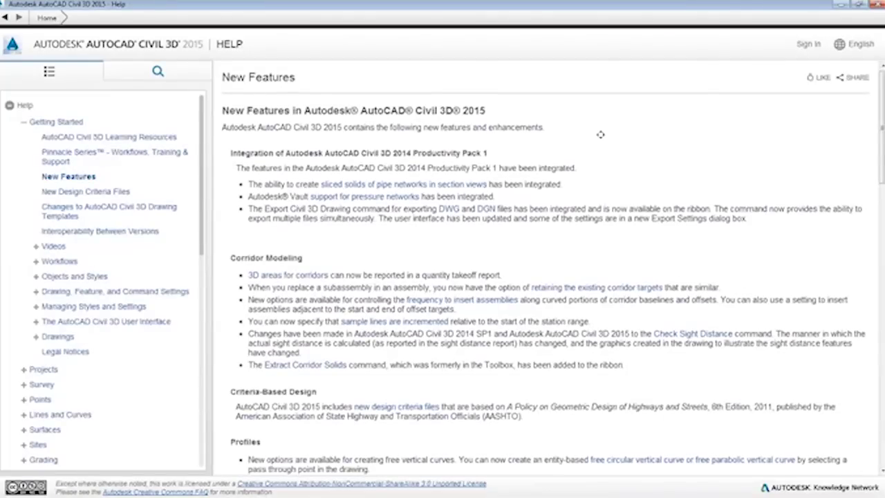
{"action": "scroll", "coordinate": [600, 259], "scroll_direction": "down", "scroll_amount": 5}
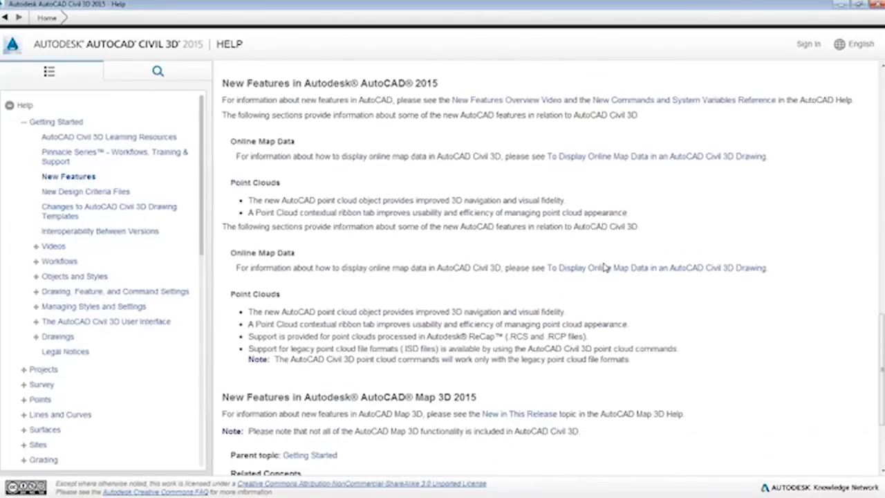
{"action": "scroll", "coordinate": [604, 266], "scroll_direction": "up", "scroll_amount": 10}
{"action": "scroll", "coordinate": [574, 261], "scroll_direction": "down", "scroll_amount": 5}
{"action": "scroll", "coordinate": [301, 269], "scroll_direction": "down", "scroll_amount": 2}
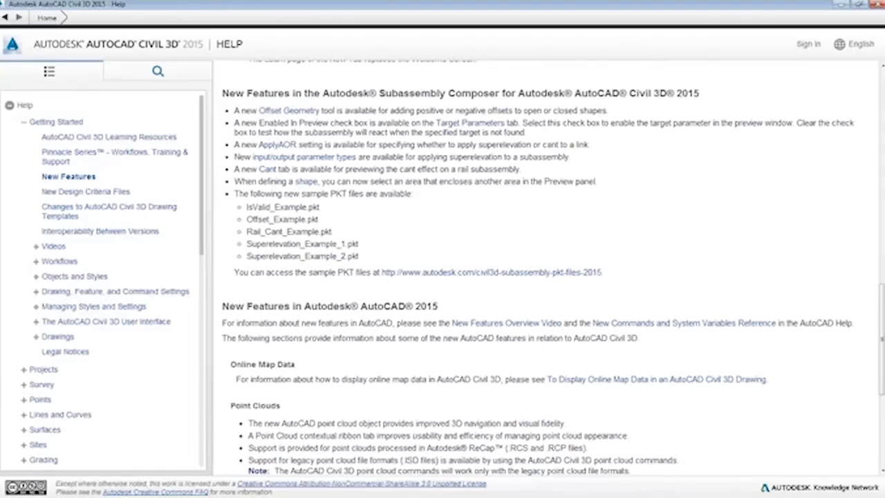
{"action": "scroll", "coordinate": [547, 291], "scroll_direction": "up", "scroll_amount": 8}
{"action": "scroll", "coordinate": [526, 291], "scroll_direction": "down", "scroll_amount": 1}
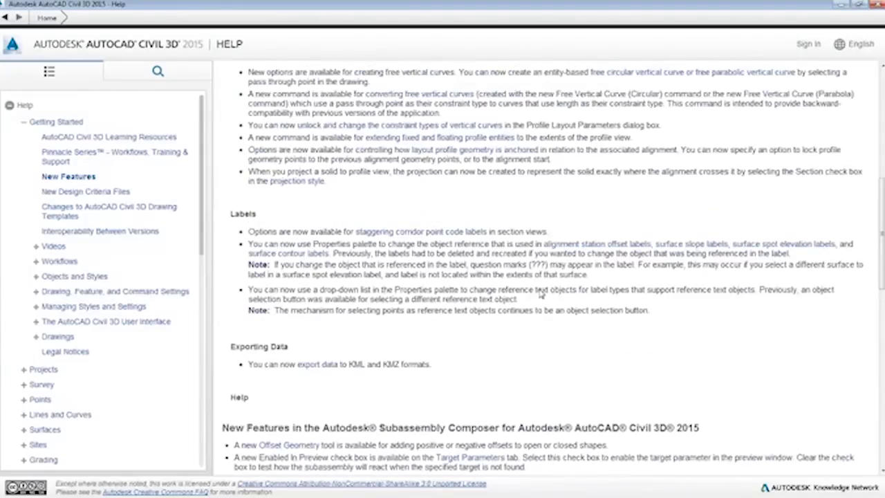
{"action": "scroll", "coordinate": [498, 289], "scroll_direction": "up", "scroll_amount": 3}
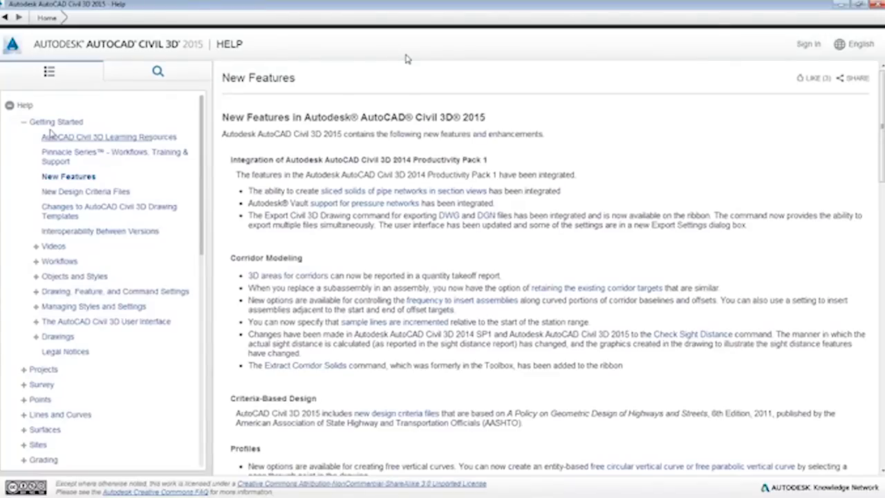
{"action": "left_click", "coordinate": [878, 4]}
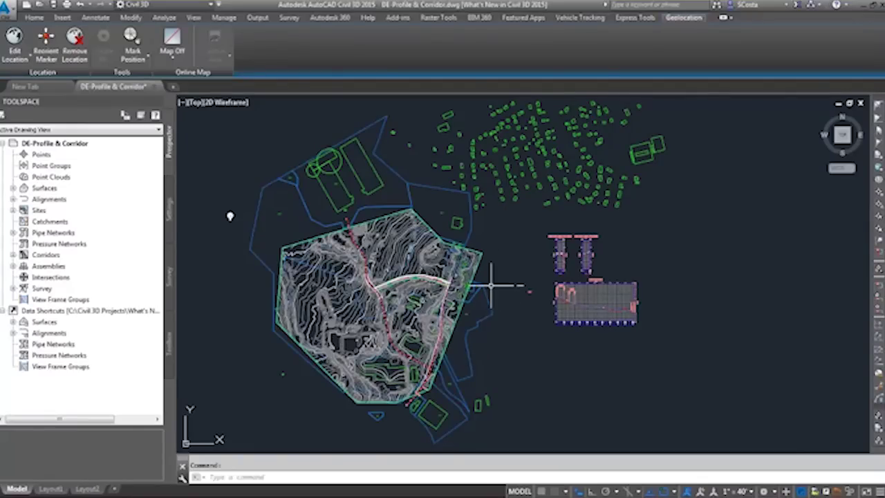
- Examine the east end of the Maddie Way corridor where its edge widens, including the alignment and surface information at points along it
{"action": "mouse_move", "coordinate": [491, 285]}
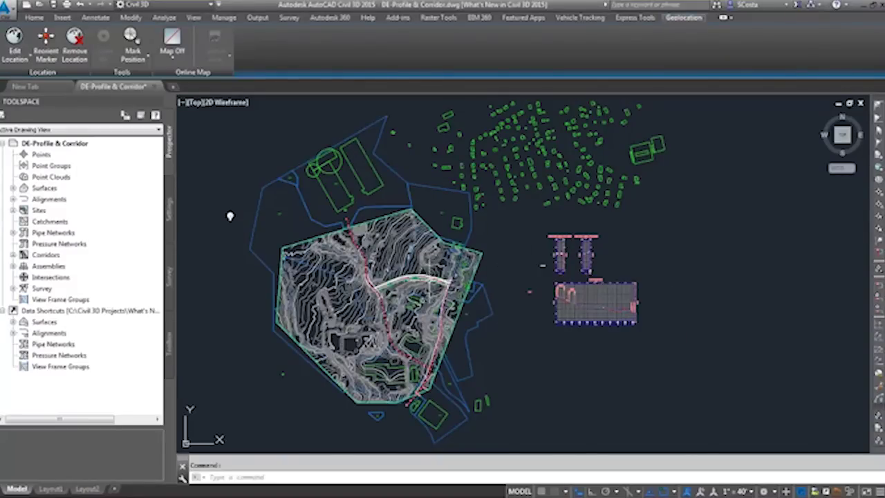
{"action": "scroll", "coordinate": [432, 284], "scroll_direction": "up", "scroll_amount": 6}
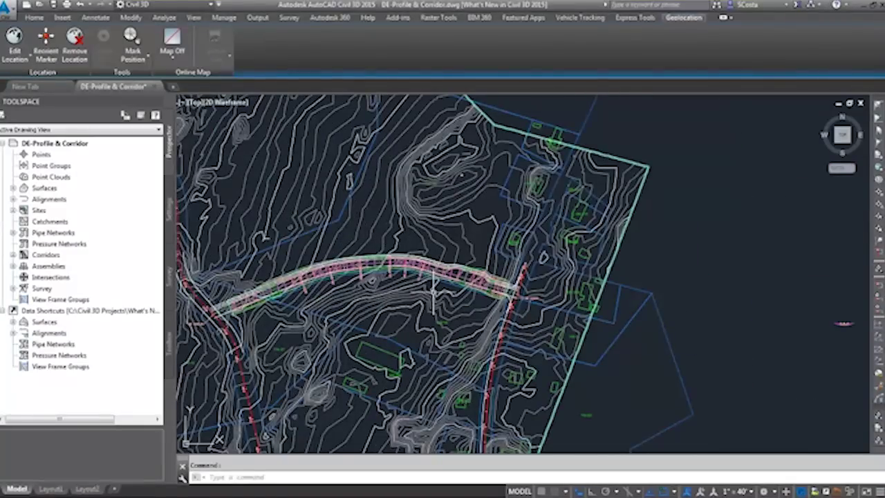
{"action": "scroll", "coordinate": [432, 287], "scroll_direction": "up", "scroll_amount": 4}
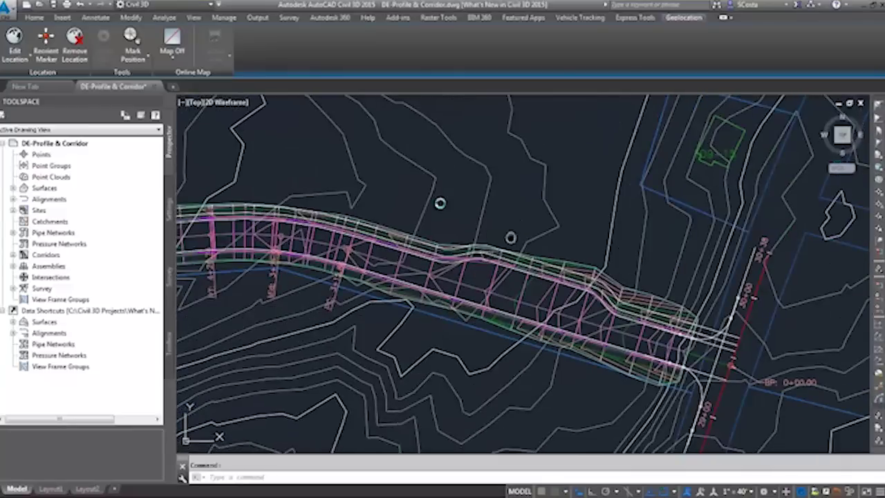
{"action": "scroll", "coordinate": [476, 238], "scroll_direction": "up", "scroll_amount": 4}
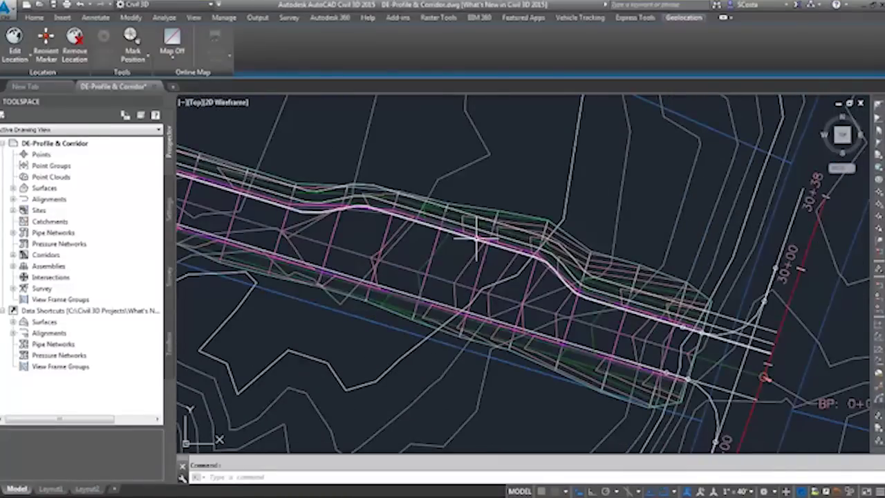
{"action": "middle_click_drag", "start_coordinate": [476, 237], "coordinate": [459, 214]}
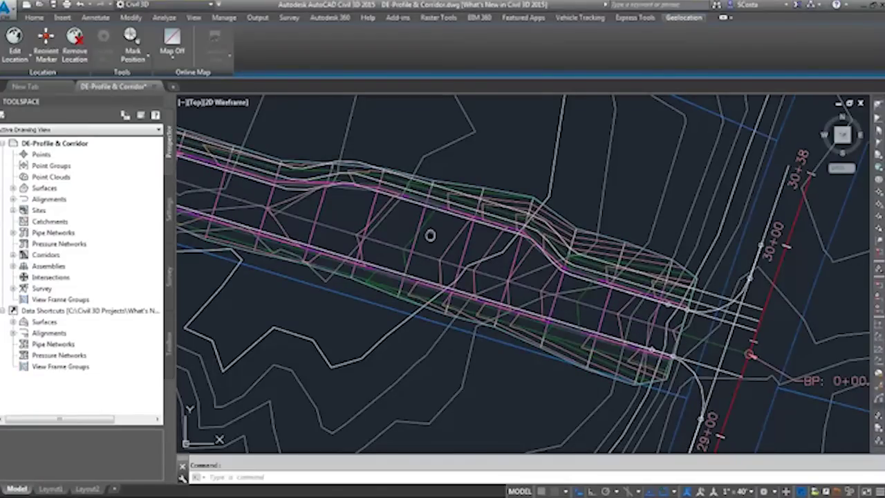
{"action": "scroll", "coordinate": [484, 257], "scroll_direction": "up", "scroll_amount": 1}
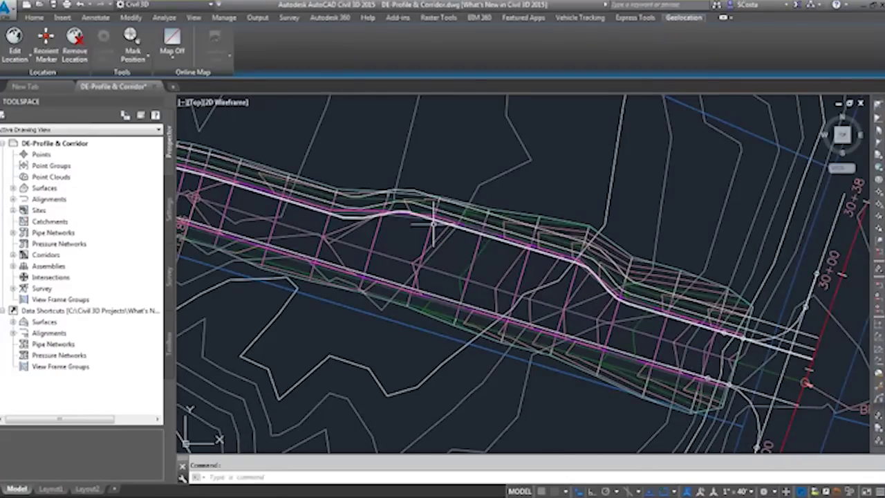
{"action": "mouse_move", "coordinate": [369, 210]}
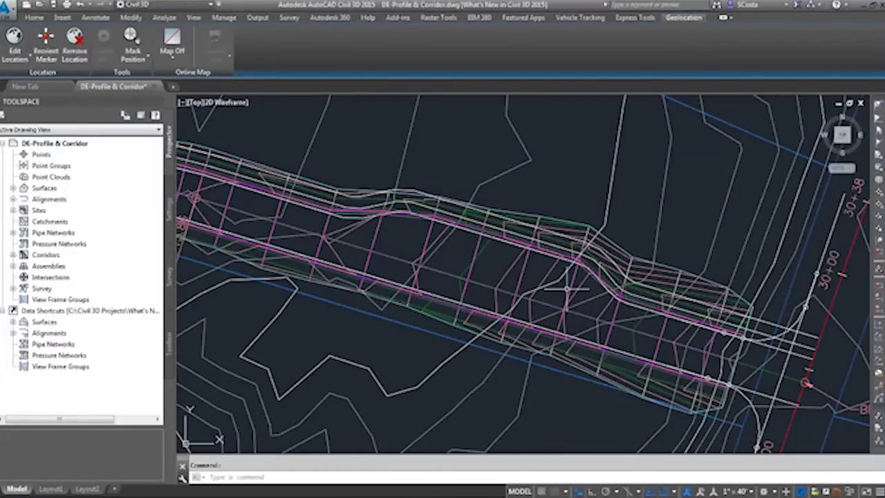
{"action": "mouse_move", "coordinate": [566, 289]}
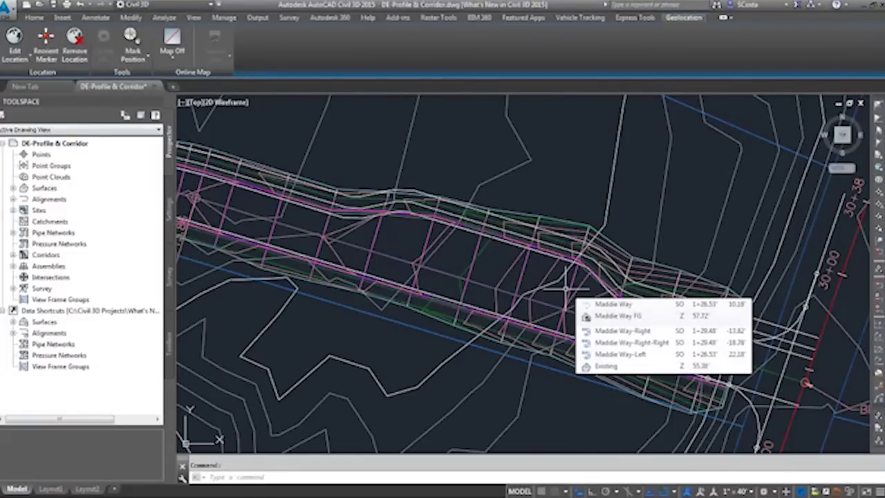
{"action": "middle_click_drag", "start_coordinate": [560, 290], "coordinate": [513, 280], "text": "shift"}
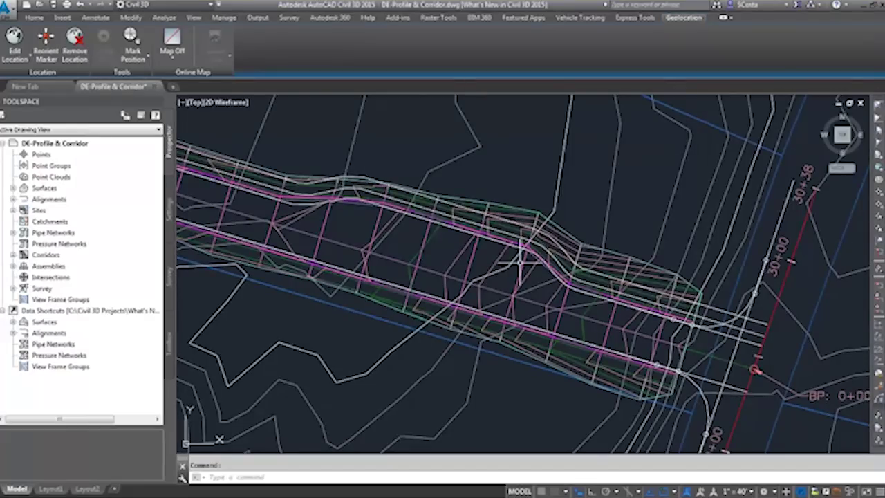
{"action": "mouse_move", "coordinate": [520, 263]}
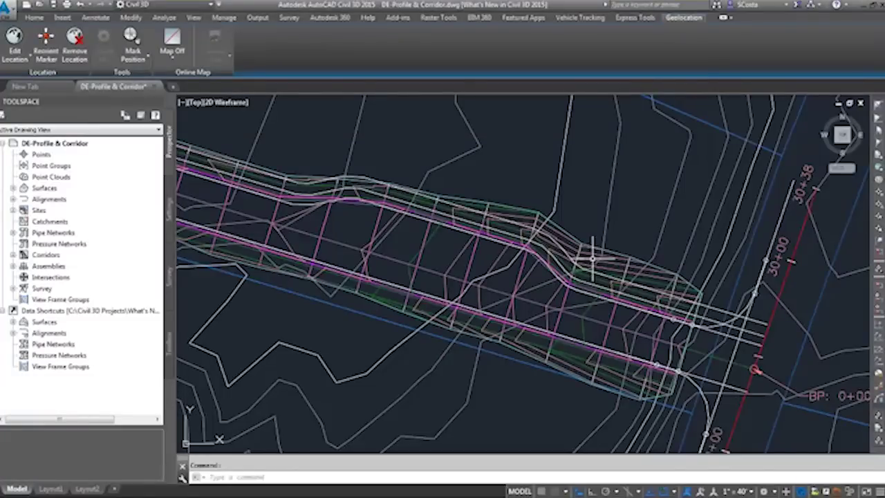
- Split the model space into two vertical viewports
{"action": "left_click", "coordinate": [181, 102]}
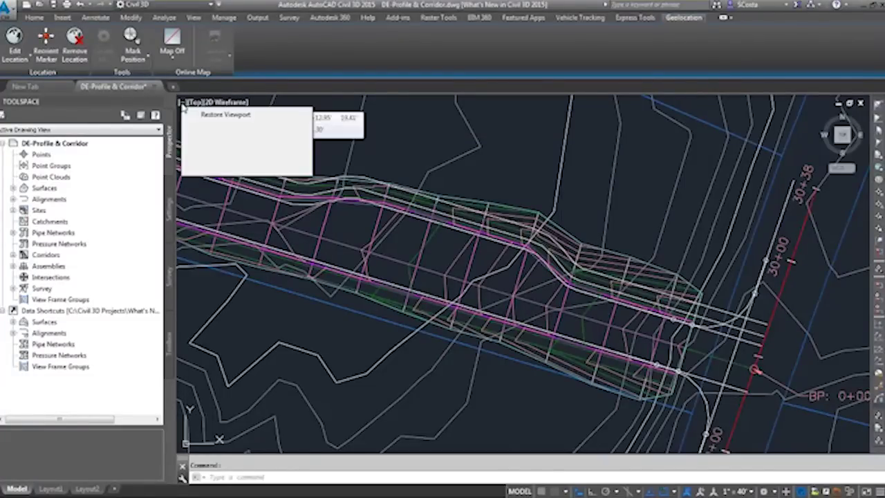
{"action": "mouse_move", "coordinate": [211, 125]}
{"action": "left_click", "coordinate": [356, 159]}
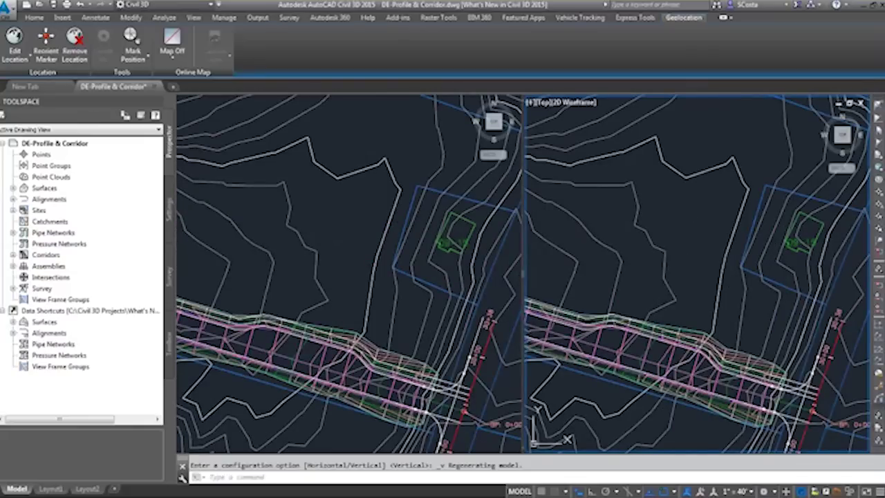
- Widen the left viewport and frame the east end of the Maddie Way corridor in it
{"action": "left_click_drag", "start_coordinate": [524, 280], "coordinate": [567, 280]}
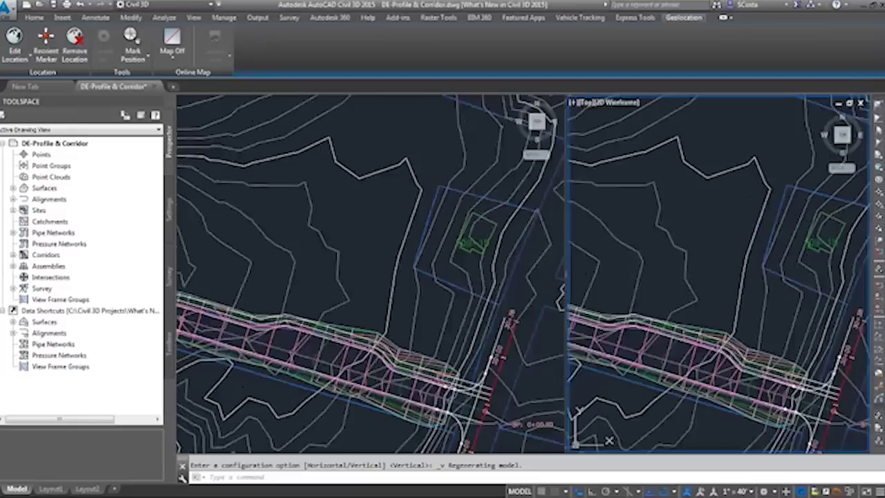
{"action": "left_click", "coordinate": [345, 292]}
{"action": "middle_click_drag", "start_coordinate": [364, 273], "coordinate": [376, 247]}
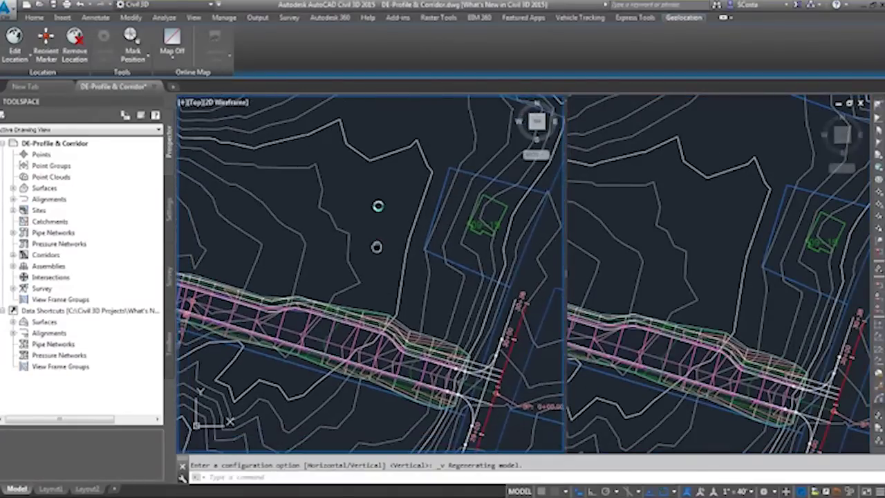
{"action": "middle_click_drag", "start_coordinate": [378, 206], "coordinate": [375, 193]}
{"action": "middle_click_drag", "start_coordinate": [340, 280], "coordinate": [376, 279]}
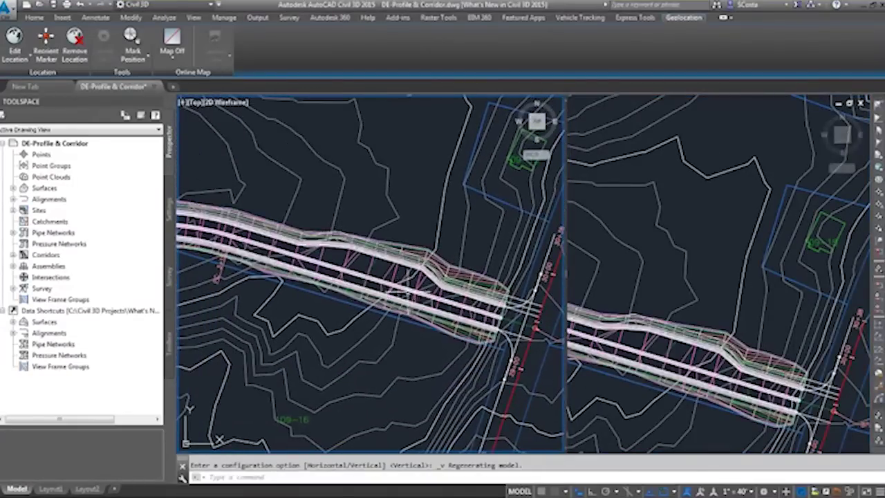
- Frame the corridor's road assembly in the right viewport
{"action": "left_click", "coordinate": [695, 271]}
{"action": "scroll", "coordinate": [699, 273], "scroll_direction": "down", "scroll_amount": 6}
{"action": "mouse_move", "coordinate": [823, 290]}
{"action": "middle_mouse_down"}
{"action": "mouse_move", "coordinate": [729, 269]}
{"action": "mouse_move", "coordinate": [574, 208]}
{"action": "middle_mouse_up"}
{"action": "scroll", "coordinate": [805, 249], "scroll_direction": "up", "scroll_amount": 10}
{"action": "scroll", "coordinate": [743, 281], "scroll_direction": "up", "scroll_amount": 2}
{"action": "mouse_move", "coordinate": [728, 292]}
{"action": "middle_mouse_down"}
{"action": "mouse_move", "coordinate": [701, 326]}
{"action": "mouse_move", "coordinate": [714, 325]}
{"action": "mouse_move", "coordinate": [712, 305]}
{"action": "middle_mouse_up"}
{"action": "scroll", "coordinate": [702, 326], "scroll_direction": "down", "scroll_amount": 2}
- Turn off automatic rebuilding for the Maddie Way corridor
{"action": "left_click", "coordinate": [375, 217]}
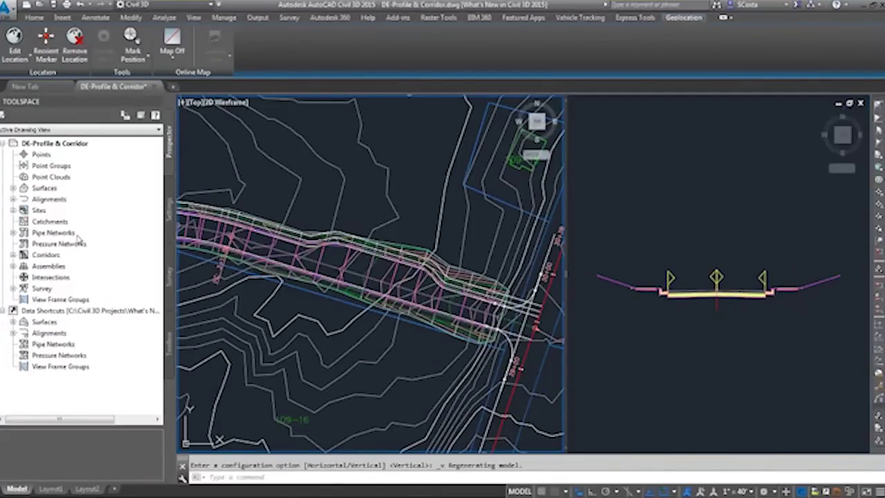
{"action": "left_click", "coordinate": [12, 254]}
{"action": "right_click", "coordinate": [59, 266]}
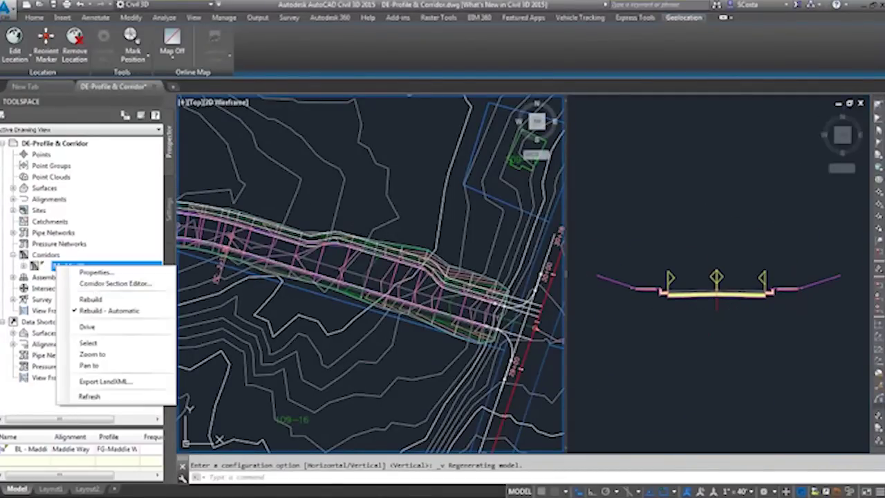
{"action": "left_click", "coordinate": [120, 312]}
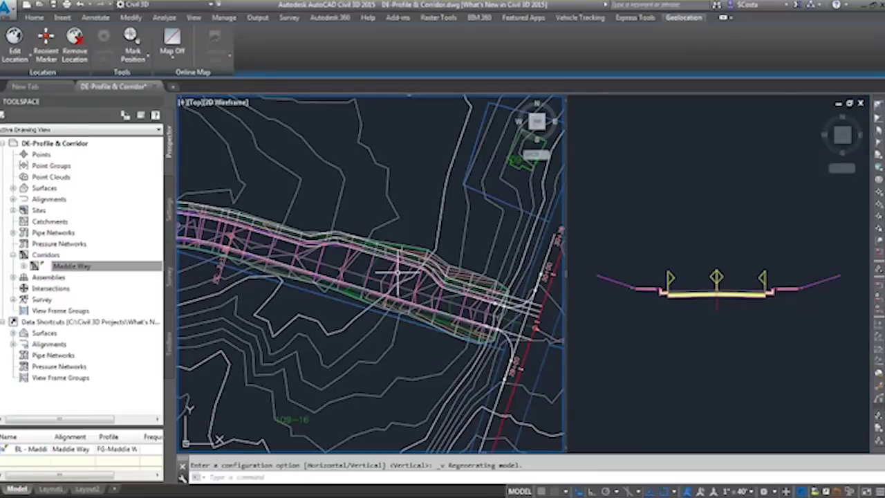
- Examine the widened edge of the Maddie Way corridor, including its offset alignment and corridor links, against the road assembly
{"action": "left_click", "coordinate": [731, 311]}
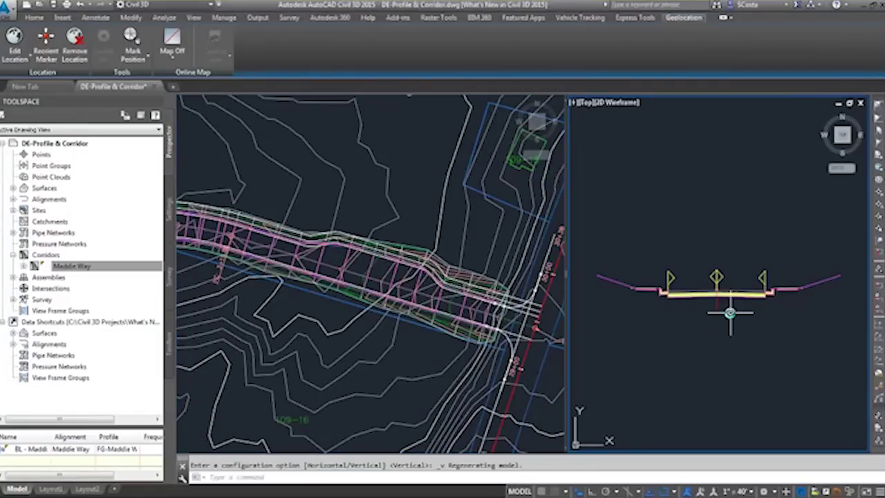
{"action": "left_click", "coordinate": [422, 229]}
{"action": "middle_click_drag", "start_coordinate": [411, 227], "coordinate": [366, 217]}
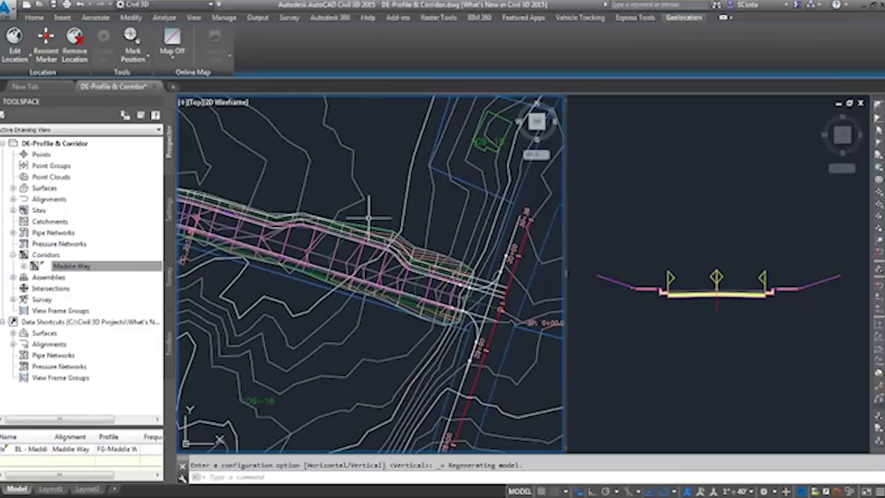
{"action": "left_click", "coordinate": [733, 294]}
{"action": "left_click", "coordinate": [424, 277]}
{"action": "scroll", "coordinate": [443, 266], "scroll_direction": "up", "scroll_amount": 5}
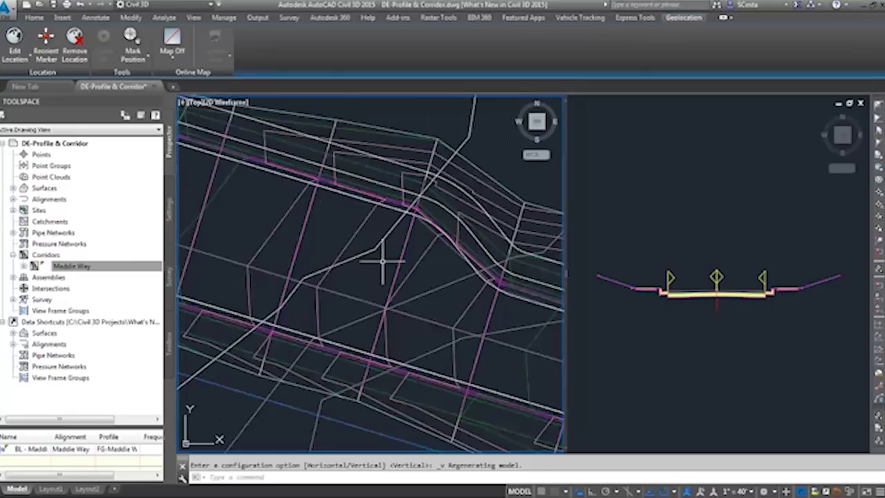
{"action": "middle_click_drag", "start_coordinate": [309, 185], "coordinate": [500, 249]}
{"action": "scroll", "coordinate": [249, 208], "scroll_direction": "down", "scroll_amount": 1}
{"action": "scroll", "coordinate": [311, 220], "scroll_direction": "down", "scroll_amount": 1}
{"action": "mouse_move", "coordinate": [369, 231]}
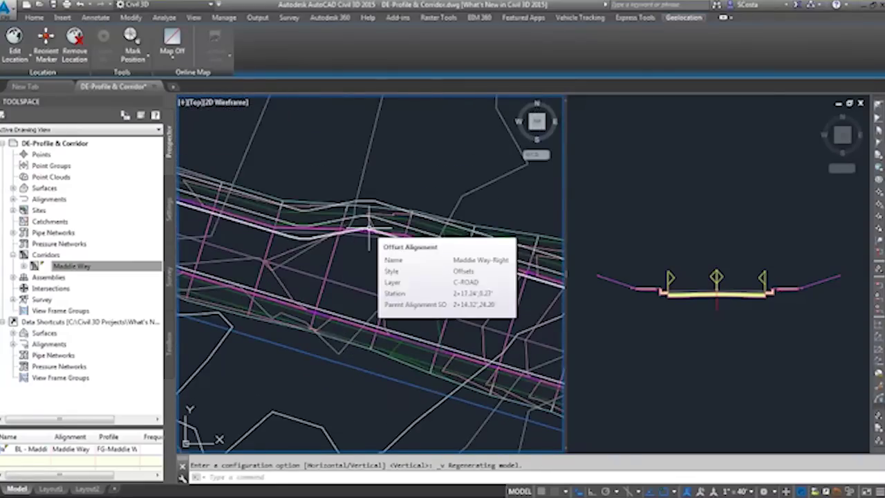
{"action": "middle_click_drag", "start_coordinate": [457, 281], "coordinate": [308, 262]}
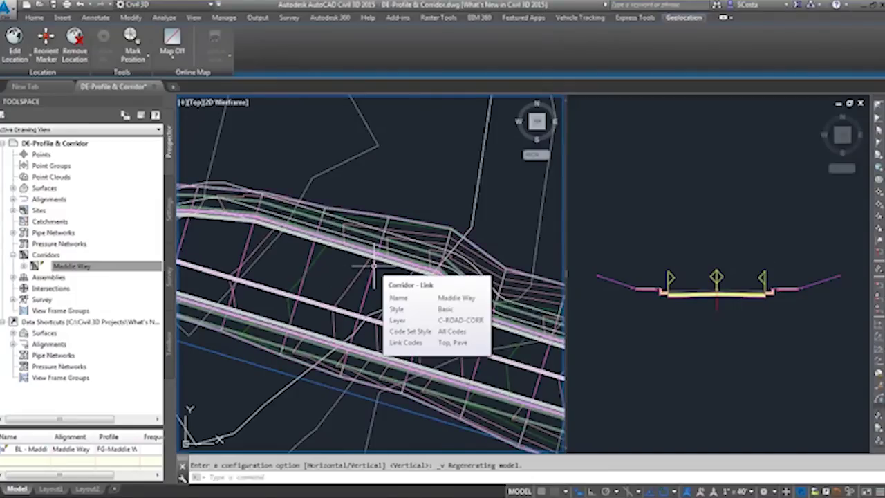
{"action": "mouse_move", "coordinate": [442, 214]}
{"action": "middle_mouse_down"}
{"action": "mouse_move", "coordinate": [425, 162]}
{"action": "mouse_move", "coordinate": [431, 148]}
{"action": "middle_mouse_up"}
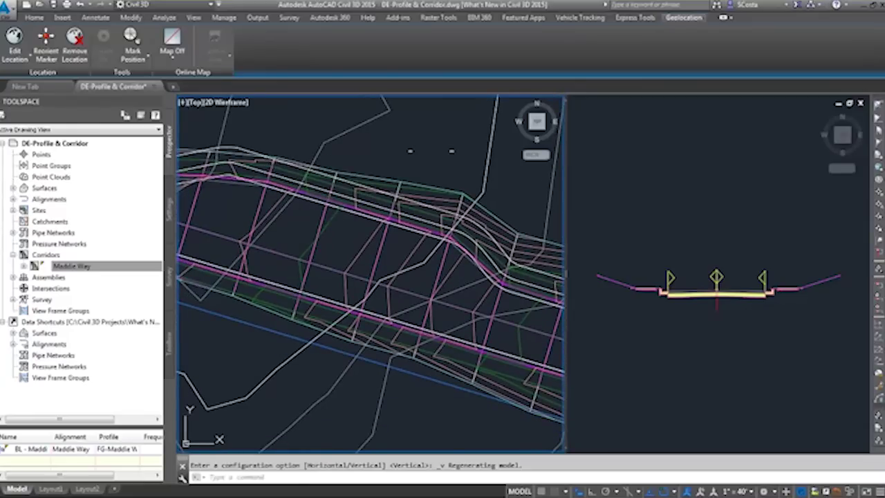
- Replace the right lane of the road assembly with the LaneOutsideSuperMultiLayer subassembly, keeping similar targets
{"action": "left_click", "coordinate": [743, 302]}
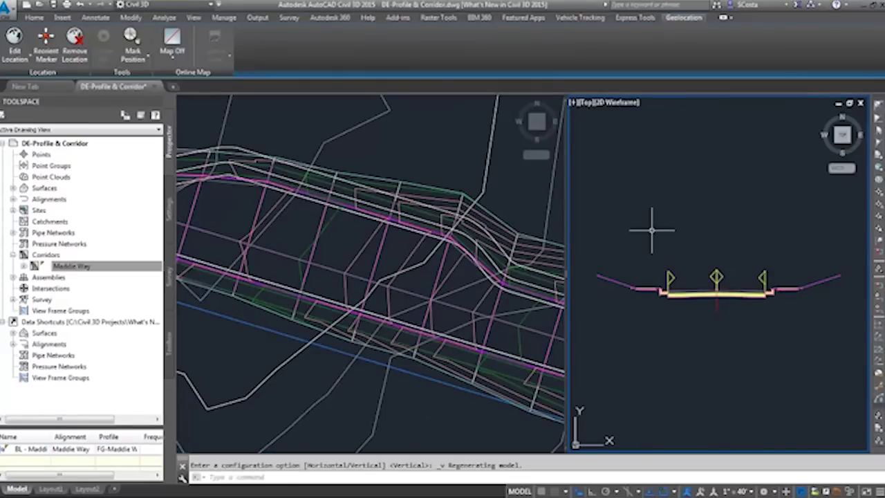
{"action": "key", "text": "ctrl+3"}
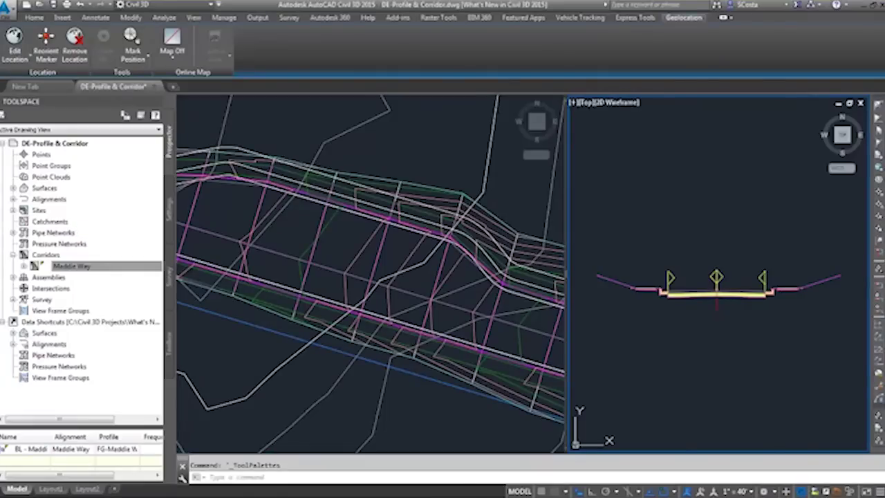
{"action": "left_click", "coordinate": [388, 171]}
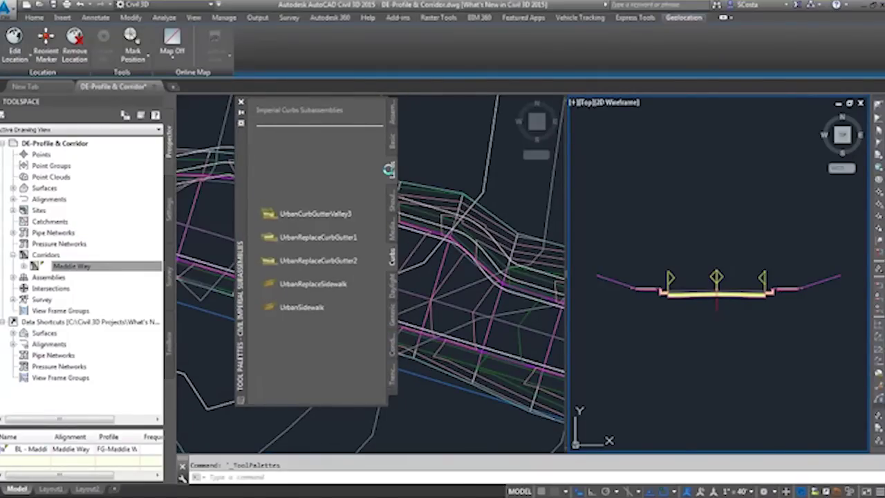
{"action": "scroll", "coordinate": [304, 346], "scroll_direction": "down", "scroll_amount": 4}
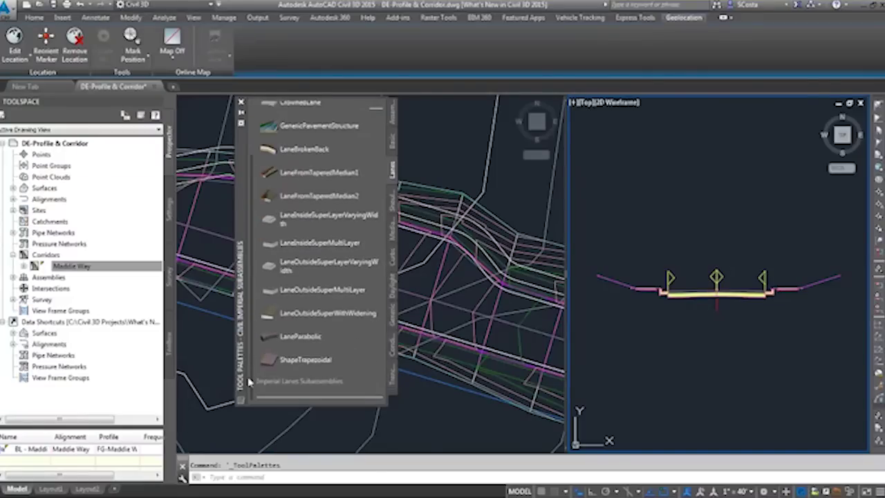
{"action": "left_click", "coordinate": [318, 291]}
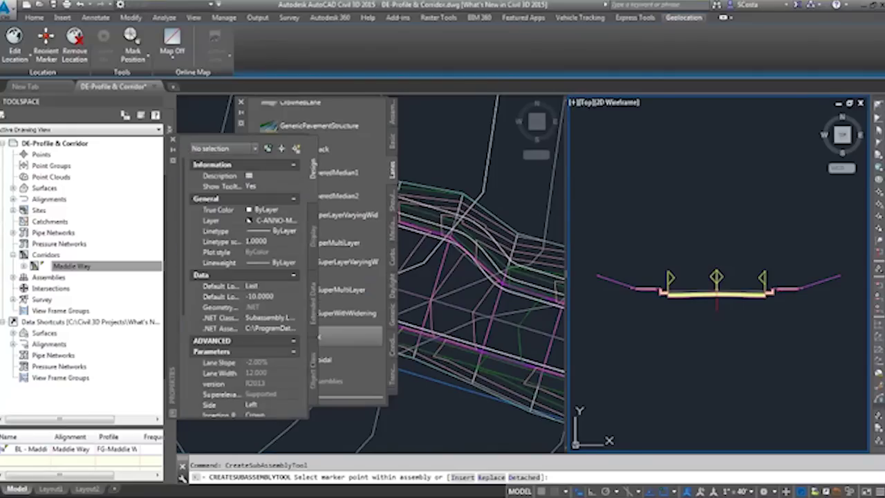
{"action": "left_click", "coordinate": [490, 477]}
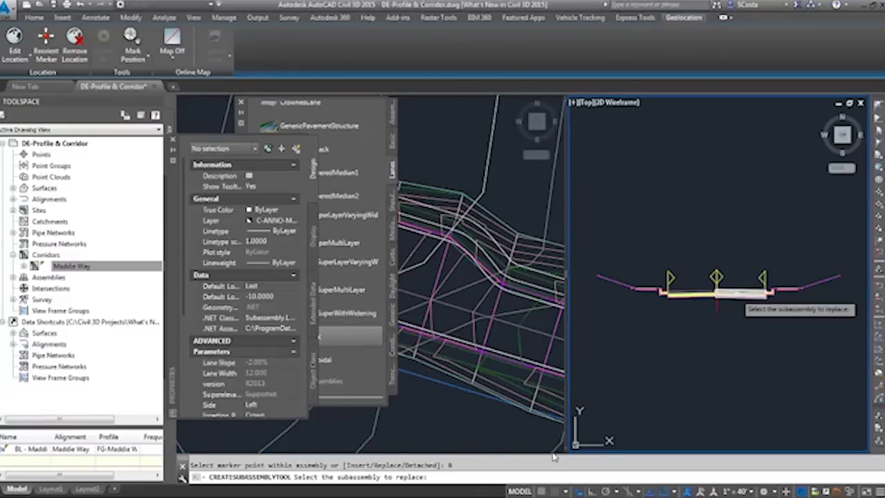
{"action": "left_click", "coordinate": [737, 296]}
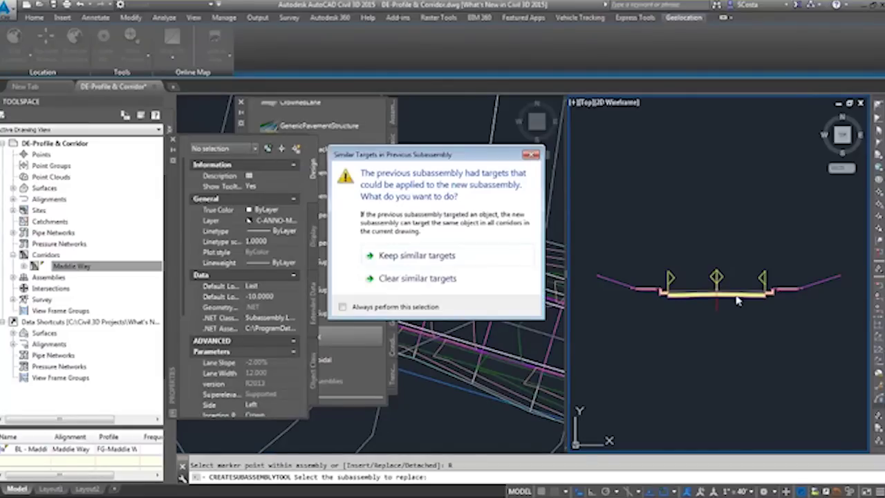
{"action": "left_click_drag", "start_coordinate": [440, 155], "coordinate": [549, 161]}
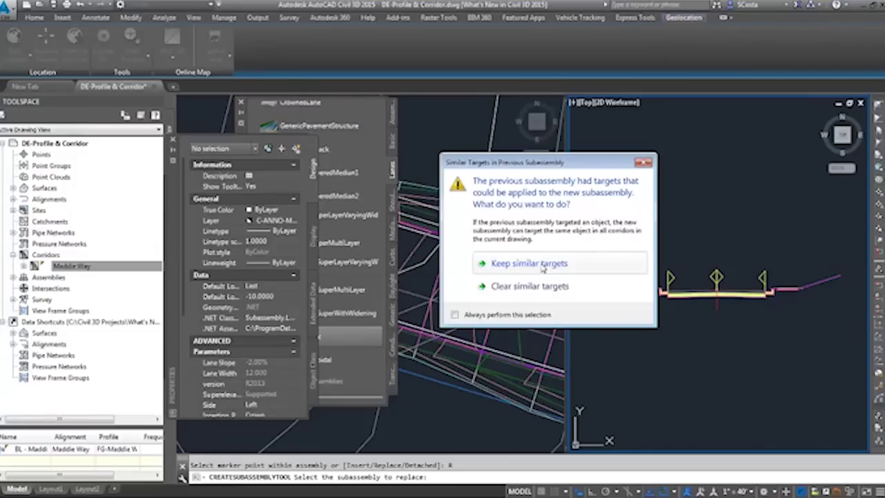
{"action": "left_click", "coordinate": [529, 263]}
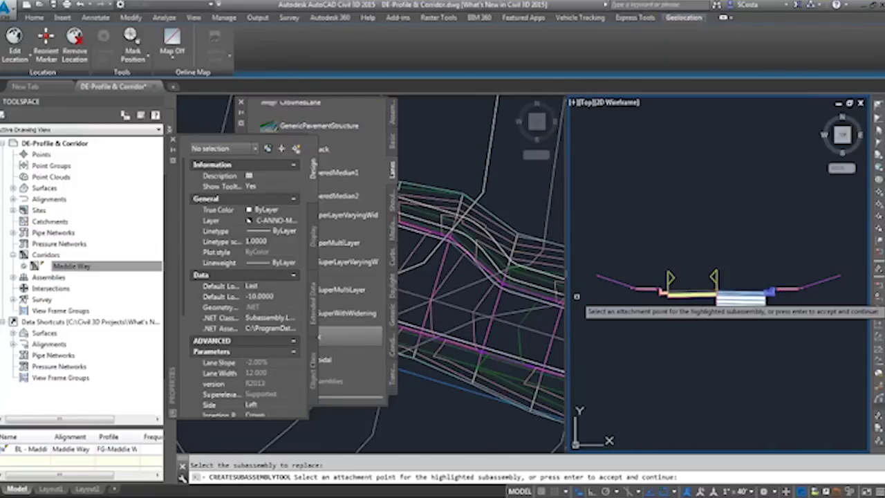
{"action": "key", "text": "Return"}
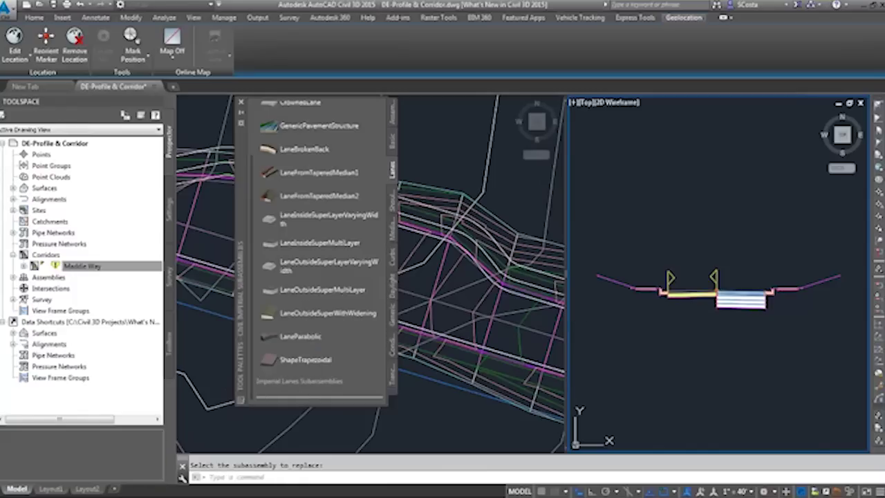
- Rebuild the out-of-date Maddie Way corridor
{"action": "left_click", "coordinate": [72, 267]}
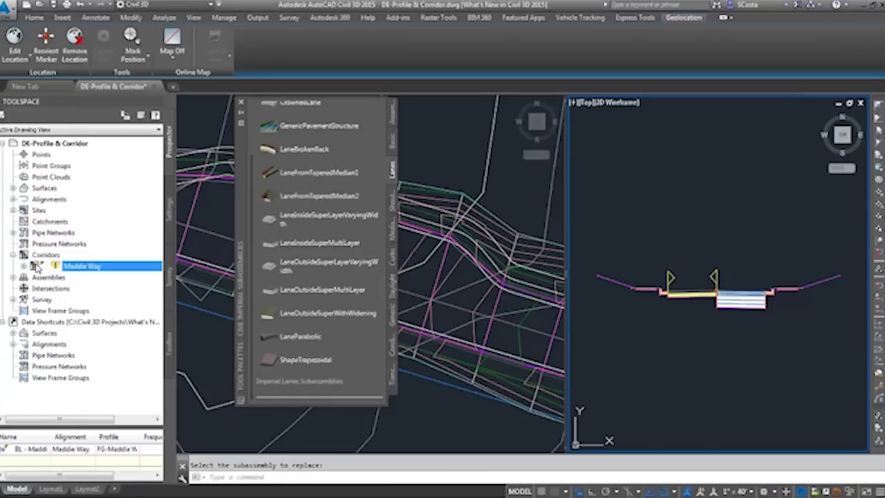
{"action": "right_click", "coordinate": [96, 267]}
{"action": "left_click", "coordinate": [158, 285]}
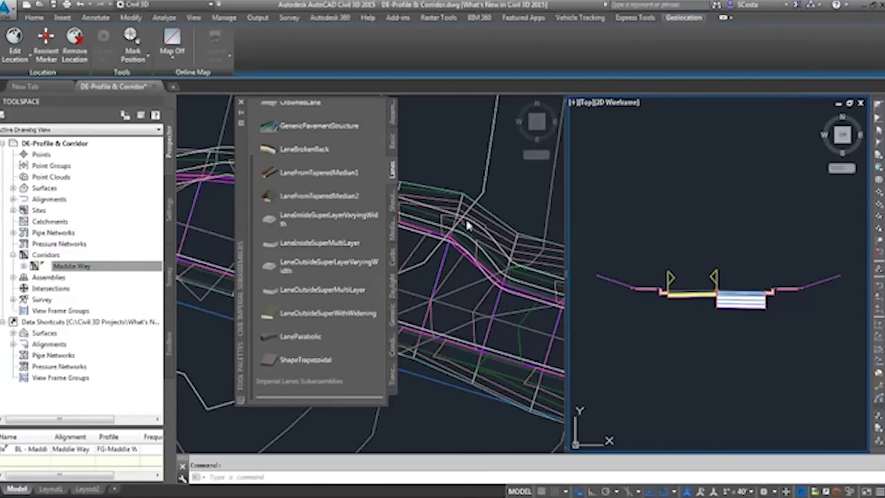
- Move the subassembly tool palette clear of the corridor's widened edge
{"action": "left_click", "coordinate": [450, 166]}
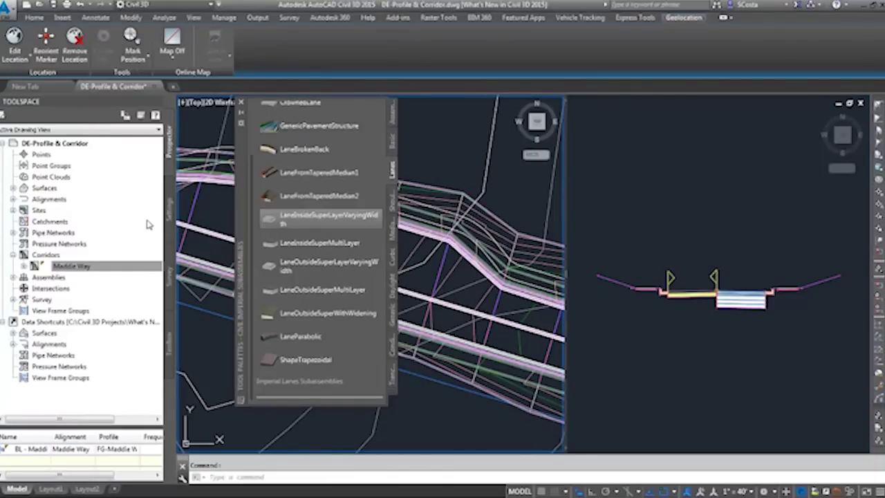
{"action": "left_click", "coordinate": [127, 269]}
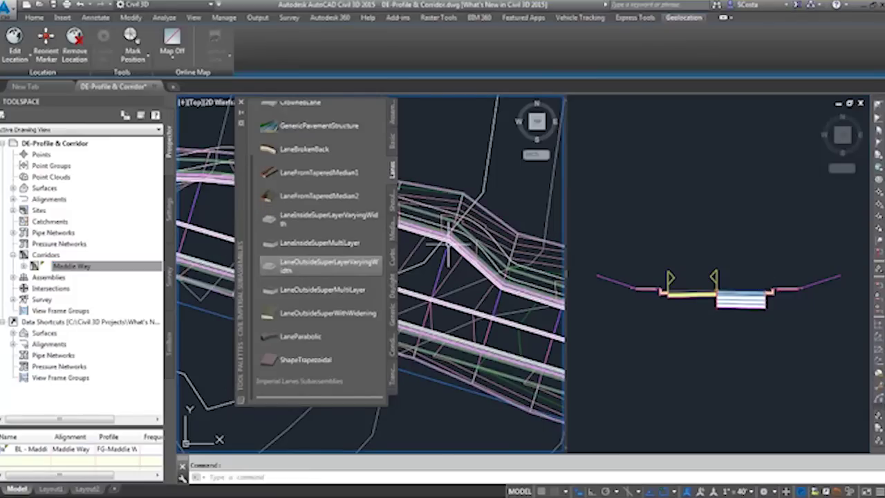
{"action": "middle_click_drag", "start_coordinate": [435, 249], "coordinate": [448, 253]}
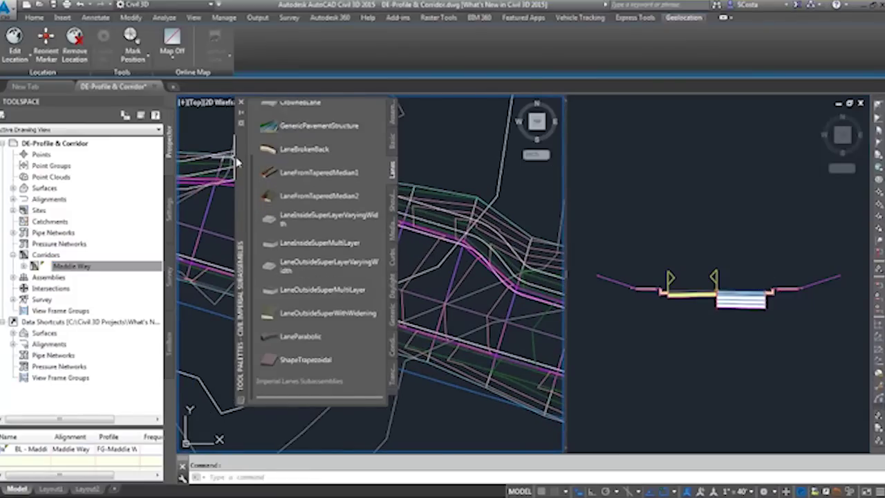
{"action": "left_click_drag", "start_coordinate": [240, 164], "coordinate": [210, 177]}
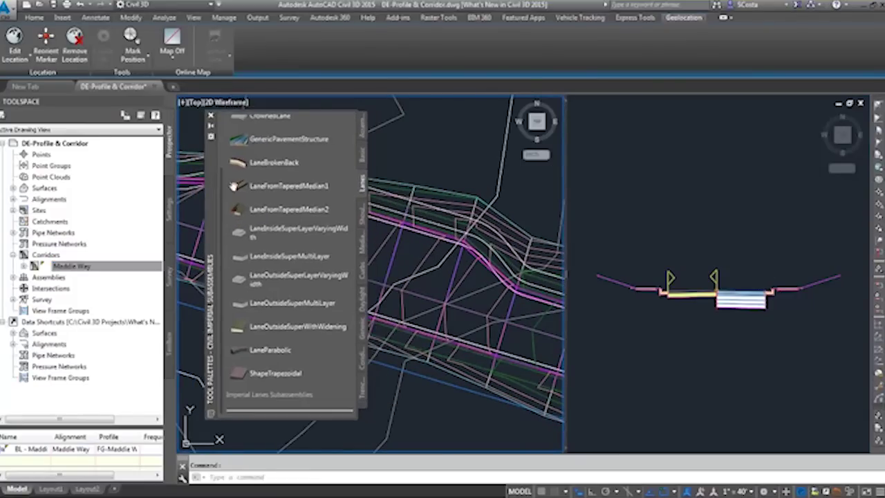
{"action": "left_click", "coordinate": [733, 294]}
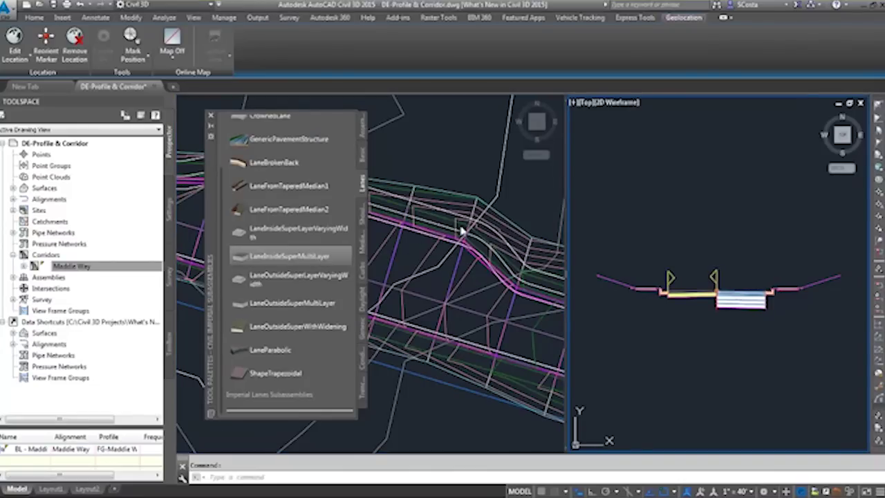
{"action": "right_click", "coordinate": [315, 257]}
{"action": "key", "text": "Escape"}
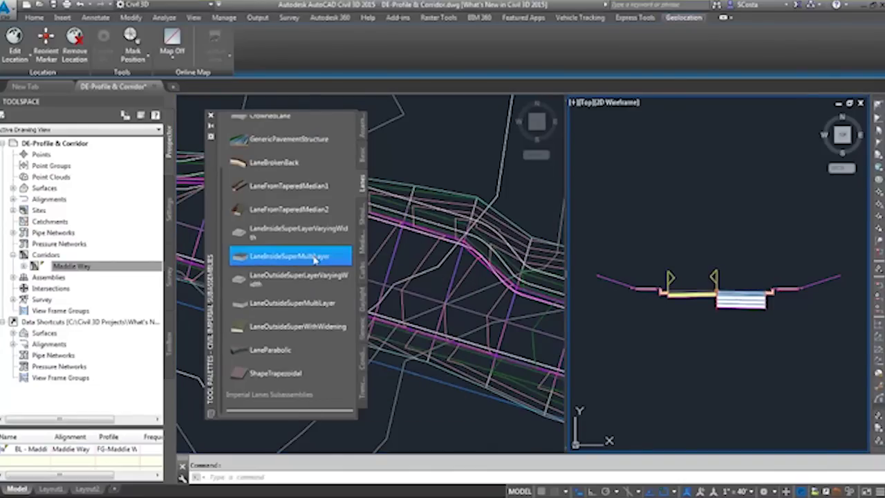
- Check the right lane's Width Alignment target in the corridor region's Target Mapping, then cancel and deselect the corridor
{"action": "left_click", "coordinate": [396, 242]}
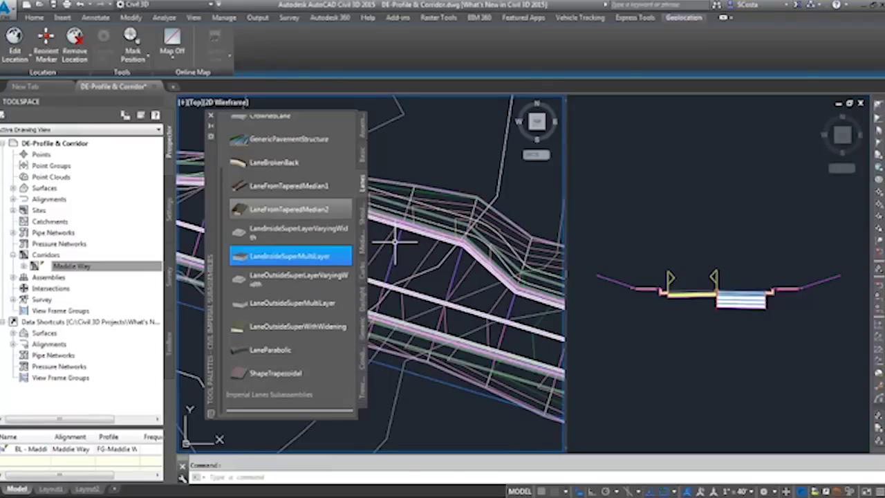
{"action": "left_click", "coordinate": [397, 243]}
{"action": "left_click", "coordinate": [189, 46]}
{"action": "left_click", "coordinate": [404, 247]}
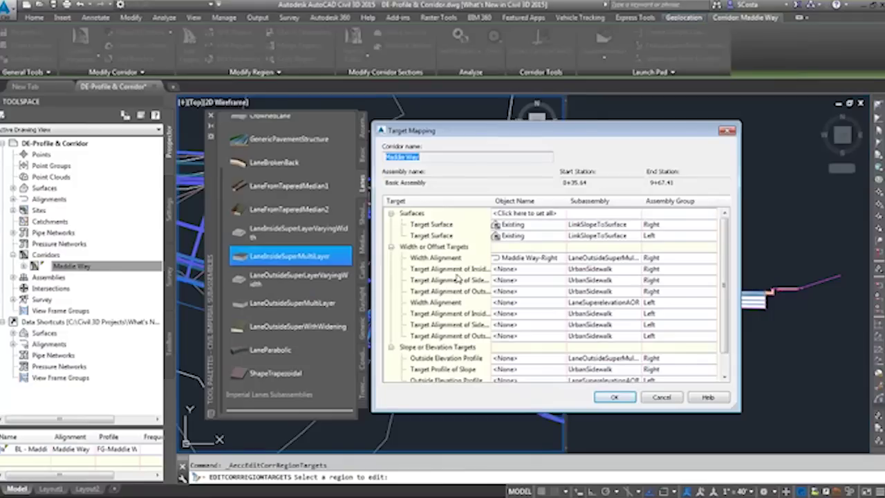
{"action": "left_click", "coordinate": [458, 257]}
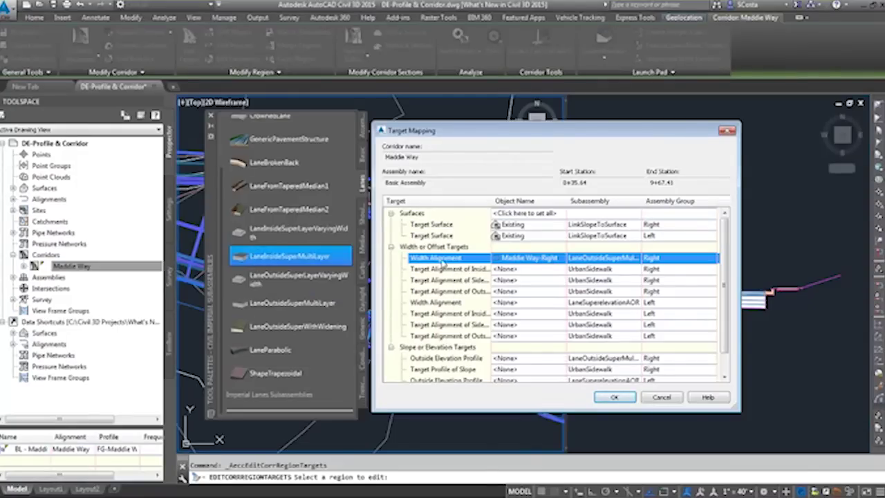
{"action": "left_click", "coordinate": [662, 398]}
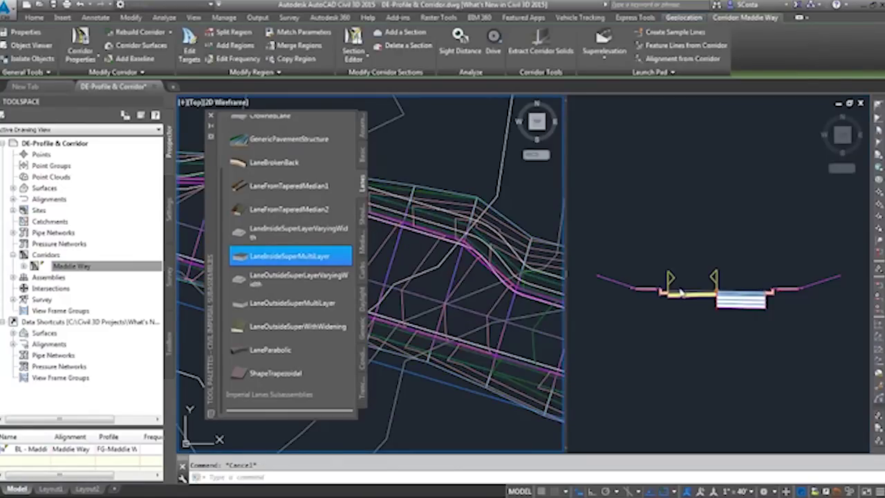
{"action": "key", "text": "Escape"}
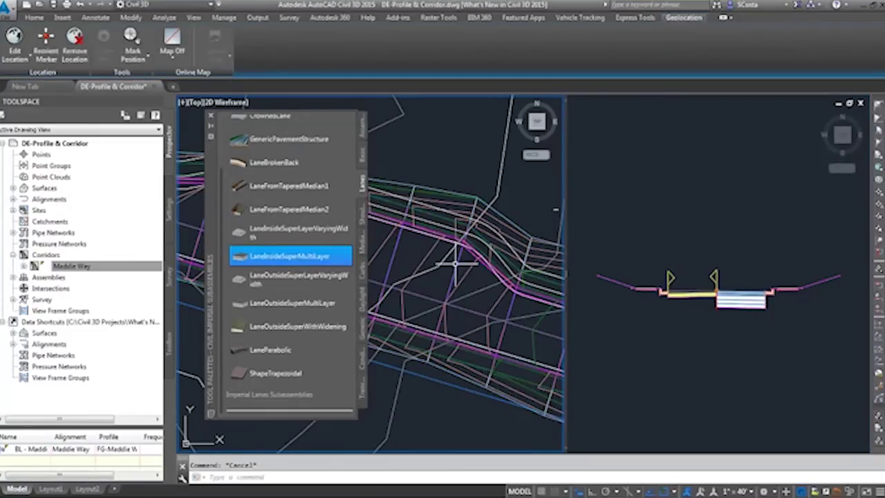
- Replace the road assembly's right lane with the BasicLaneTransition subassembly from the Basic palette, keeping similar targets and accepting the attachment point
{"action": "left_click", "coordinate": [363, 153]}
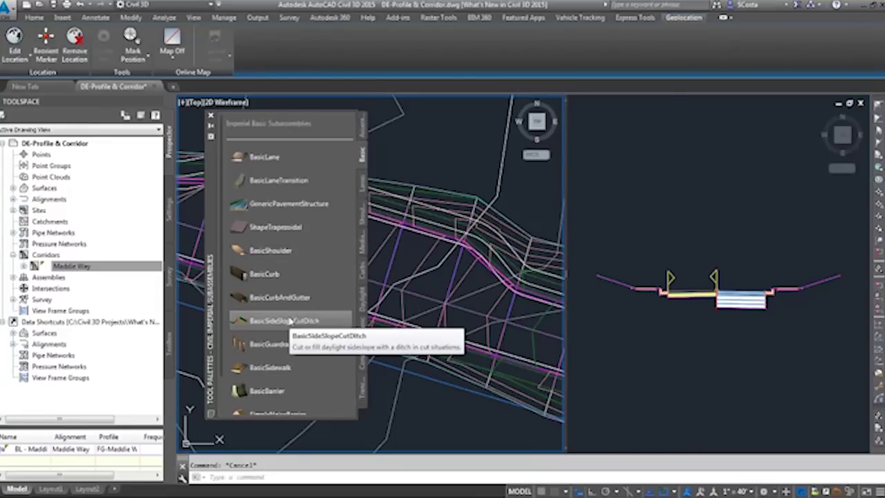
{"action": "scroll", "coordinate": [284, 400], "scroll_direction": "down", "scroll_amount": 2}
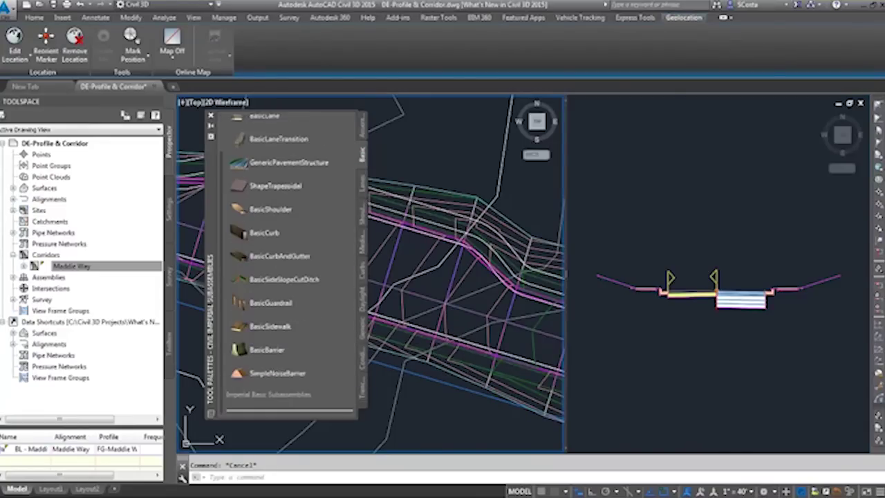
{"action": "left_click", "coordinate": [257, 140]}
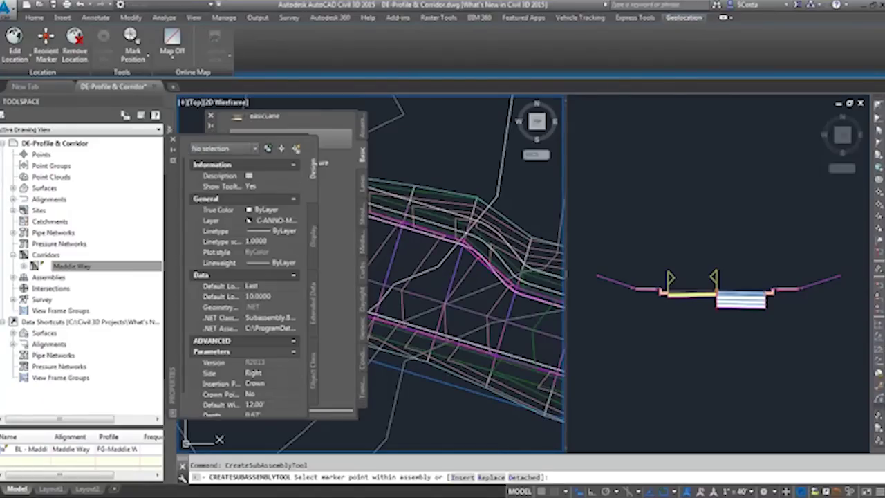
{"action": "type", "text": "R"}
{"action": "key", "text": "Return"}
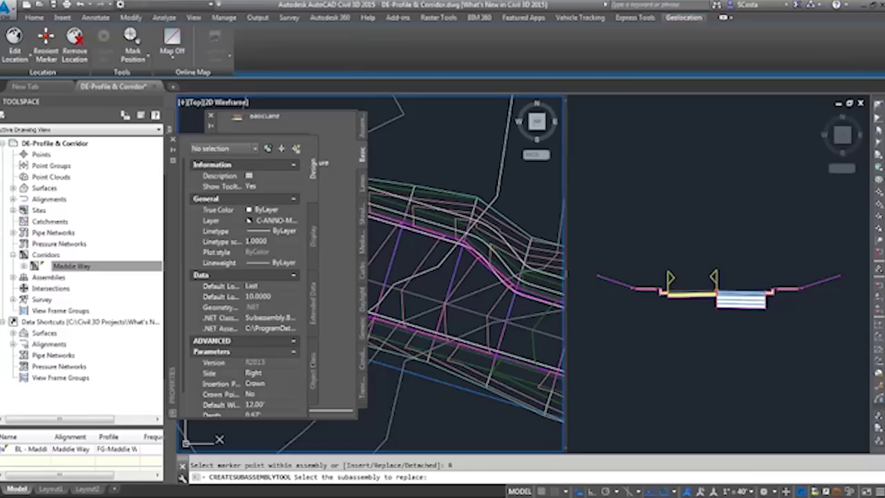
{"action": "left_click", "coordinate": [744, 308]}
{"action": "left_click", "coordinate": [740, 298]}
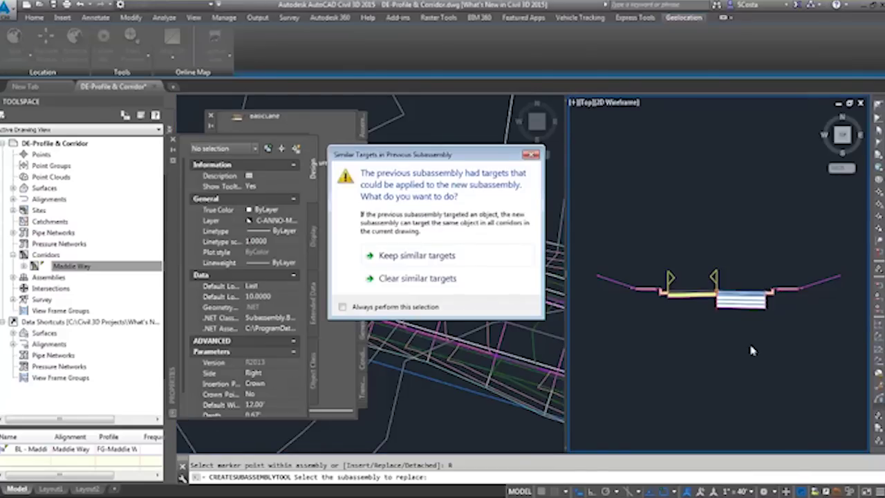
{"action": "left_click_drag", "start_coordinate": [490, 156], "coordinate": [599, 171]}
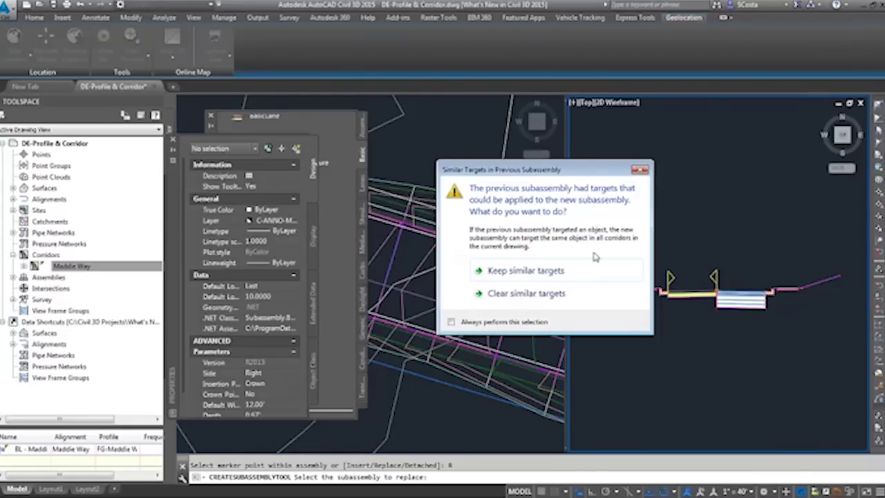
{"action": "left_click", "coordinate": [538, 273]}
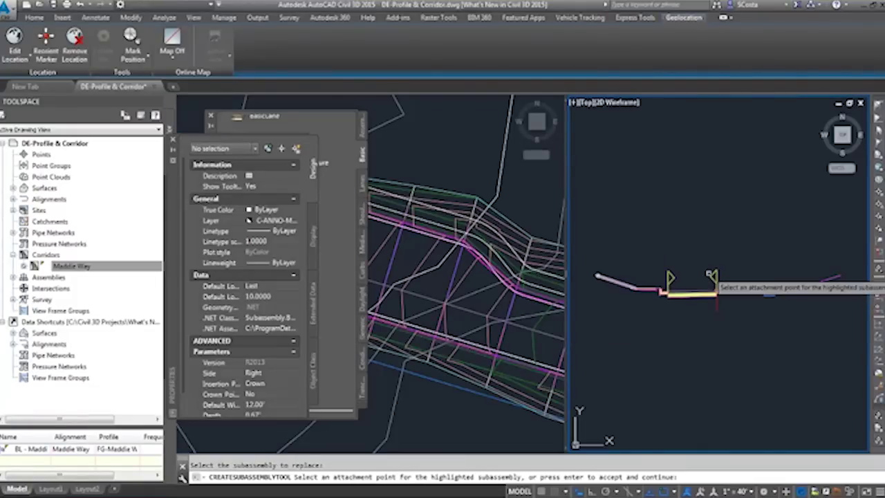
{"action": "key", "text": "Return"}
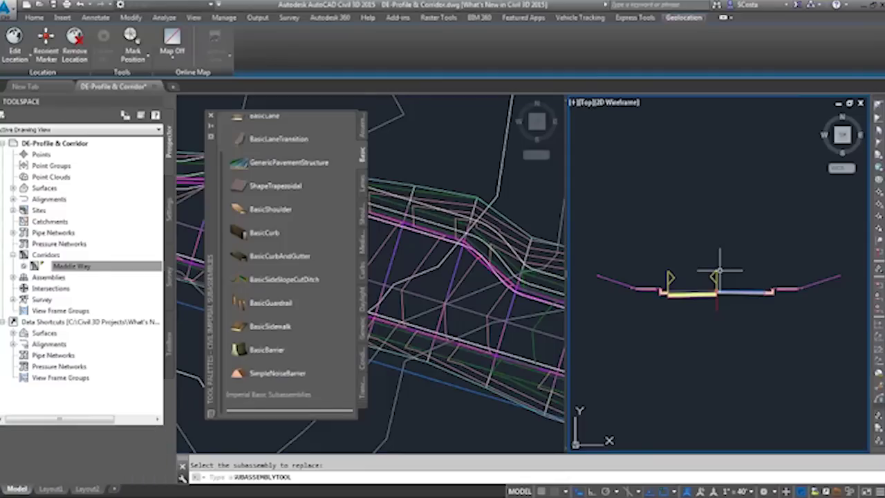
- Rebuild the Maddie Way corridor with the BasicLaneTransition right lane
{"action": "left_click", "coordinate": [82, 267]}
{"action": "right_click", "coordinate": [82, 268]}
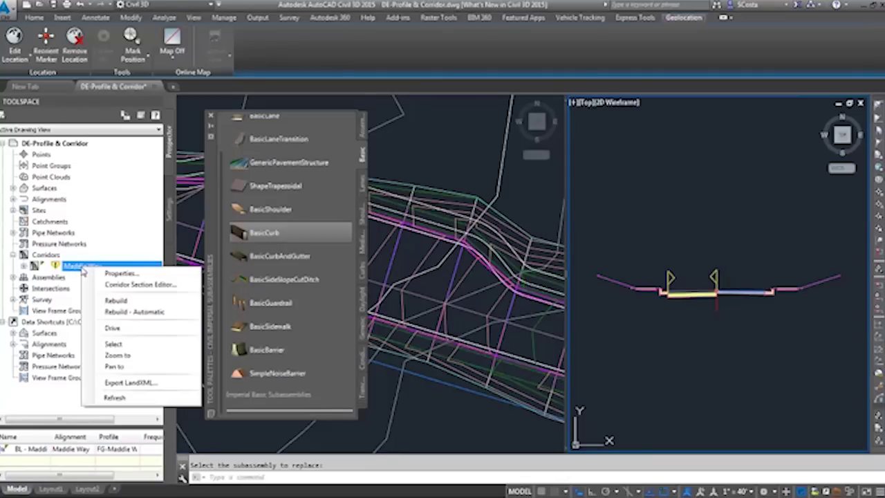
{"action": "left_click", "coordinate": [116, 300]}
{"action": "left_click", "coordinate": [474, 299]}
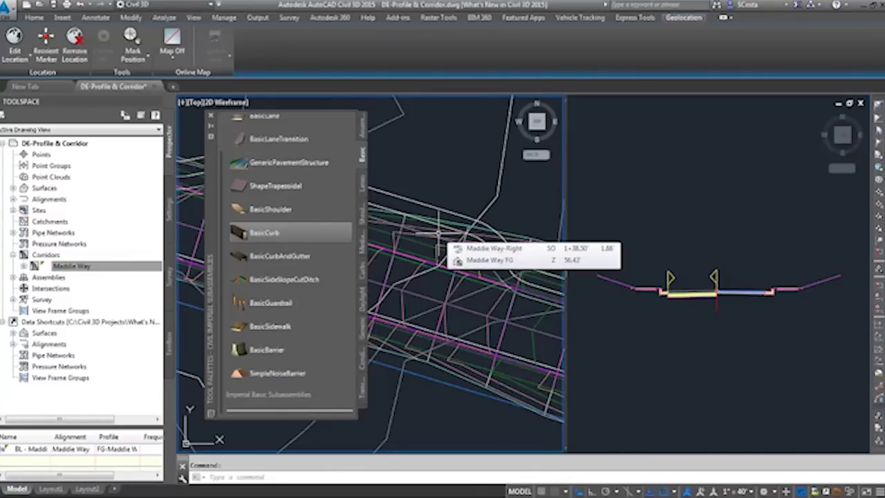
- Check the BasicLaneTransition's Transition Alignment target in the corridor region's Target Mapping, then cancel and deselect the corridor
{"action": "left_click", "coordinate": [392, 265]}
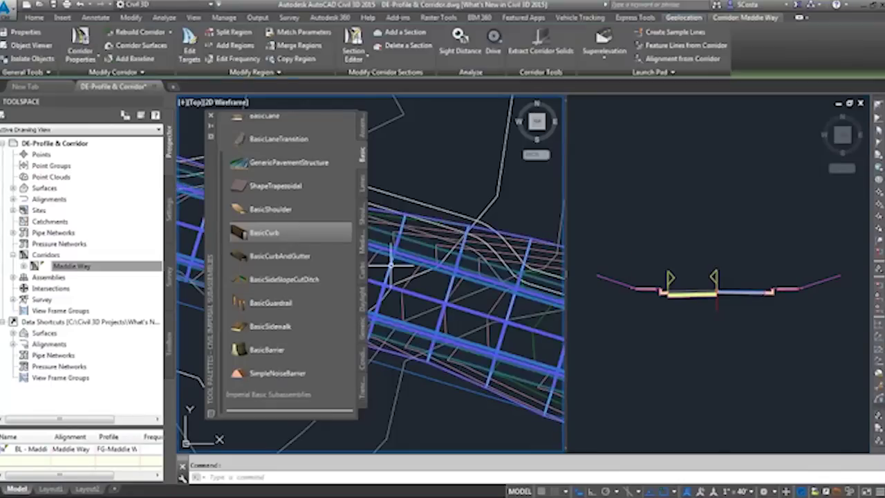
{"action": "left_click", "coordinate": [189, 52]}
{"action": "left_click", "coordinate": [393, 268]}
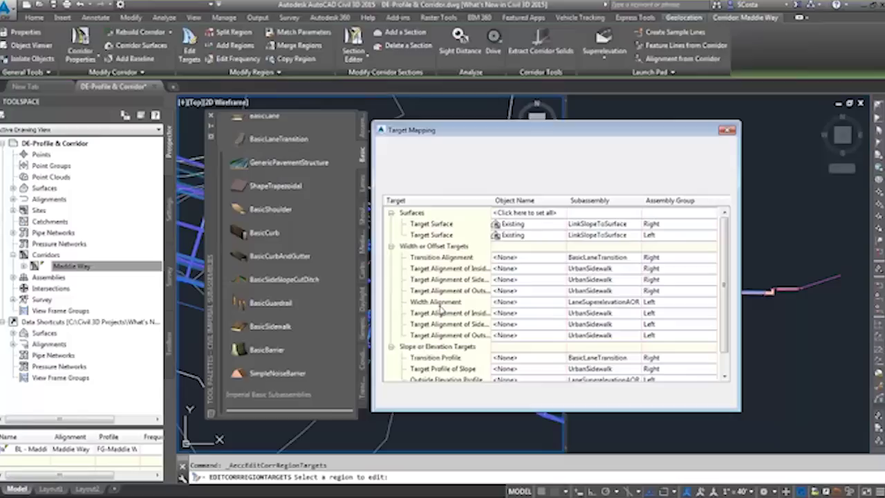
{"action": "left_click", "coordinate": [430, 258]}
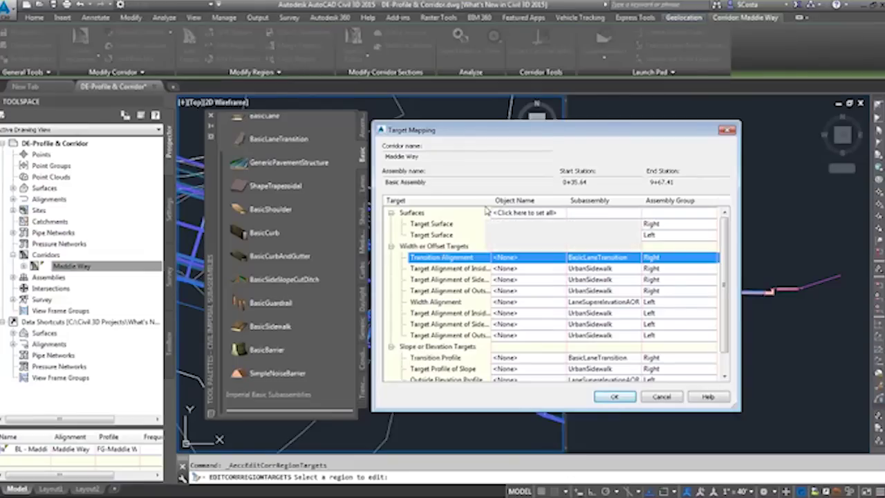
{"action": "left_click_drag", "start_coordinate": [492, 200], "coordinate": [516, 200]}
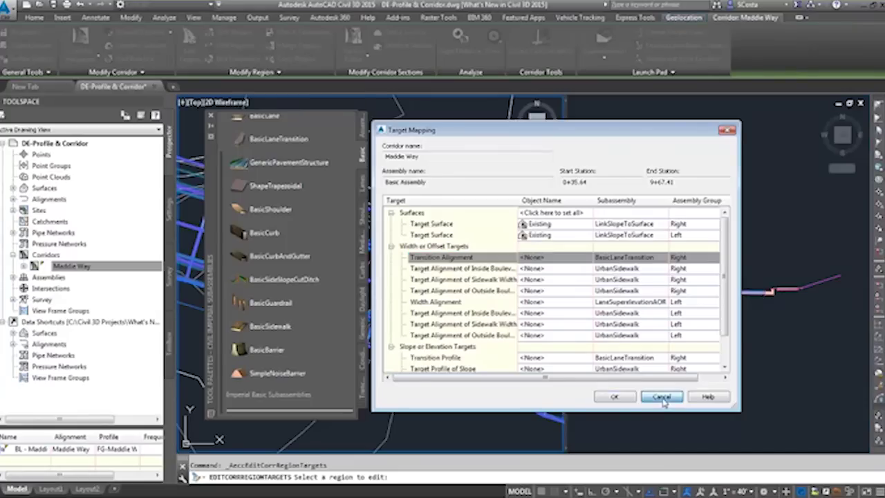
{"action": "left_click", "coordinate": [662, 398]}
{"action": "left_click", "coordinate": [649, 234]}
{"action": "key", "text": "Escape"}
{"action": "key", "text": "Escape"}
- Undo the corridor rebuilds and the right lane replacements to restore the original road assembly
{"action": "left_click", "coordinate": [512, 229]}
{"action": "key", "text": "ctrl+z"}
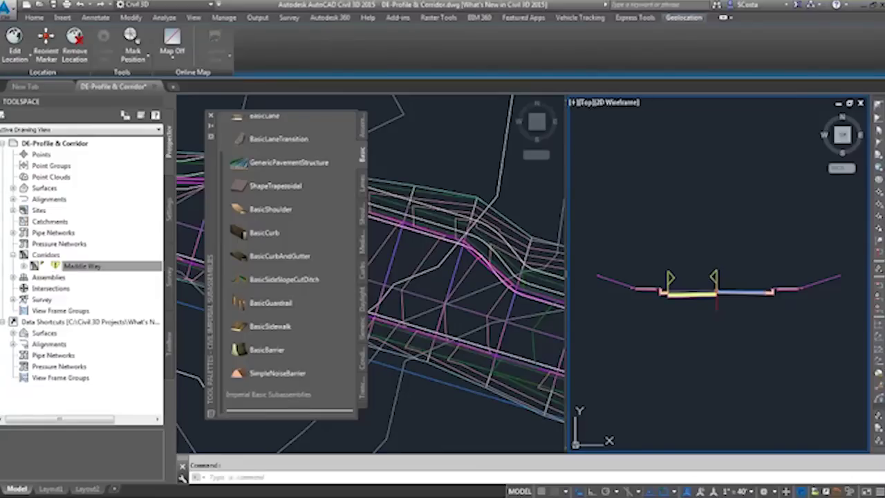
{"action": "key", "text": "ctrl+z"}
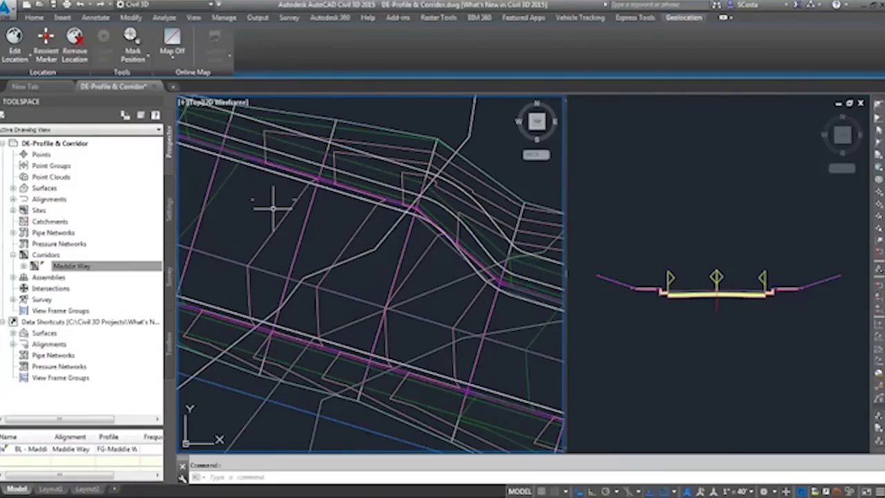
{"action": "scroll", "coordinate": [326, 228], "scroll_direction": "down", "scroll_amount": 3}
{"action": "scroll", "coordinate": [393, 242], "scroll_direction": "up", "scroll_amount": 2}
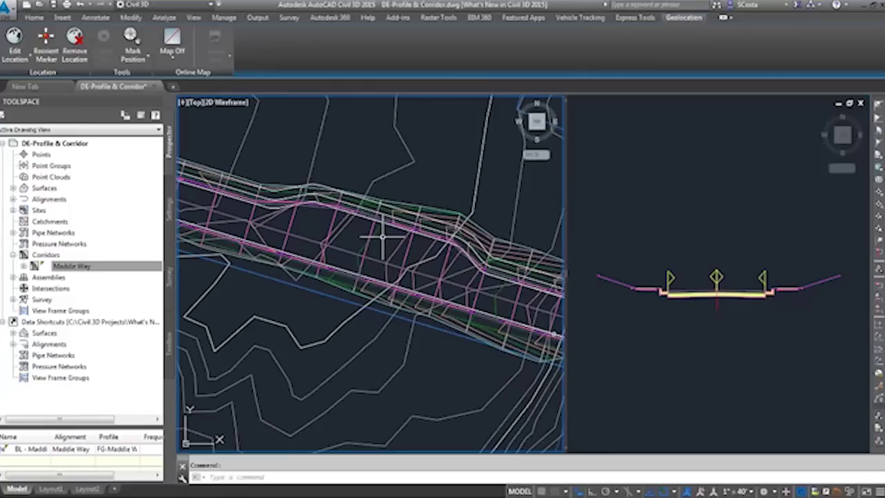
{"action": "middle_click_drag", "start_coordinate": [352, 194], "coordinate": [347, 216]}
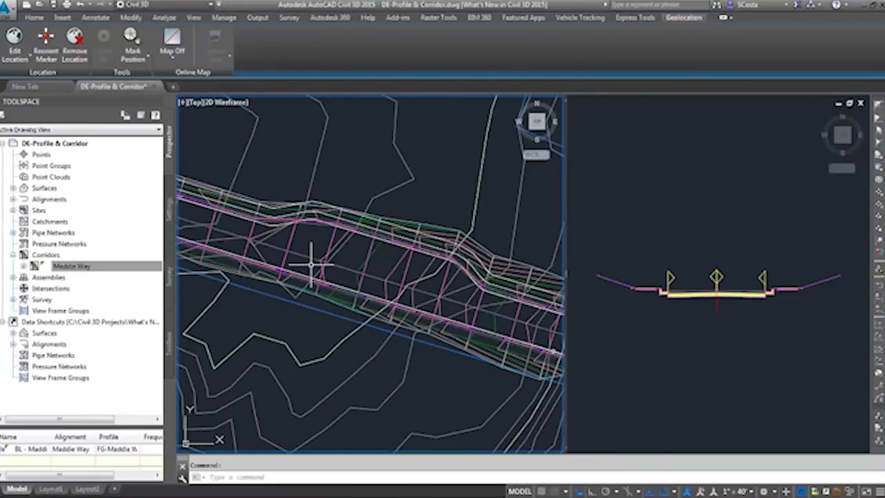
{"action": "mouse_move", "coordinate": [312, 261]}
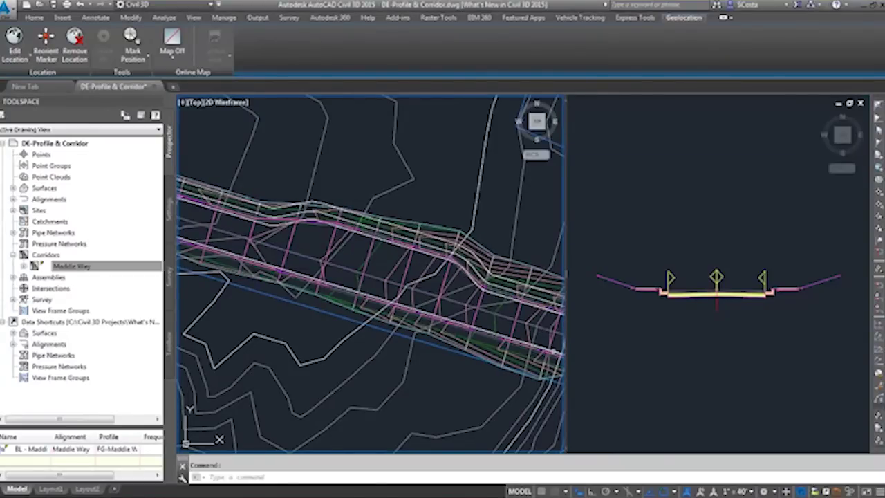
{"action": "left_click", "coordinate": [325, 305]}
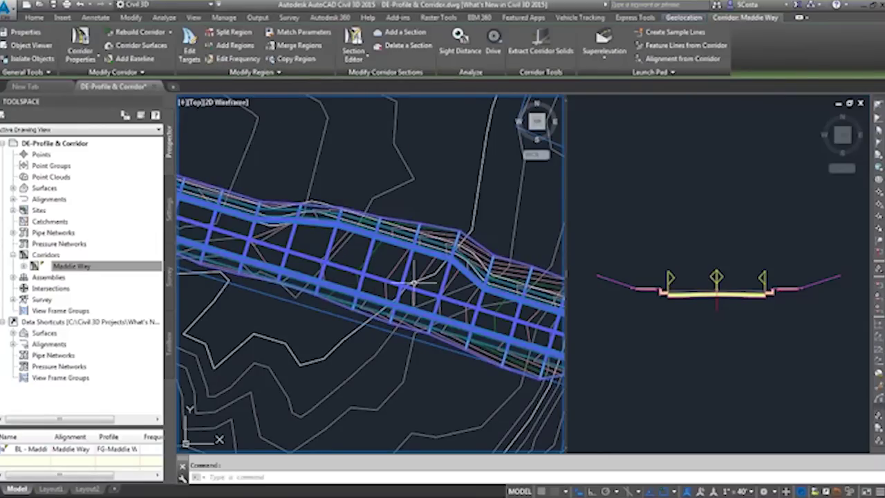
{"action": "mouse_move", "coordinate": [276, 238]}
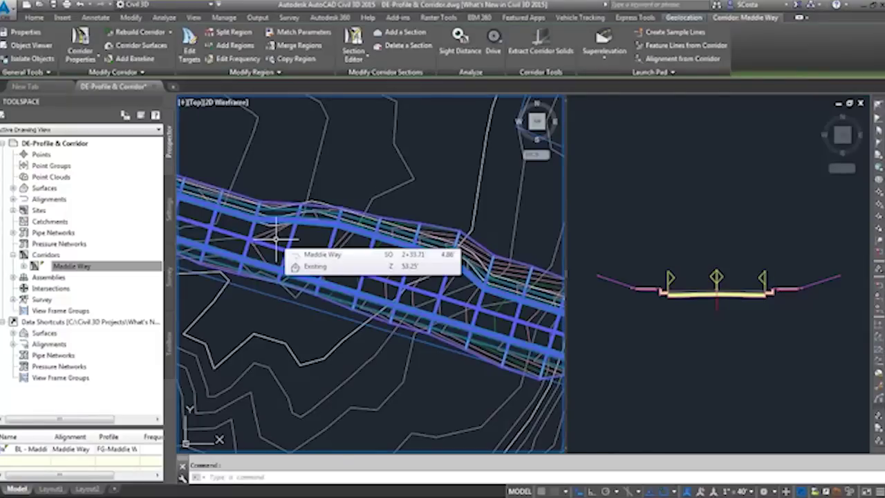
{"action": "left_click", "coordinate": [235, 59]}
{"action": "left_click", "coordinate": [311, 220]}
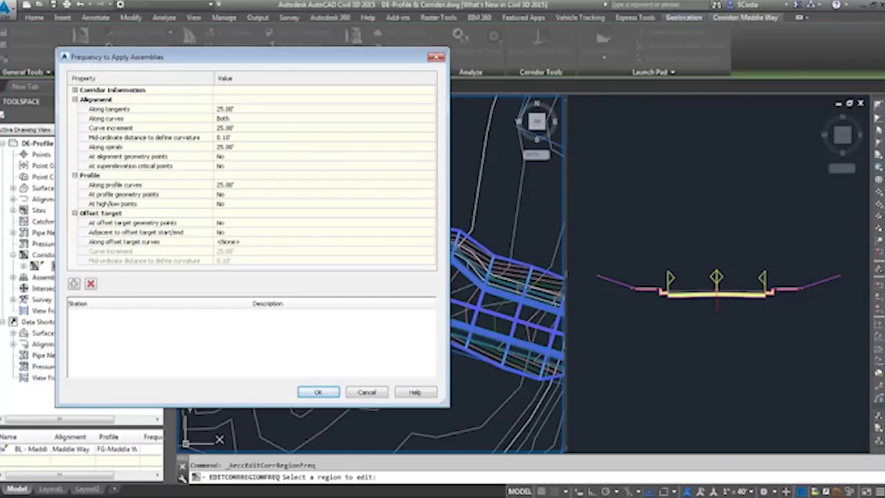
{"action": "left_click", "coordinate": [366, 392]}
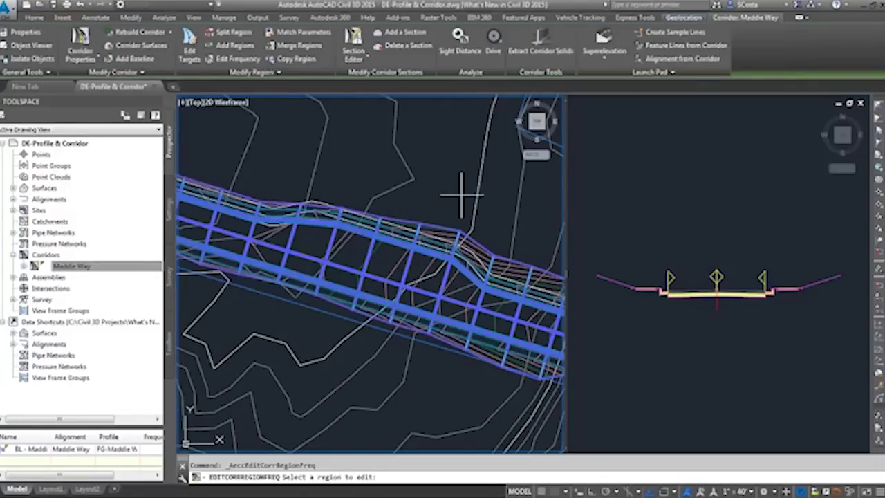
{"action": "key", "text": "Escape"}
{"action": "key", "text": "Escape"}
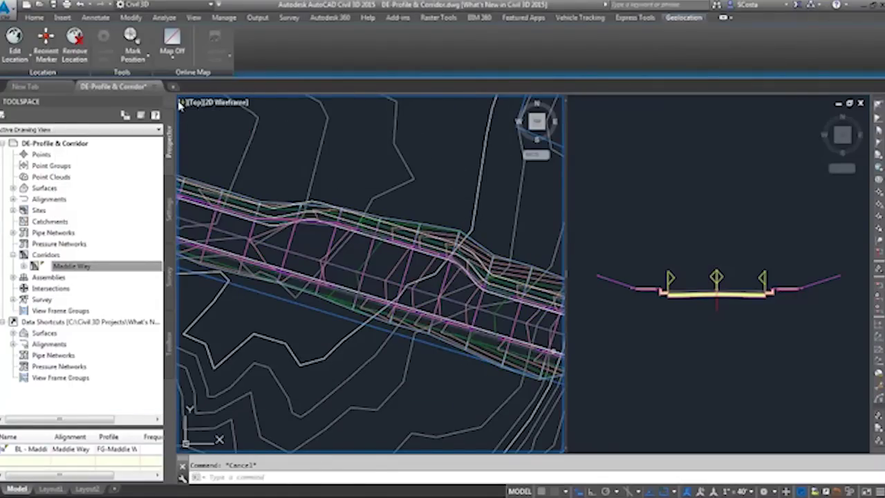
- Maximize the plan viewport and open the Maddie Way corridor region's assembly frequency settings
{"action": "left_click", "coordinate": [182, 102]}
{"action": "left_click", "coordinate": [235, 113]}
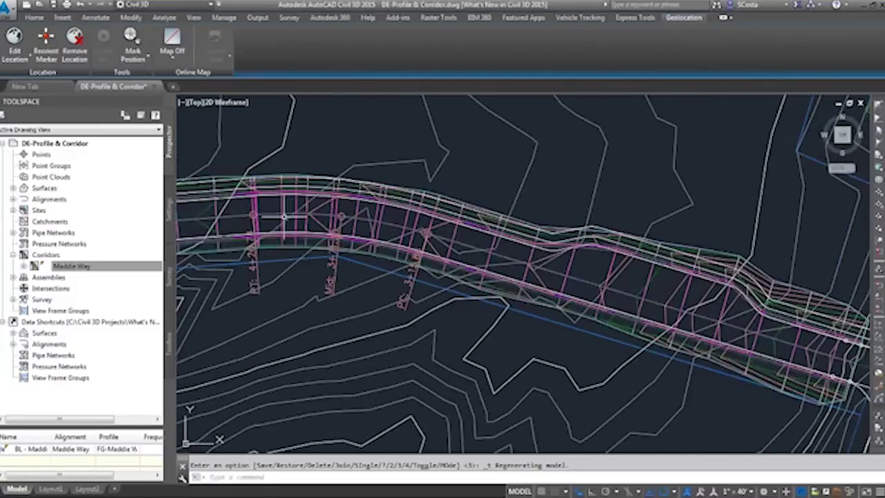
{"action": "left_click", "coordinate": [283, 216]}
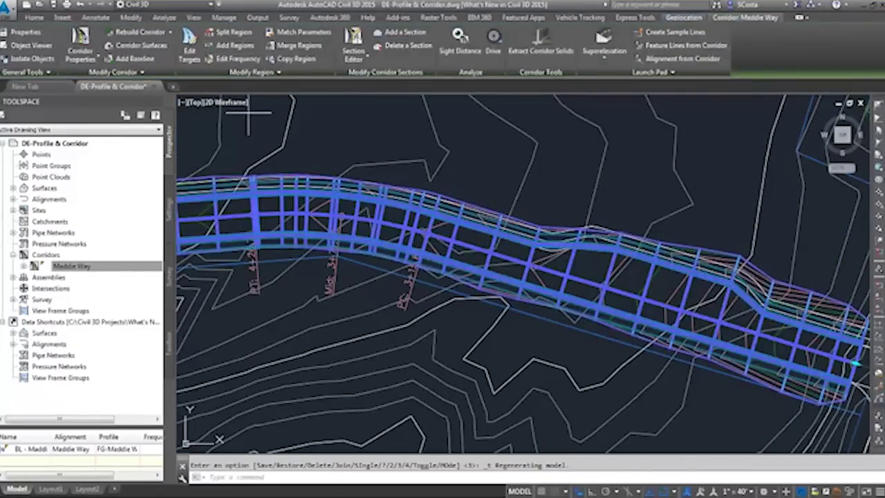
{"action": "left_click", "coordinate": [235, 59]}
{"action": "left_click", "coordinate": [603, 298]}
{"action": "left_click_drag", "start_coordinate": [324, 69], "coordinate": [343, 85]}
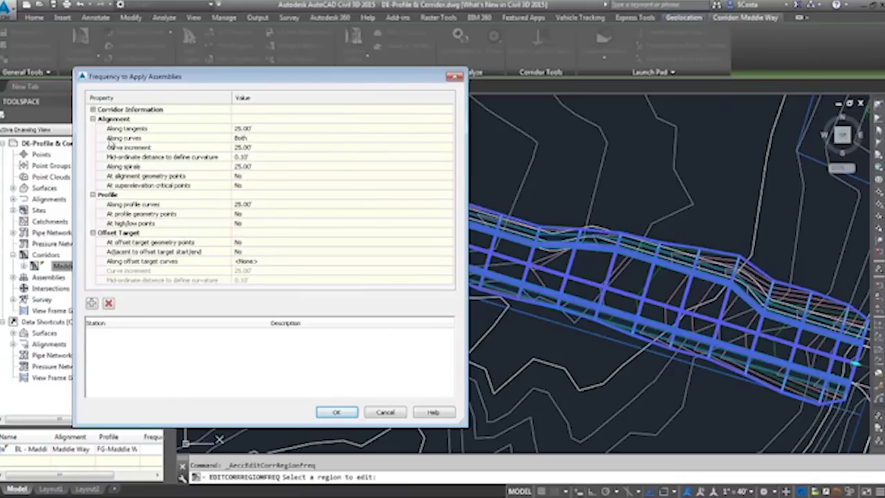
- Set the region's assembly frequency along curves to At an increment
{"action": "left_click", "coordinate": [254, 139]}
{"action": "left_click", "coordinate": [256, 139]}
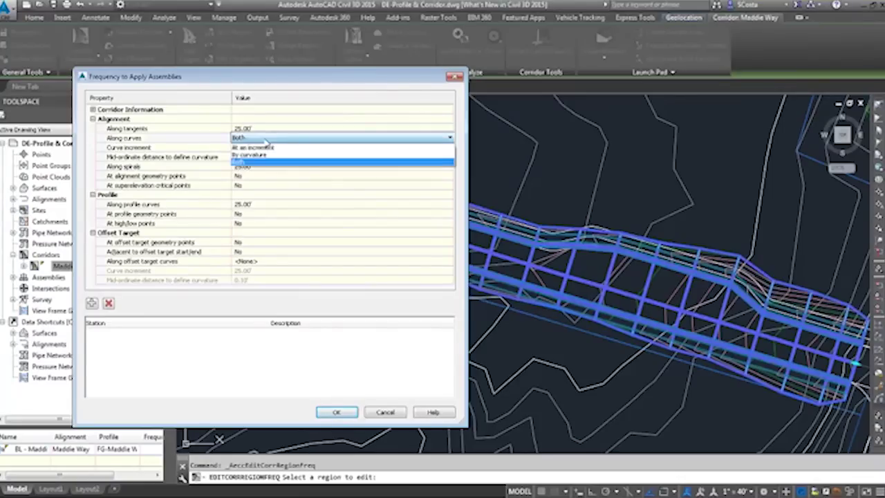
{"action": "left_click", "coordinate": [267, 148]}
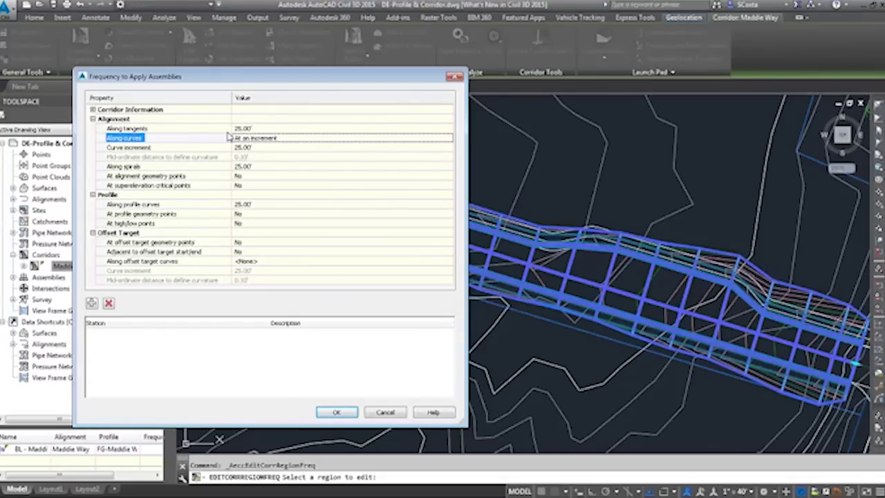
- Set the region's assembly frequency along curves to By curvature
{"action": "left_click", "coordinate": [275, 139]}
{"action": "left_click", "coordinate": [275, 139]}
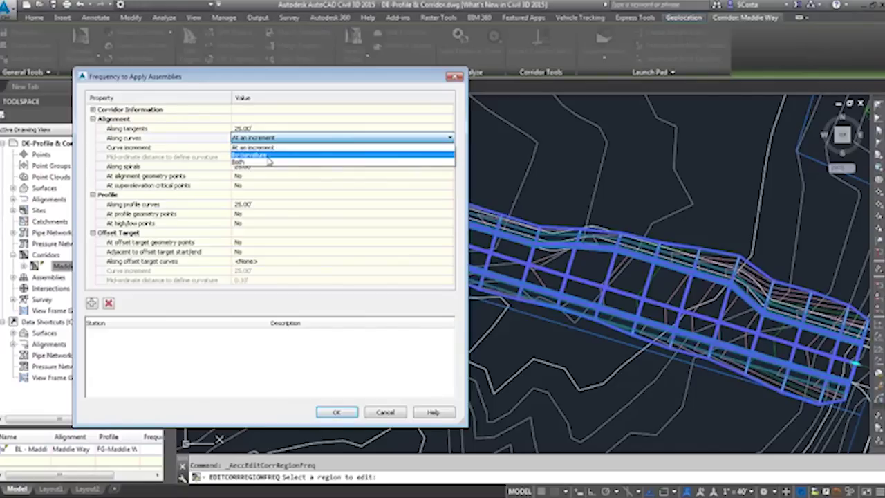
{"action": "left_click", "coordinate": [269, 156]}
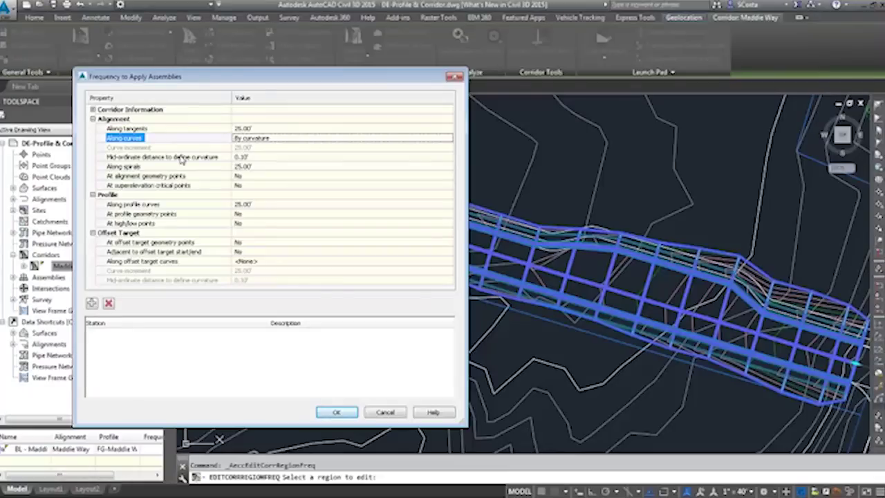
- Set the alignment's mid-ordinate distance to define curvature to .05 and apply the frequency settings to the corridor region
{"action": "left_click_drag", "start_coordinate": [306, 81], "coordinate": [599, 341]}
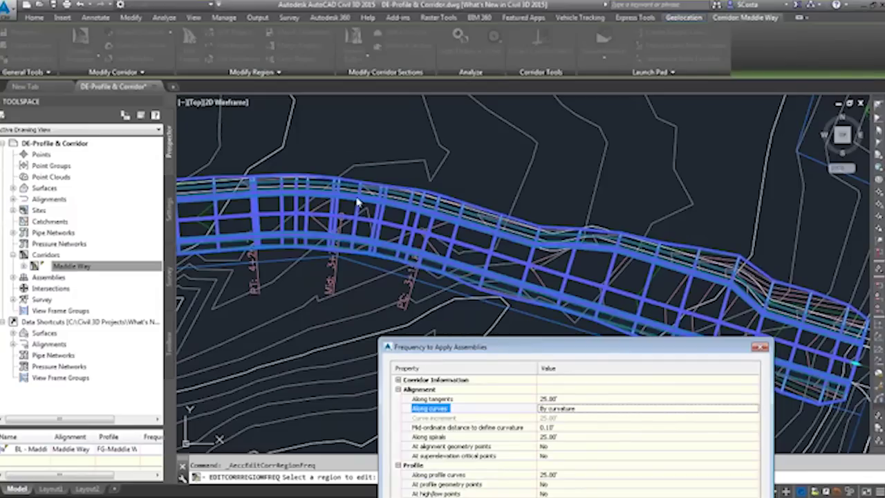
{"action": "left_click_drag", "start_coordinate": [511, 352], "coordinate": [522, 101]}
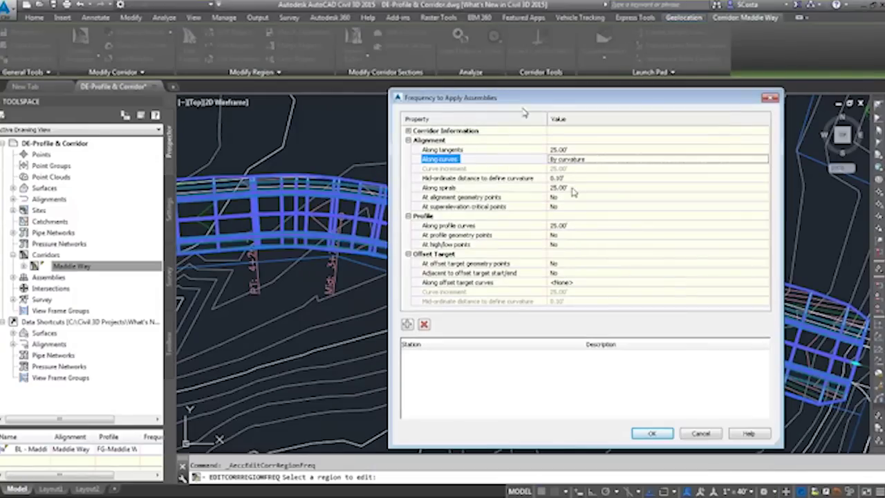
{"action": "left_click", "coordinate": [576, 178]}
{"action": "type", "text": ".05"}
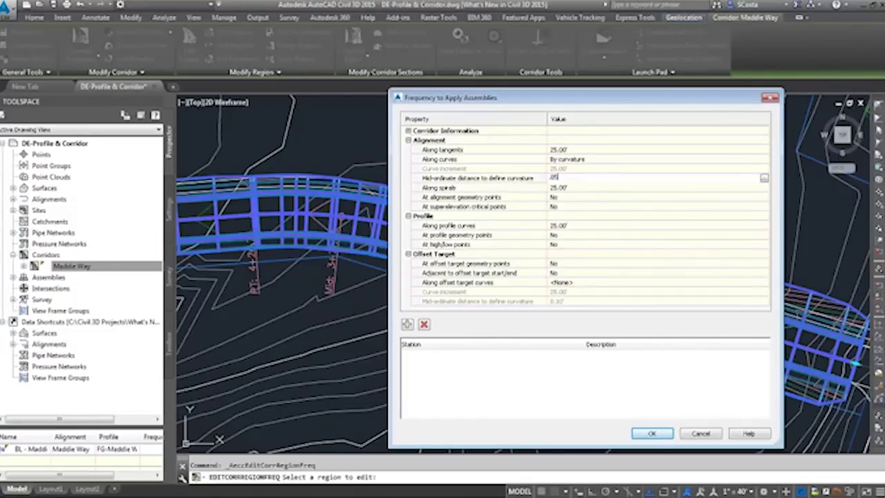
{"action": "left_click", "coordinate": [652, 433]}
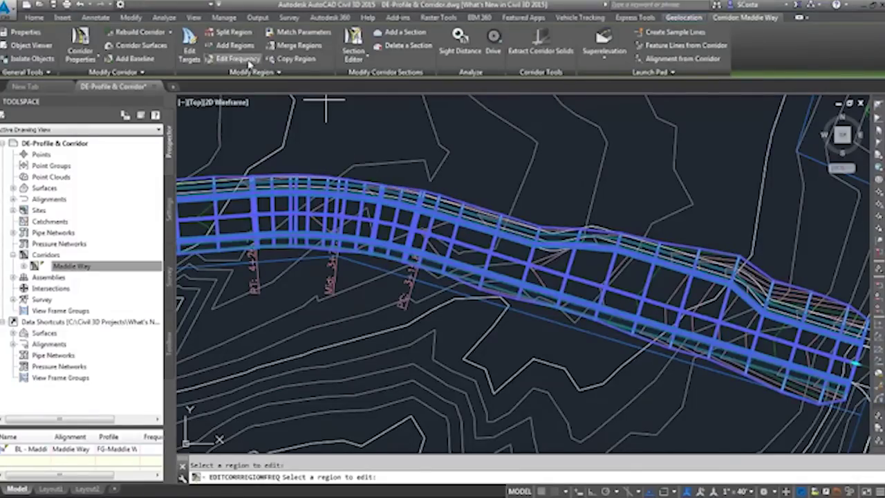
- Reopen the corridor region's assembly frequency settings and set the frequency along curves to Both
{"action": "key", "text": "Escape"}
{"action": "key", "text": "Return"}
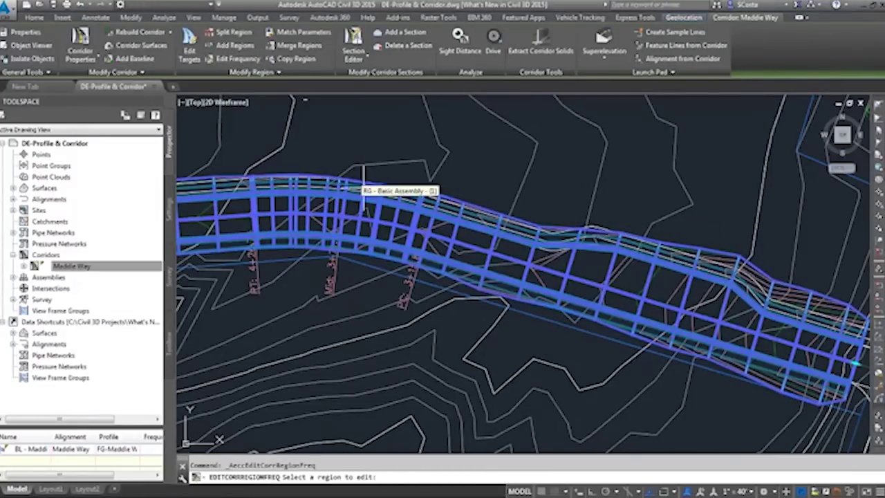
{"action": "left_click", "coordinate": [307, 181]}
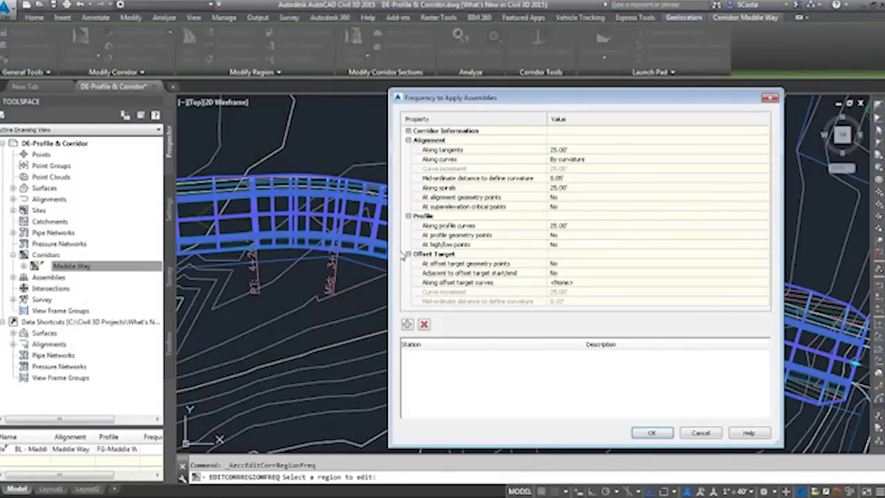
{"action": "left_click", "coordinate": [573, 159]}
{"action": "left_click", "coordinate": [572, 159]}
{"action": "left_click", "coordinate": [568, 183]}
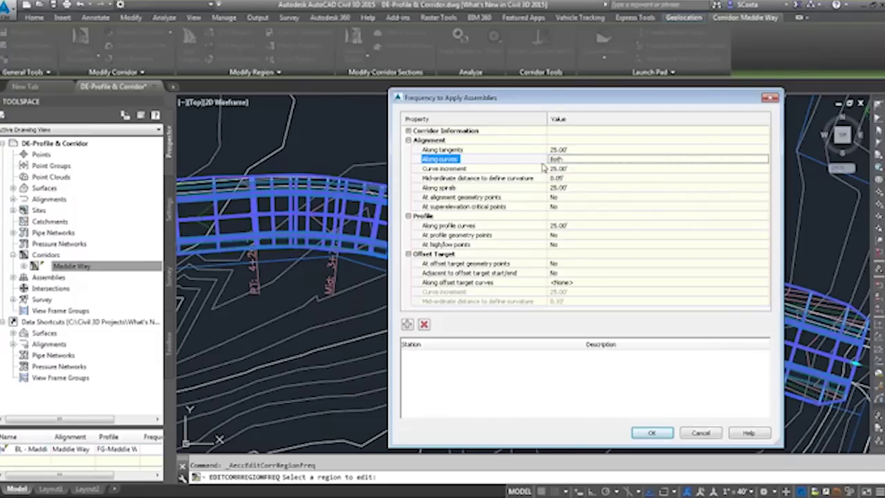
{"action": "left_click", "coordinate": [585, 169]}
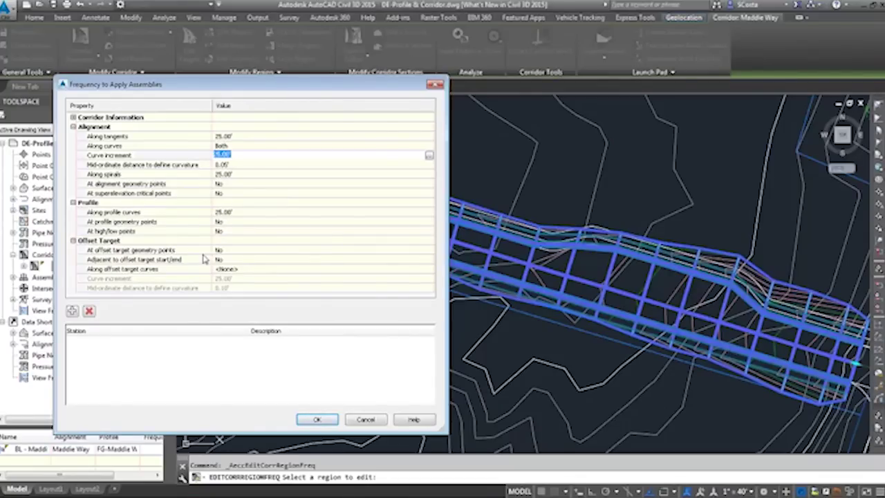
- Set assemblies to be applied at offset target geometry points and adjacent to the offset target start/end, both to Yes
{"action": "left_click", "coordinate": [234, 250]}
{"action": "left_click", "coordinate": [232, 261]}
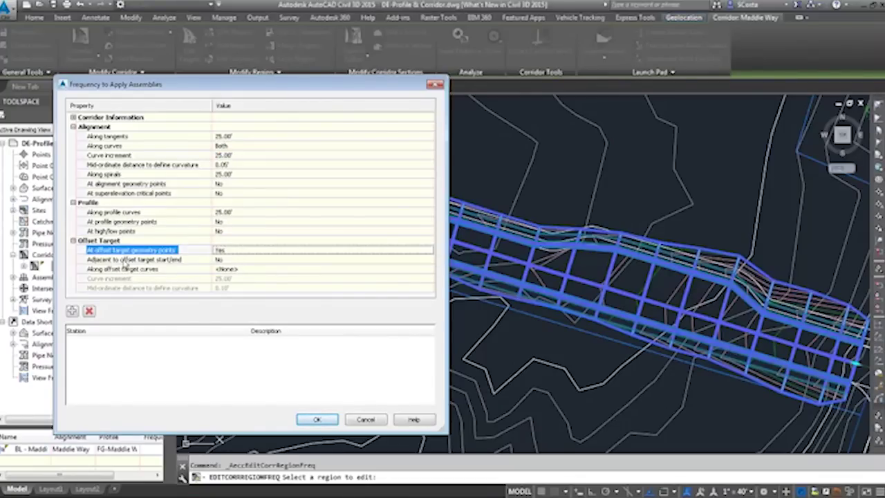
{"action": "left_click", "coordinate": [232, 260]}
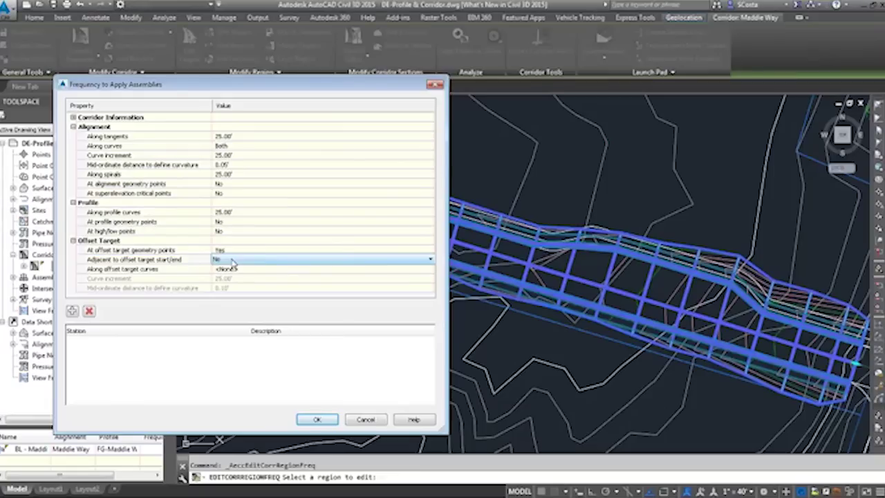
{"action": "left_click", "coordinate": [233, 262]}
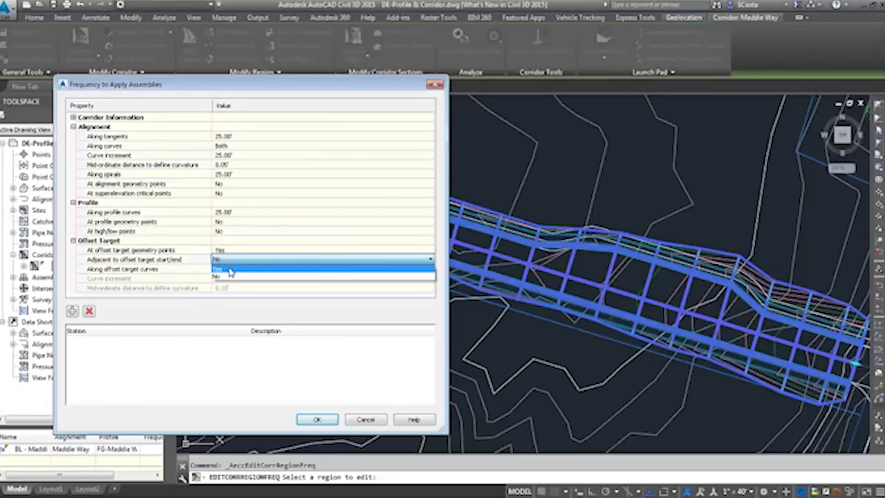
{"action": "left_click", "coordinate": [231, 269]}
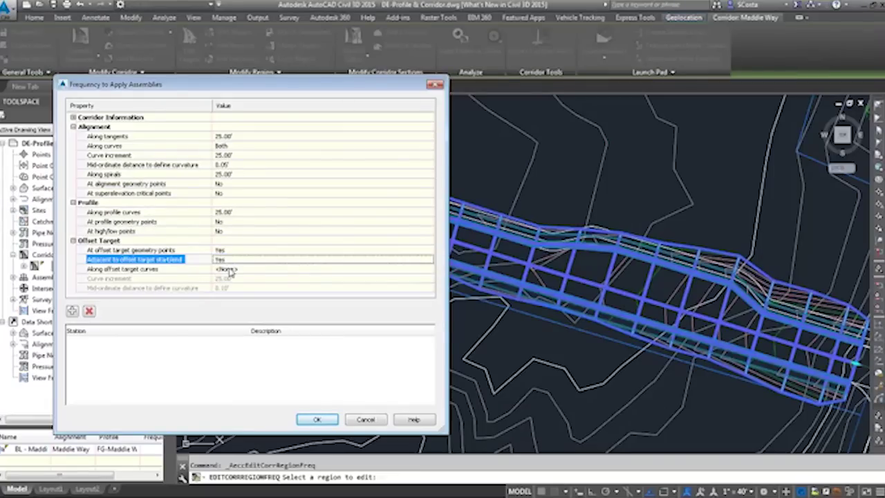
- Set the frequency along offset target curves to By curvature and apply the frequency settings to the region
{"action": "left_click", "coordinate": [167, 272]}
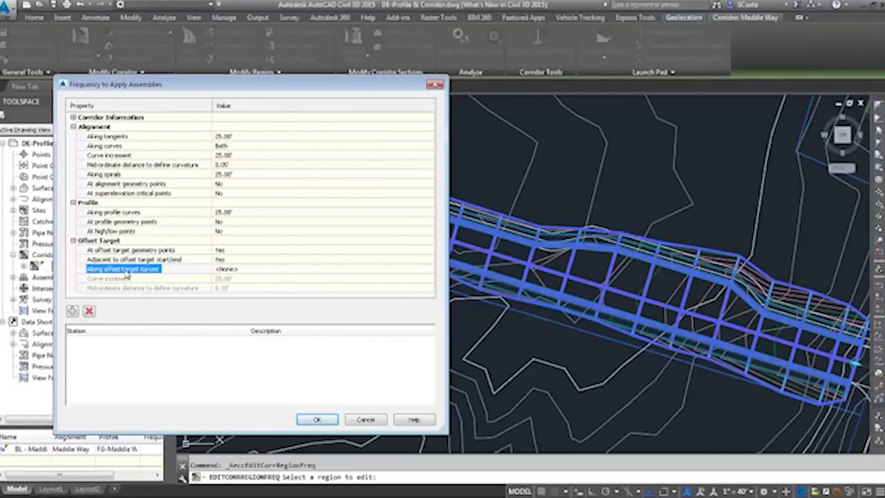
{"action": "left_click", "coordinate": [282, 268]}
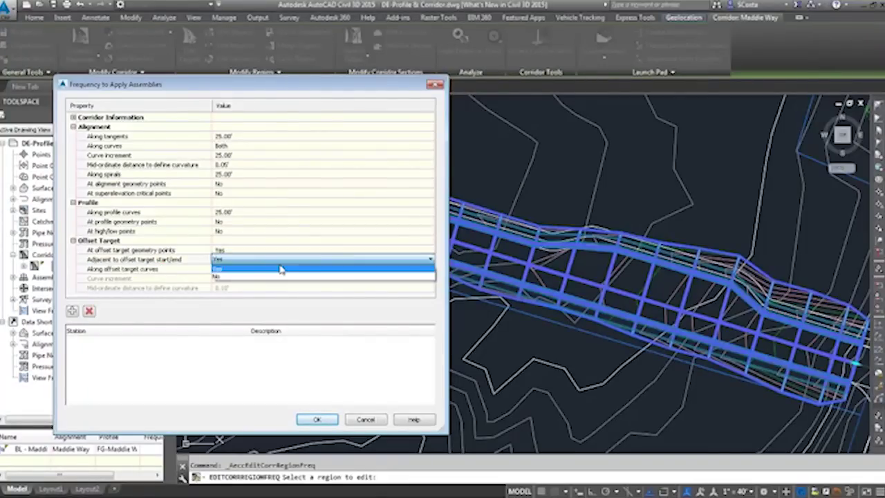
{"action": "left_click", "coordinate": [281, 268]}
{"action": "left_click", "coordinate": [281, 268]}
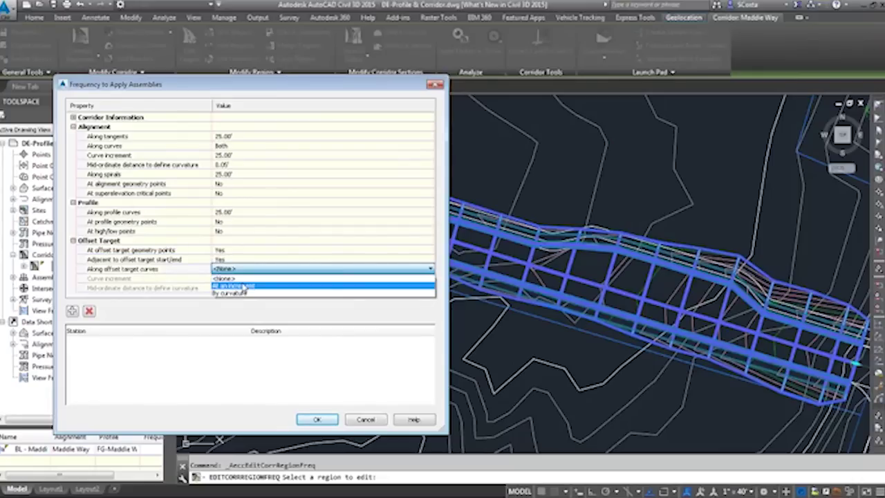
{"action": "left_click", "coordinate": [245, 292]}
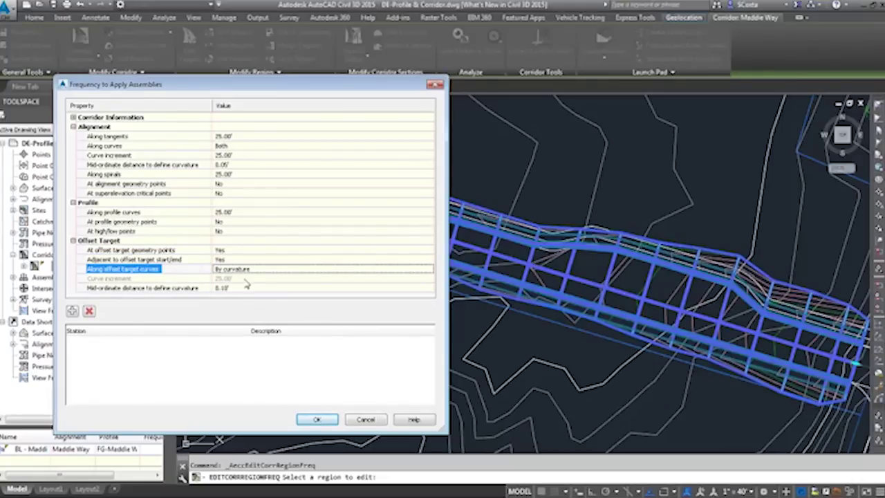
{"action": "left_click", "coordinate": [194, 289]}
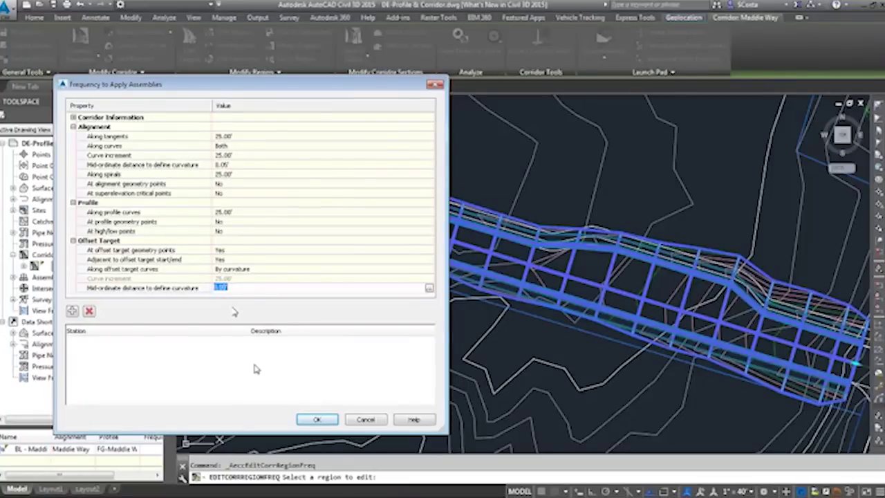
{"action": "left_click", "coordinate": [316, 419]}
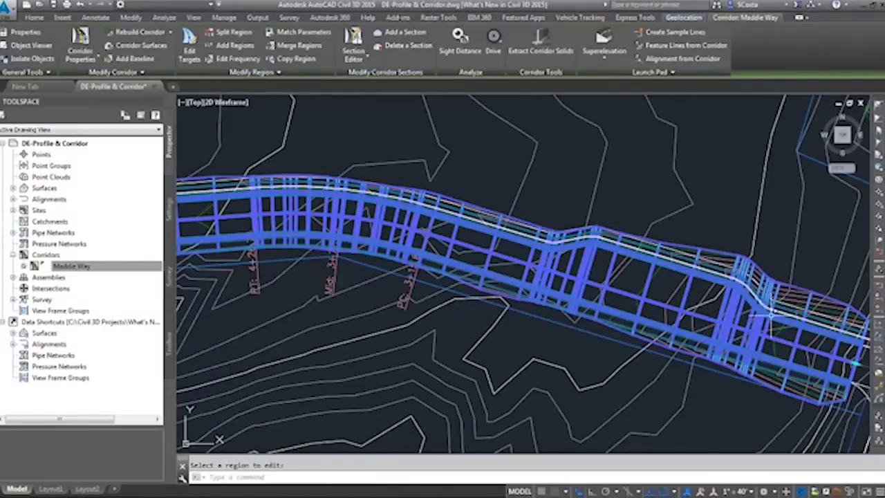
- Stretch the start of the Maddie Way-Right offset alignment's widening to about station 4+83 with object snap off
{"action": "scroll", "coordinate": [743, 283], "scroll_direction": "up", "scroll_amount": 5}
{"action": "scroll", "coordinate": [565, 238], "scroll_direction": "down", "scroll_amount": 4}
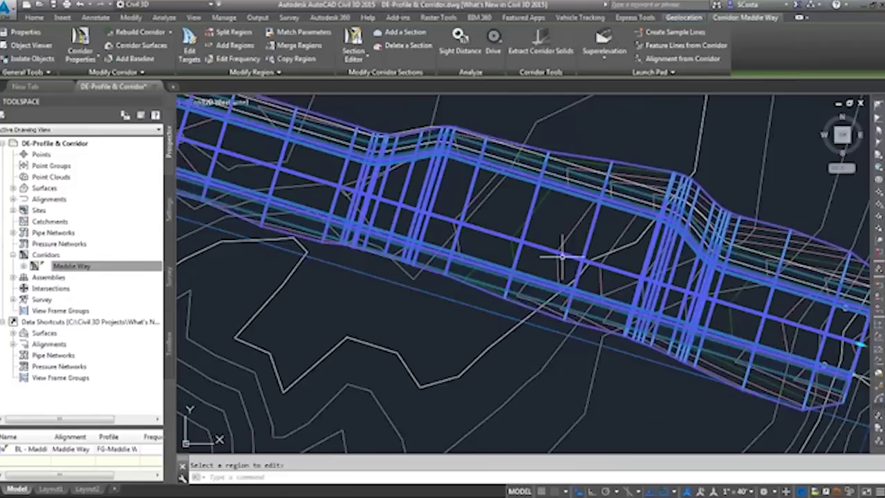
{"action": "key", "text": "Escape"}
{"action": "scroll", "coordinate": [519, 195], "scroll_direction": "down", "scroll_amount": 2}
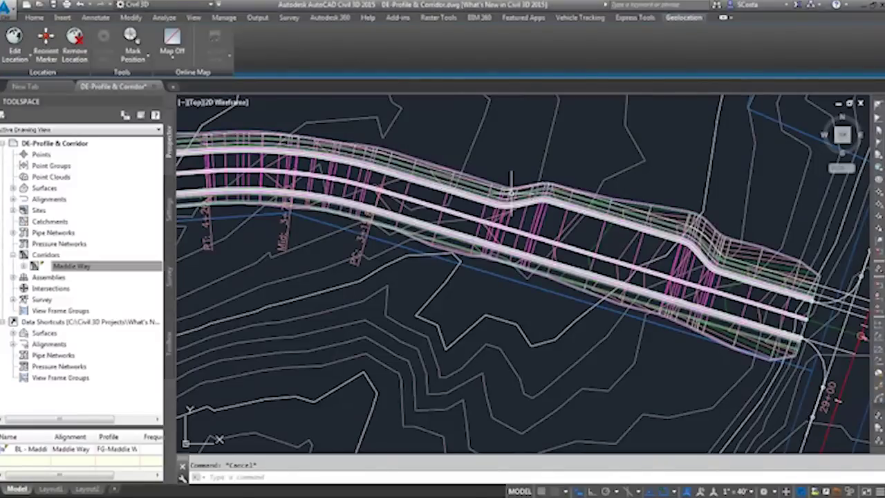
{"action": "scroll", "coordinate": [583, 226], "scroll_direction": "down", "scroll_amount": 2}
{"action": "scroll", "coordinate": [583, 226], "scroll_direction": "up", "scroll_amount": 3}
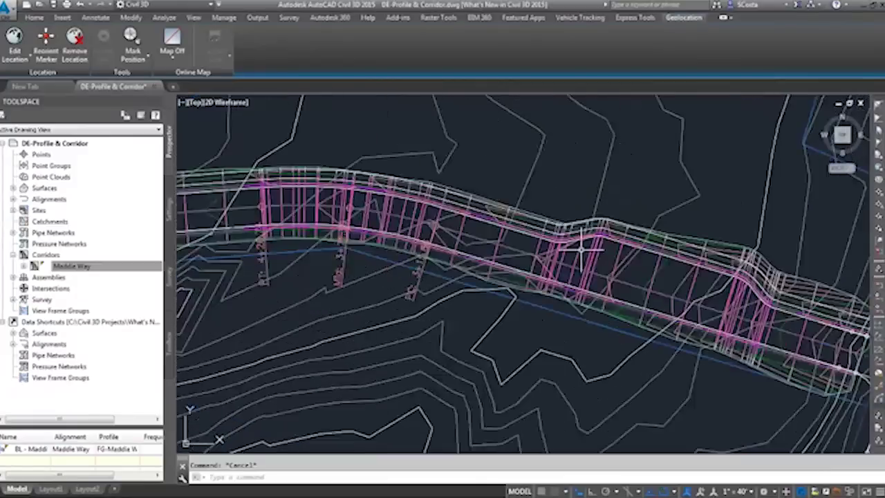
{"action": "scroll", "coordinate": [581, 245], "scroll_direction": "up", "scroll_amount": 2}
{"action": "left_click", "coordinate": [559, 247]}
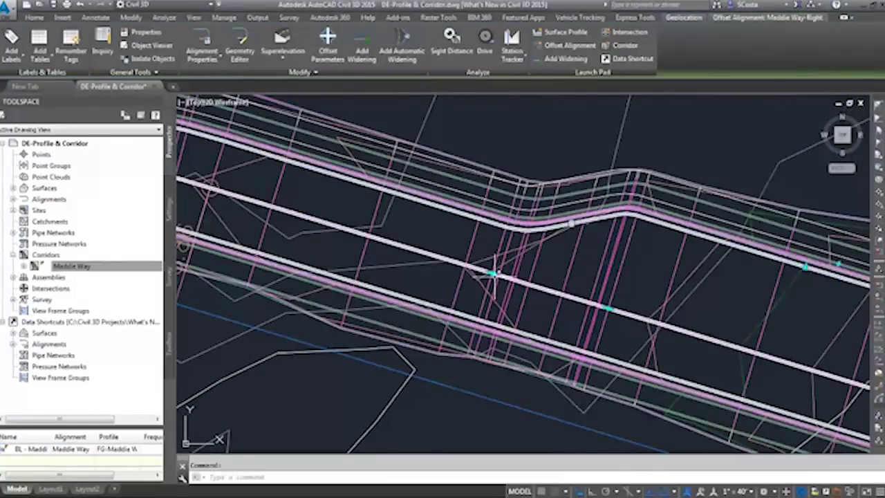
{"action": "left_click", "coordinate": [492, 273]}
{"action": "scroll", "coordinate": [435, 234], "scroll_direction": "down", "scroll_amount": 4}
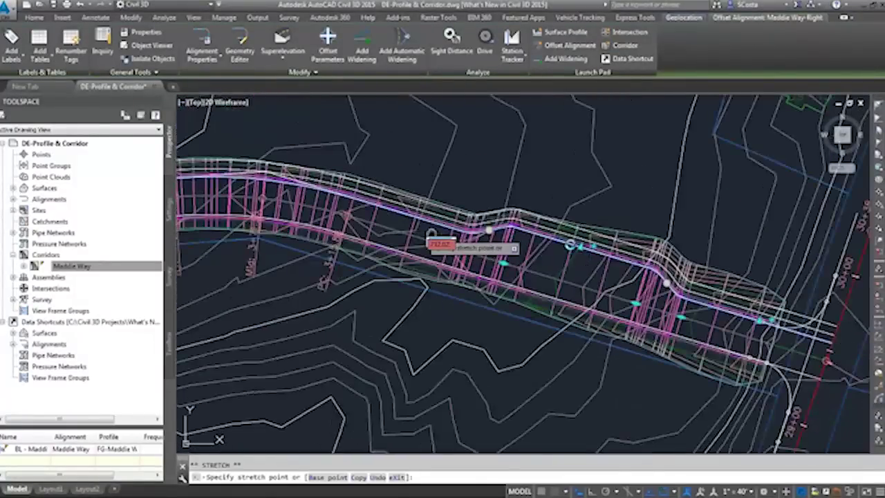
{"action": "scroll", "coordinate": [431, 235], "scroll_direction": "up", "scroll_amount": 4}
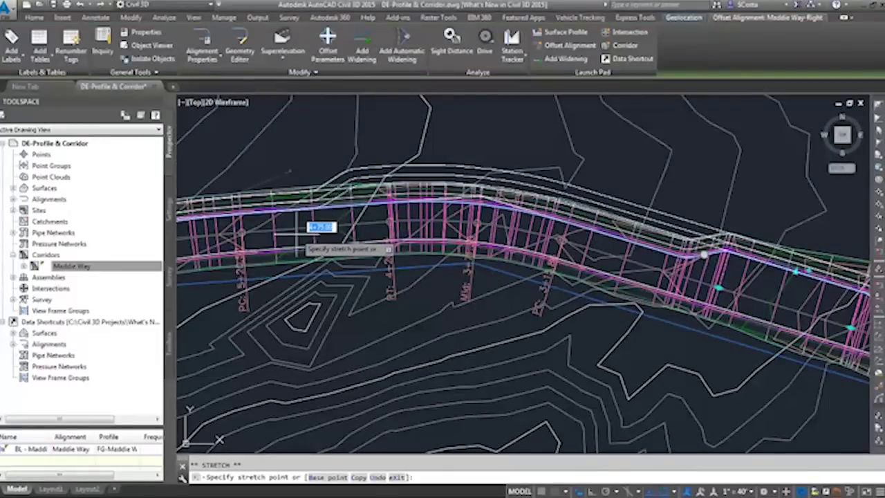
{"action": "key", "text": "F3"}
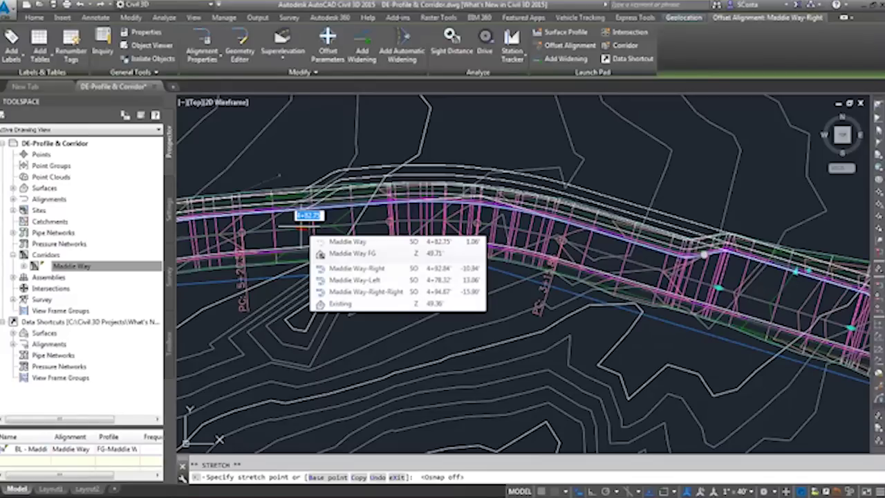
{"action": "key", "text": "Escape"}
- Rebuild the Maddie Way corridor to follow the edited offset alignment
{"action": "right_click", "coordinate": [123, 267]}
{"action": "left_click", "coordinate": [145, 297]}
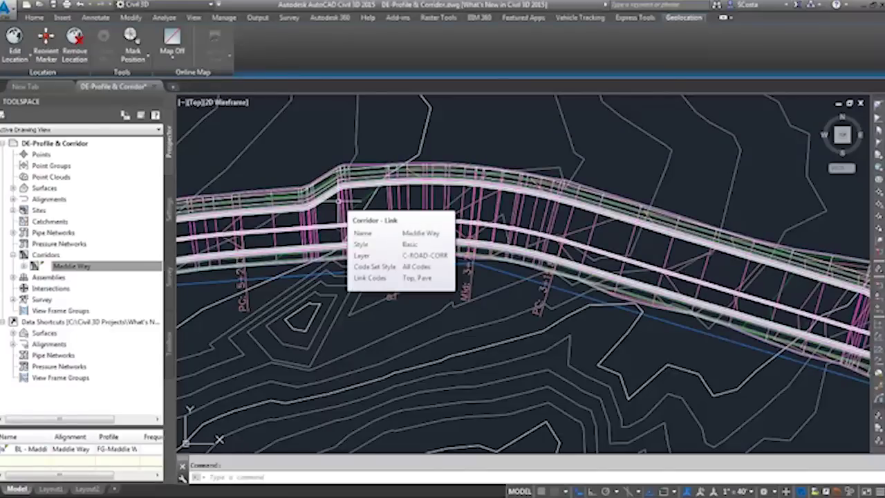
{"action": "key", "text": "Escape"}
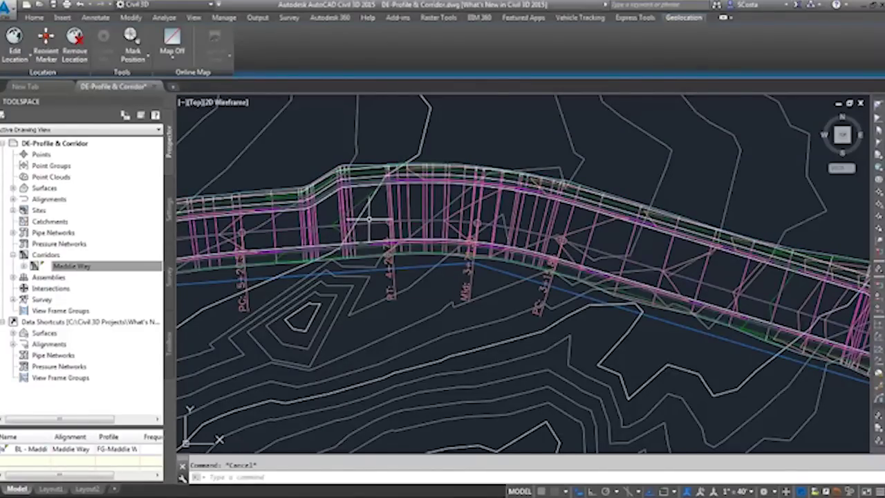
{"action": "mouse_move", "coordinate": [369, 220]}
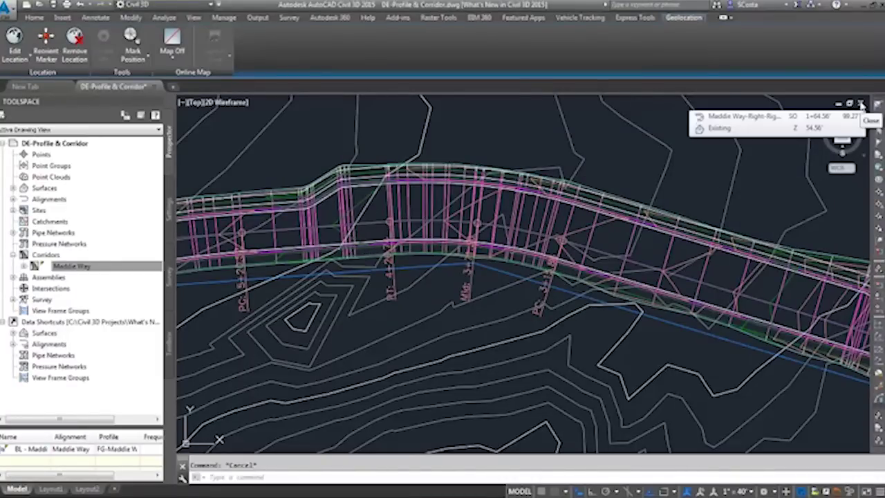
- Close the DE-Profile & Corridor drawing without saving and open DE-Sight Distance.dwg
{"action": "left_click", "coordinate": [861, 104]}
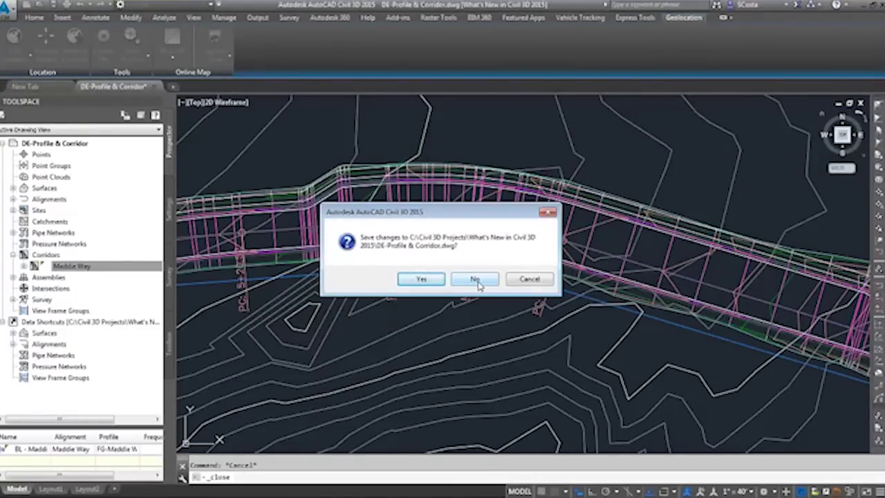
{"action": "left_click", "coordinate": [475, 279]}
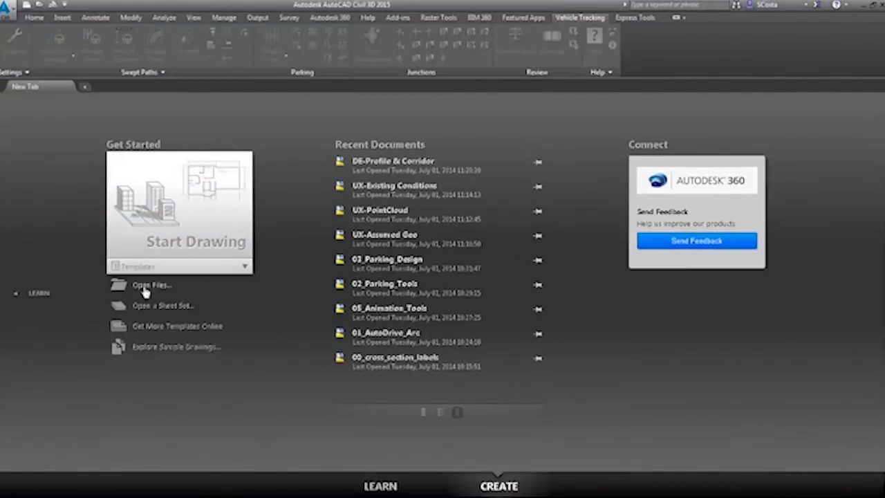
{"action": "left_click", "coordinate": [165, 294]}
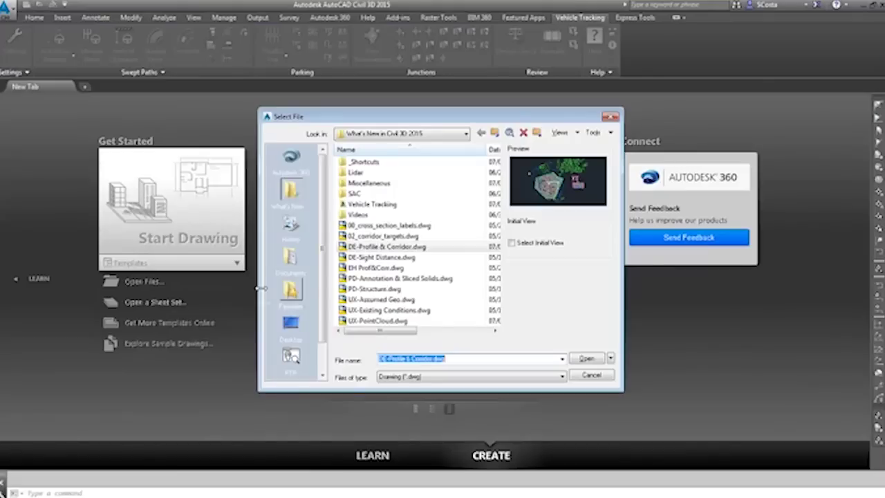
{"action": "left_click", "coordinate": [380, 257]}
{"action": "left_click", "coordinate": [587, 359]}
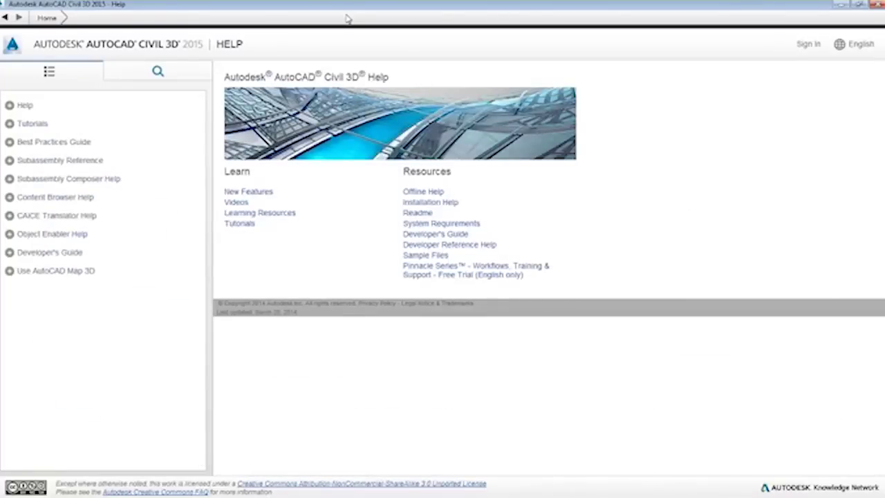
- Search the help for "sight distance" and open the topic To Calculate Sight Distance Along a Corridor
{"action": "left_click", "coordinate": [157, 71]}
{"action": "type", "text": "sight distance"}
{"action": "key", "text": "Return"}
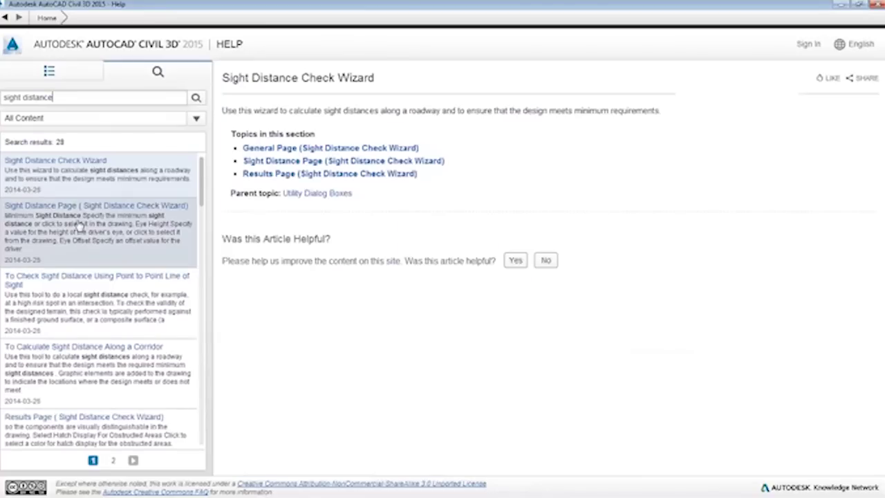
{"action": "left_click", "coordinate": [83, 229]}
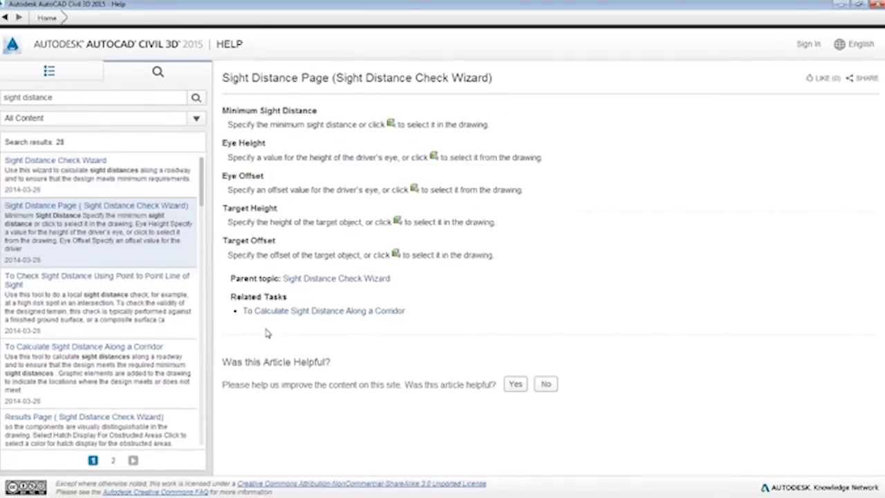
{"action": "left_click", "coordinate": [314, 316]}
- Read the topic's section on changes to the Check Sight Distance command, comparing its previous and current behavior
{"action": "scroll", "coordinate": [374, 231], "scroll_direction": "down", "scroll_amount": 5}
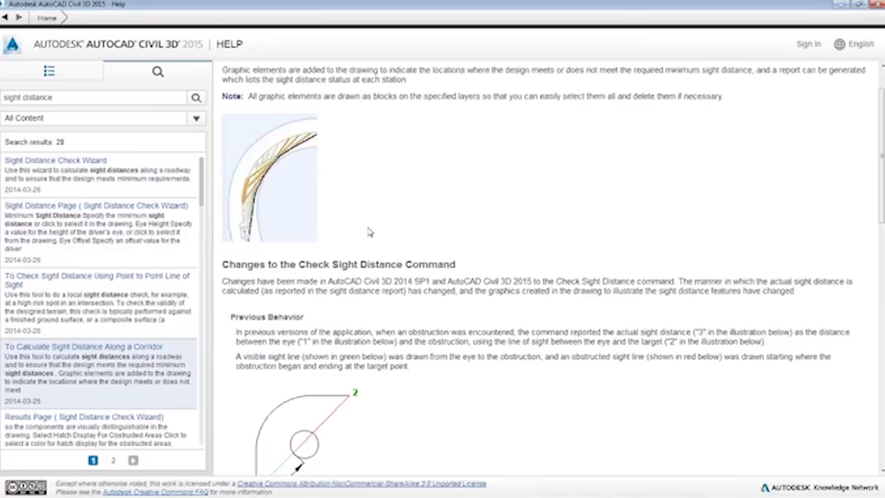
{"action": "scroll", "coordinate": [396, 208], "scroll_direction": "up", "scroll_amount": 5}
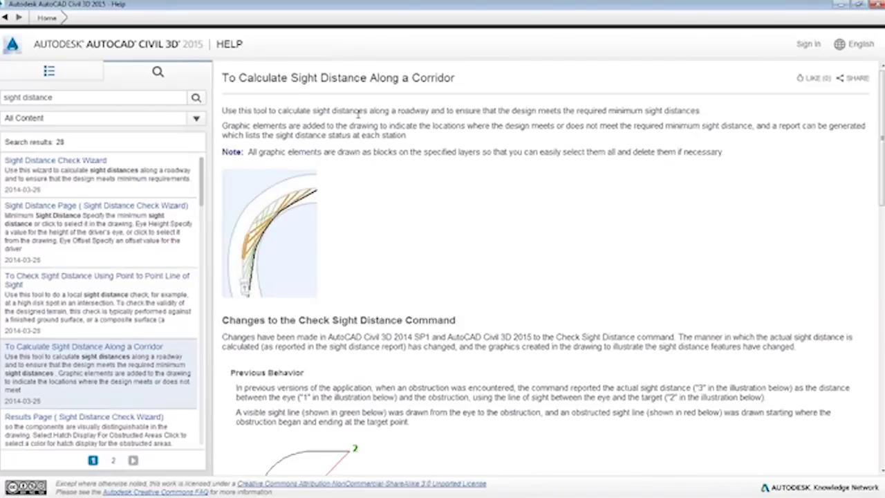
{"action": "scroll", "coordinate": [347, 121], "scroll_direction": "down", "scroll_amount": 1}
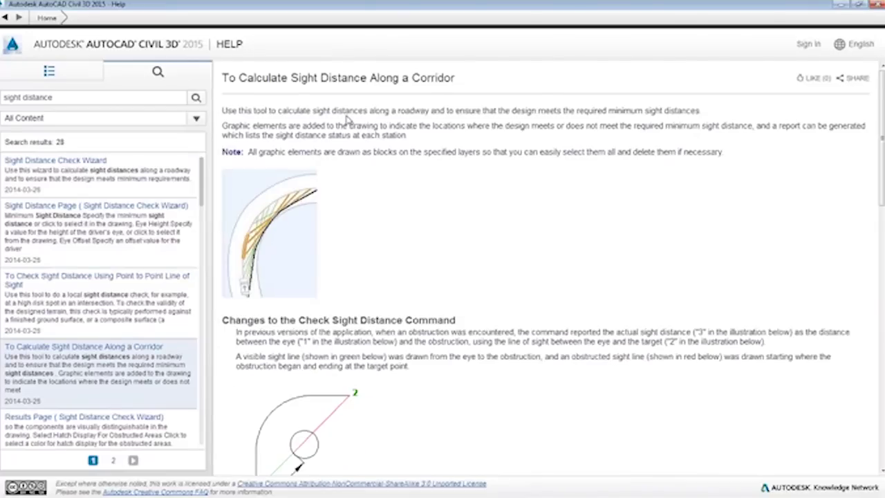
{"action": "scroll", "coordinate": [348, 120], "scroll_direction": "down", "scroll_amount": 1}
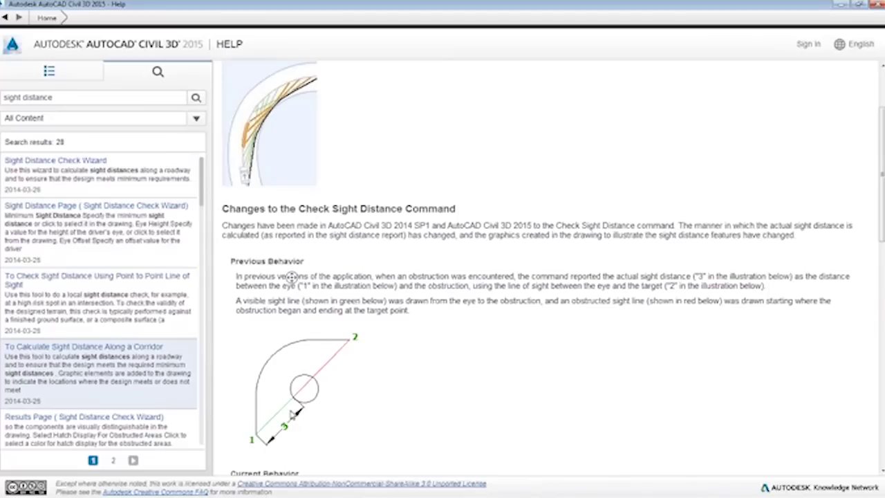
{"action": "scroll", "coordinate": [288, 270], "scroll_direction": "down", "scroll_amount": 1}
{"action": "scroll", "coordinate": [290, 314], "scroll_direction": "down", "scroll_amount": 3}
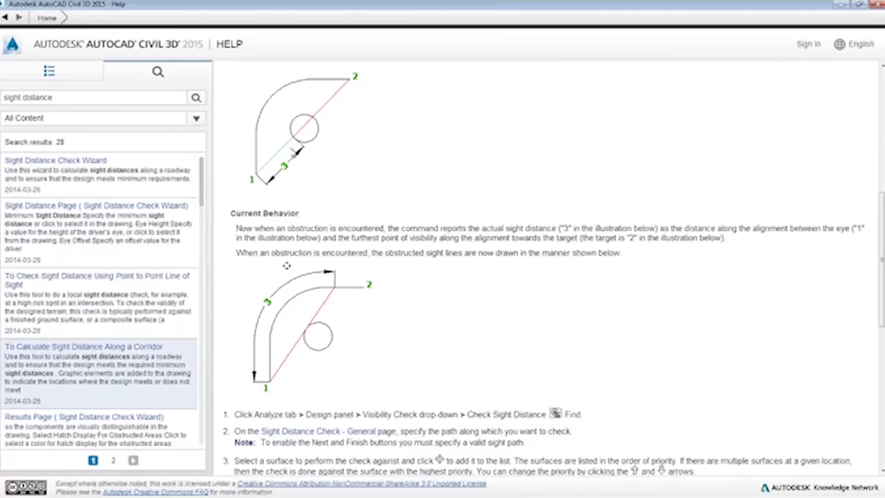
- Finish reviewing the help topic's current behavior section and return to the DE-Sight Distance drawing in Civil 3D
{"action": "middle_click", "coordinate": [367, 244]}
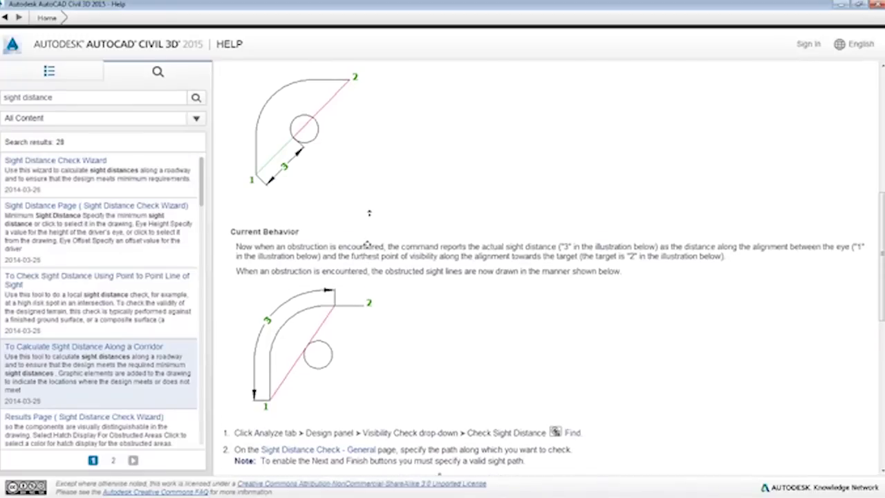
{"action": "key", "text": "alt+Tab"}
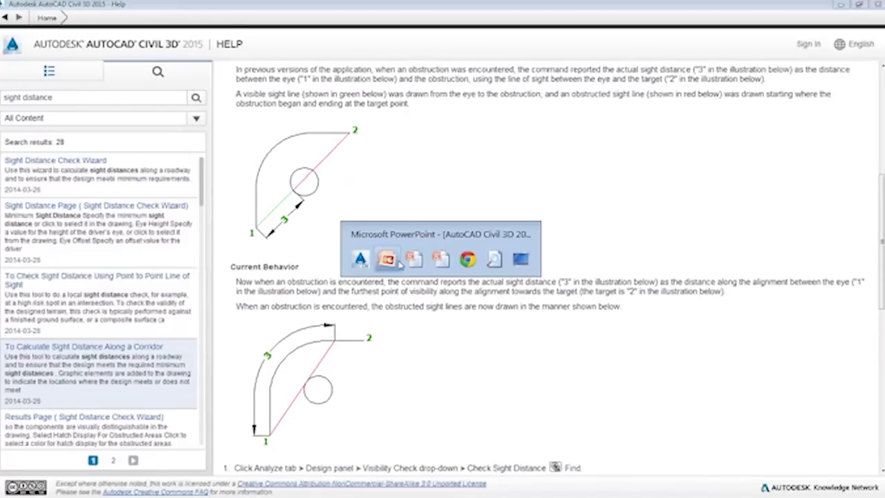
{"action": "left_click", "coordinate": [362, 262]}
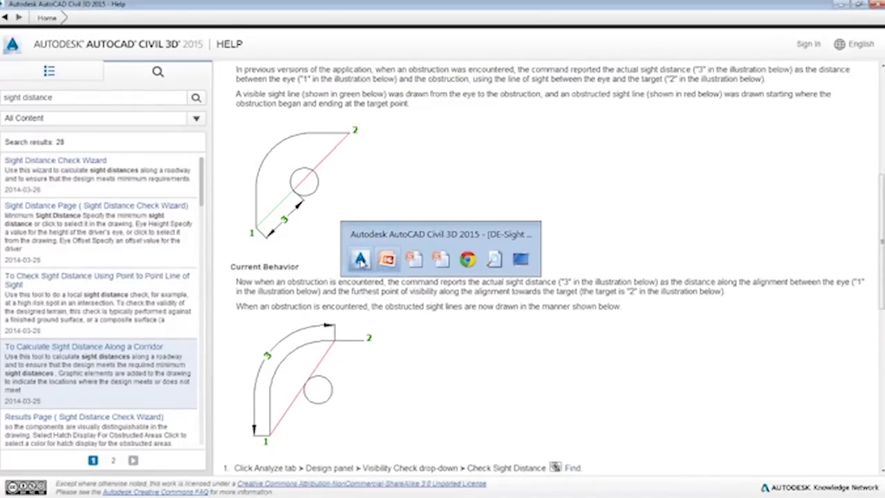
{"action": "left_click", "coordinate": [877, 5]}
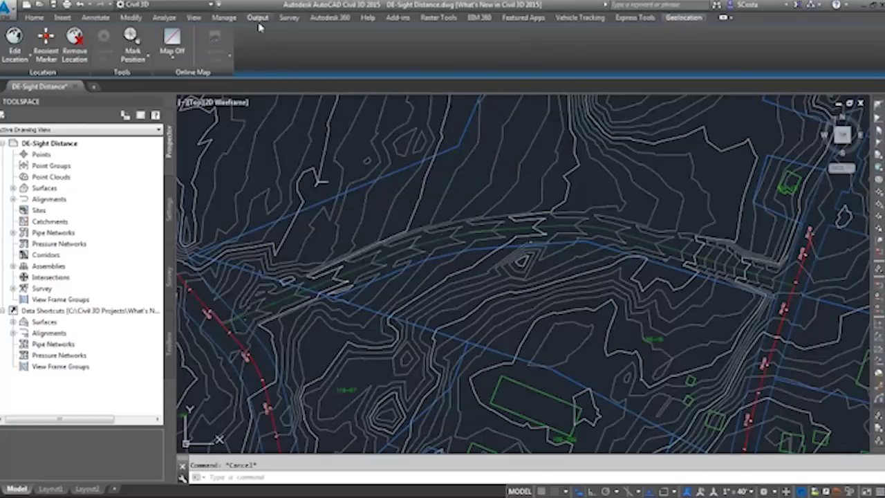
- Start a sight distance check along the Maddie Way alignment and FG-Maddie Way profile against the Combined FG surface
{"action": "left_click", "coordinate": [164, 17]}
{"action": "left_click", "coordinate": [131, 55]}
{"action": "left_click", "coordinate": [153, 119]}
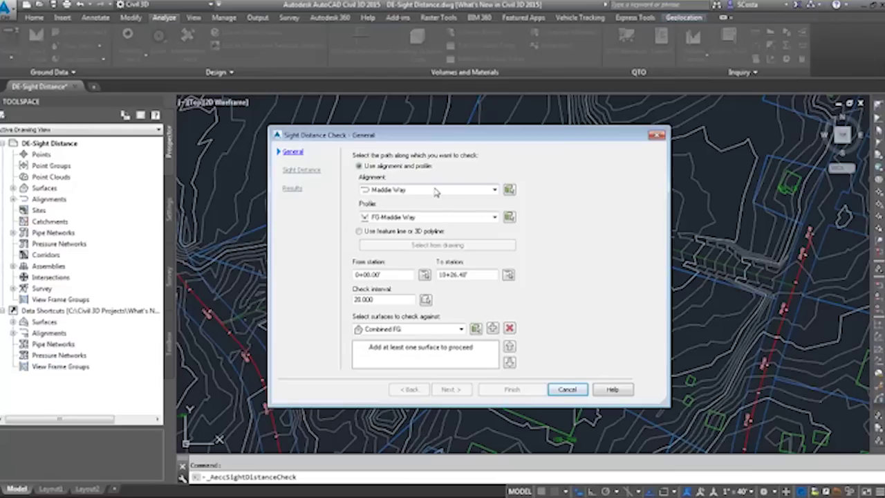
{"action": "left_click", "coordinate": [476, 329]}
{"action": "left_click", "coordinate": [451, 389]}
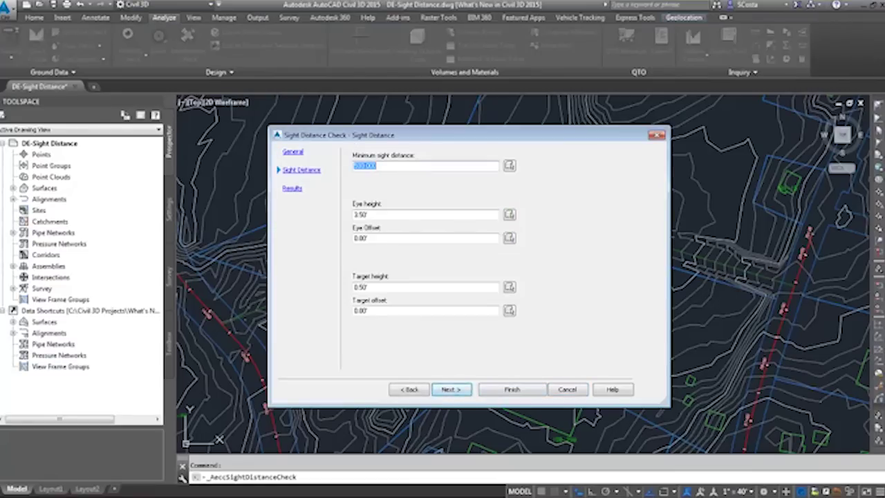
- Set the minimum sight distance to 500, keep the default eye and target settings, and continue to the results settings
{"action": "type", "text": "500"}
{"action": "key", "text": "Tab"}
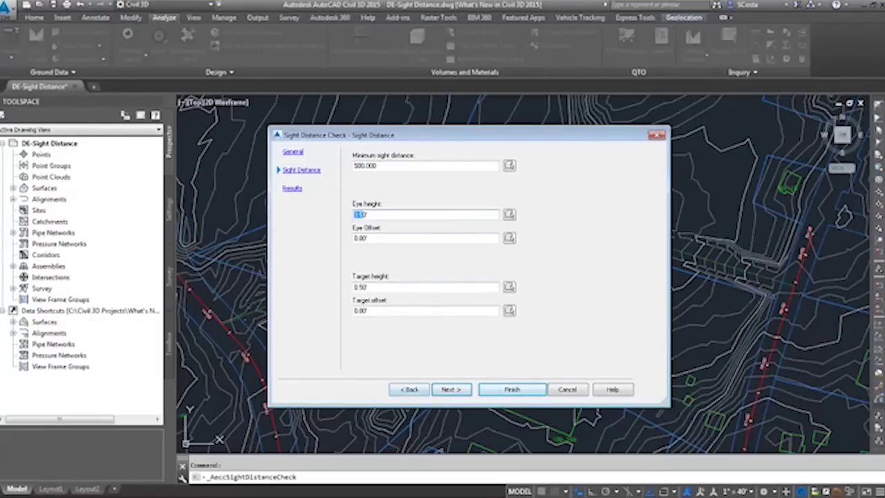
{"action": "left_click", "coordinate": [451, 390]}
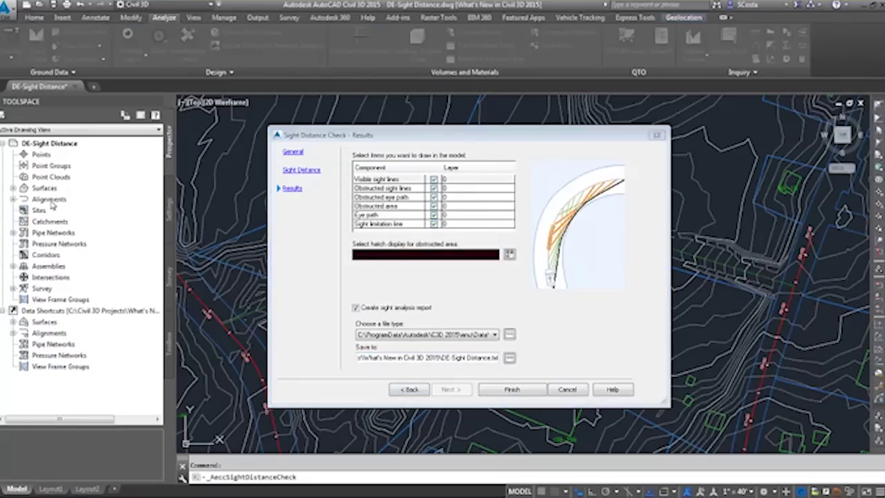
- Assign the visible sight lines to the Sight-Line layer and the obstructed sight lines to the Sight-Obs layer
{"action": "left_click", "coordinate": [484, 180]}
{"action": "left_click", "coordinate": [515, 245]}
{"action": "scroll", "coordinate": [516, 291], "scroll_direction": "down", "scroll_amount": 10}
{"action": "key", "text": "s"}
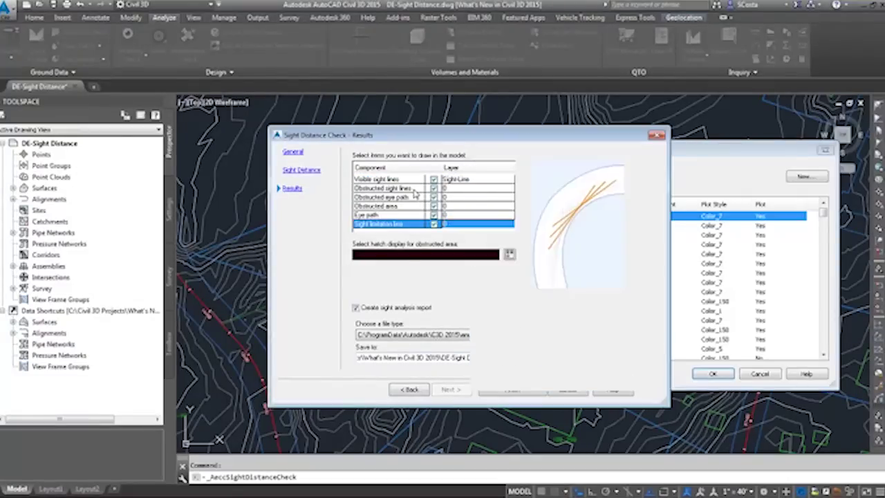
{"action": "left_click", "coordinate": [464, 189]}
{"action": "key", "text": "s"}
{"action": "scroll", "coordinate": [508, 270], "scroll_direction": "up", "scroll_amount": 1}
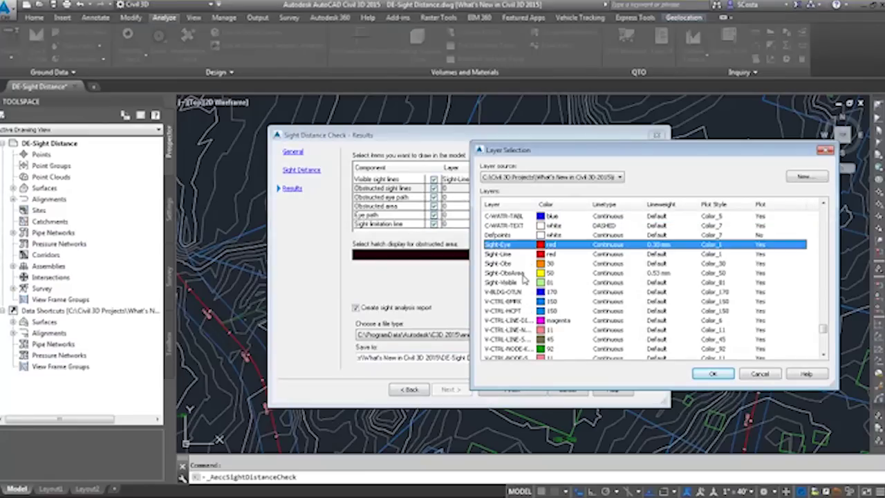
{"action": "left_click", "coordinate": [507, 264]}
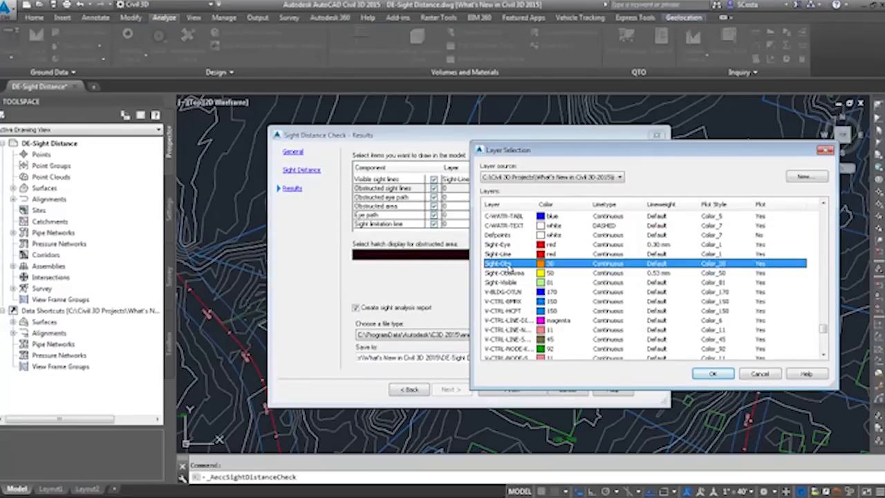
{"action": "double_click", "coordinate": [509, 265]}
- Assign both the obstructed eye path and the obstructed area to the Sight-ObsArea layer
{"action": "left_click", "coordinate": [456, 197]}
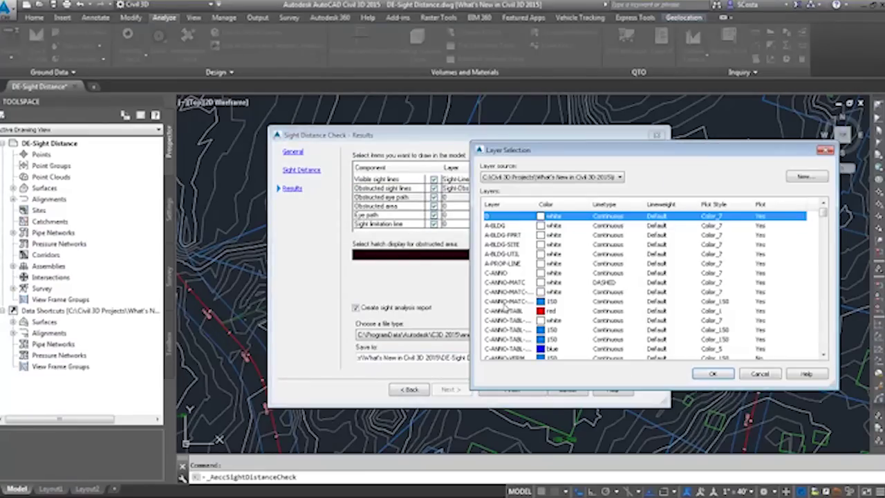
{"action": "key", "text": "s"}
{"action": "double_click", "coordinate": [508, 245]}
{"action": "left_click", "coordinate": [462, 208]}
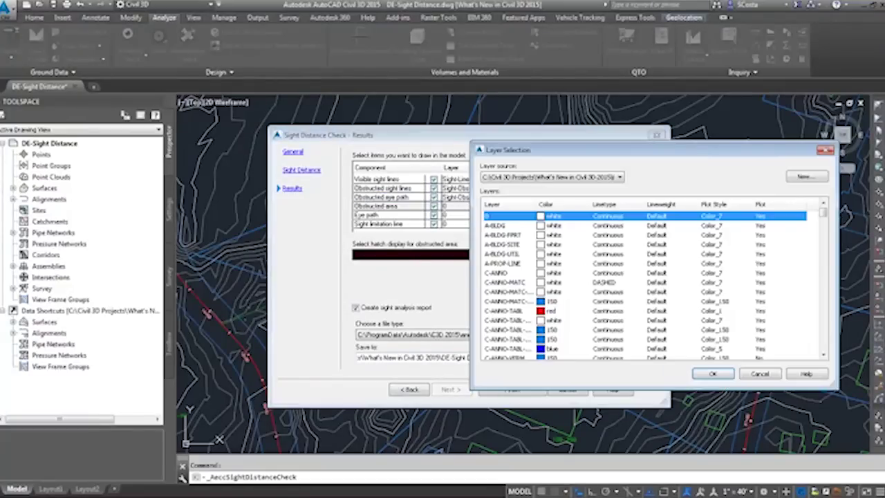
{"action": "key", "text": "s"}
{"action": "double_click", "coordinate": [508, 235]}
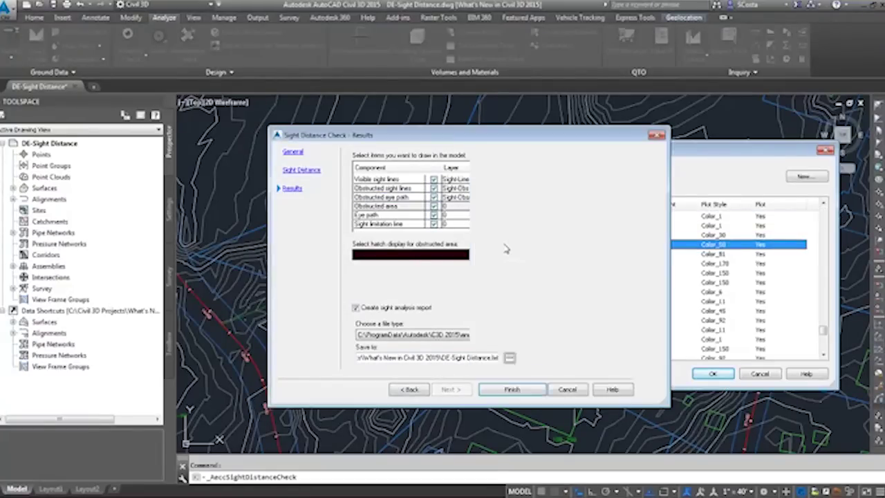
- Assign the eye path to the Sight-Eye layer and the sight limitation line to Sight-Visible, and finish the sight distance check
{"action": "left_click", "coordinate": [447, 216]}
{"action": "key", "text": "s"}
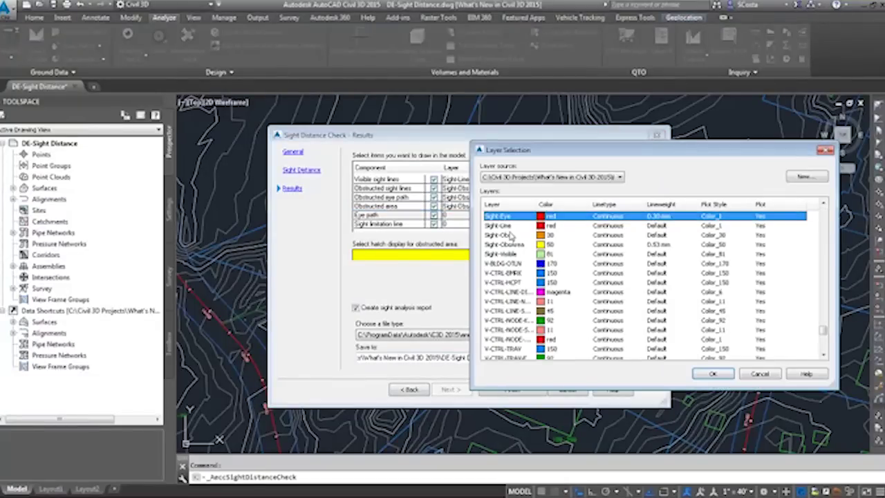
{"action": "key", "text": "Return"}
{"action": "left_click", "coordinate": [446, 225]}
{"action": "key", "text": "Escape"}
{"action": "left_click", "coordinate": [456, 225]}
{"action": "key", "text": "s"}
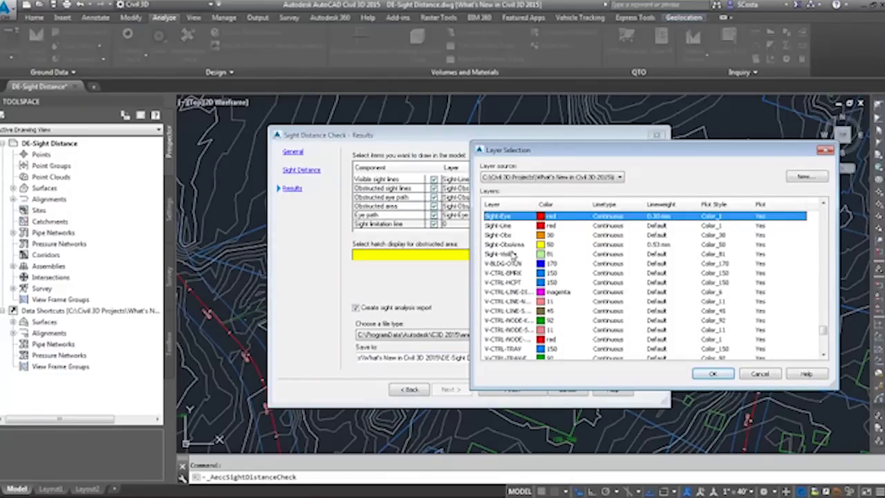
{"action": "left_click", "coordinate": [507, 254]}
{"action": "scroll", "coordinate": [507, 258], "scroll_direction": "up", "scroll_amount": 1}
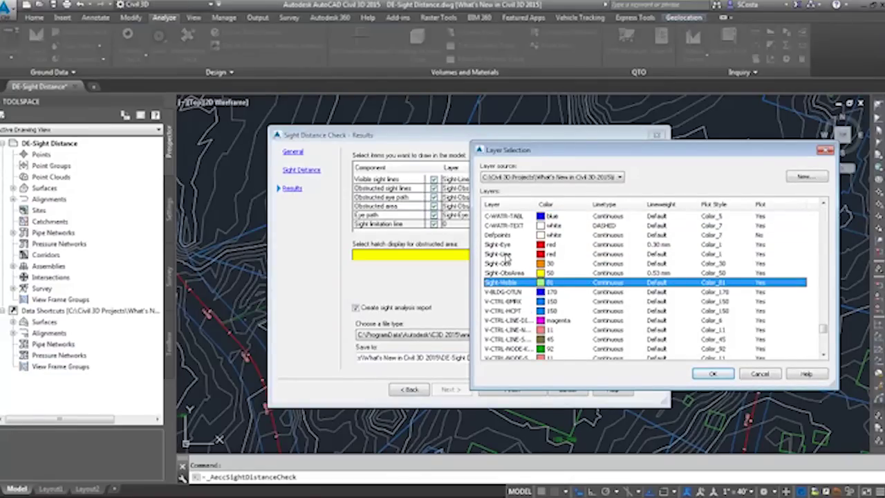
{"action": "double_click", "coordinate": [507, 283]}
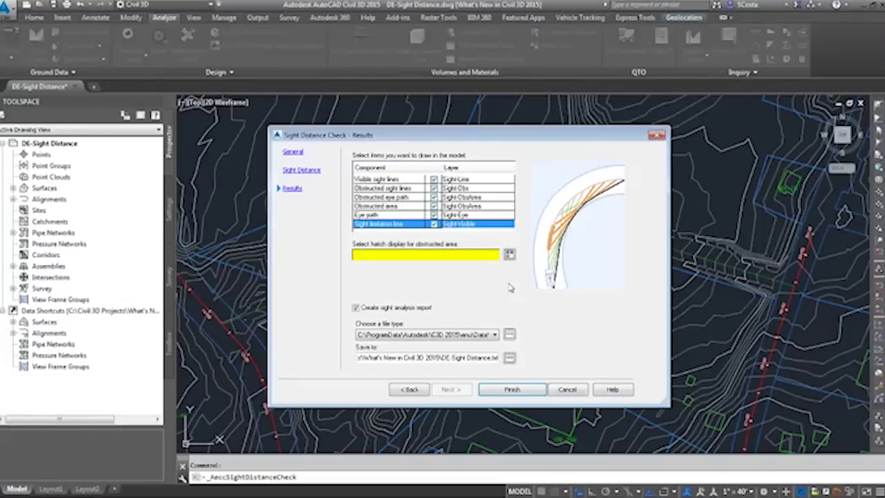
{"action": "left_click", "coordinate": [509, 390]}
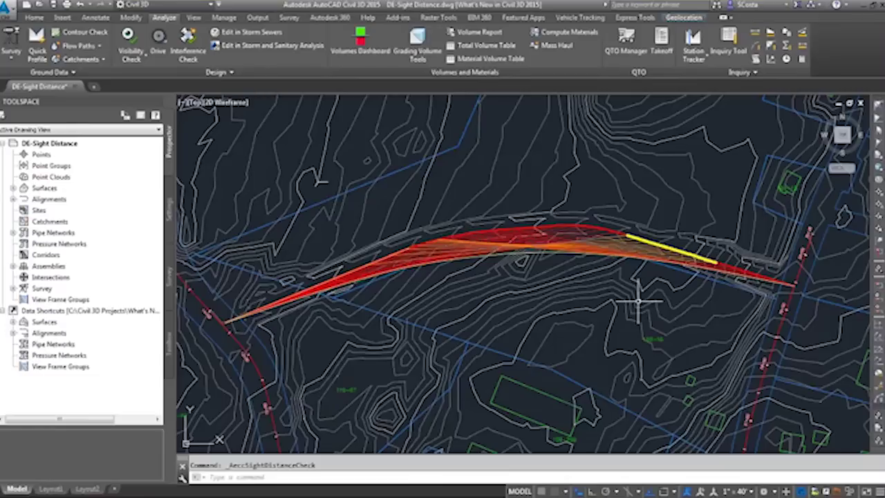
{"action": "key", "text": "Escape"}
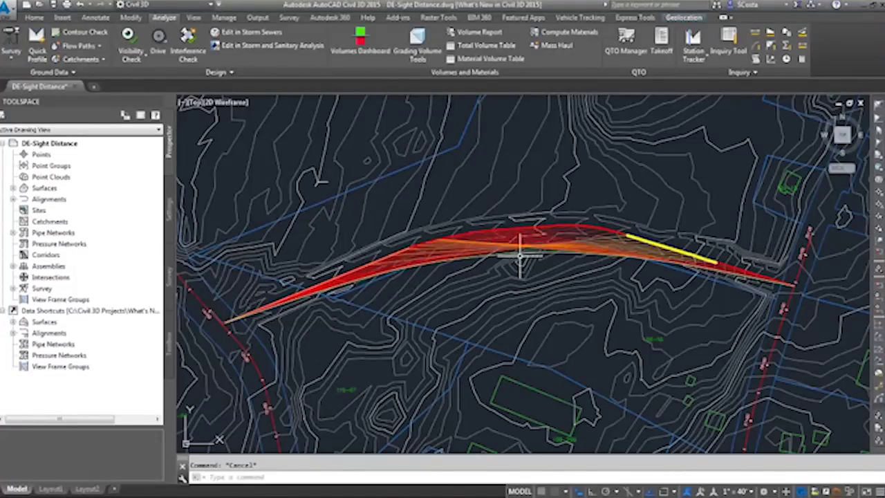
- Search the help for "sight distance" and review the Check Sight Distance command changes in To Calculate Sight Distance Along a Corridor
{"action": "key", "text": "alt+Tab"}
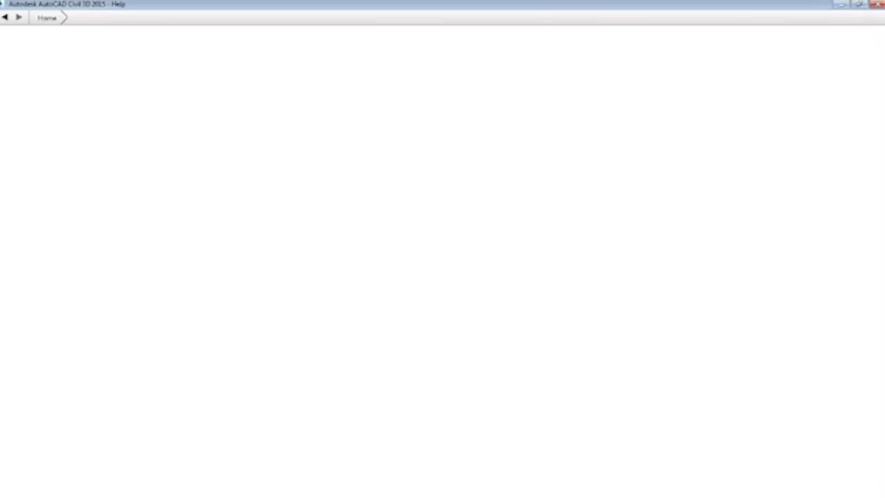
{"action": "left_click", "coordinate": [158, 71]}
{"action": "left_click", "coordinate": [86, 100]}
{"action": "type", "text": "sight distance"}
{"action": "key", "text": "Return"}
{"action": "left_click", "coordinate": [76, 287]}
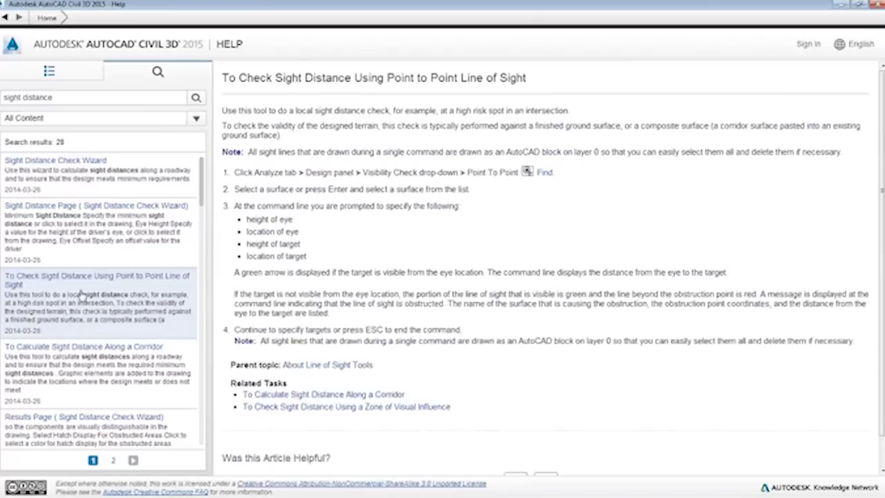
{"action": "left_click", "coordinate": [83, 242]}
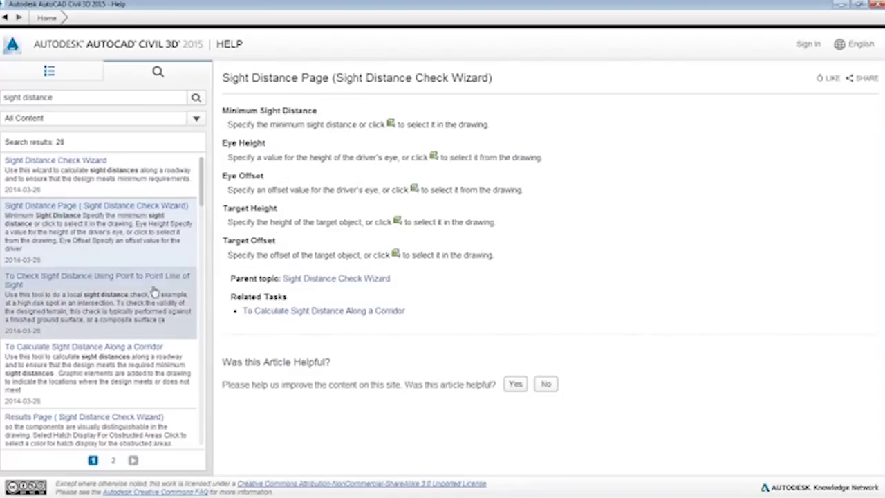
{"action": "left_click", "coordinate": [305, 312]}
{"action": "middle_click", "coordinate": [381, 127]}
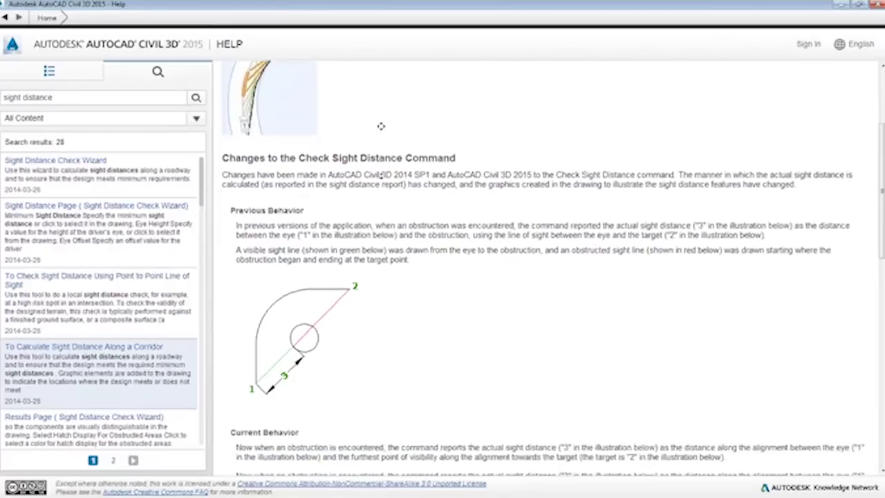
{"action": "middle_click", "coordinate": [388, 179]}
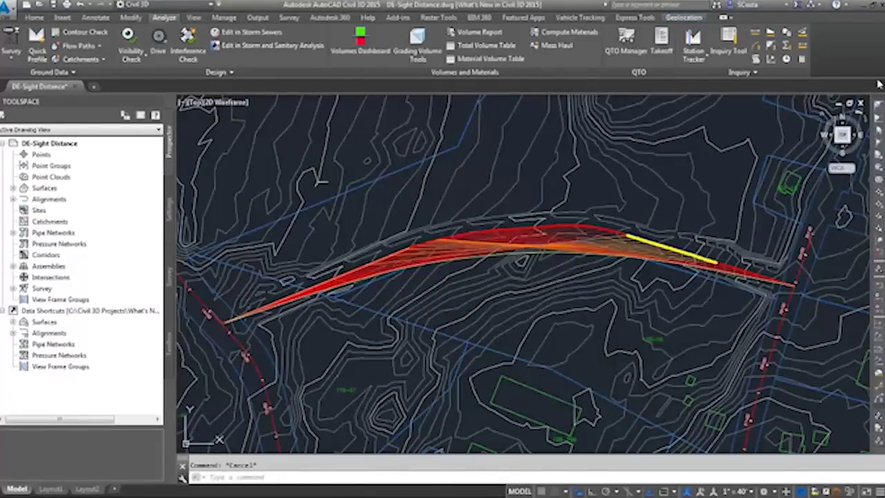
- Close the DE-Sight Distance drawing without saving and open EH Prof&Corr.dwg
{"action": "left_click", "coordinate": [860, 103]}
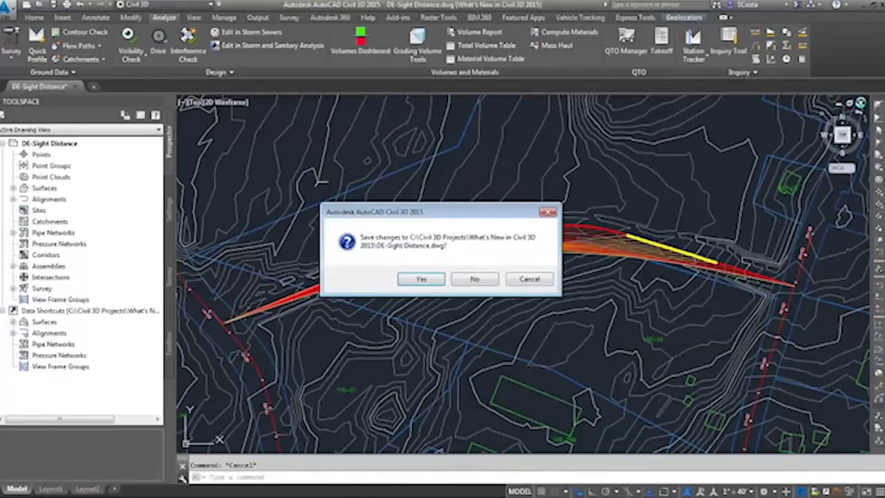
{"action": "left_click", "coordinate": [484, 280]}
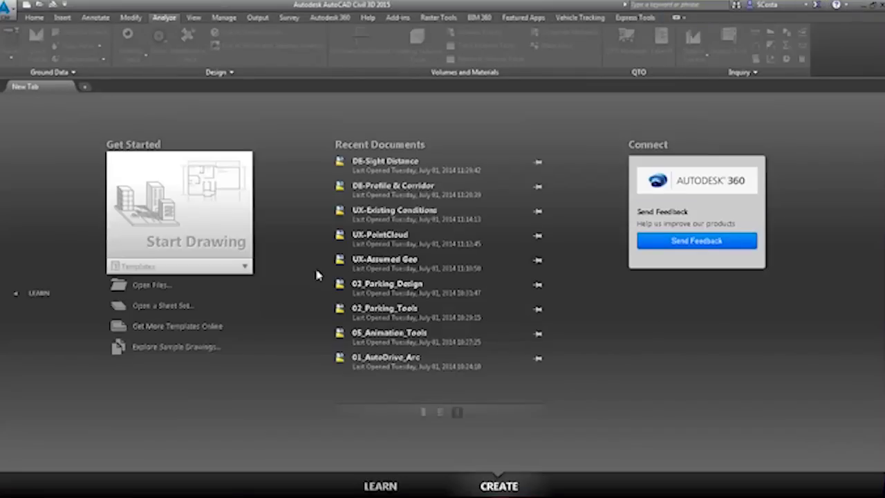
{"action": "left_click", "coordinate": [148, 287]}
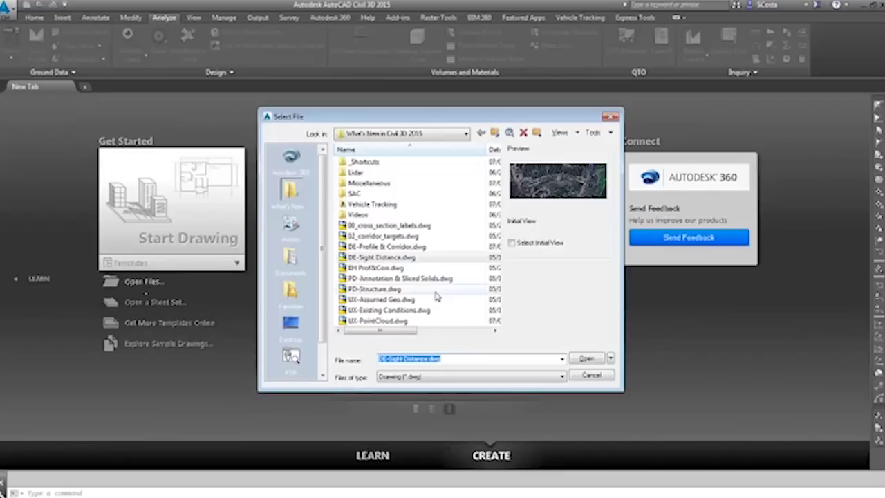
{"action": "left_click", "coordinate": [384, 267]}
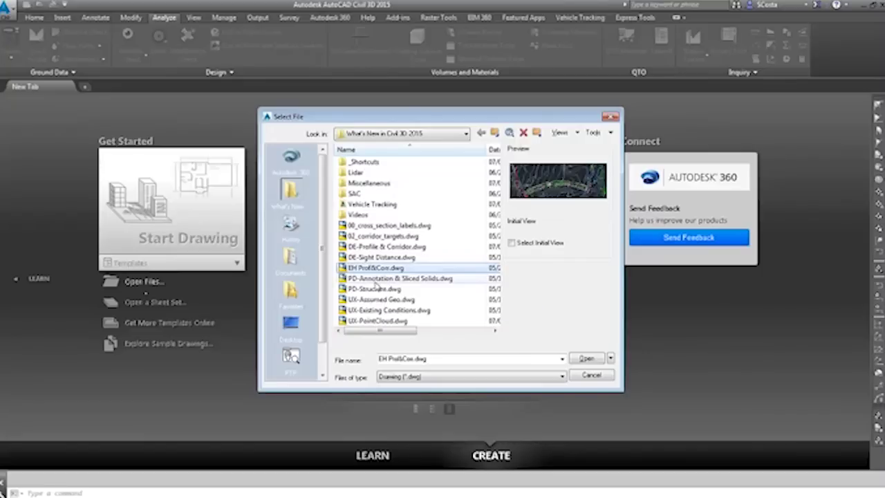
{"action": "double_click", "coordinate": [384, 269]}
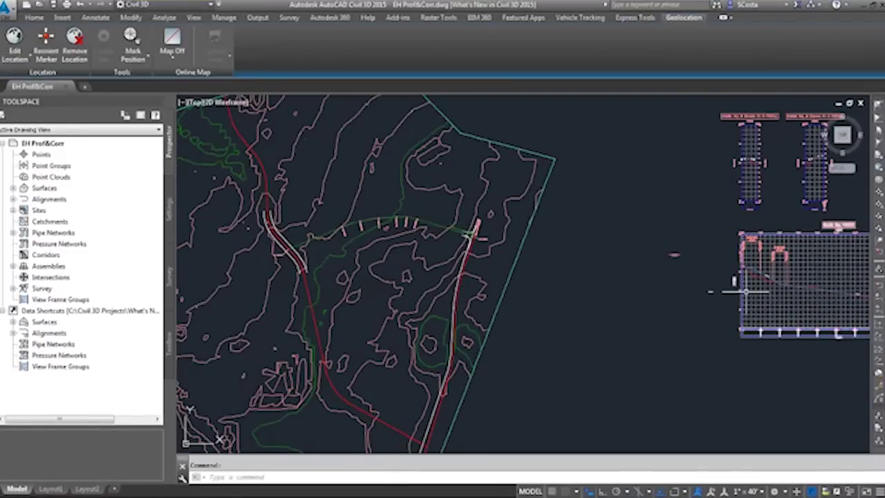
- Open the geometry editor for the FG-Maddie Way design profile and place its layout tools clear of the profile's end
{"action": "middle_click_drag", "start_coordinate": [741, 291], "coordinate": [487, 292]}
{"action": "scroll", "coordinate": [653, 298], "scroll_direction": "up", "scroll_amount": 8}
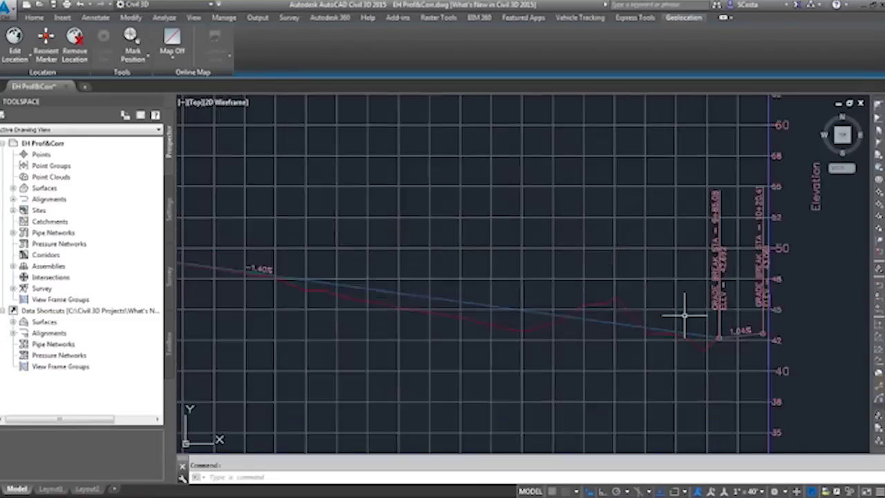
{"action": "scroll", "coordinate": [689, 319], "scroll_direction": "up", "scroll_amount": 6}
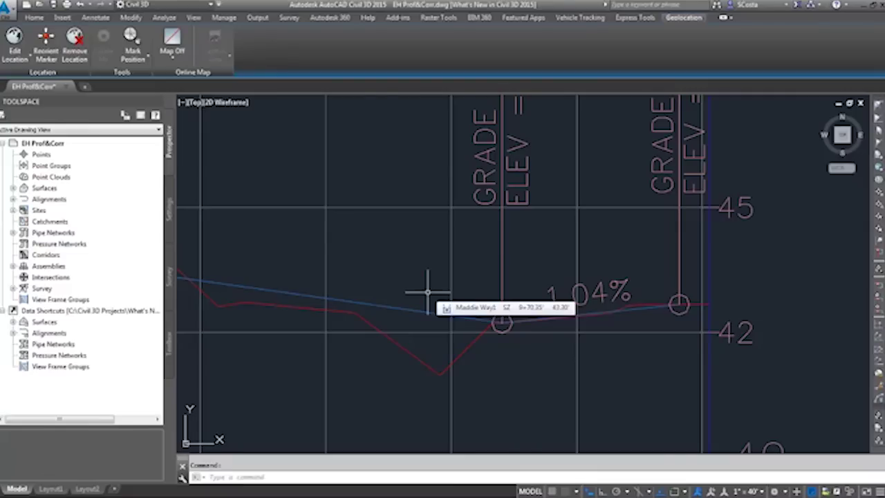
{"action": "left_click", "coordinate": [411, 311]}
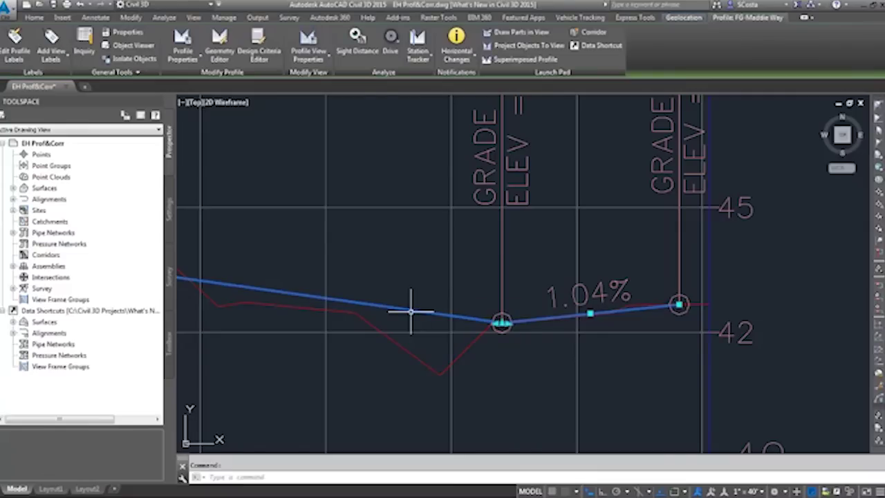
{"action": "left_click", "coordinate": [219, 52]}
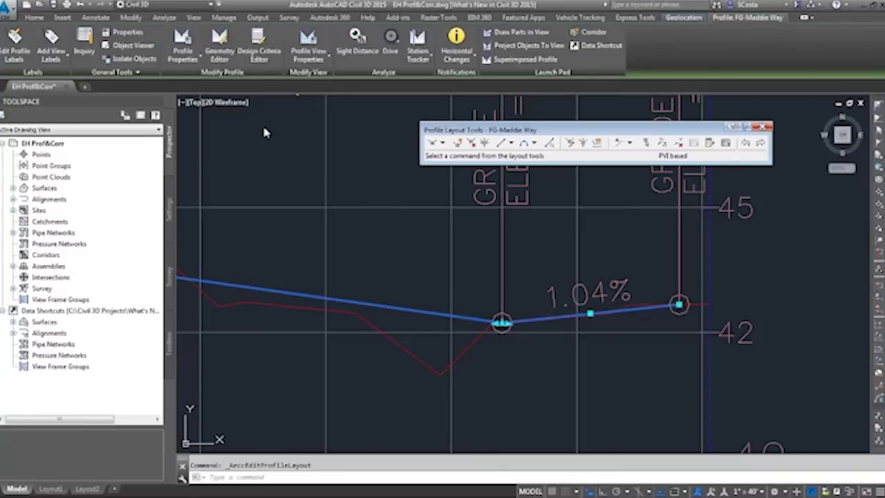
{"action": "left_click_drag", "start_coordinate": [487, 130], "coordinate": [264, 128]}
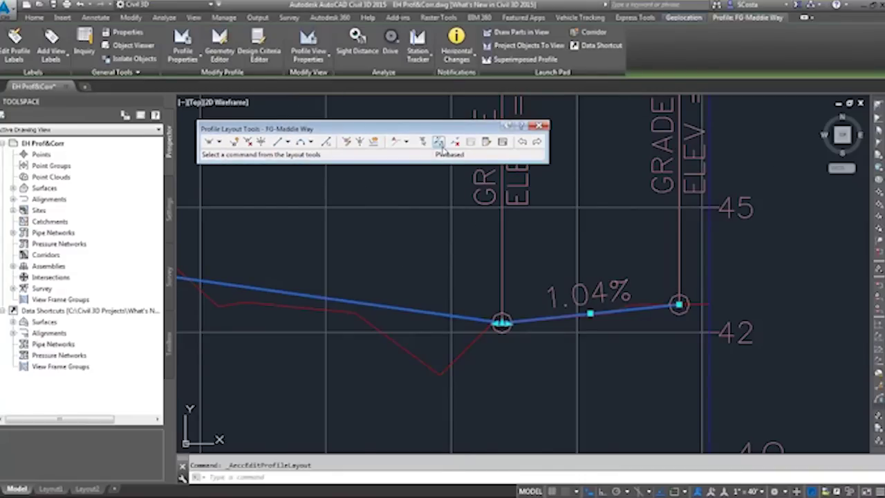
- Extend the 1.04% tangent at the end of the FG-Maddie Way profile to the extents of the profile view
{"action": "left_click", "coordinate": [443, 148]}
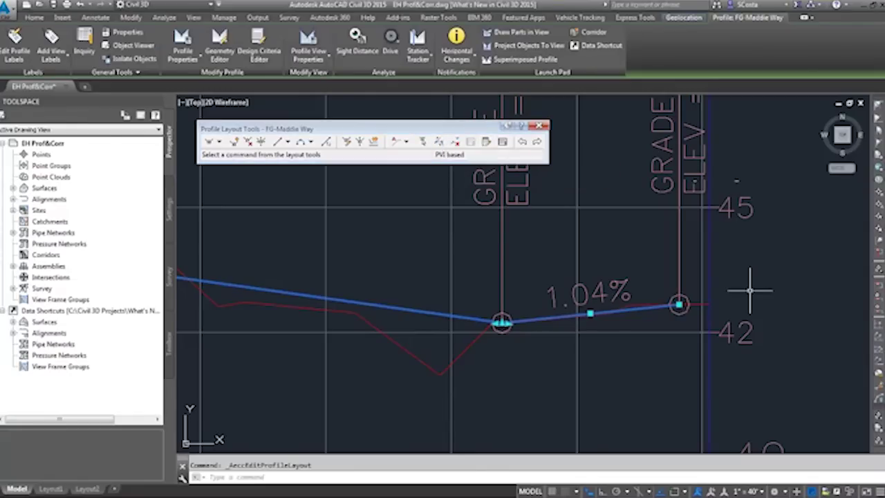
{"action": "key", "text": "Escape"}
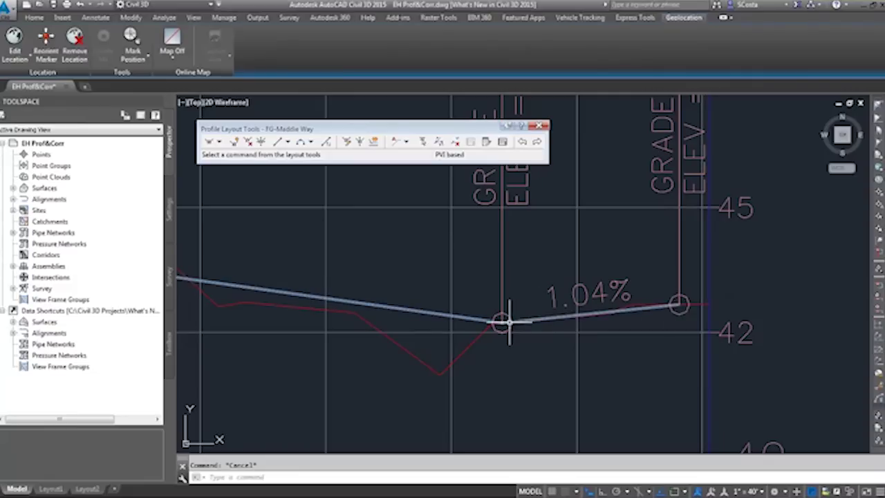
{"action": "scroll", "coordinate": [690, 309], "scroll_direction": "up", "scroll_amount": 2}
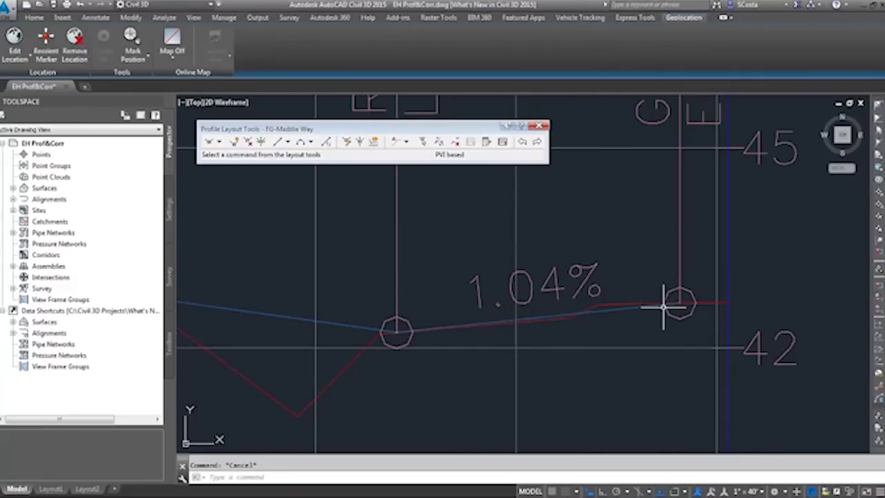
{"action": "scroll", "coordinate": [681, 298], "scroll_direction": "down", "scroll_amount": 3}
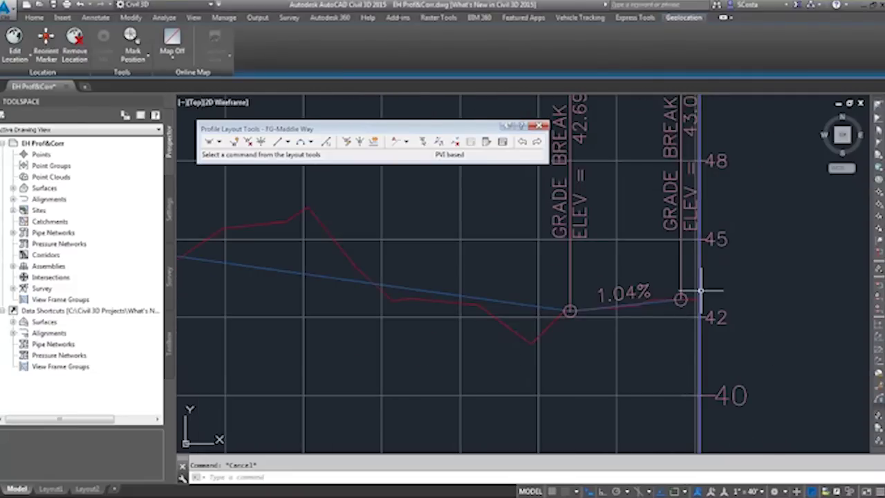
{"action": "left_click", "coordinate": [440, 143]}
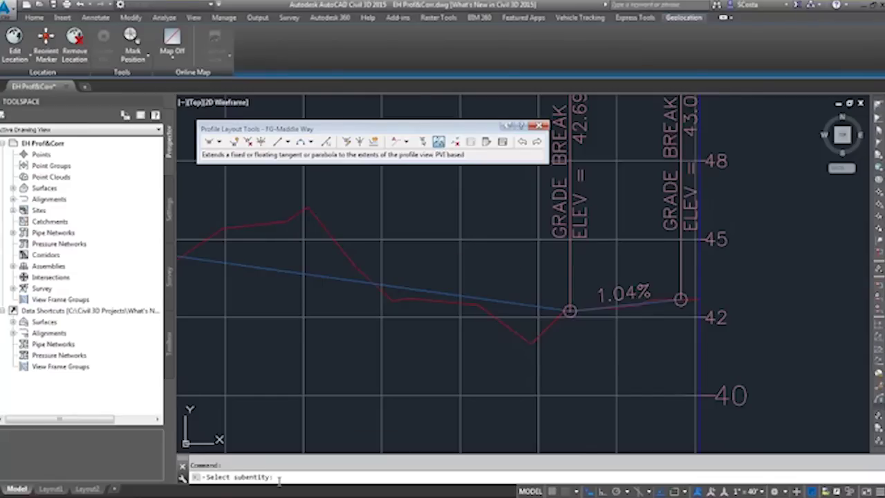
{"action": "left_click", "coordinate": [655, 303]}
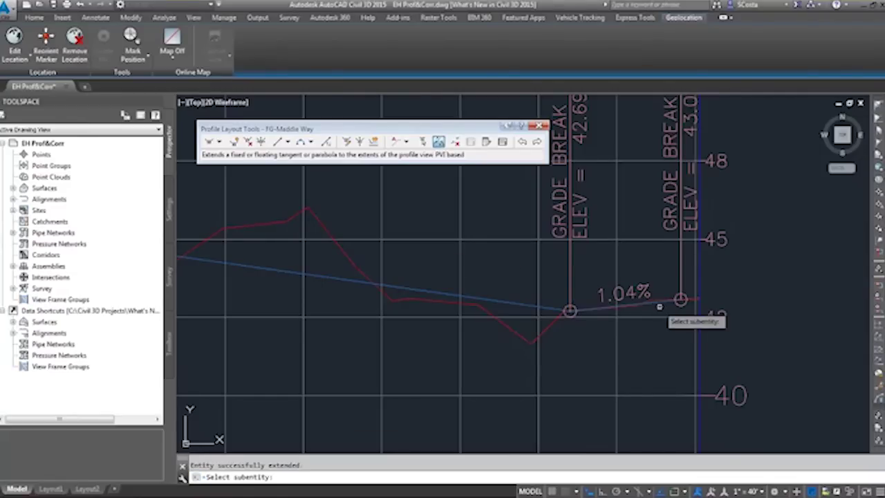
{"action": "scroll", "coordinate": [633, 287], "scroll_direction": "up", "scroll_amount": 5}
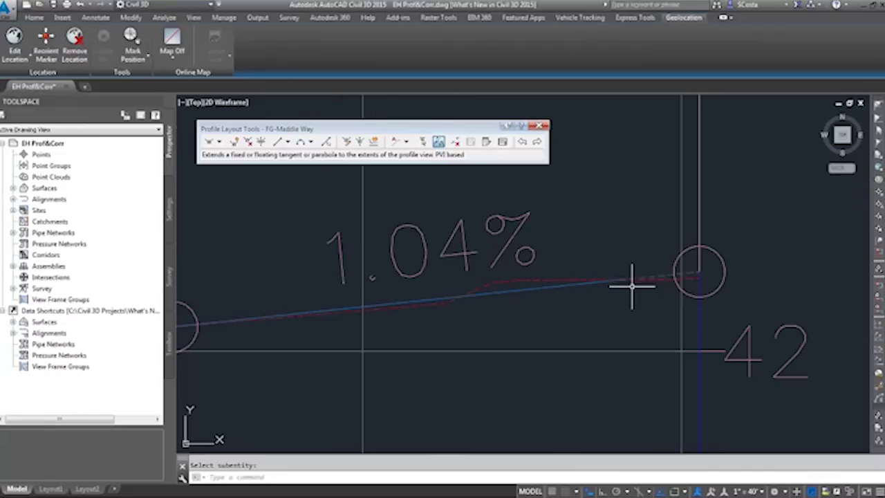
{"action": "scroll", "coordinate": [696, 263], "scroll_direction": "down", "scroll_amount": 2}
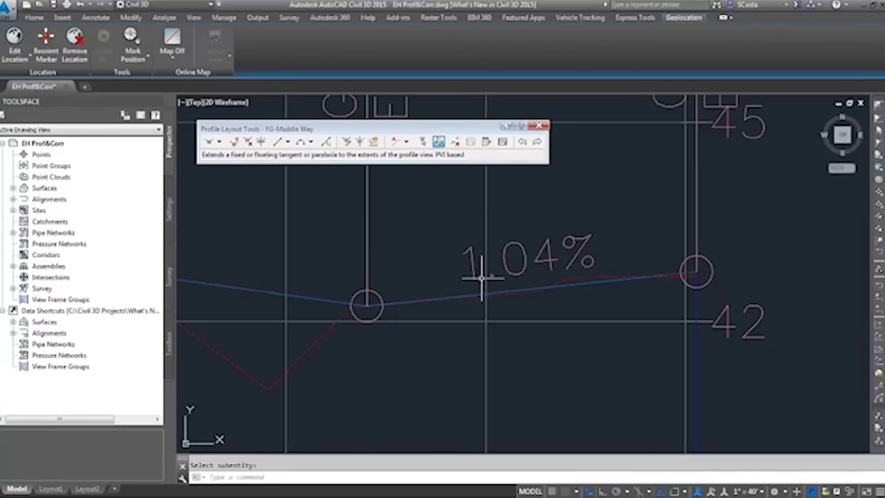
{"action": "middle_click_drag", "start_coordinate": [699, 270], "coordinate": [715, 313]}
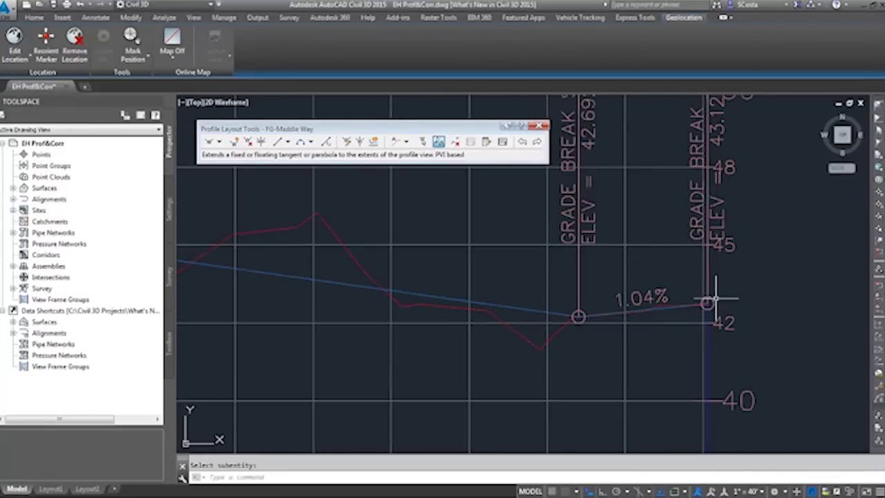
{"action": "scroll", "coordinate": [705, 339], "scroll_direction": "down", "scroll_amount": 2}
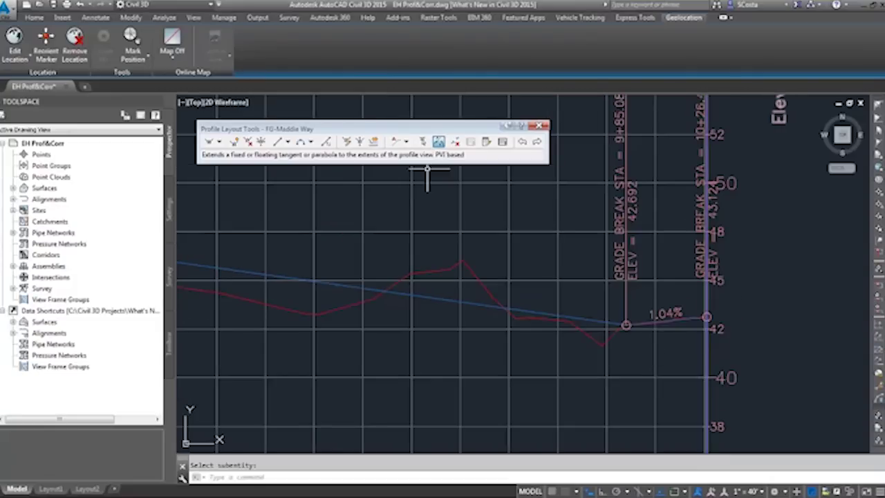
{"action": "left_click", "coordinate": [312, 142]}
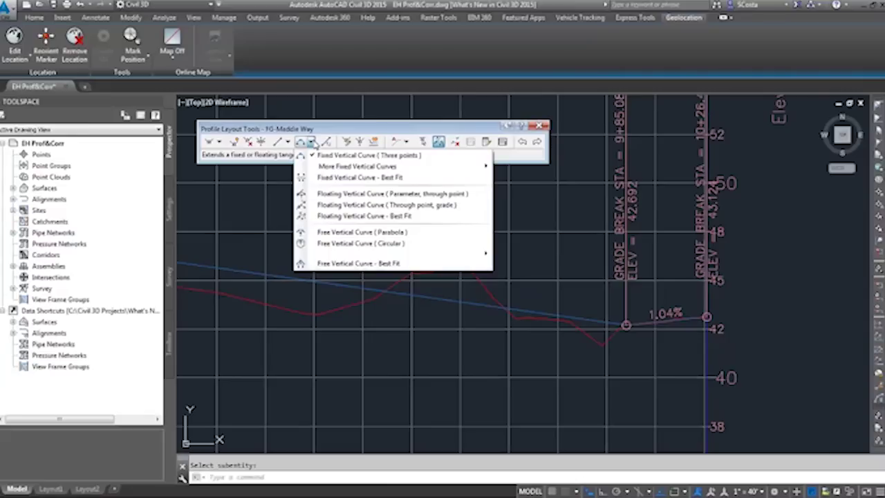
{"action": "left_click", "coordinate": [332, 235]}
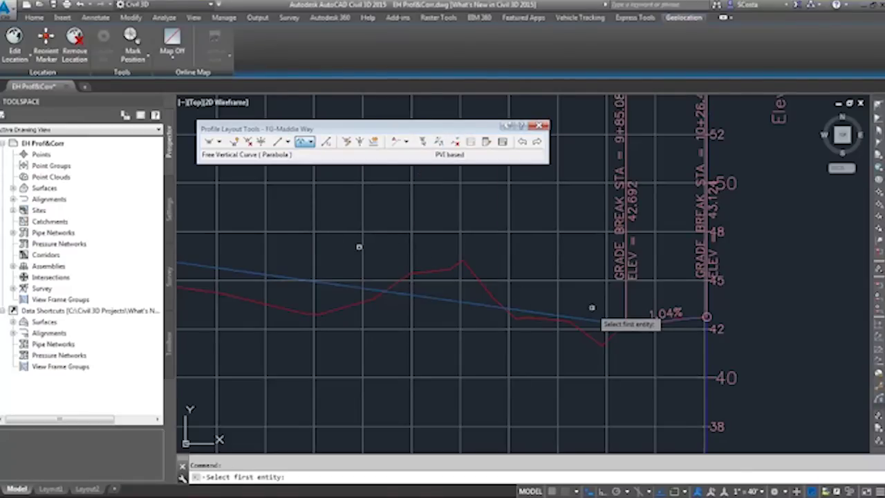
{"action": "left_click", "coordinate": [626, 321]}
{"action": "scroll", "coordinate": [654, 317], "scroll_direction": "up", "scroll_amount": 5}
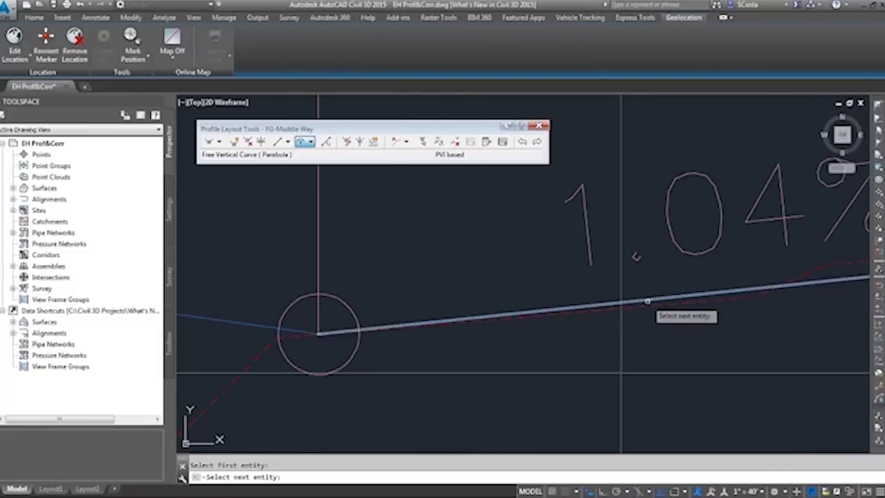
{"action": "left_click", "coordinate": [649, 308]}
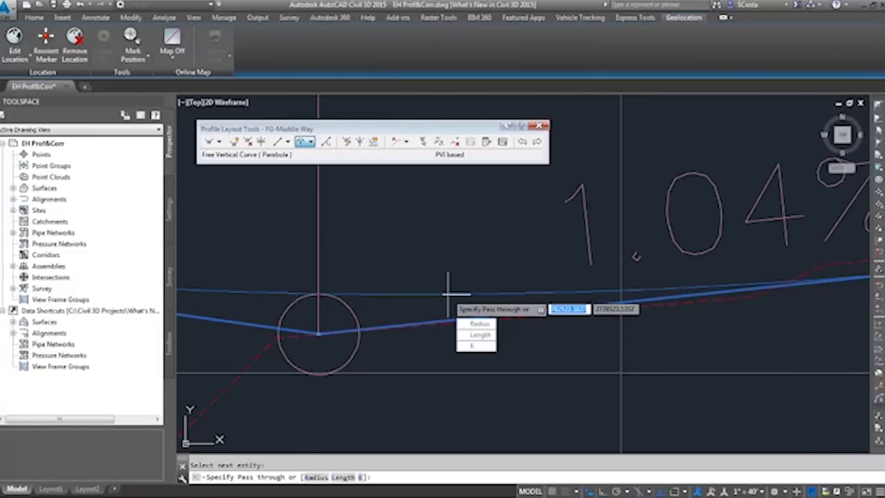
{"action": "key", "text": "Escape"}
{"action": "scroll", "coordinate": [451, 297], "scroll_direction": "down", "scroll_amount": 5}
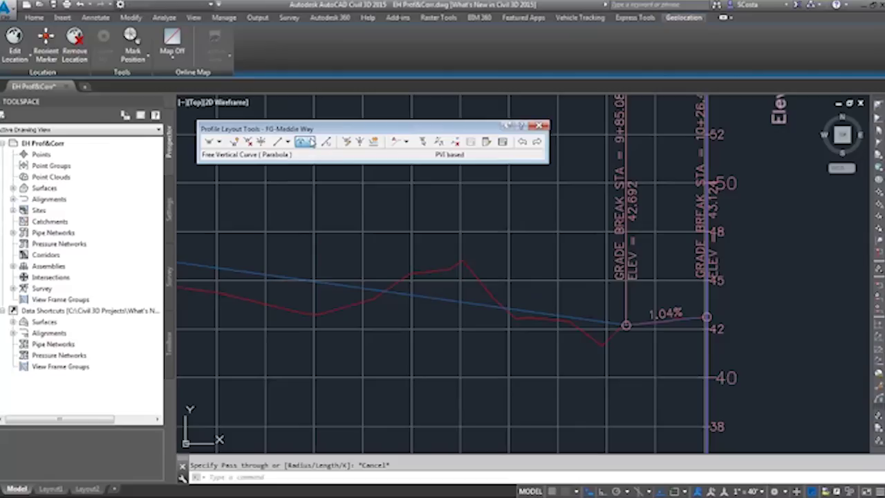
{"action": "left_click", "coordinate": [311, 141]}
{"action": "mouse_move", "coordinate": [355, 256]}
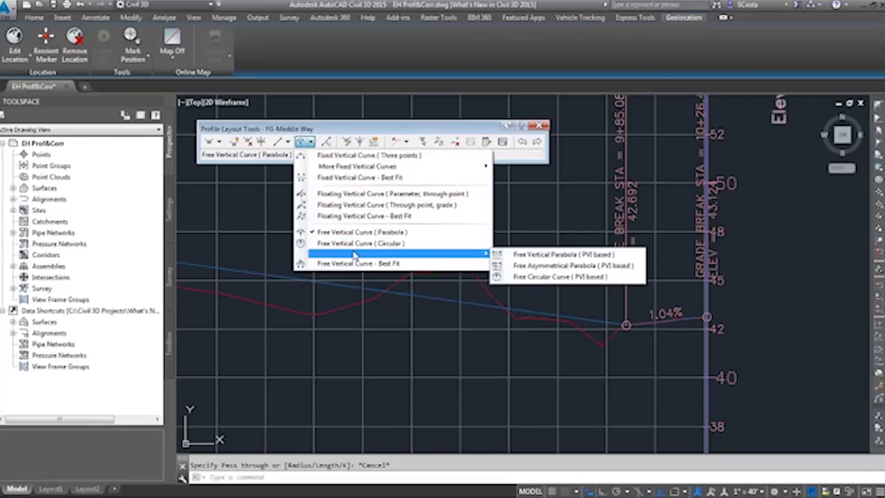
{"action": "left_click", "coordinate": [553, 256]}
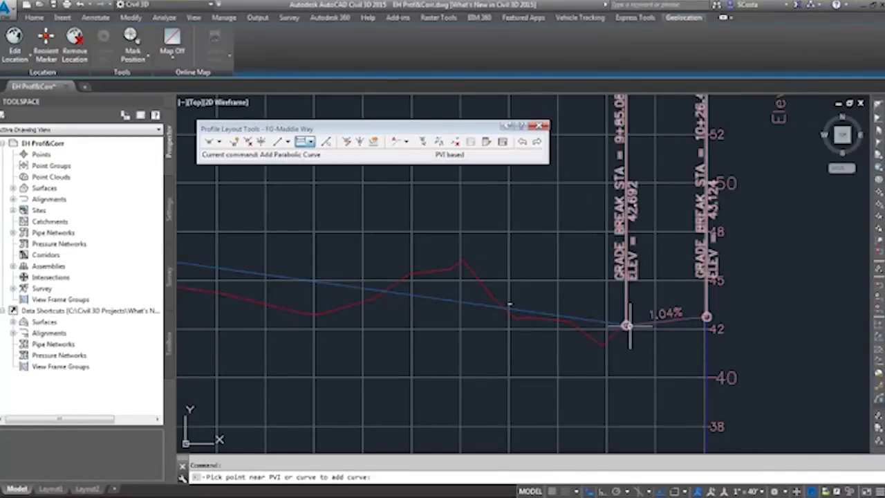
{"action": "scroll", "coordinate": [626, 321], "scroll_direction": "up", "scroll_amount": 2}
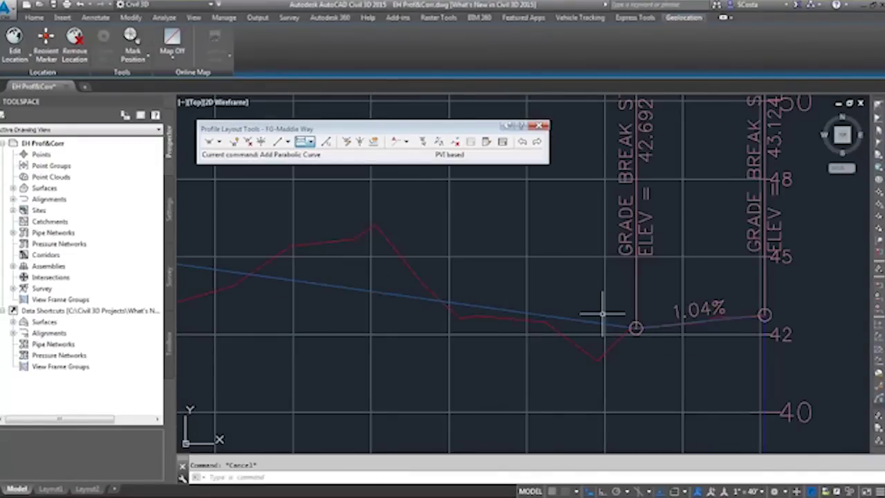
- Add a Free Vertical Curve (Parabola) between the profile's last two tangents, using the Passthrough option with a point just above the grade break
{"action": "left_click", "coordinate": [311, 141]}
{"action": "left_click", "coordinate": [339, 234]}
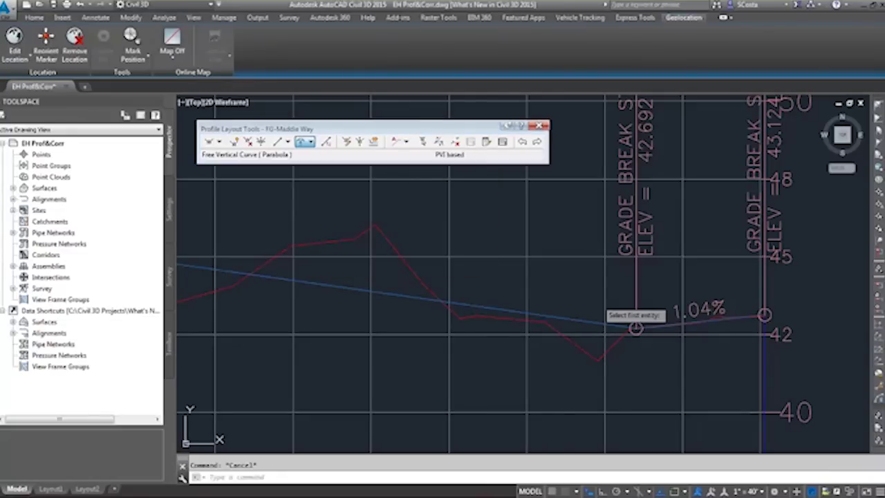
{"action": "left_click", "coordinate": [695, 322]}
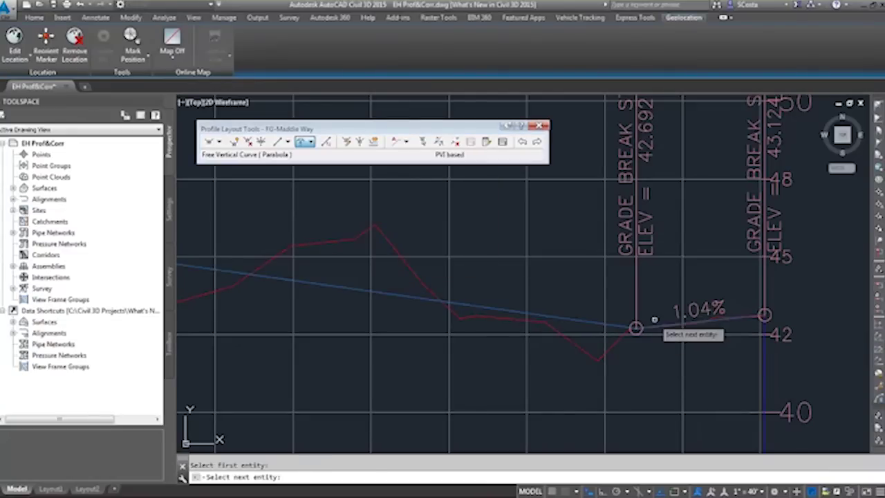
{"action": "left_click", "coordinate": [702, 321]}
{"action": "scroll", "coordinate": [704, 322], "scroll_direction": "up", "scroll_amount": 2}
{"action": "left_click", "coordinate": [689, 323]}
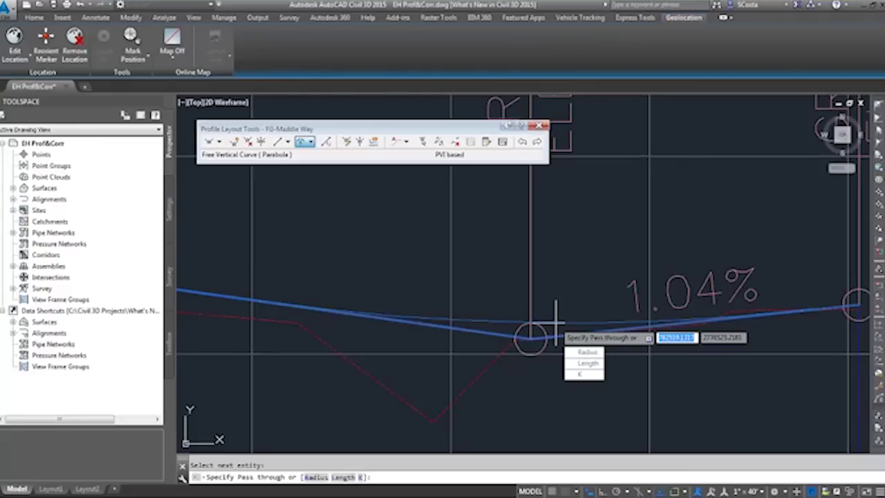
{"action": "key", "text": "Return"}
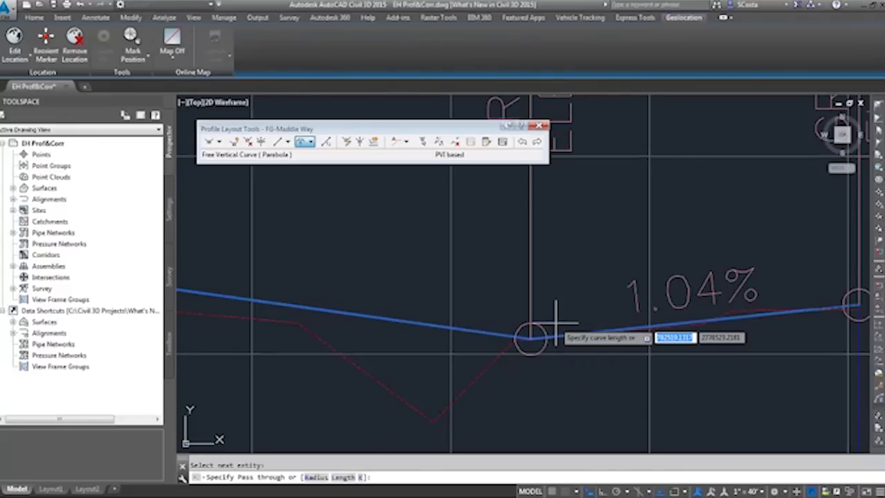
{"action": "key", "text": "Down"}
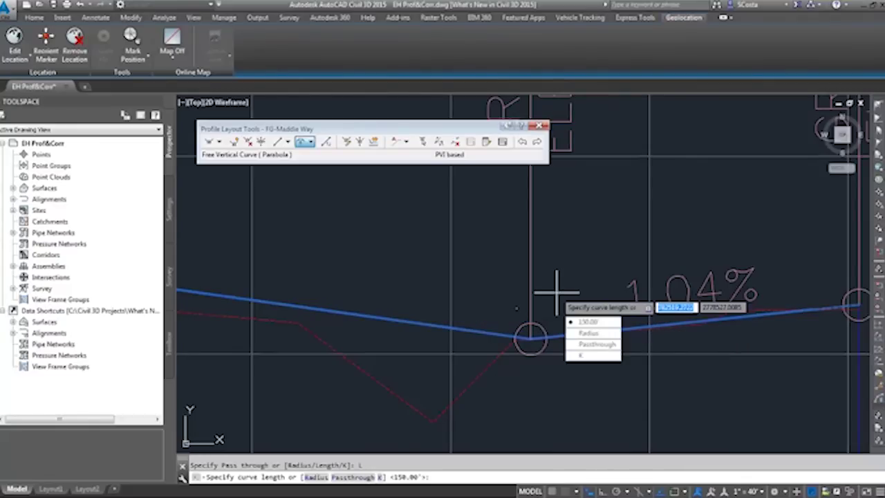
{"action": "left_click", "coordinate": [608, 346]}
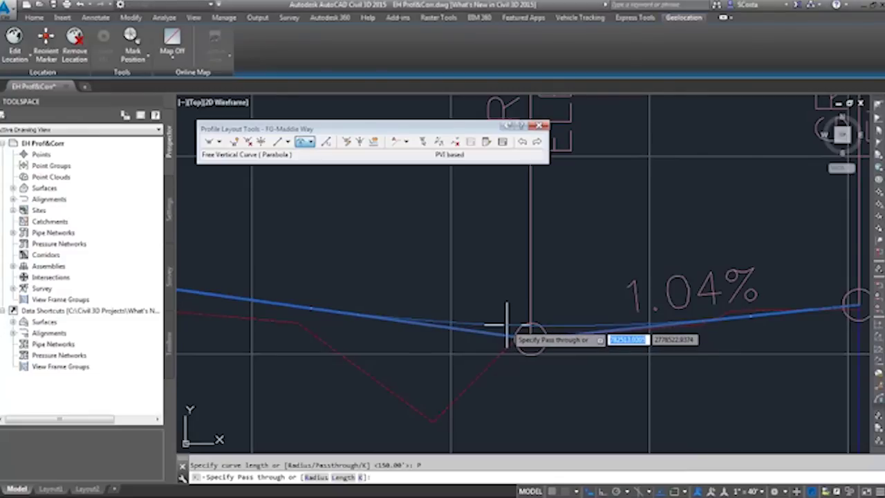
{"action": "left_click", "coordinate": [507, 329]}
{"action": "key", "text": "Return"}
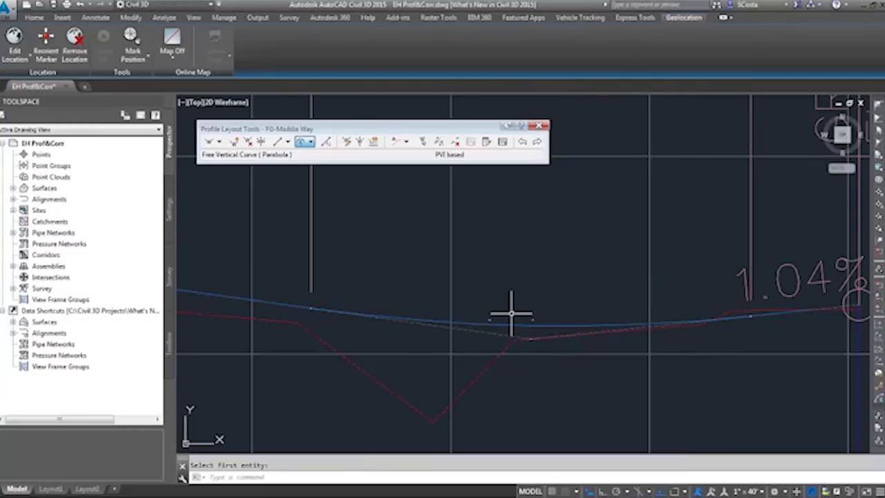
- Switch the profile editing to entity based and display the layout parameters of the sag curve following the -5.72% tangent
{"action": "scroll", "coordinate": [512, 309], "scroll_direction": "down", "scroll_amount": 7}
{"action": "middle_click_drag", "start_coordinate": [475, 294], "coordinate": [799, 383]}
{"action": "scroll", "coordinate": [551, 333], "scroll_direction": "down", "scroll_amount": 2}
{"action": "middle_click_drag", "start_coordinate": [201, 283], "coordinate": [577, 359]}
{"action": "scroll", "coordinate": [514, 323], "scroll_direction": "up", "scroll_amount": 3}
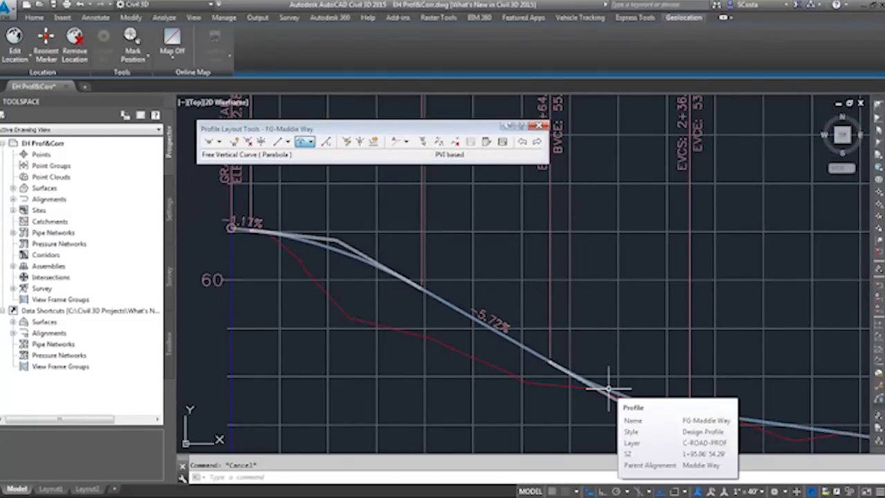
{"action": "left_click", "coordinate": [406, 141]}
{"action": "left_click", "coordinate": [415, 170]}
{"action": "left_click", "coordinate": [423, 142]}
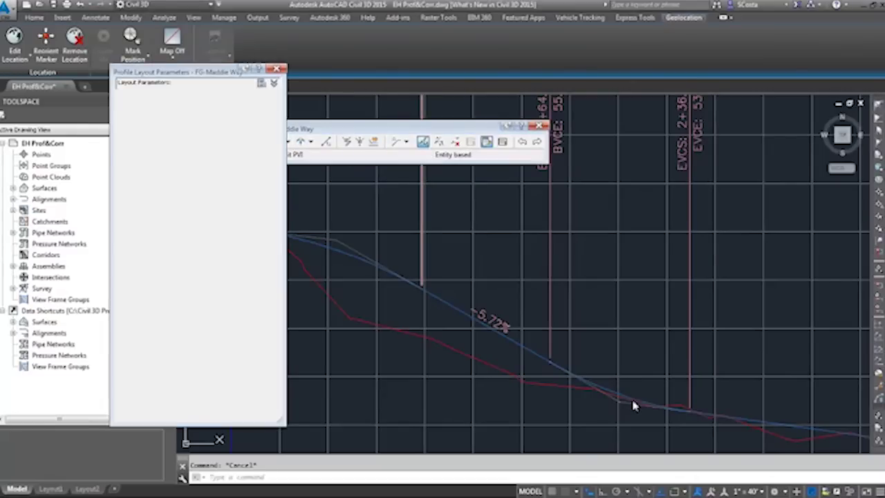
{"action": "left_click", "coordinate": [613, 401]}
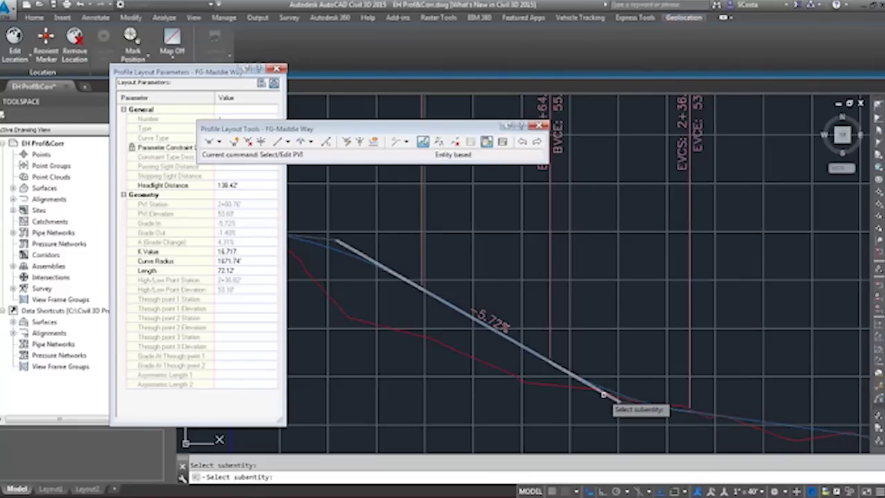
- Unlock the sag curve's constraints by setting Parameter Constraint Lock to False
{"action": "left_click_drag", "start_coordinate": [295, 130], "coordinate": [461, 129]}
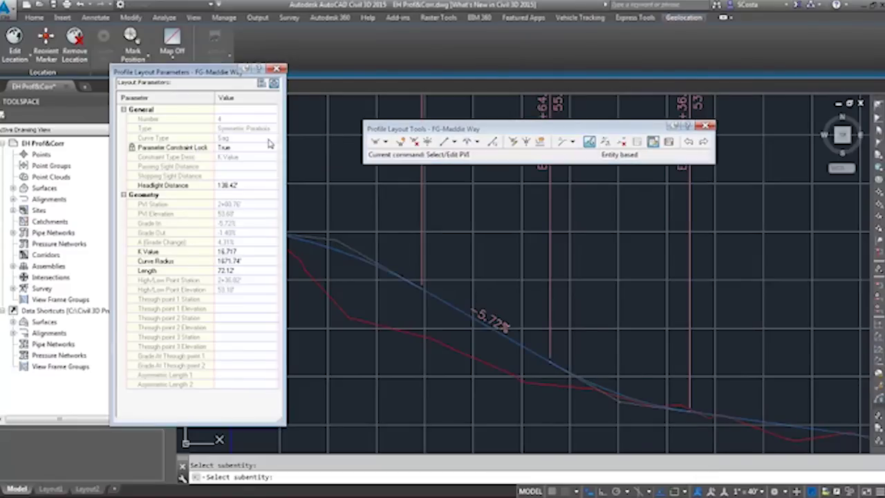
{"action": "left_click", "coordinate": [249, 148]}
{"action": "left_click", "coordinate": [250, 148]}
{"action": "left_click", "coordinate": [223, 166]}
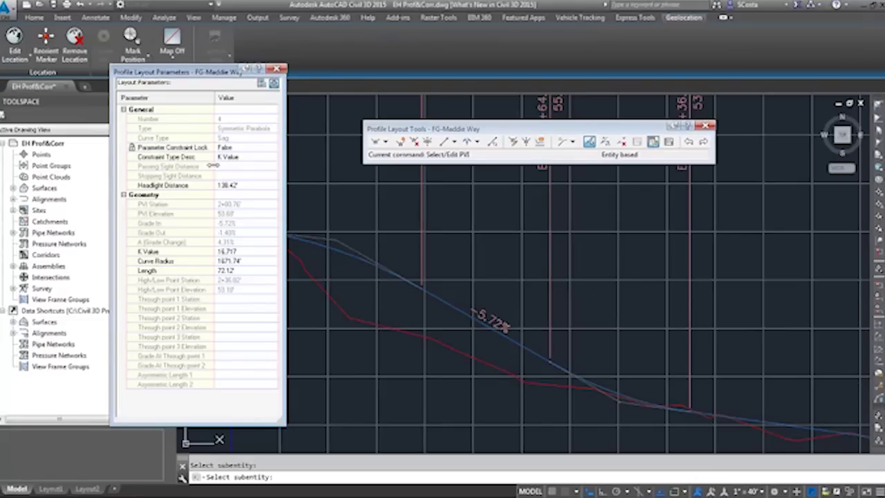
- Set the sag curve's constraint type to Curve Length and its length to 80
{"action": "left_click", "coordinate": [239, 157]}
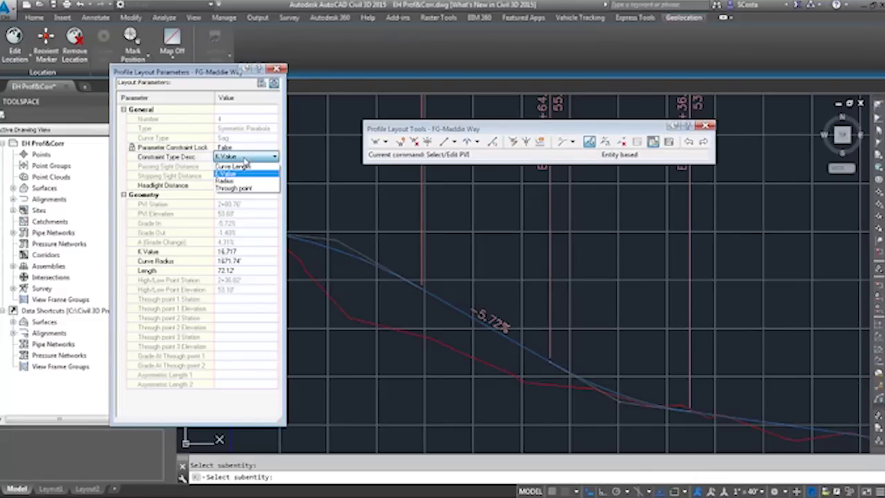
{"action": "left_click", "coordinate": [235, 167]}
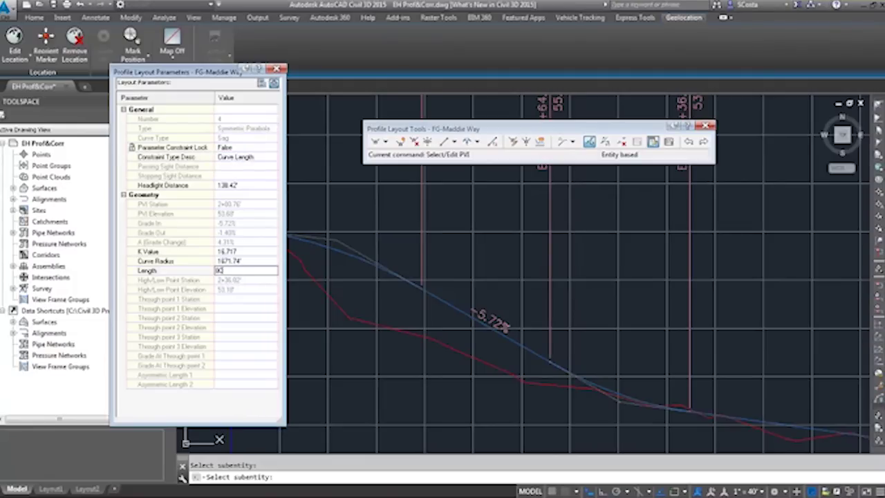
{"action": "type", "text": "80"}
{"action": "key", "text": "Return"}
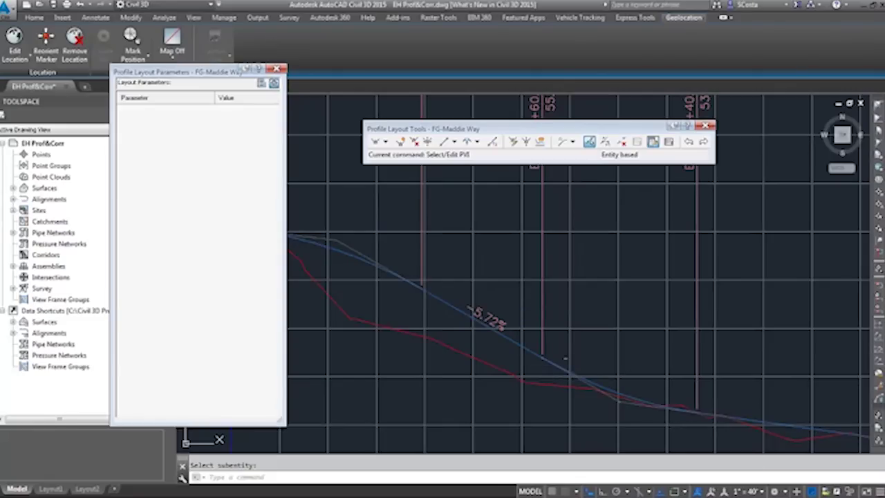
- Move the layout parameters window aside and select the FG-Maddie Way profile near its final 1.04% tangent
{"action": "left_click_drag", "start_coordinate": [244, 72], "coordinate": [365, 104]}
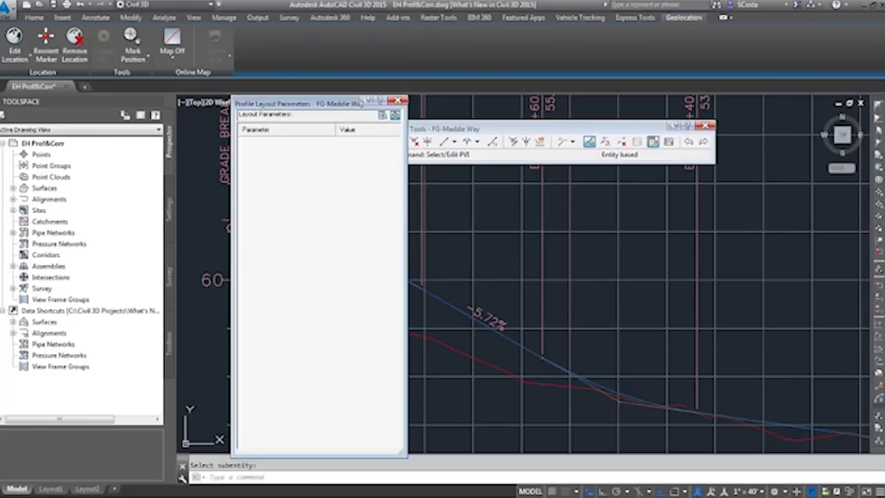
{"action": "scroll", "coordinate": [620, 317], "scroll_direction": "down", "scroll_amount": 4}
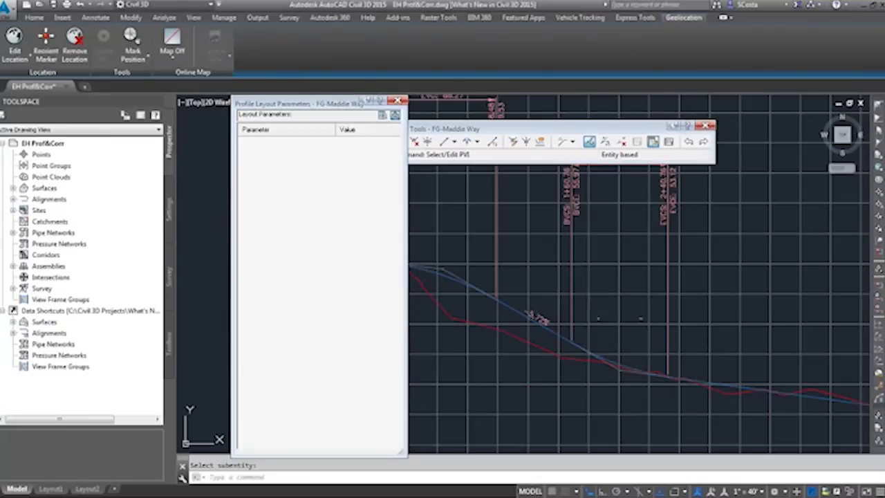
{"action": "middle_click_drag", "start_coordinate": [768, 386], "coordinate": [487, 309]}
{"action": "middle_click_drag", "start_coordinate": [723, 308], "coordinate": [514, 315]}
{"action": "scroll", "coordinate": [650, 354], "scroll_direction": "up", "scroll_amount": 4}
{"action": "scroll", "coordinate": [648, 352], "scroll_direction": "up", "scroll_amount": 5}
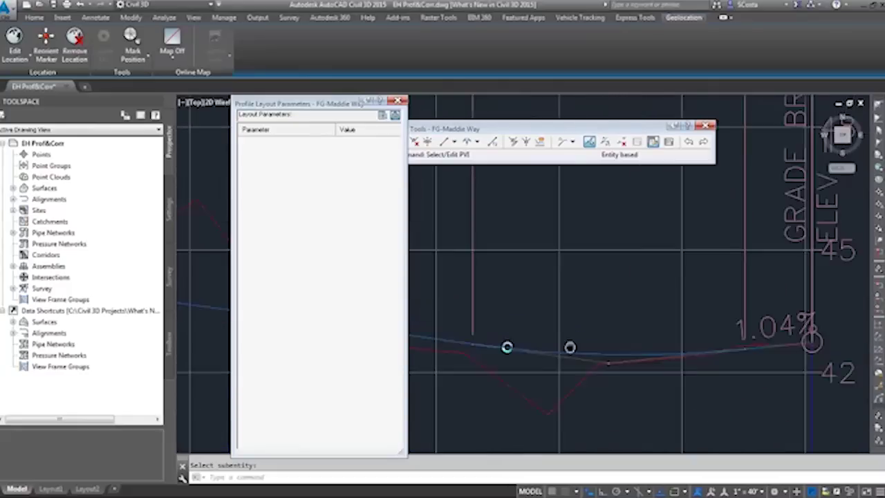
{"action": "left_click", "coordinate": [647, 349]}
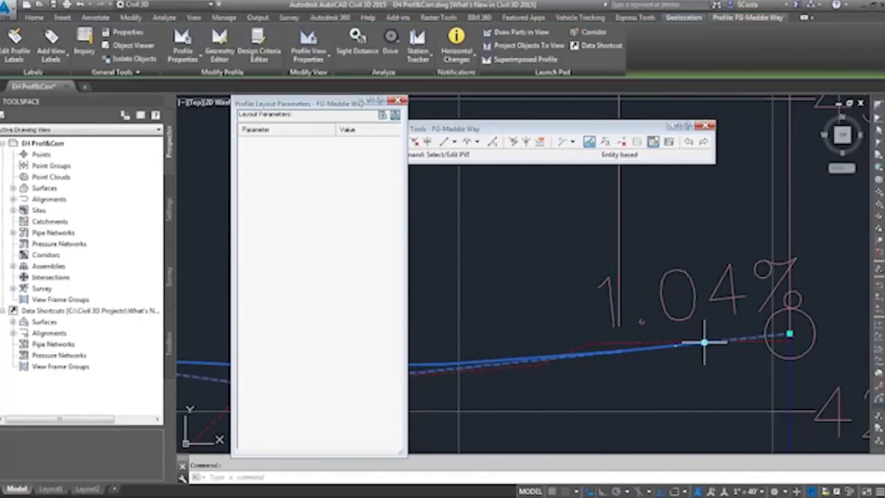
- Try to stretch the end of the 1.04% tangent and to add a two-point Fixed Tangent there
{"action": "left_click", "coordinate": [704, 342]}
{"action": "key", "text": "Escape"}
{"action": "left_click", "coordinate": [788, 337]}
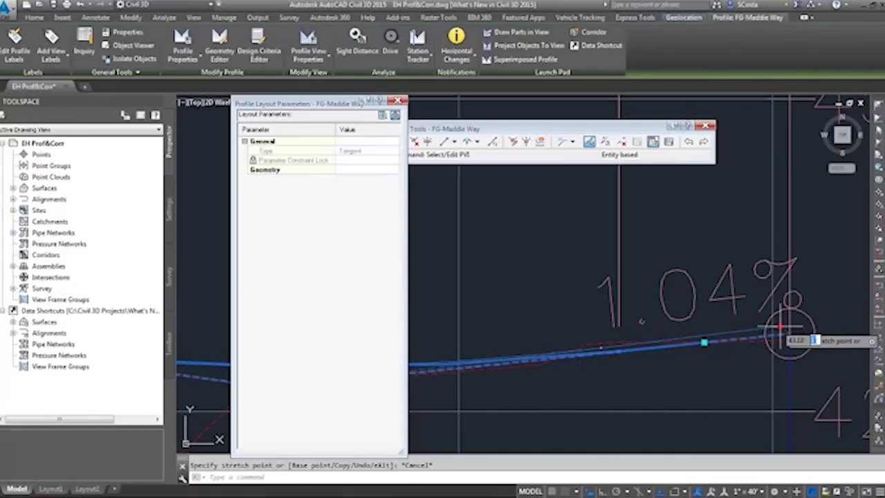
{"action": "key", "text": "F3"}
{"action": "left_click", "coordinate": [782, 338]}
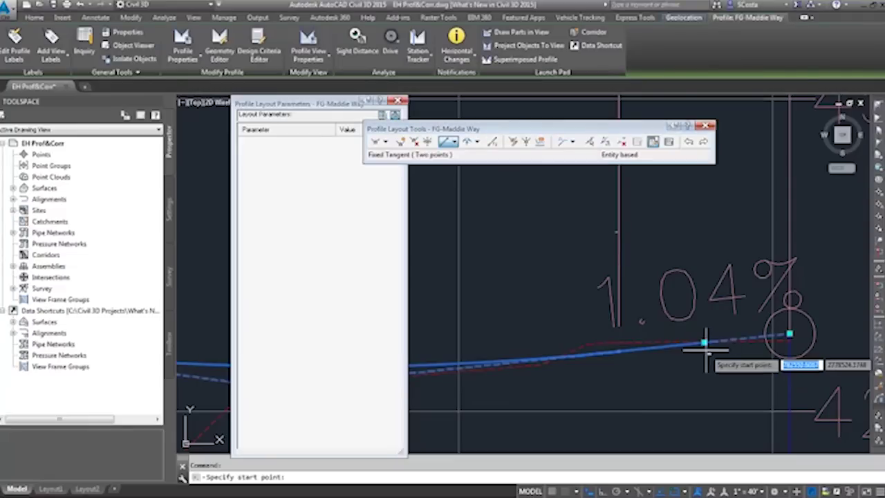
{"action": "key", "text": "F3"}
{"action": "key", "text": "Escape"}
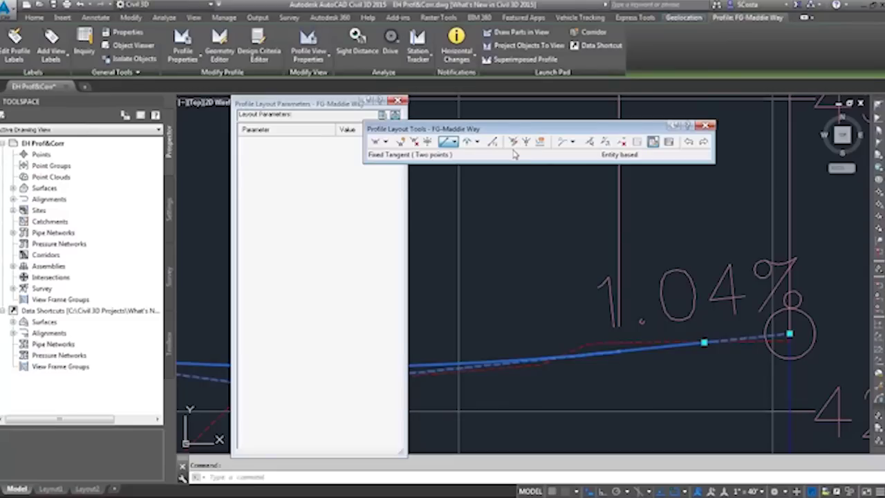
- Examine the layers of the Line Extensions and Parabolic Curve Extensions in the Design Profile style's display settings, leaving the style unedited
{"action": "right_click", "coordinate": [657, 248]}
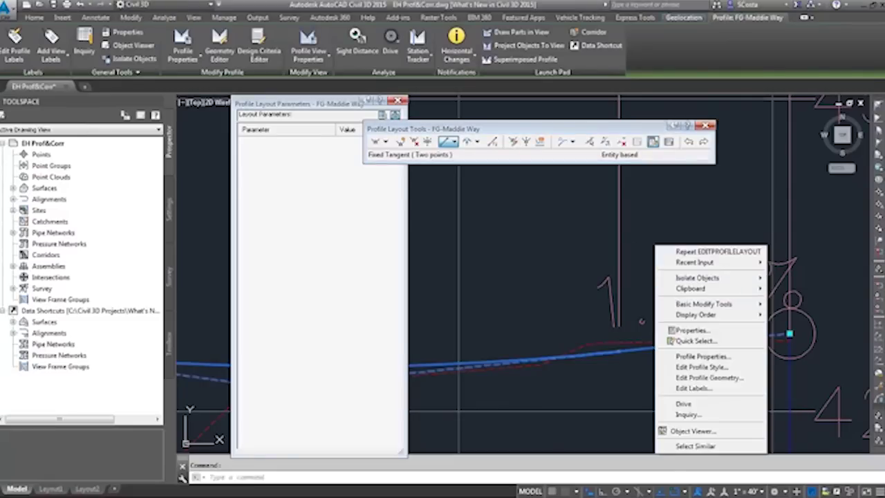
{"action": "left_click", "coordinate": [702, 366]}
{"action": "left_click", "coordinate": [361, 139]}
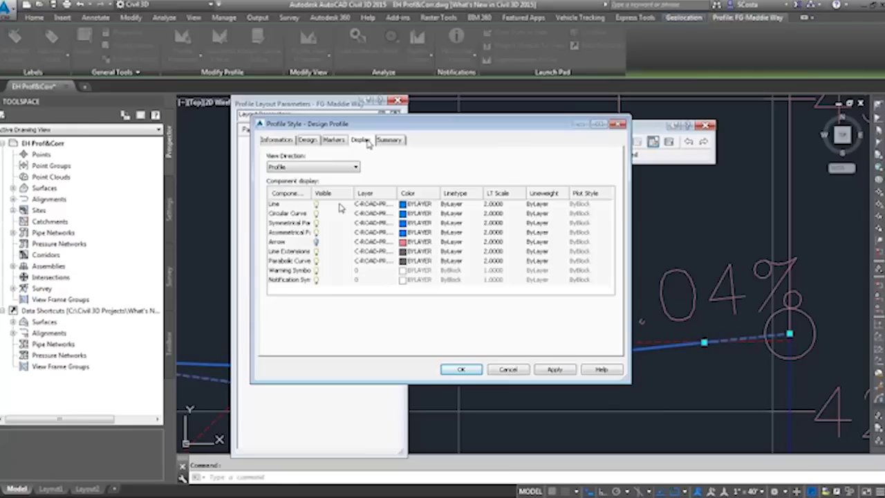
{"action": "left_click", "coordinate": [284, 254]}
{"action": "left_click_drag", "start_coordinate": [398, 193], "coordinate": [438, 193]}
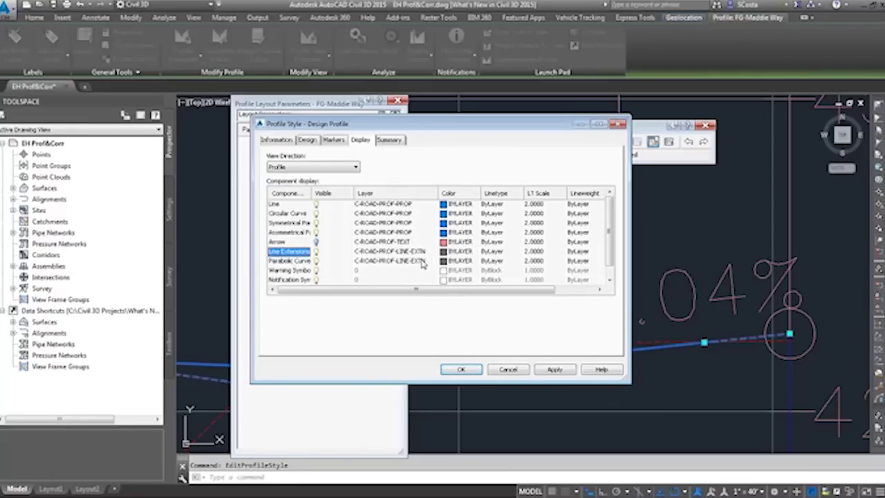
{"action": "left_click", "coordinate": [509, 371]}
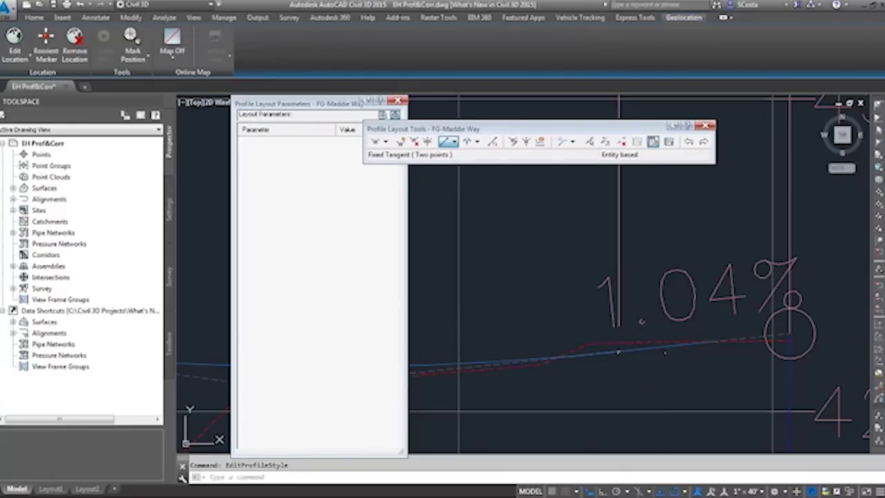
- Review the fixed tangent drawing options and examine the sag curve and end tangent of the FG-Maddie Way profile
{"action": "left_click", "coordinate": [453, 142]}
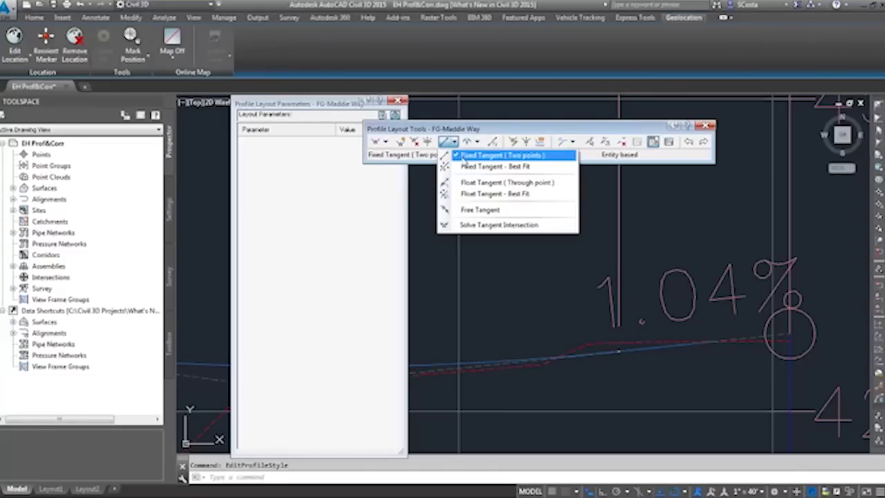
{"action": "left_click", "coordinate": [462, 158]}
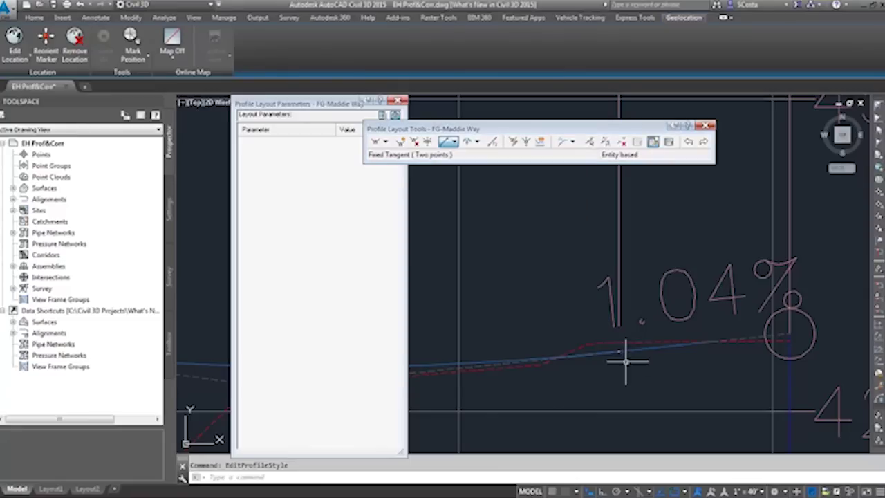
{"action": "scroll", "coordinate": [674, 342], "scroll_direction": "down", "scroll_amount": 5}
{"action": "scroll", "coordinate": [706, 335], "scroll_direction": "up", "scroll_amount": 7}
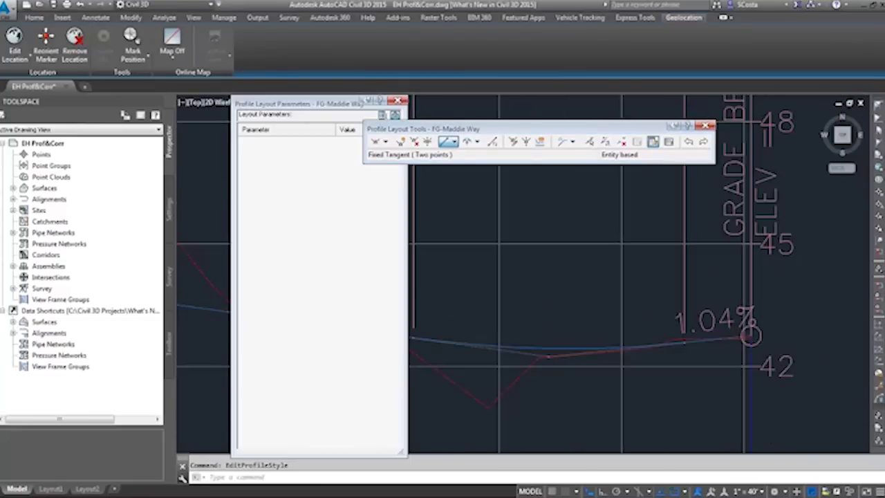
{"action": "middle_click_drag", "start_coordinate": [577, 349], "coordinate": [796, 296]}
{"action": "middle_click_drag", "start_coordinate": [537, 319], "coordinate": [731, 304]}
{"action": "middle_click_drag", "start_coordinate": [611, 314], "coordinate": [758, 286]}
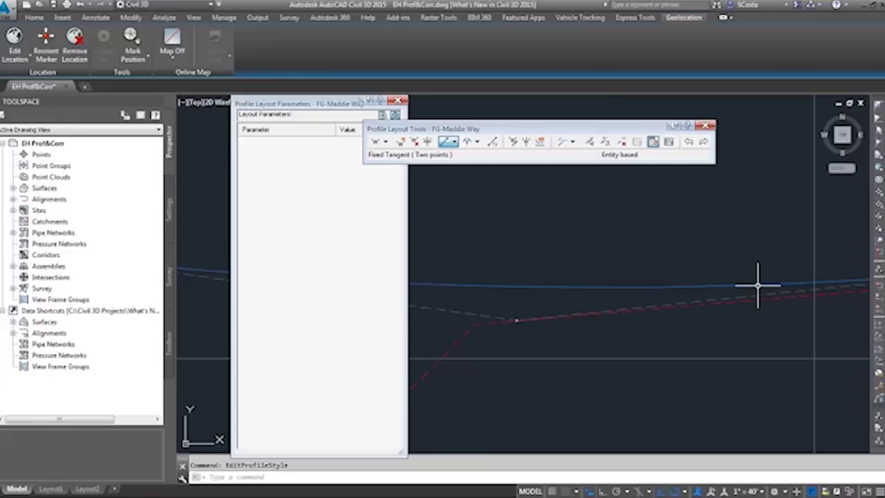
{"action": "scroll", "coordinate": [546, 325], "scroll_direction": "up", "scroll_amount": 6}
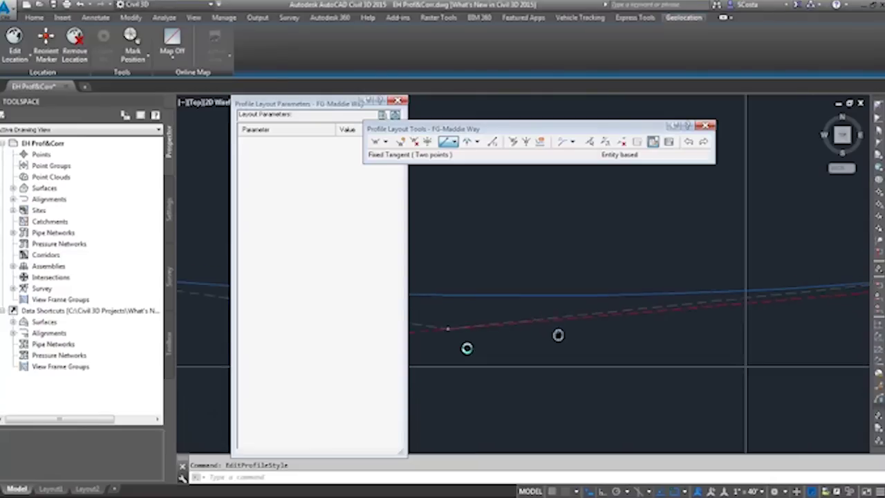
{"action": "scroll", "coordinate": [747, 308], "scroll_direction": "down", "scroll_amount": 4}
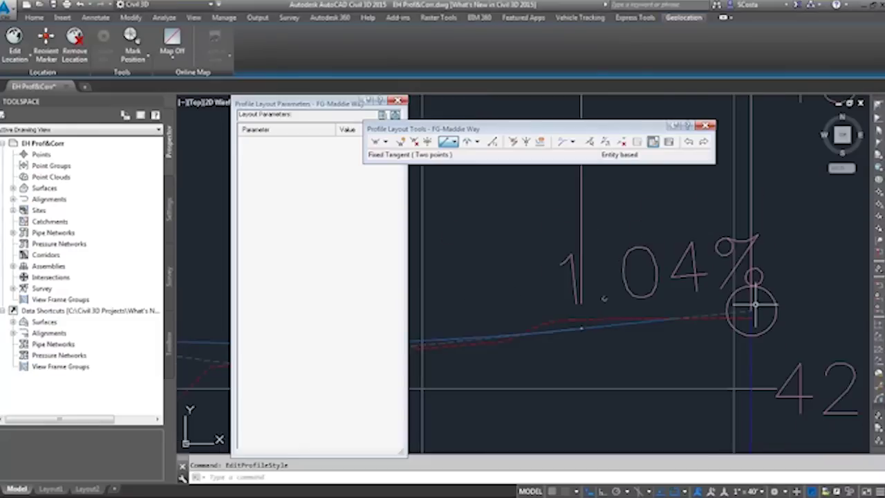
{"action": "scroll", "coordinate": [754, 304], "scroll_direction": "down", "scroll_amount": 2}
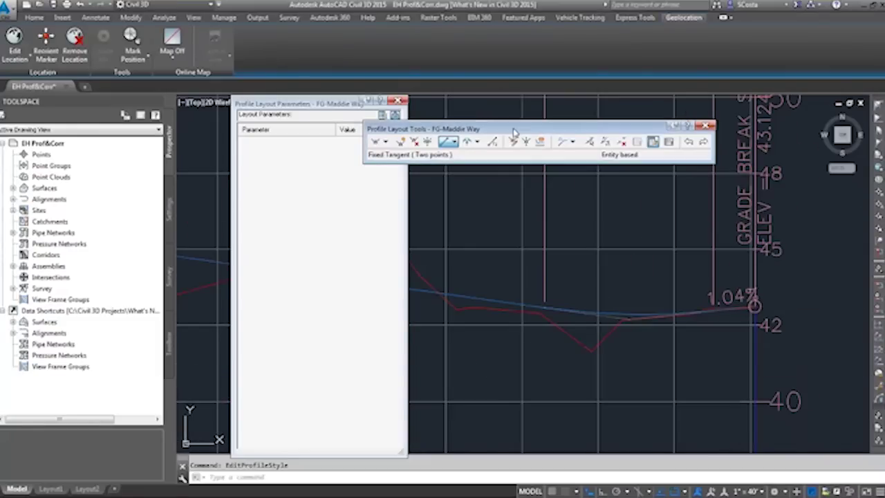
{"action": "left_click", "coordinate": [354, 122]}
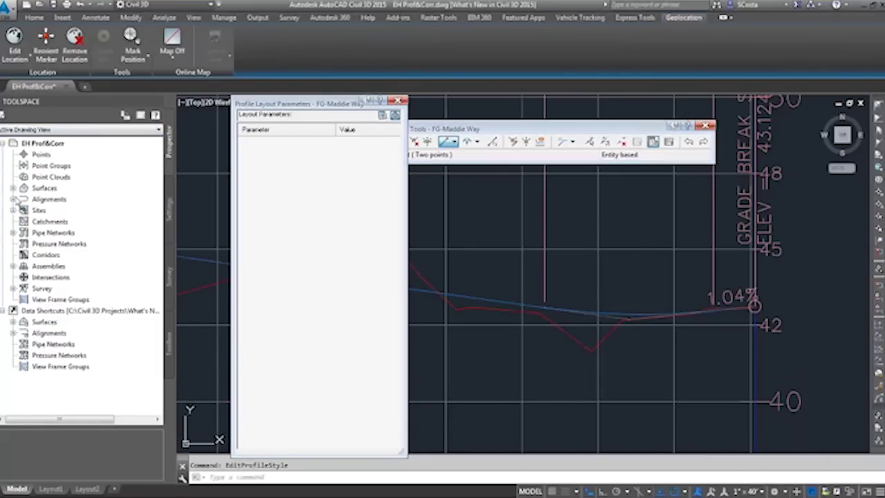
{"action": "scroll", "coordinate": [484, 235], "scroll_direction": "down", "scroll_amount": 4}
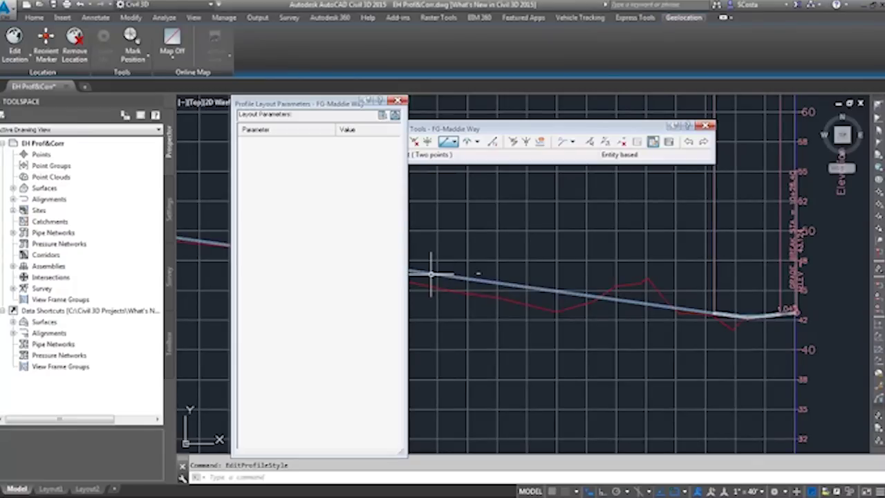
- Close the profile layout parameters and layout tools, and close the EH Prof&Corr drawing
{"action": "left_click", "coordinate": [396, 101]}
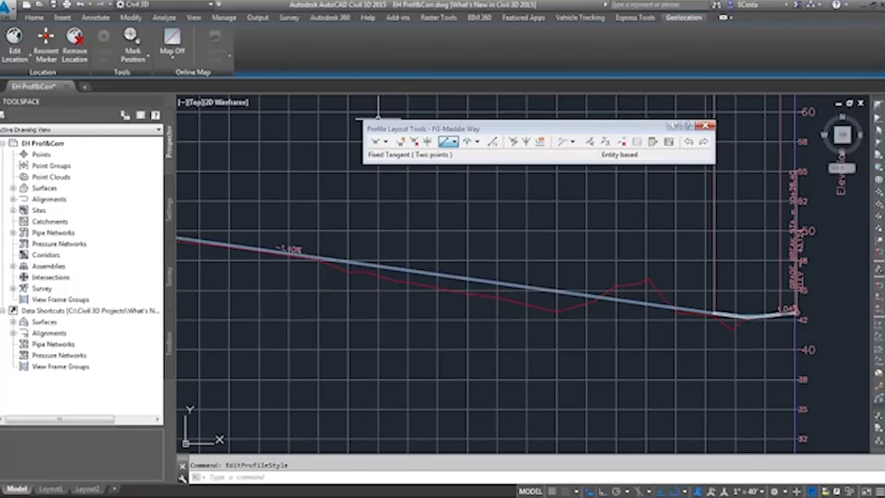
{"action": "left_click", "coordinate": [705, 126]}
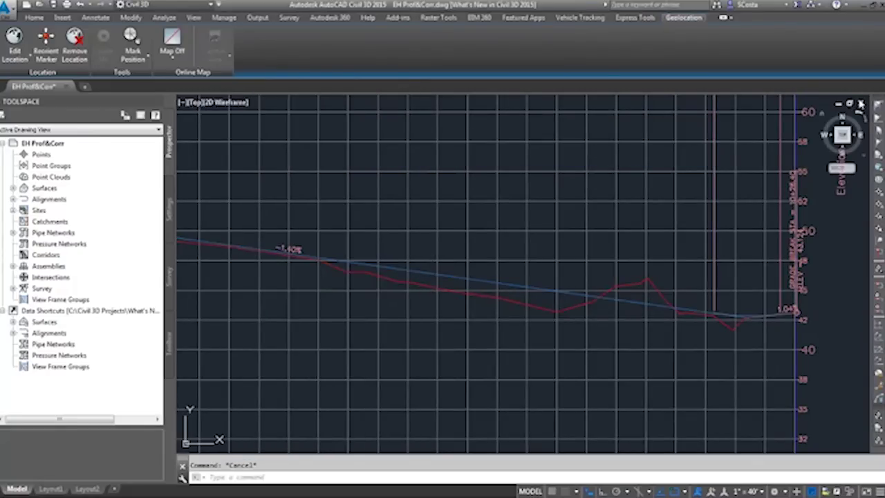
{"action": "left_click", "coordinate": [861, 104]}
{"action": "left_click", "coordinate": [486, 281]}
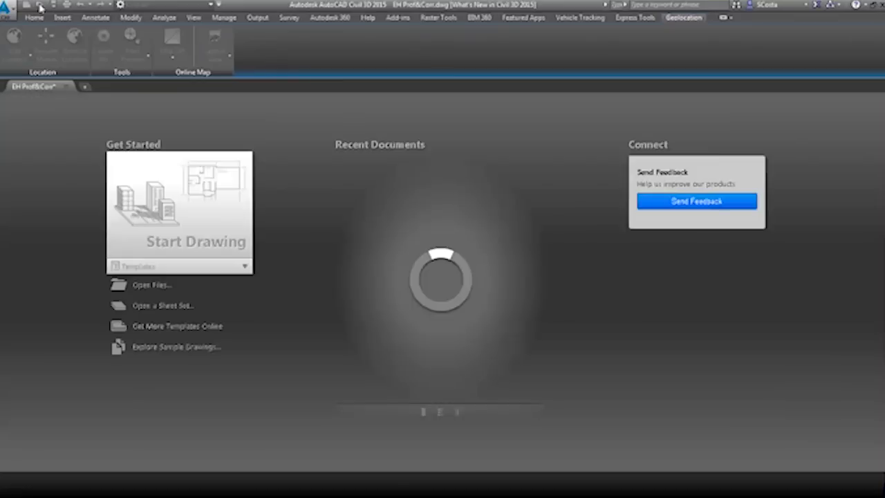
- Open PD-Annotation & Sliced Solids.dwg and split model space into two vertical viewports
{"action": "left_click", "coordinate": [39, 5]}
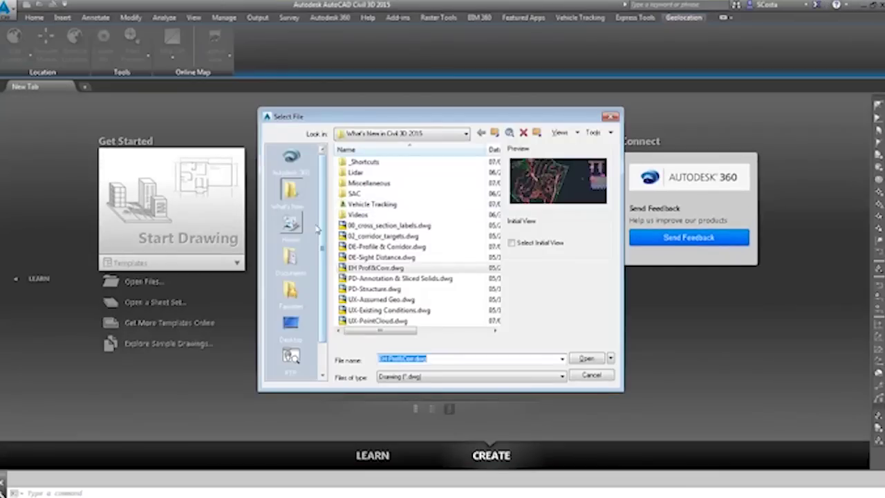
{"action": "double_click", "coordinate": [386, 279]}
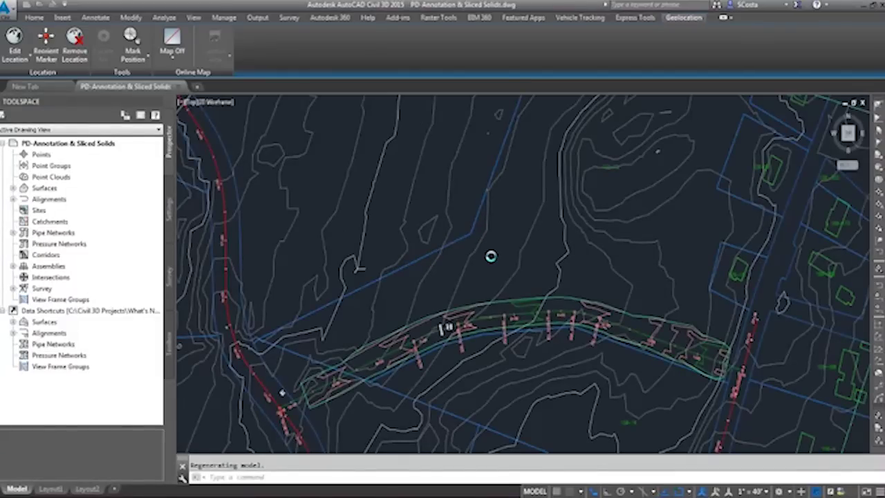
{"action": "left_click", "coordinate": [183, 101]}
{"action": "mouse_move", "coordinate": [215, 133]}
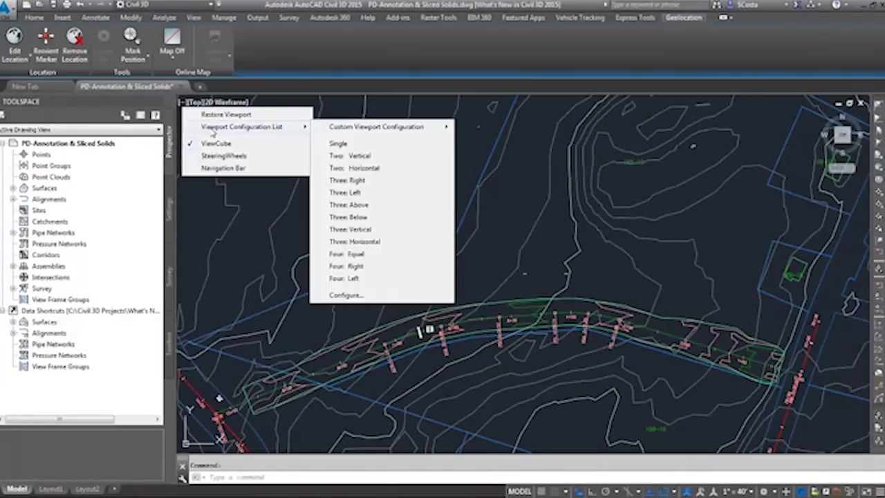
{"action": "left_click", "coordinate": [360, 155]}
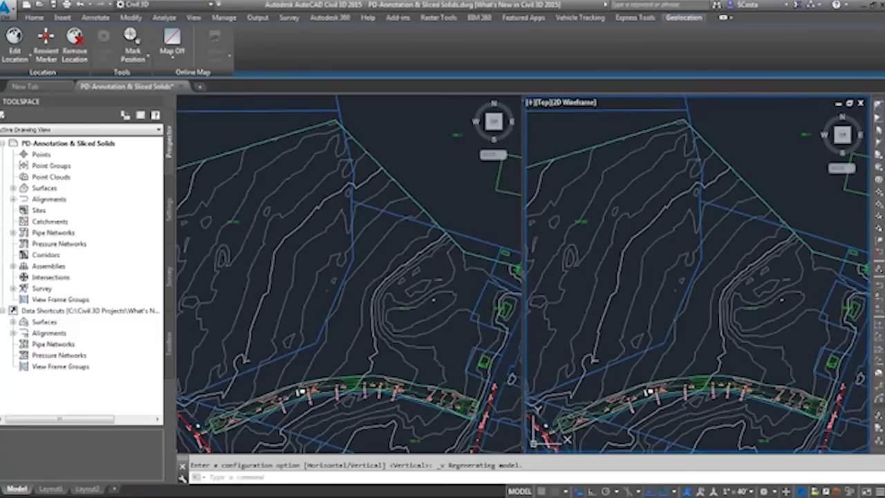
- Inspect the properties of the H-shaped 3D solid on the alignment near station 6+00 in the plan viewport
{"action": "left_click", "coordinate": [336, 340]}
{"action": "scroll", "coordinate": [343, 275], "scroll_direction": "up", "scroll_amount": 6}
{"action": "scroll", "coordinate": [344, 275], "scroll_direction": "up", "scroll_amount": 3}
{"action": "scroll", "coordinate": [346, 258], "scroll_direction": "up", "scroll_amount": 1}
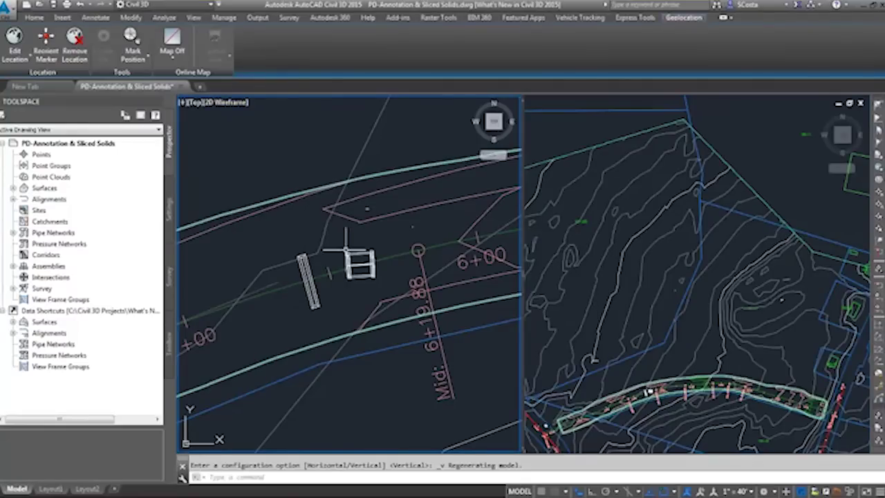
{"action": "double_click", "coordinate": [350, 256]}
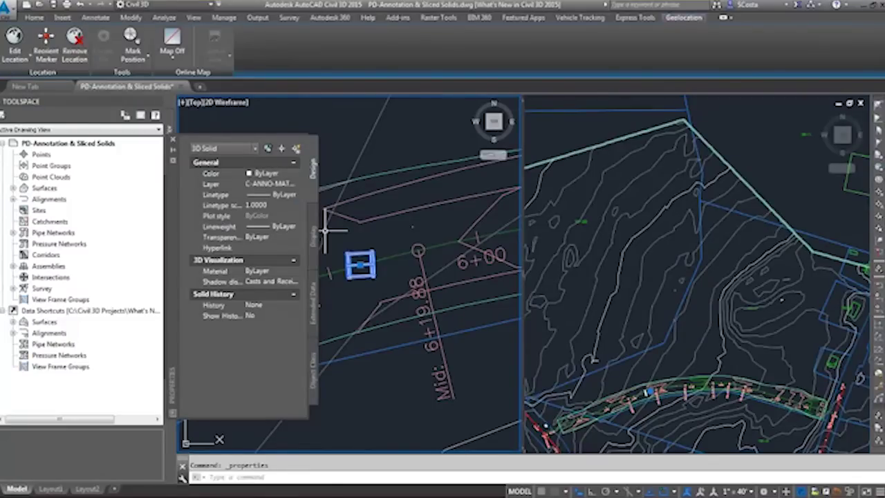
{"action": "key", "text": "Escape"}
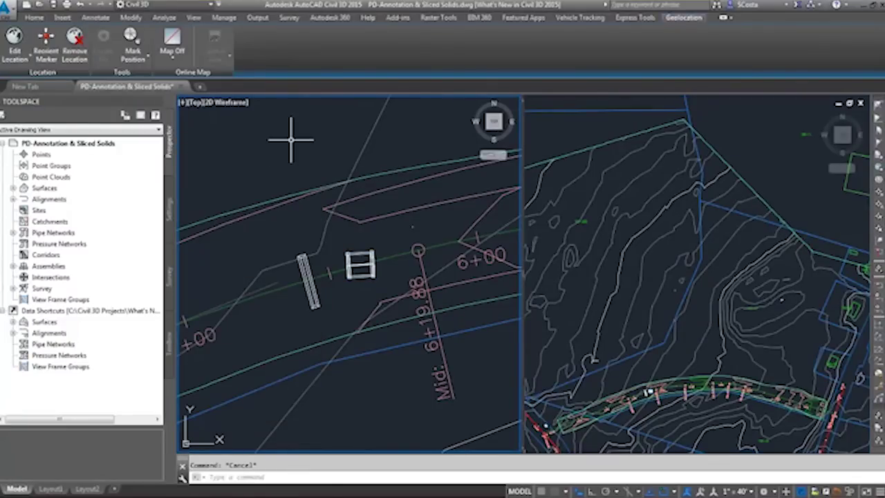
- Open the drawing PD-Structure.dwg
{"action": "key", "text": "ctrl+o"}
{"action": "left_click", "coordinate": [385, 221]}
{"action": "left_click", "coordinate": [385, 284]}
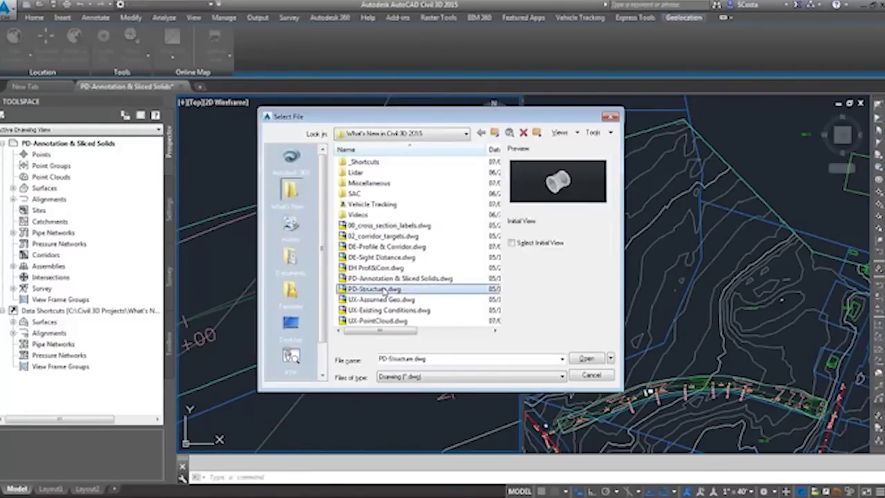
{"action": "double_click", "coordinate": [385, 285]}
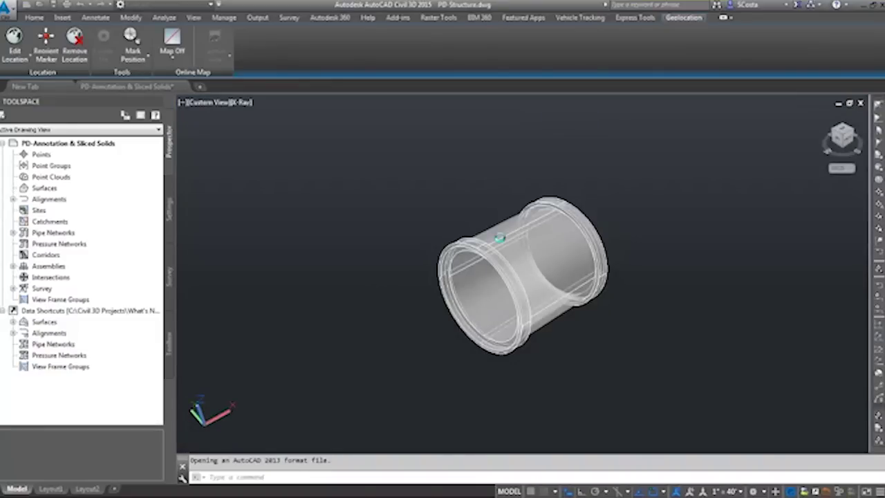
- Inspect the flanged pipe's 3D solid properties with the property list widened, and clear the selection
{"action": "left_click", "coordinate": [489, 242]}
{"action": "key", "text": "ctrl+1"}
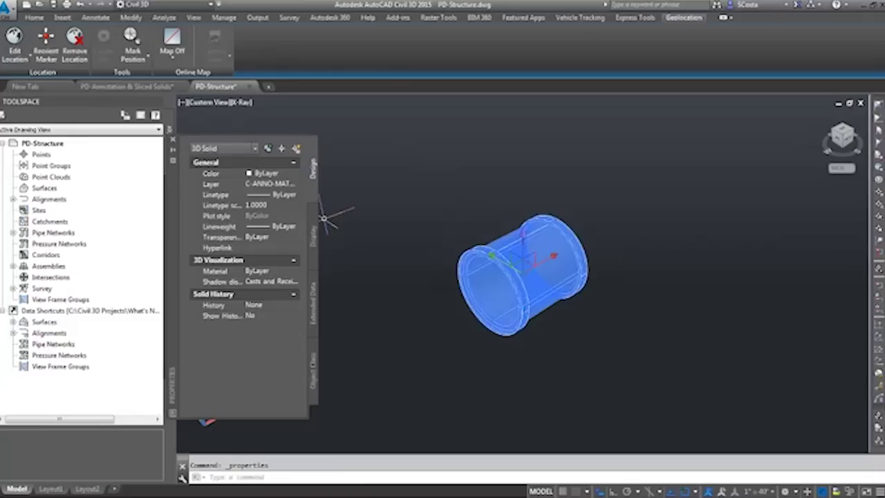
{"action": "left_click_drag", "start_coordinate": [315, 421], "coordinate": [467, 426]}
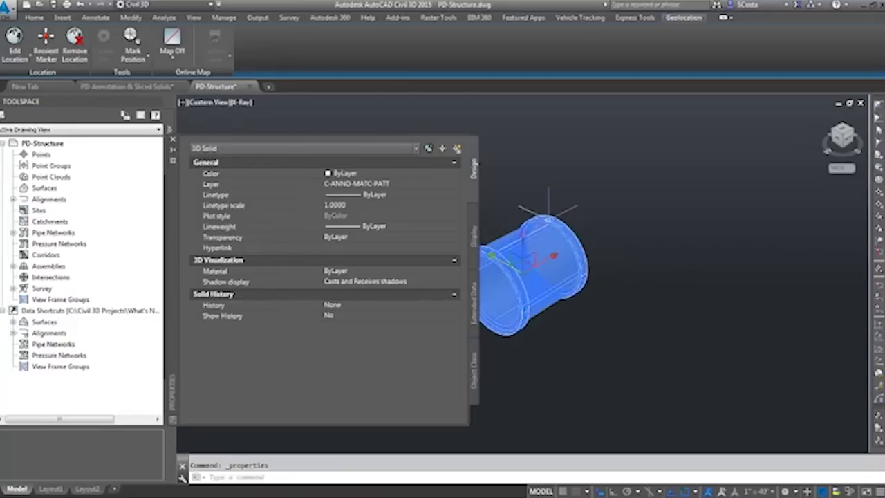
{"action": "key", "text": "Escape"}
{"action": "scroll", "coordinate": [545, 213], "scroll_direction": "up", "scroll_amount": 2}
{"action": "middle_click_drag", "start_coordinate": [548, 253], "coordinate": [631, 240]}
- Close the PD-Structure drawing and the object properties display
{"action": "left_click", "coordinate": [860, 102]}
{"action": "left_click", "coordinate": [474, 278]}
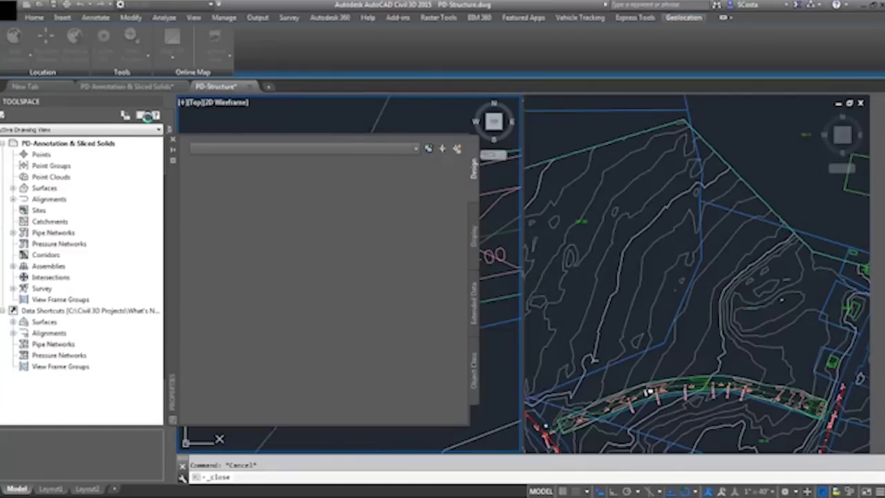
{"action": "left_click", "coordinate": [172, 141]}
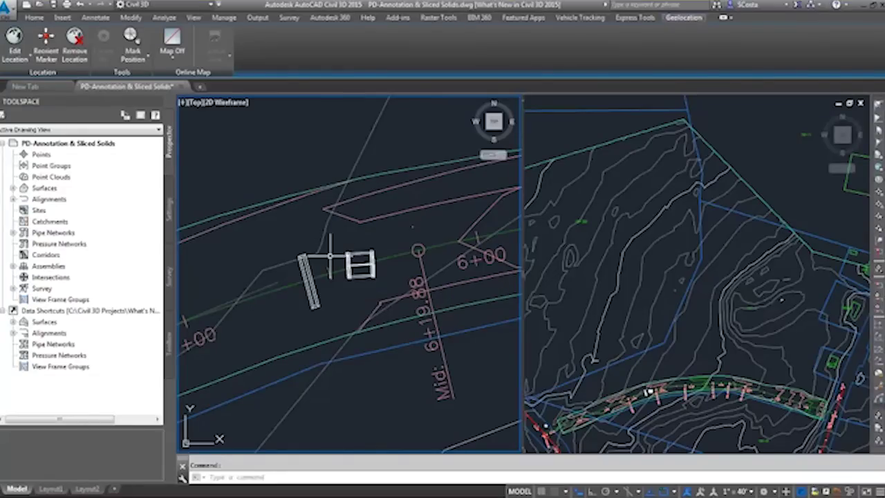
- Examine the profile view around station 6+00 in the second viewport and the H-shaped solid in the plan viewport
{"action": "left_click", "coordinate": [784, 229]}
{"action": "scroll", "coordinate": [783, 300], "scroll_direction": "down", "scroll_amount": 5}
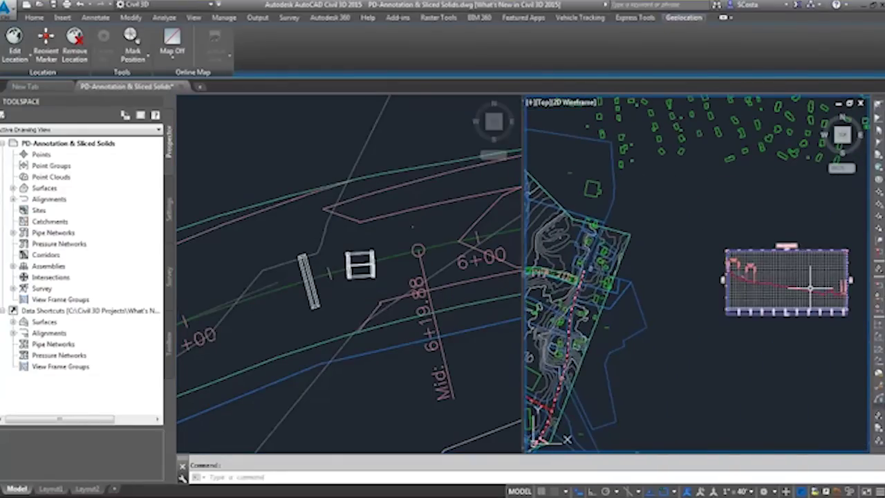
{"action": "scroll", "coordinate": [807, 289], "scroll_direction": "up", "scroll_amount": 4}
{"action": "scroll", "coordinate": [700, 281], "scroll_direction": "up", "scroll_amount": 2}
{"action": "scroll", "coordinate": [730, 304], "scroll_direction": "up", "scroll_amount": 2}
{"action": "scroll", "coordinate": [796, 423], "scroll_direction": "up", "scroll_amount": 3}
{"action": "scroll", "coordinate": [702, 356], "scroll_direction": "up", "scroll_amount": 2}
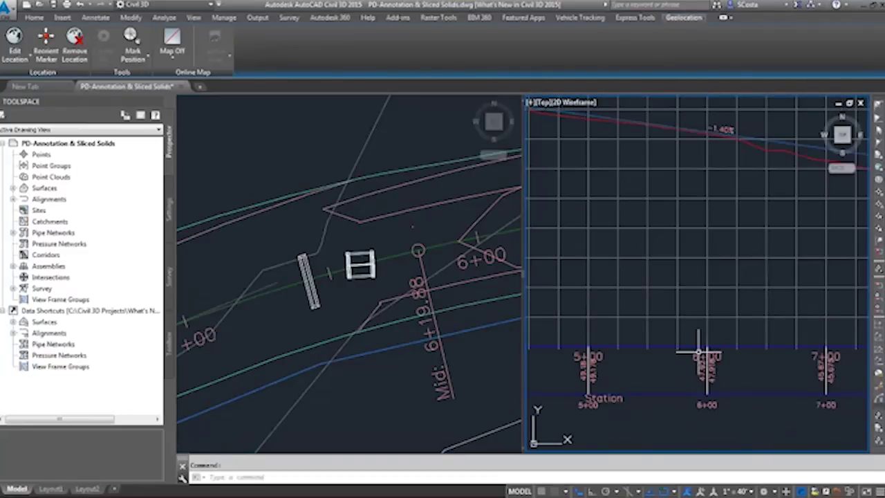
{"action": "scroll", "coordinate": [697, 305], "scroll_direction": "up", "scroll_amount": 2}
{"action": "left_click", "coordinate": [345, 220]}
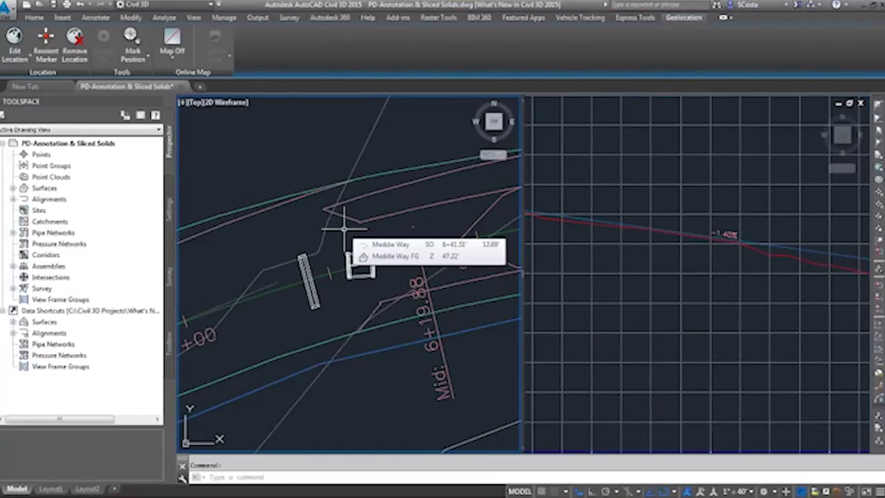
{"action": "left_click", "coordinate": [350, 260]}
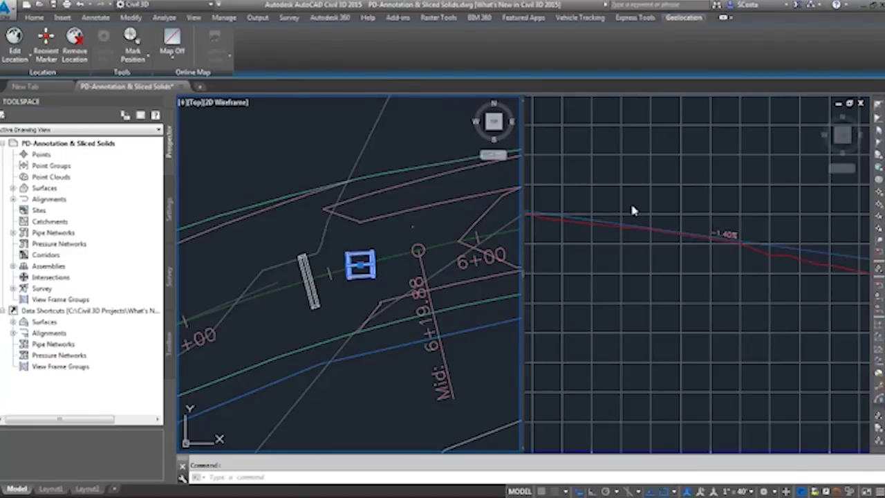
{"action": "key", "text": "Escape"}
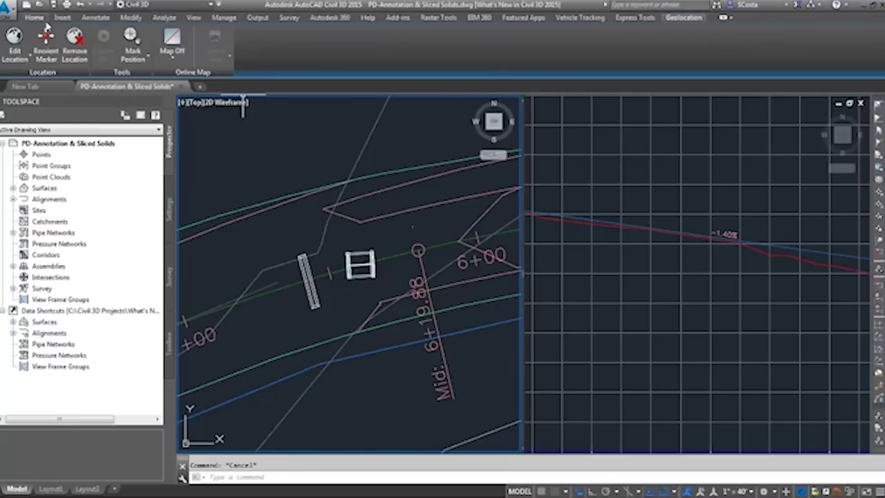
- Start projecting the narrow slanted solid and the H-shaped solid from plan into the Maddie Way profile view
{"action": "left_click", "coordinate": [35, 17]}
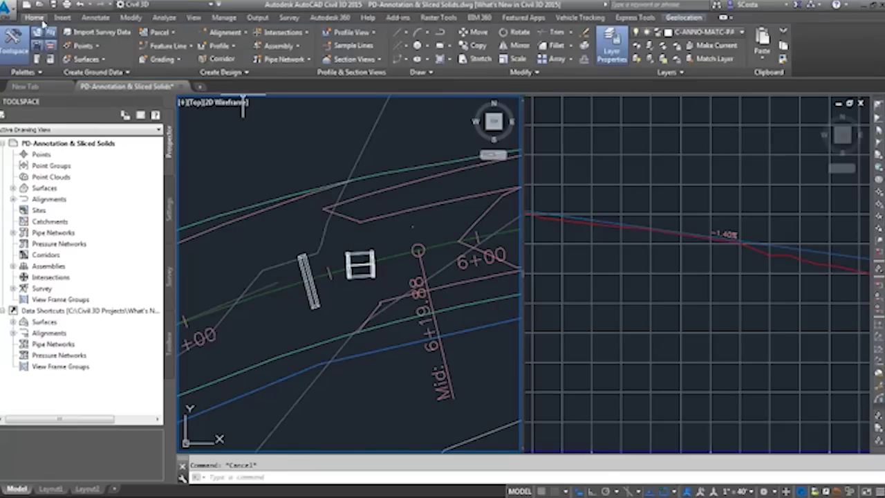
{"action": "left_click", "coordinate": [353, 34]}
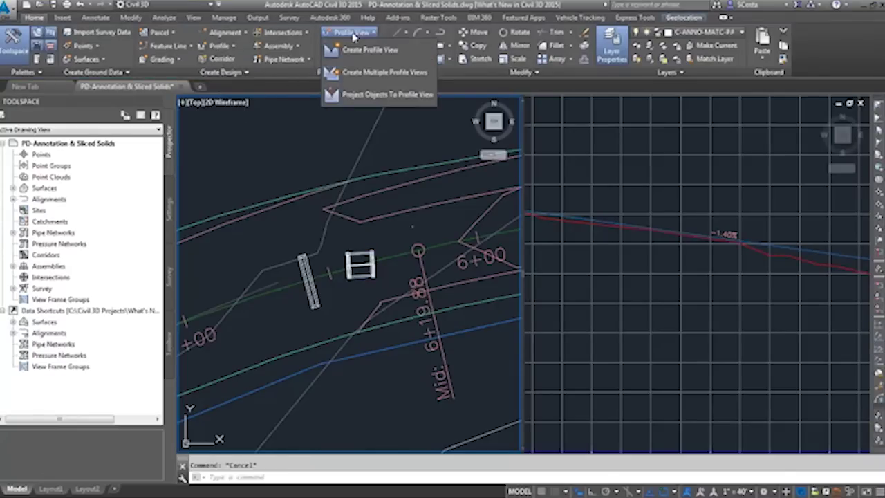
{"action": "left_click", "coordinate": [363, 94]}
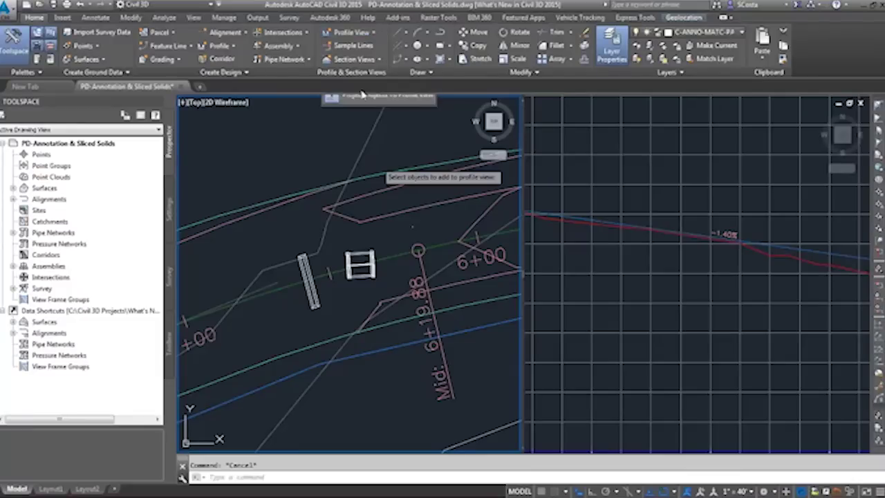
{"action": "left_click", "coordinate": [308, 280]}
{"action": "left_click", "coordinate": [359, 265]}
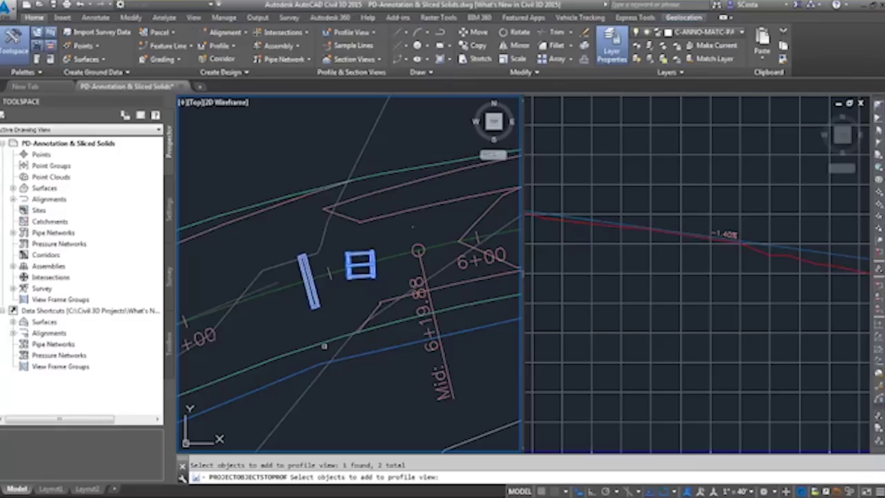
{"action": "key", "text": "Return"}
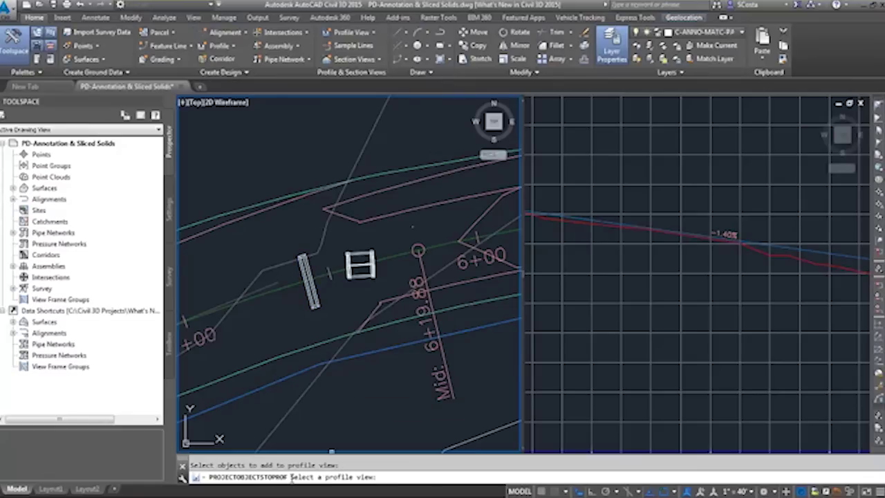
{"action": "left_click", "coordinate": [681, 255]}
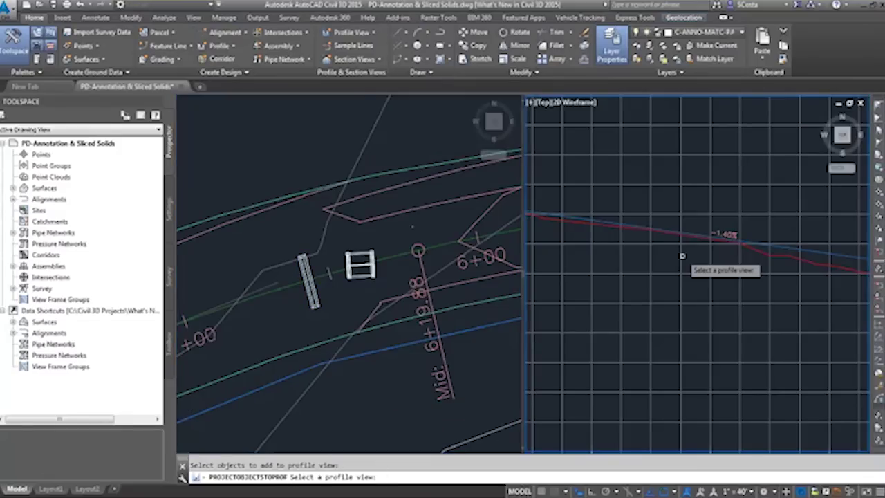
{"action": "left_click", "coordinate": [680, 253]}
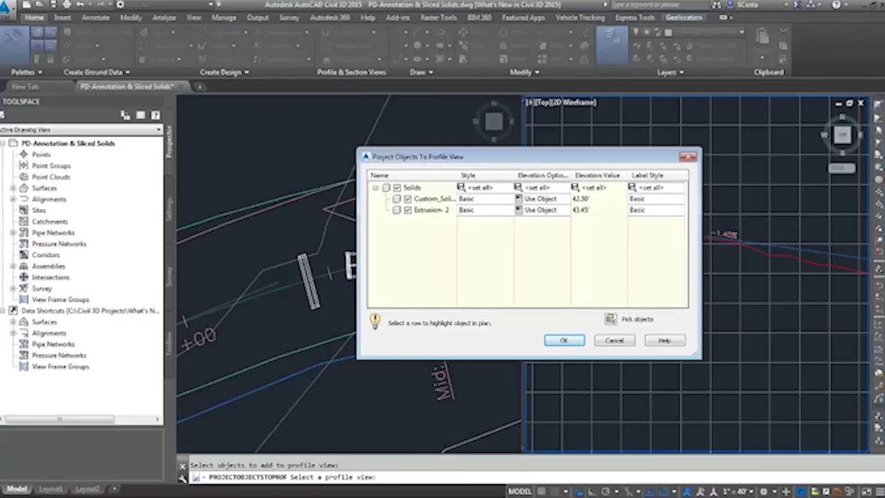
- Assign the Solids projection style to both solids and create their projections in the profile view
{"action": "left_click", "coordinate": [477, 199]}
{"action": "left_click", "coordinate": [402, 229]}
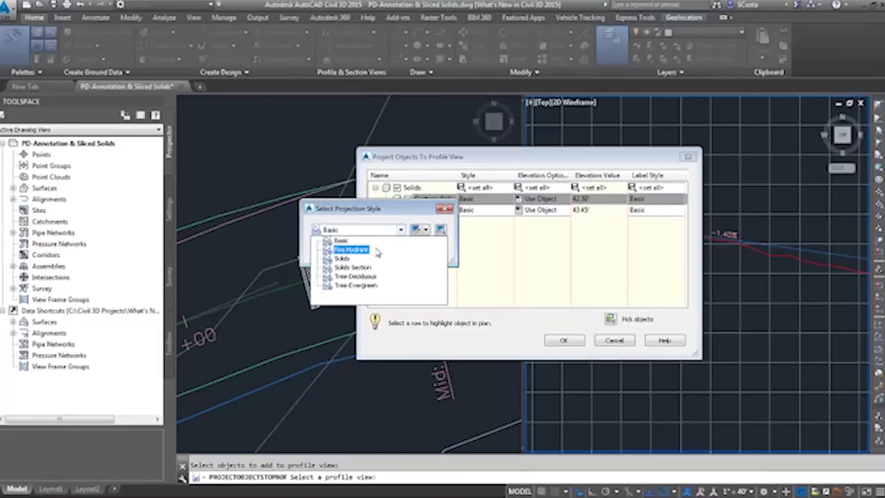
{"action": "left_click", "coordinate": [355, 268]}
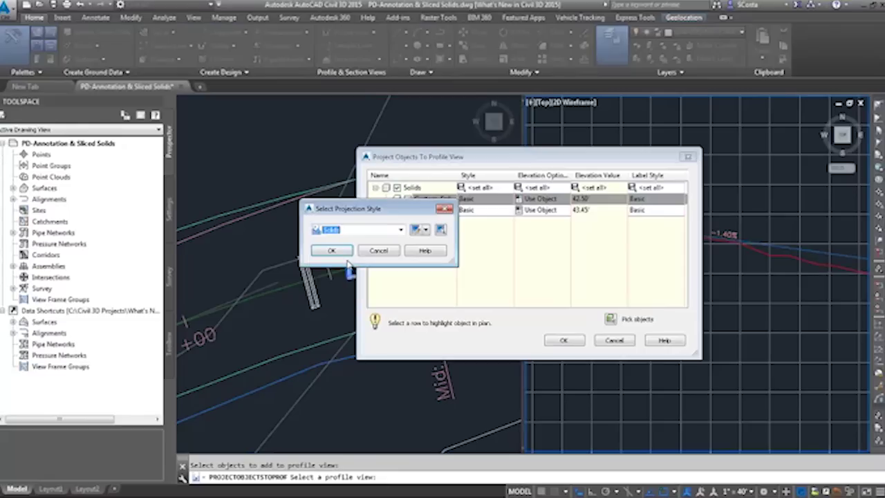
{"action": "left_click", "coordinate": [380, 302]}
{"action": "left_click", "coordinate": [487, 213]}
{"action": "left_click", "coordinate": [380, 233]}
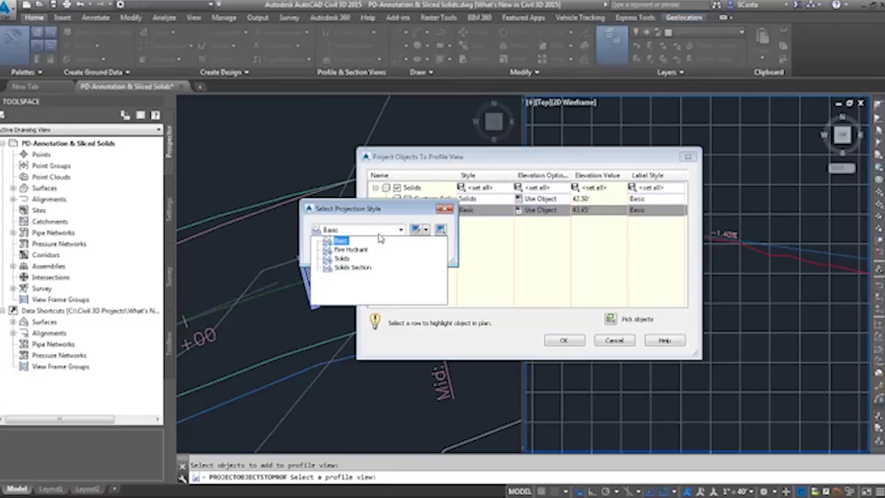
{"action": "left_click", "coordinate": [349, 259]}
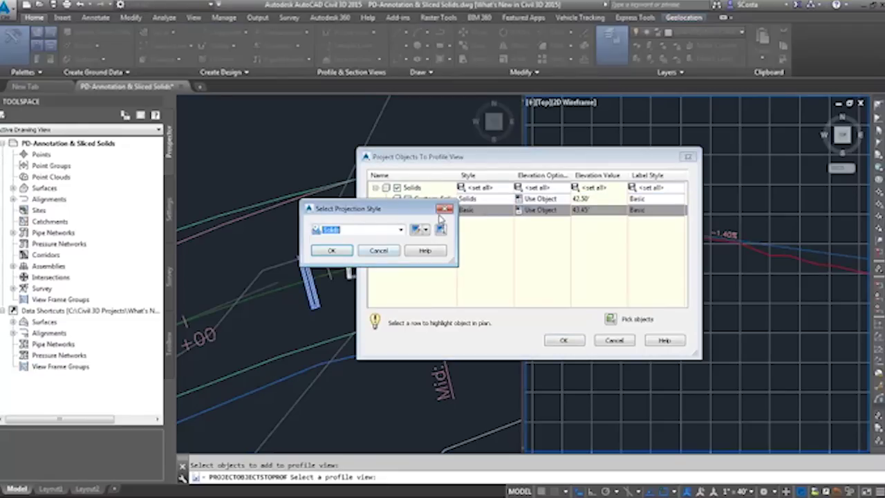
{"action": "left_click_drag", "start_coordinate": [371, 216], "coordinate": [309, 158]}
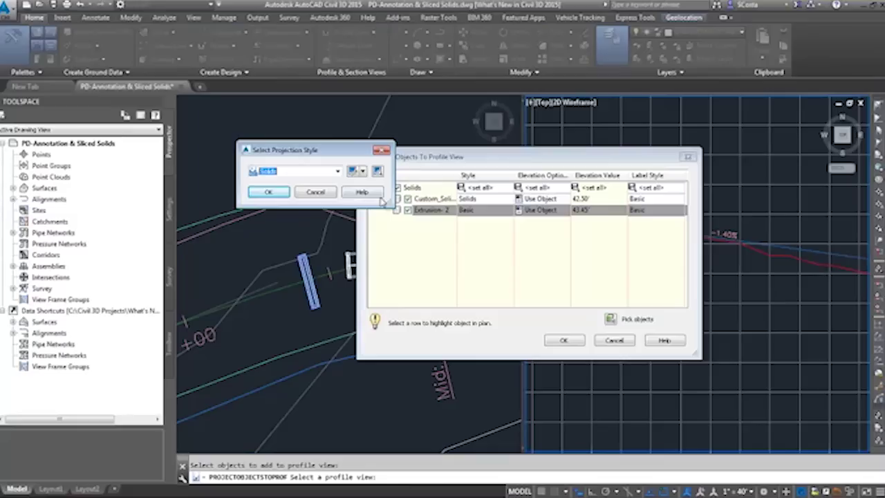
{"action": "key", "text": "Return"}
{"action": "left_click_drag", "start_coordinate": [514, 176], "coordinate": [550, 177]}
{"action": "left_click", "coordinate": [563, 340]}
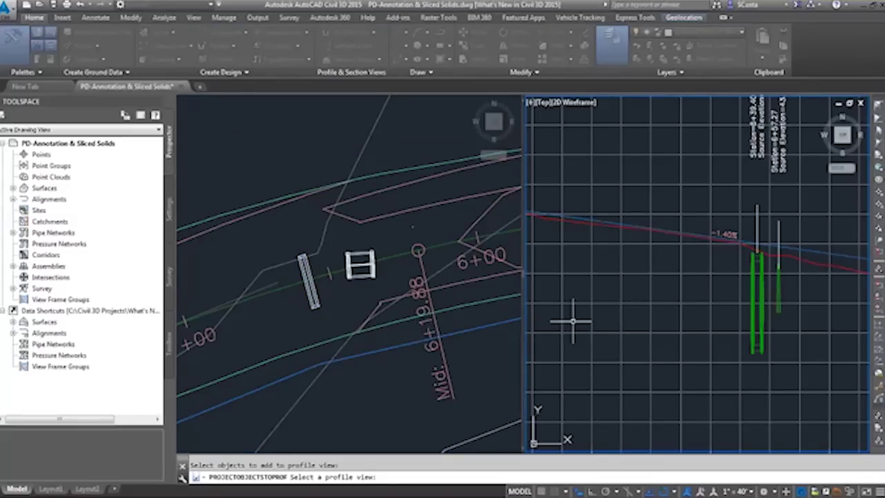
- Examine both projected solids in the profile view against their plan shapes, selecting the larger projection and clearing the selection
{"action": "scroll", "coordinate": [751, 273], "scroll_direction": "up", "scroll_amount": 3}
{"action": "scroll", "coordinate": [756, 282], "scroll_direction": "up", "scroll_amount": 3}
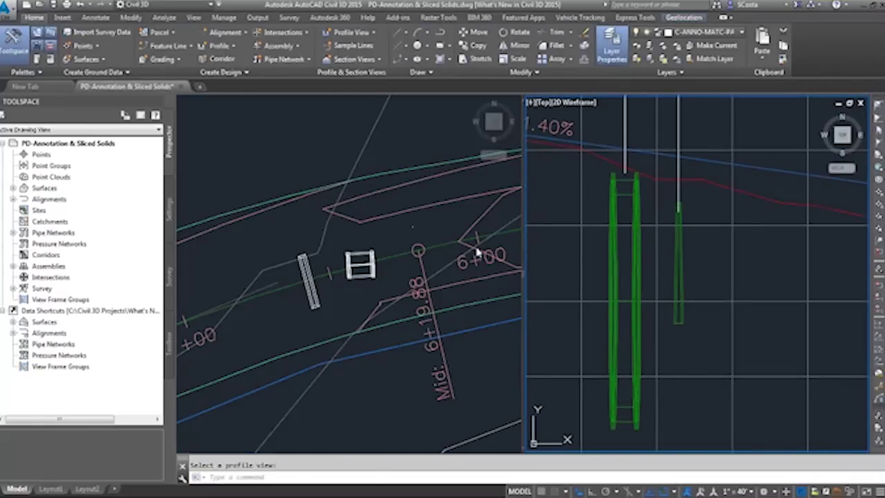
{"action": "left_click", "coordinate": [335, 258]}
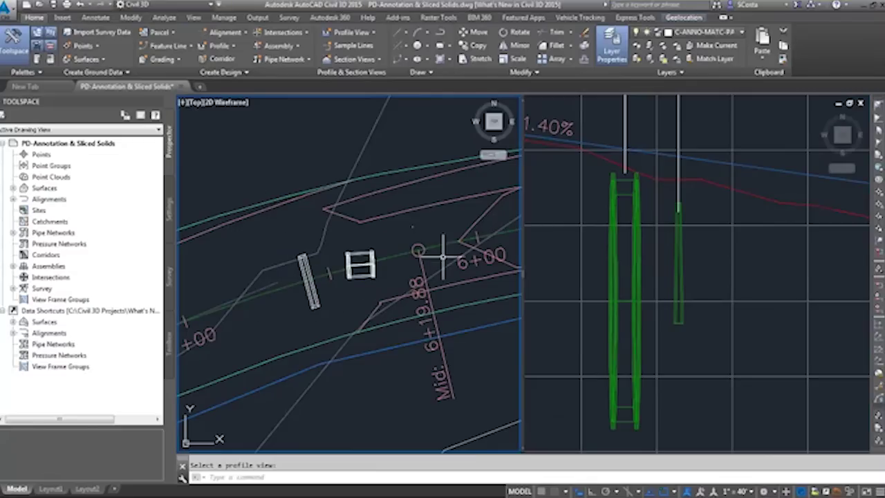
{"action": "left_click", "coordinate": [643, 239]}
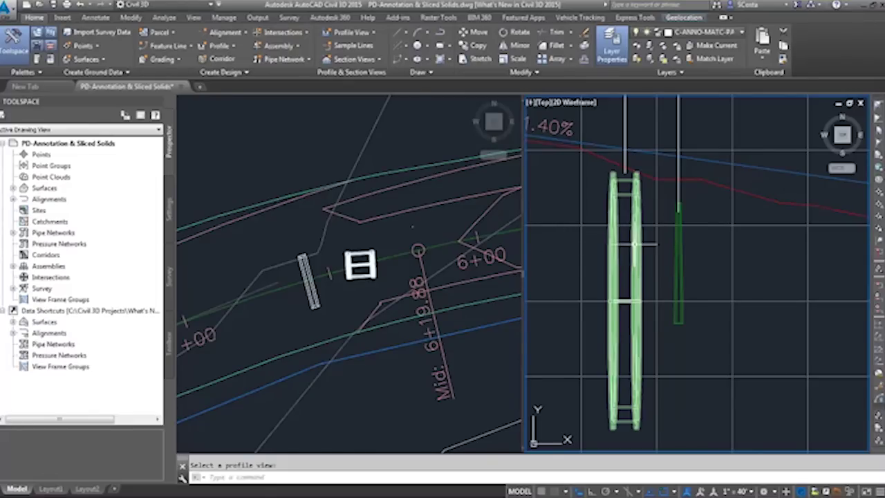
{"action": "mouse_move", "coordinate": [640, 246]}
{"action": "middle_mouse_down"}
{"action": "mouse_move", "coordinate": [681, 222]}
{"action": "mouse_move", "coordinate": [668, 216]}
{"action": "middle_mouse_up"}
{"action": "mouse_move", "coordinate": [668, 216]}
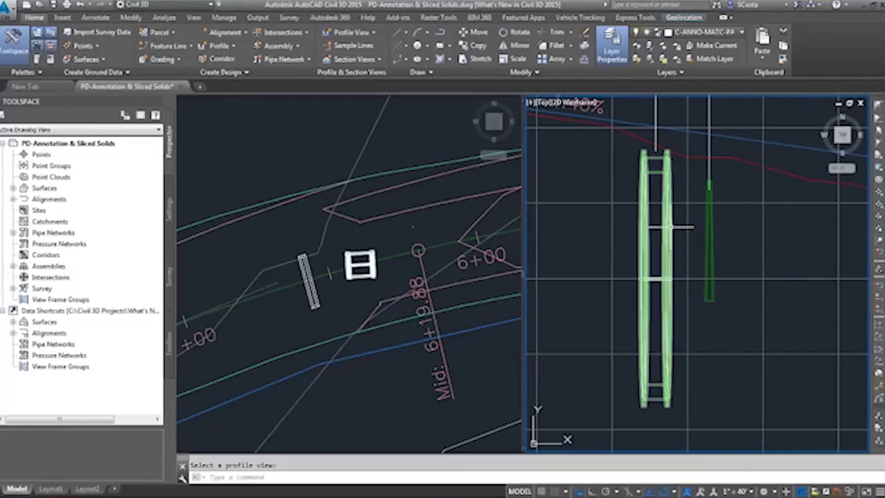
{"action": "left_click", "coordinate": [657, 225]}
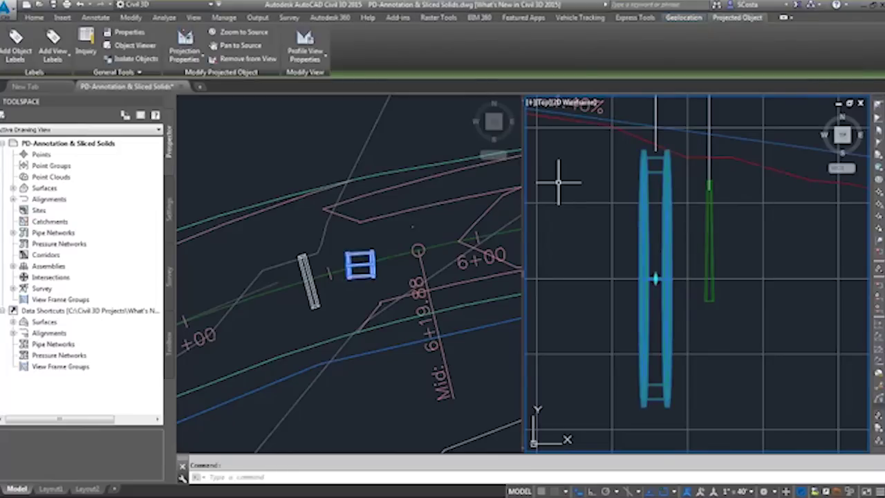
{"action": "mouse_move", "coordinate": [559, 182]}
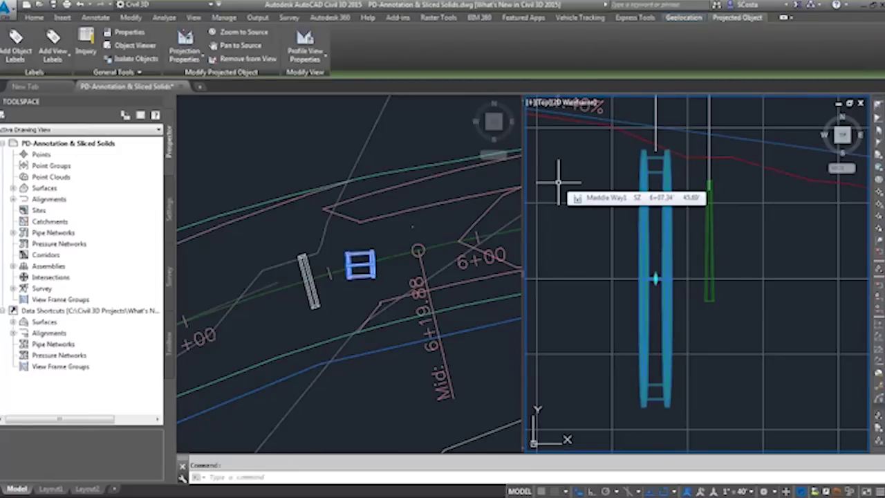
{"action": "right_click", "coordinate": [561, 182]}
{"action": "key", "text": "Escape"}
{"action": "key", "text": "Escape"}
- Change the projection style of all projected solids to Solids Section in the Maddie Way profile view's properties
{"action": "left_click", "coordinate": [603, 278]}
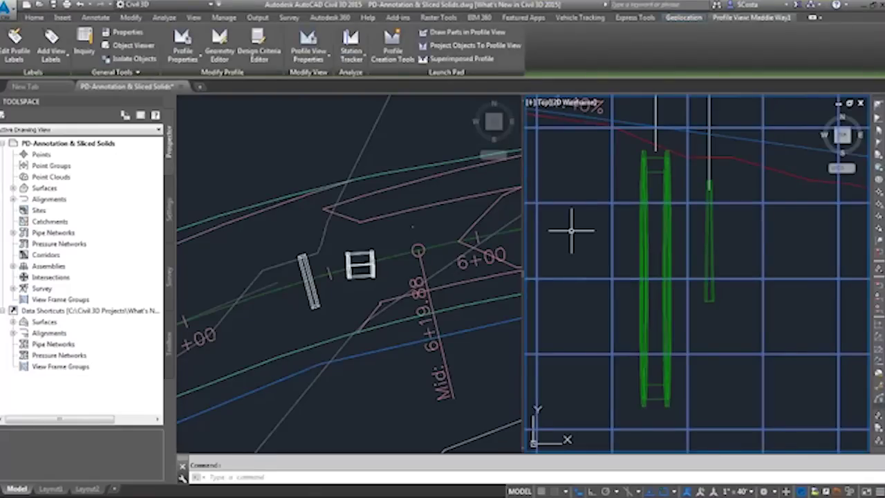
{"action": "double_click", "coordinate": [593, 314]}
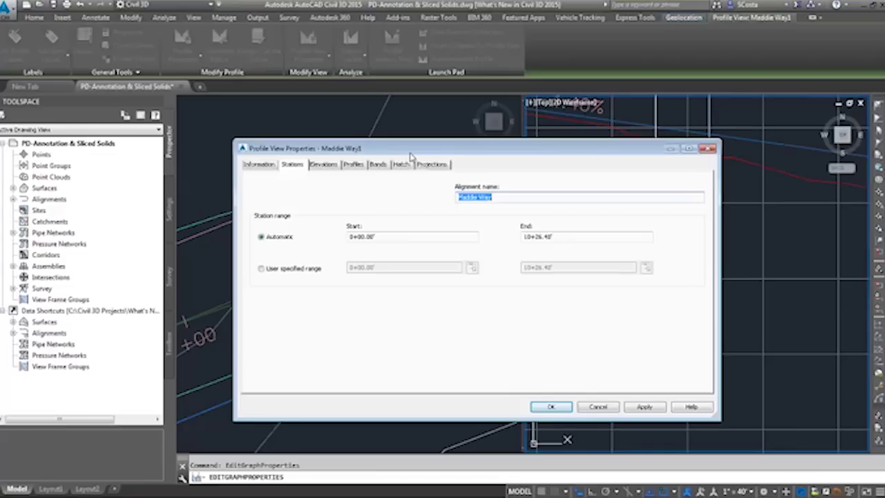
{"action": "left_click", "coordinate": [431, 165]}
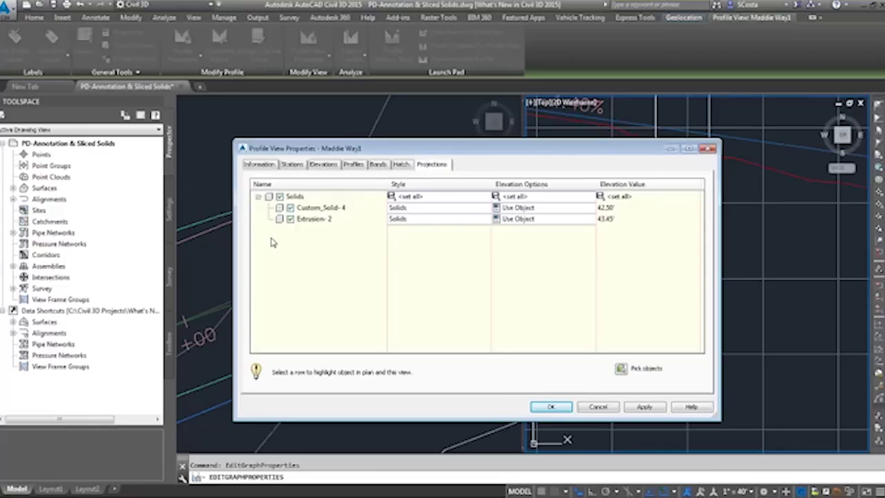
{"action": "left_click", "coordinate": [392, 197]}
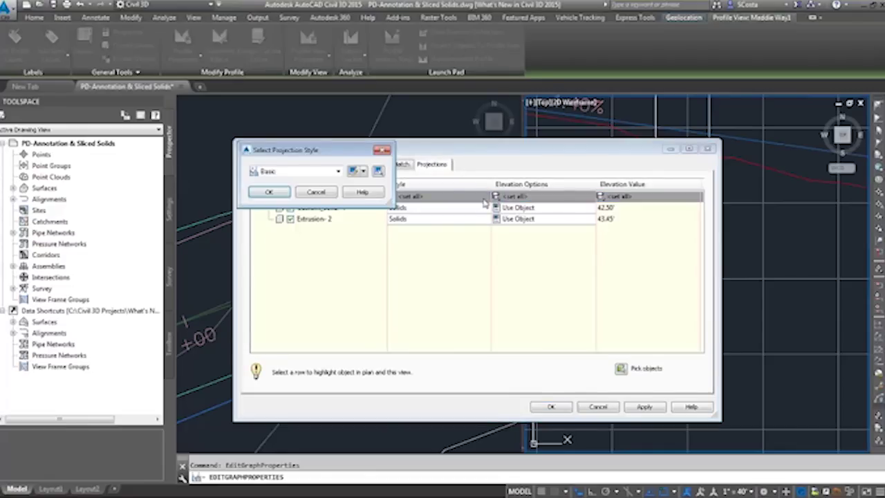
{"action": "left_click", "coordinate": [338, 171]}
{"action": "left_click", "coordinate": [291, 209]}
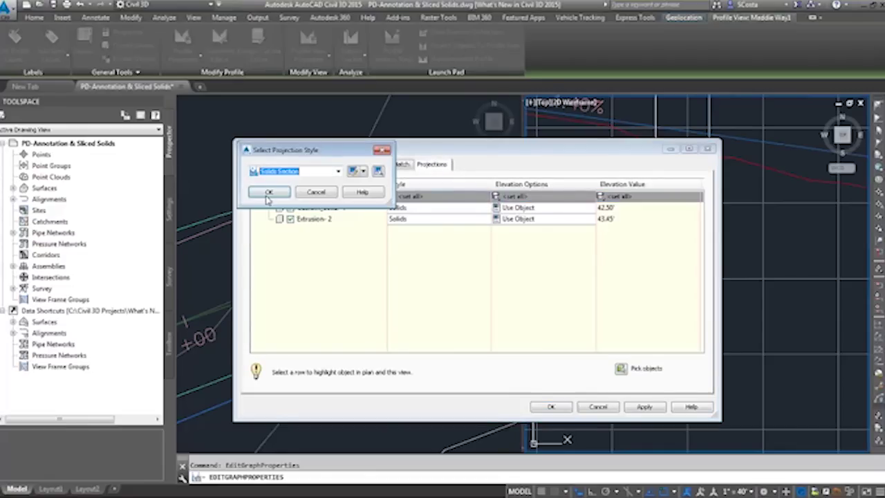
{"action": "left_click", "coordinate": [267, 196]}
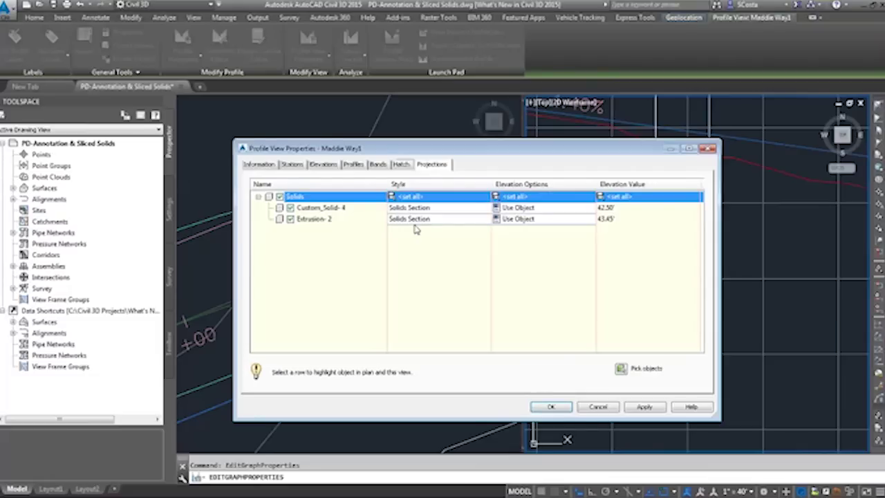
{"action": "left_click", "coordinate": [566, 411]}
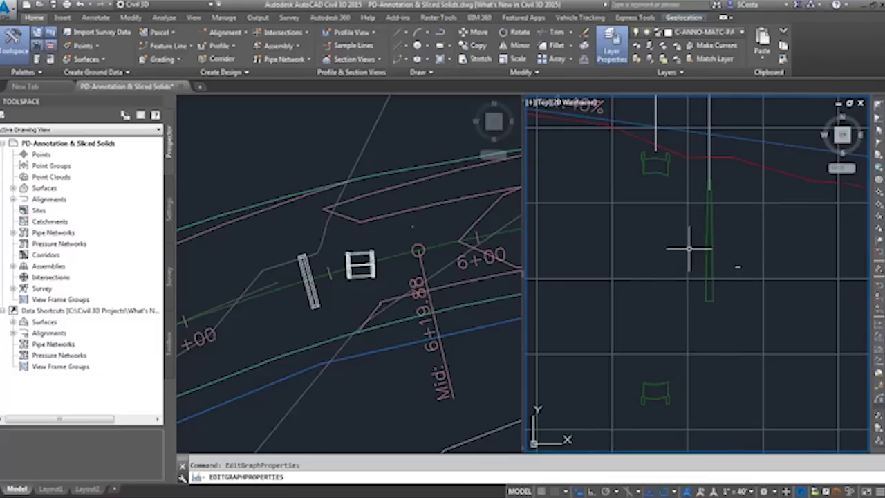
{"action": "key", "text": "Escape"}
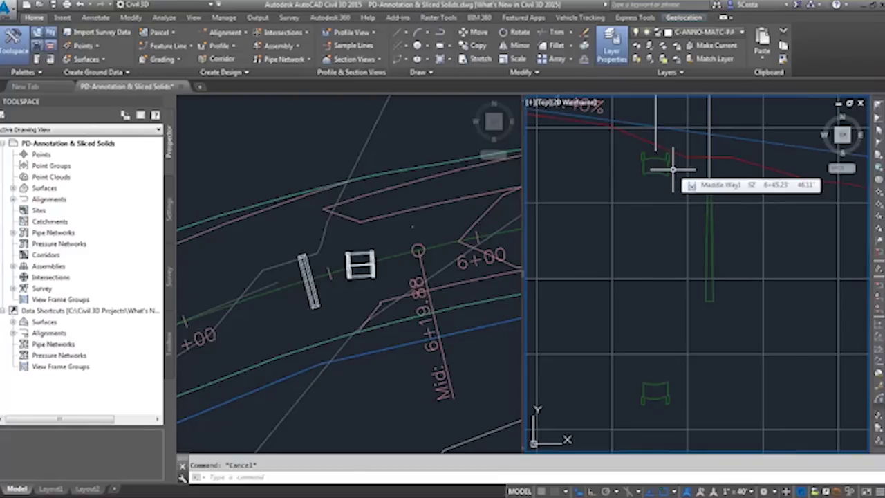
{"action": "left_click", "coordinate": [372, 272]}
{"action": "left_click", "coordinate": [372, 273]}
{"action": "type", "text": "ro"}
{"action": "key", "text": "Return"}
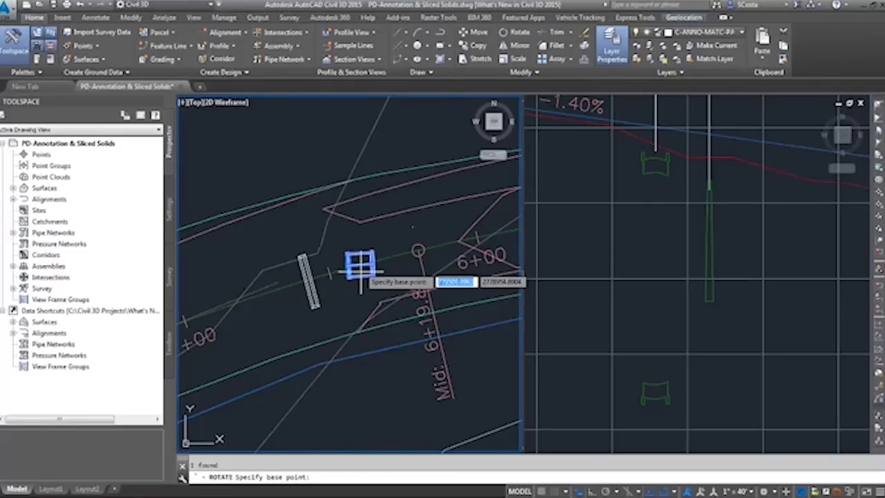
{"action": "left_click", "coordinate": [364, 278]}
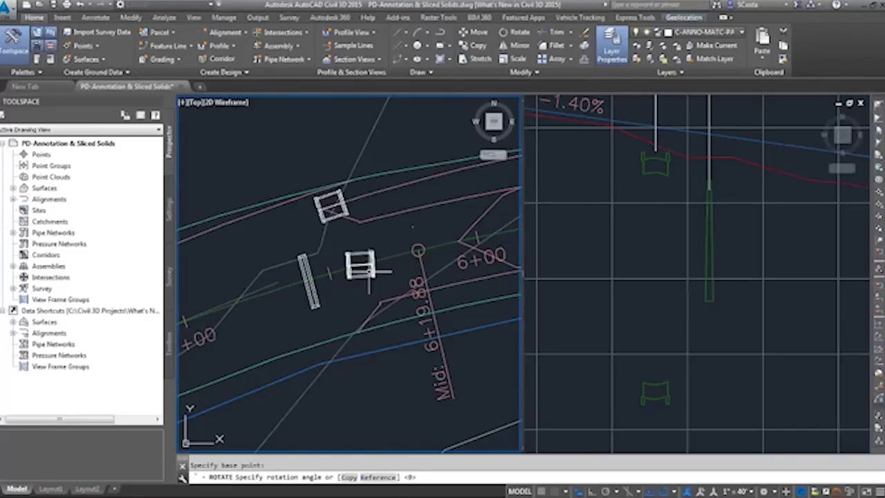
{"action": "key", "text": "Escape"}
- Turn object snap off and rotate the H-shaped solid in plan by about 322 degrees around its centre
{"action": "key", "text": "F3"}
{"action": "key", "text": "Return"}
{"action": "left_click", "coordinate": [360, 270]}
{"action": "key", "text": "Return"}
{"action": "left_click", "coordinate": [360, 266]}
{"action": "left_click", "coordinate": [380, 275]}
- Rotate the H-shaped solid in plan a second time around its centre, leaving it skewed to the alignment
{"action": "key", "text": "Return"}
{"action": "left_click", "coordinate": [361, 267]}
{"action": "key", "text": "Return"}
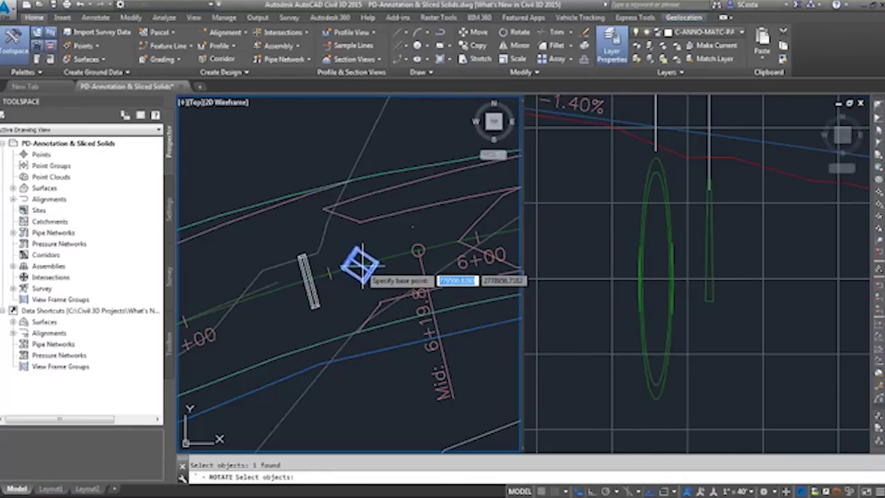
{"action": "left_click", "coordinate": [363, 271]}
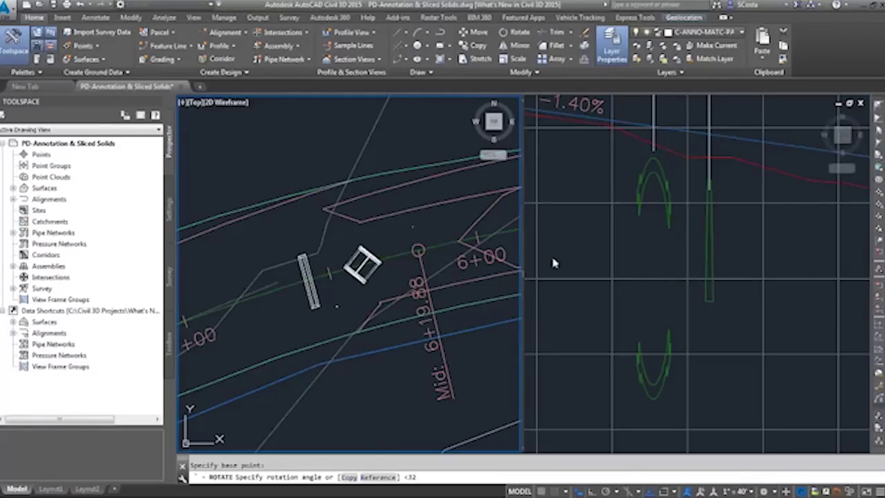
{"action": "key", "text": "Return"}
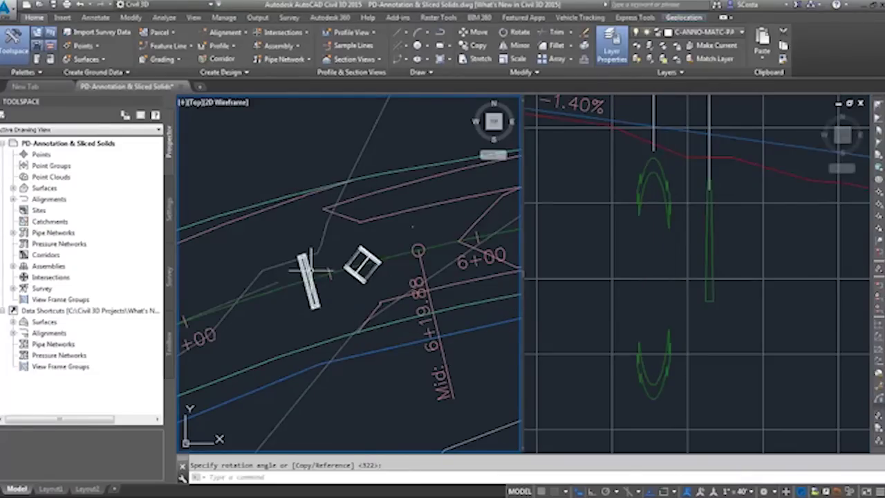
{"action": "key", "text": "Escape"}
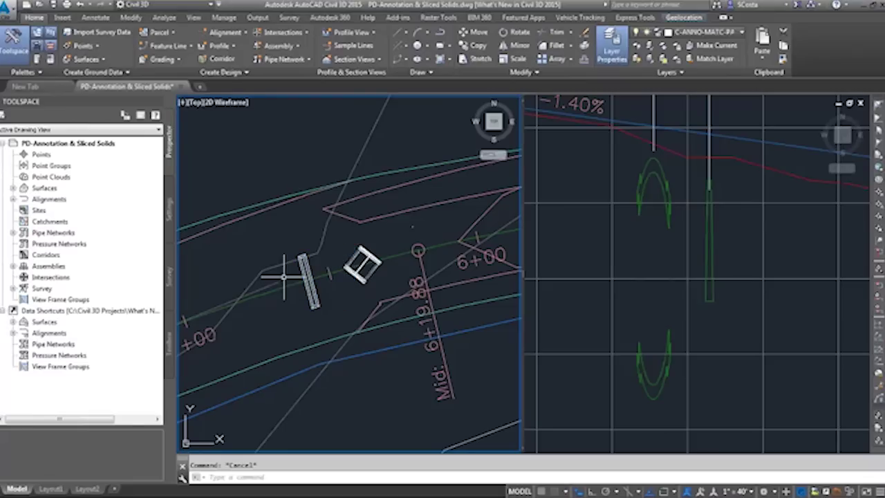
{"action": "left_click", "coordinate": [627, 249]}
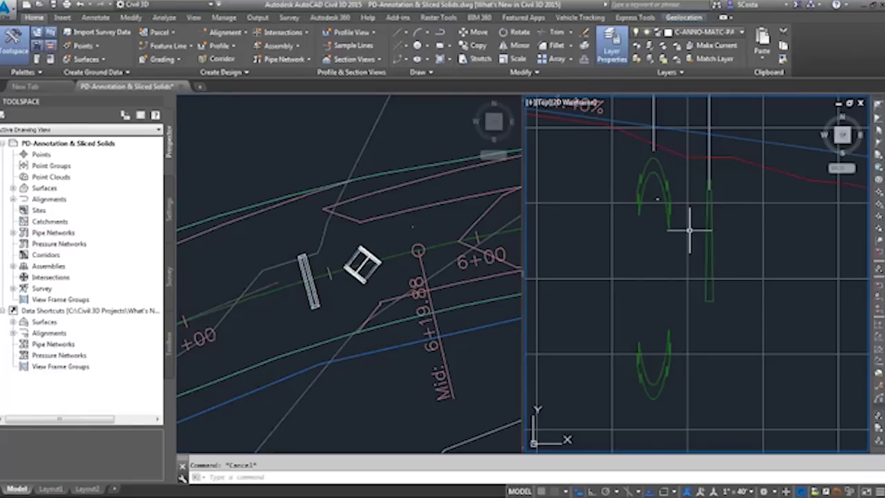
{"action": "left_click", "coordinate": [644, 185]}
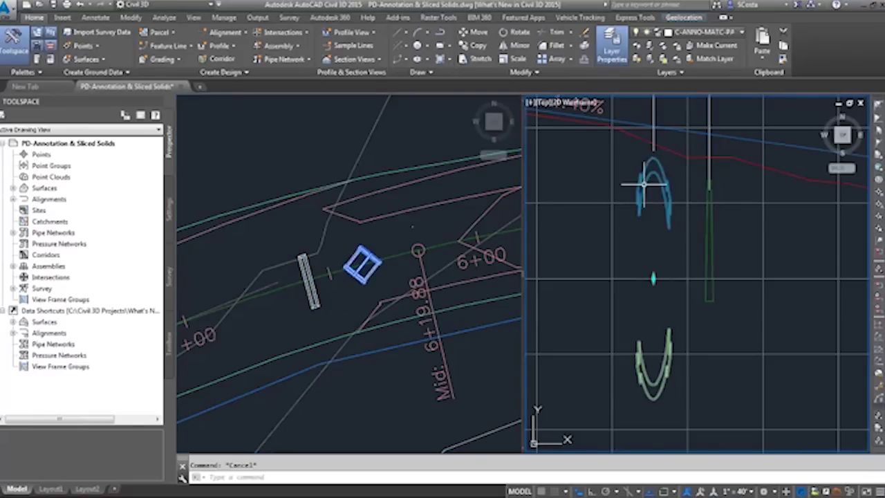
{"action": "right_click", "coordinate": [559, 160]}
{"action": "left_click", "coordinate": [621, 315]}
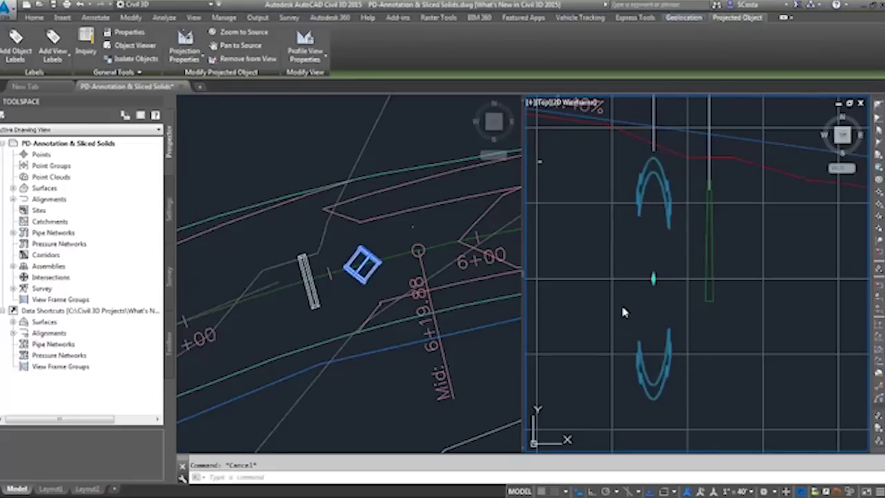
{"action": "key", "text": "Escape"}
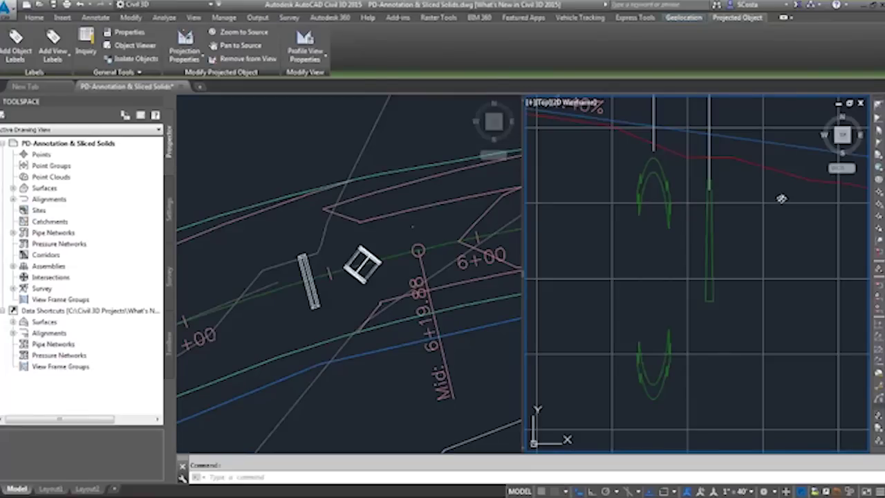
{"action": "double_click", "coordinate": [667, 202]}
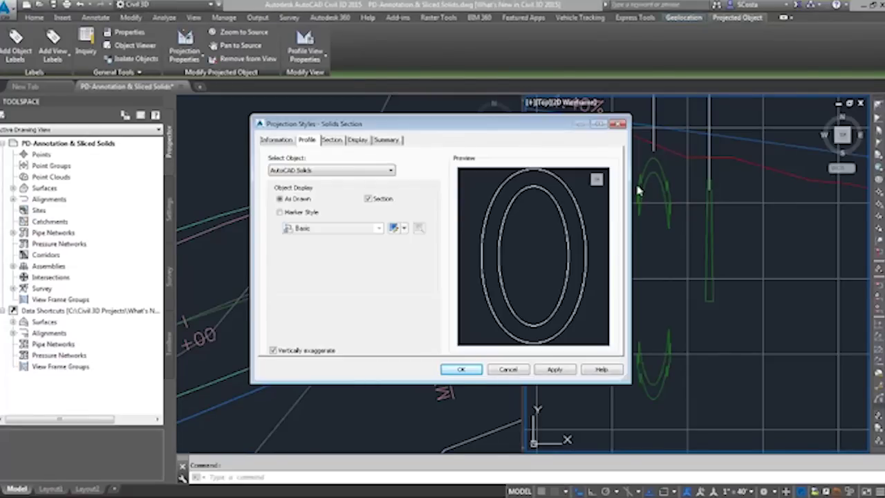
{"action": "key", "text": "Escape"}
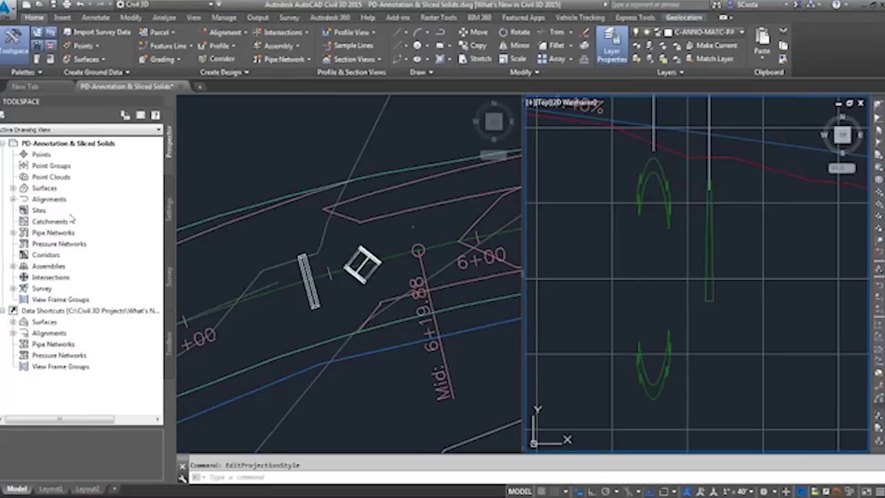
- Review how the Solids Section projection style displays AutoCAD solids in profile, opening it from the H-shaped solid's projection and discarding changes
{"action": "left_click", "coordinate": [632, 227]}
{"action": "left_click", "coordinate": [657, 200]}
{"action": "left_click", "coordinate": [645, 189]}
{"action": "right_click", "coordinate": [614, 182]}
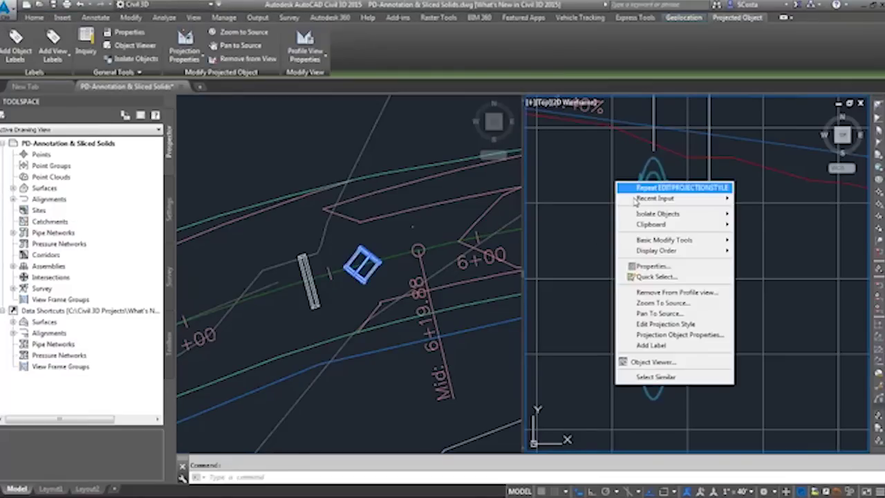
{"action": "left_click", "coordinate": [672, 323]}
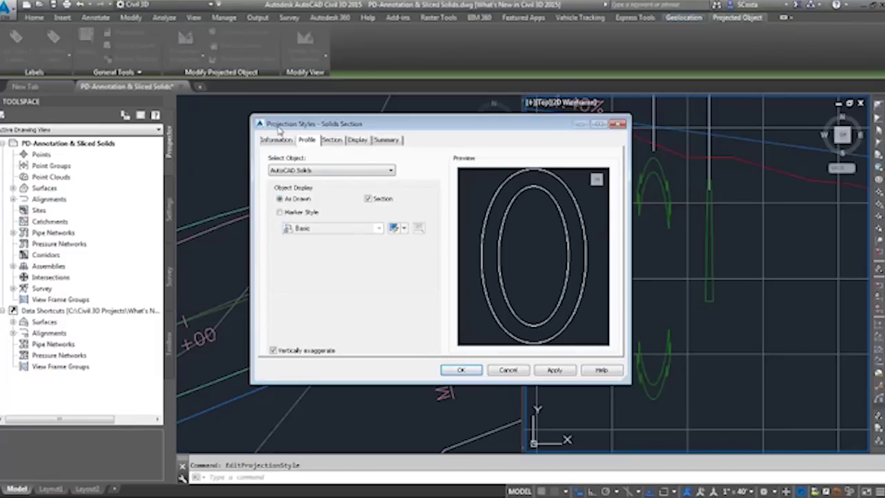
{"action": "left_click_drag", "start_coordinate": [279, 128], "coordinate": [242, 131]}
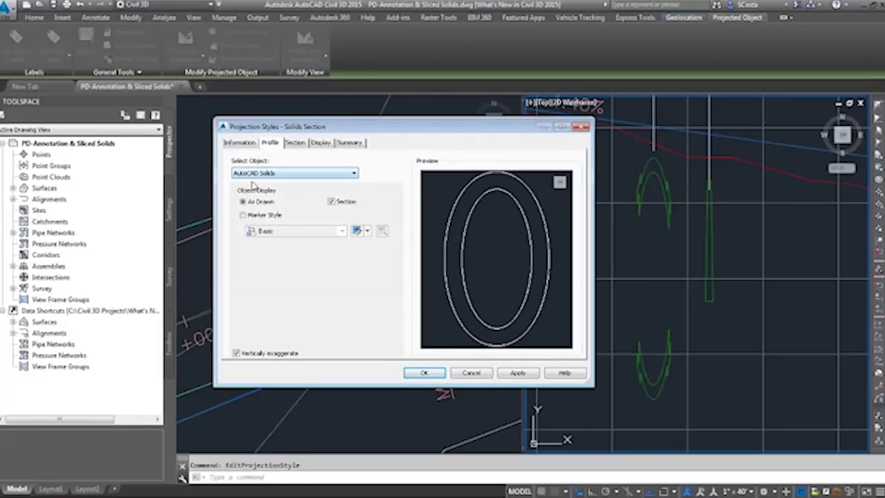
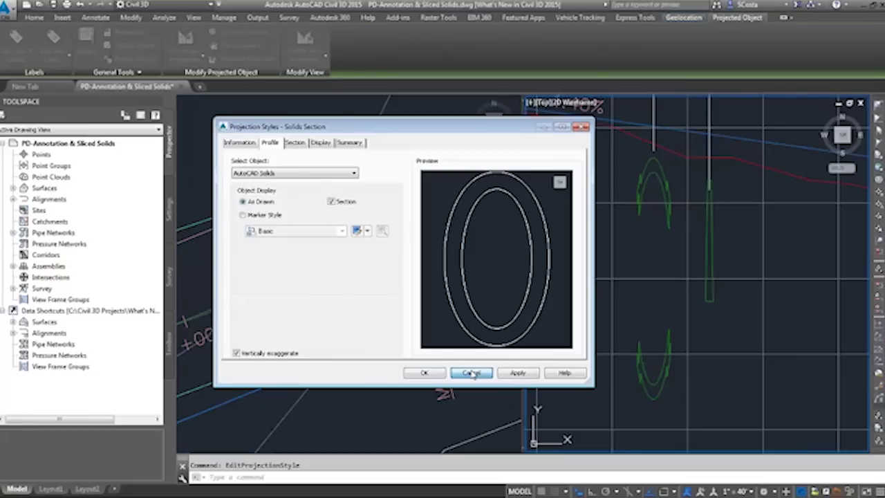
{"action": "left_click", "coordinate": [472, 373]}
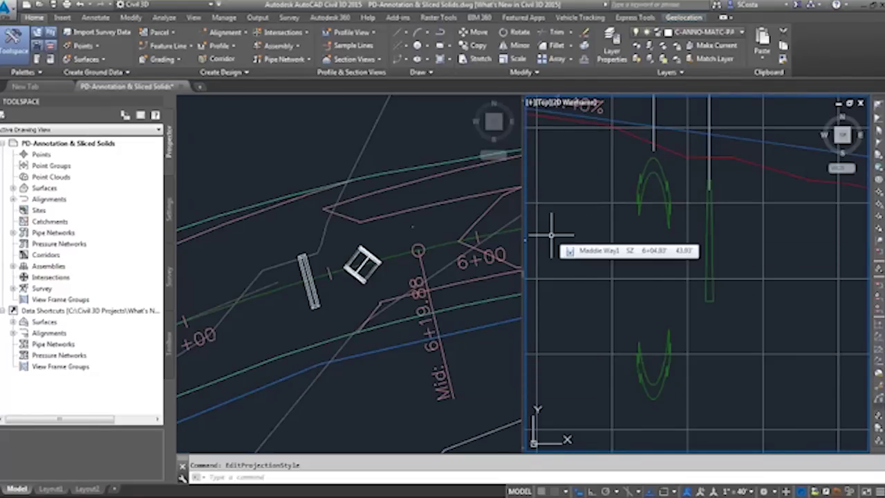
- Maximize the plan viewport so it fills the drawing area
{"action": "left_click", "coordinate": [406, 251]}
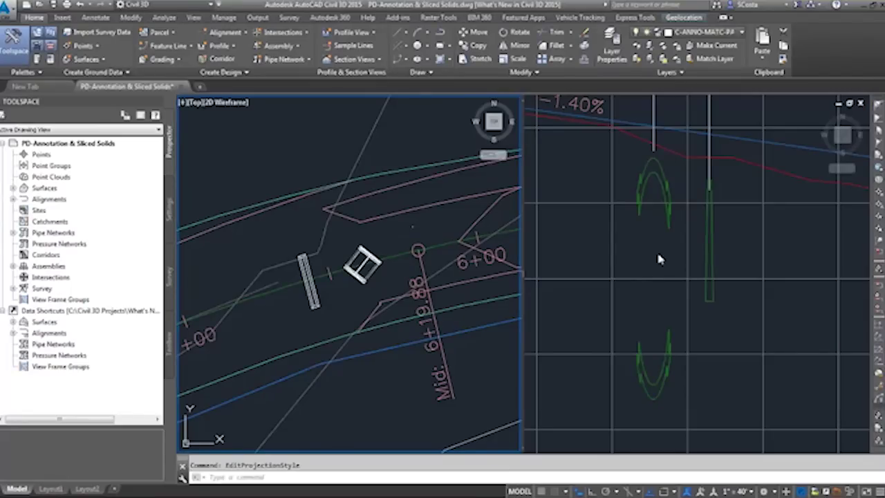
{"action": "left_click", "coordinate": [182, 102]}
{"action": "left_click", "coordinate": [201, 114]}
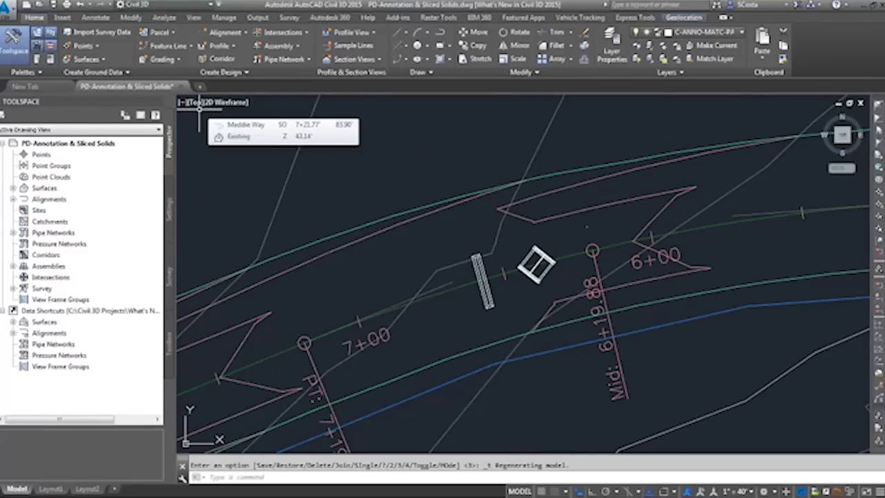
- Add a spot elevation label for the Existing surface inside the Maddie Way corridor outline, near station 9+00
{"action": "scroll", "coordinate": [409, 263], "scroll_direction": "down", "scroll_amount": 5}
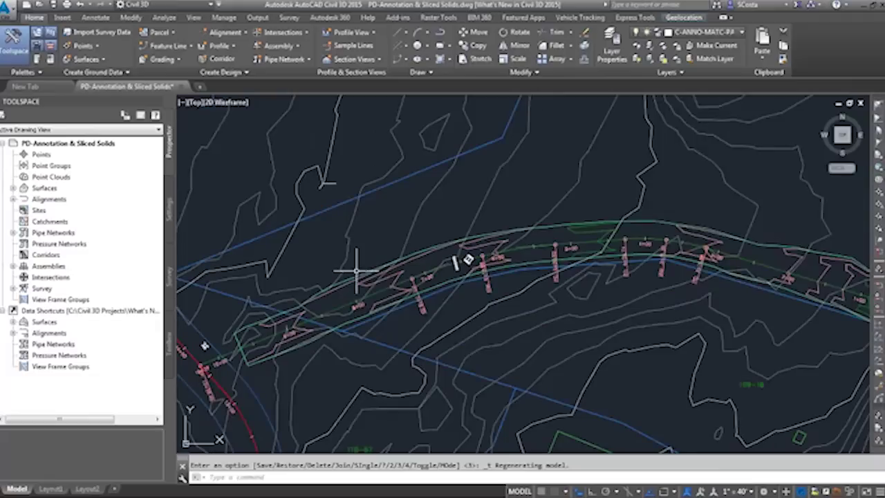
{"action": "middle_click_drag", "start_coordinate": [338, 278], "coordinate": [451, 253]}
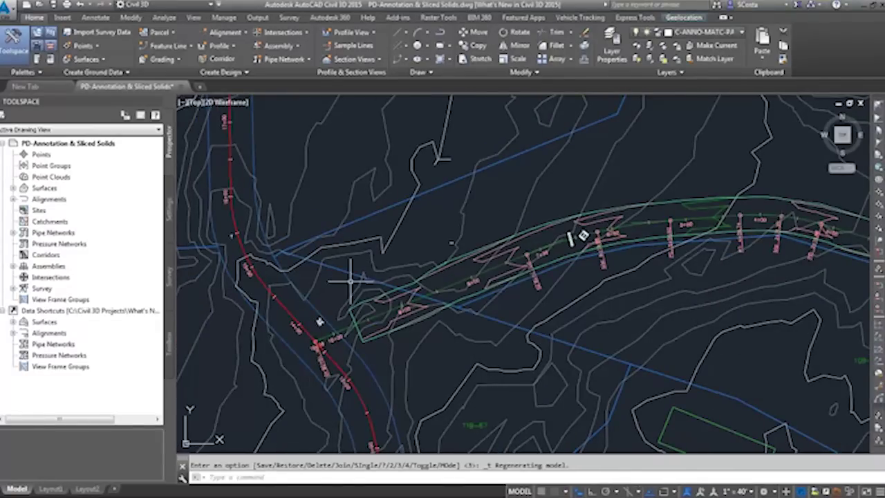
{"action": "scroll", "coordinate": [367, 267], "scroll_direction": "up", "scroll_amount": 4}
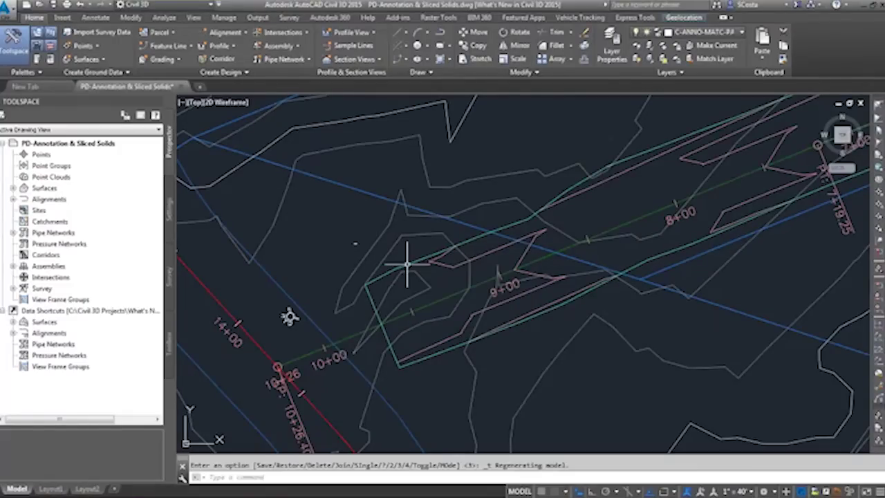
{"action": "middle_click_drag", "start_coordinate": [438, 271], "coordinate": [389, 258]}
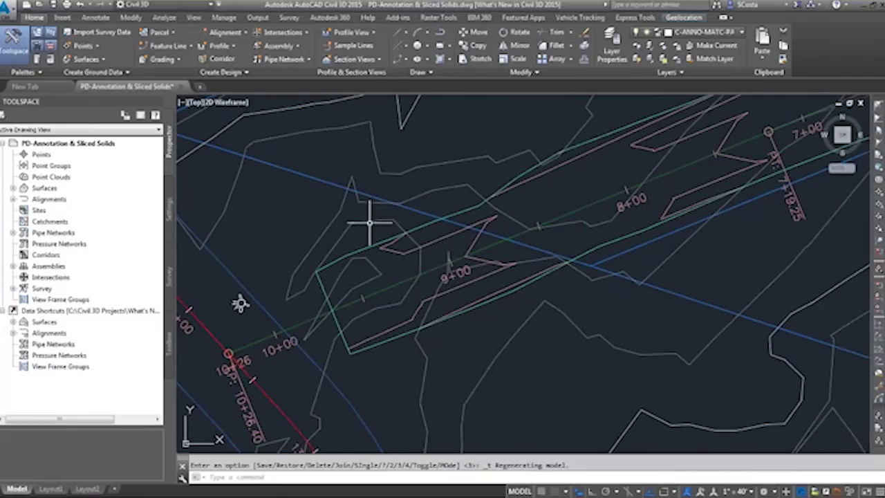
{"action": "left_click", "coordinate": [407, 278]}
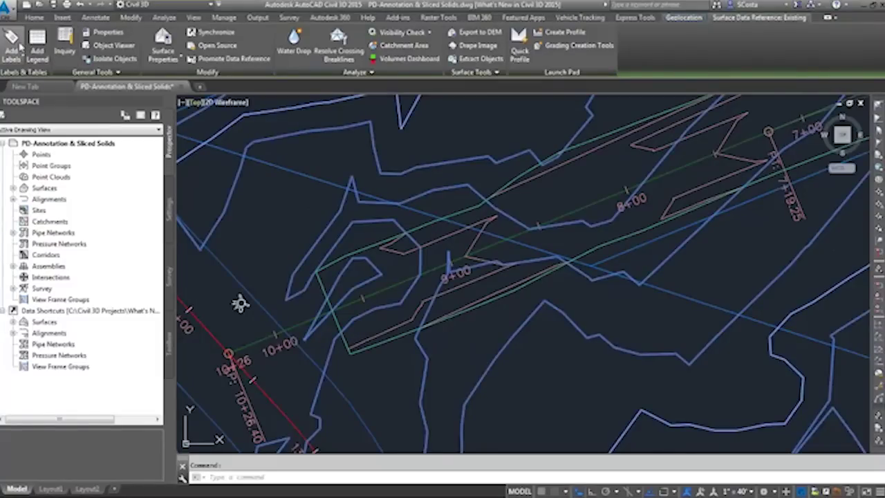
{"action": "left_click", "coordinate": [19, 49]}
{"action": "left_click", "coordinate": [40, 113]}
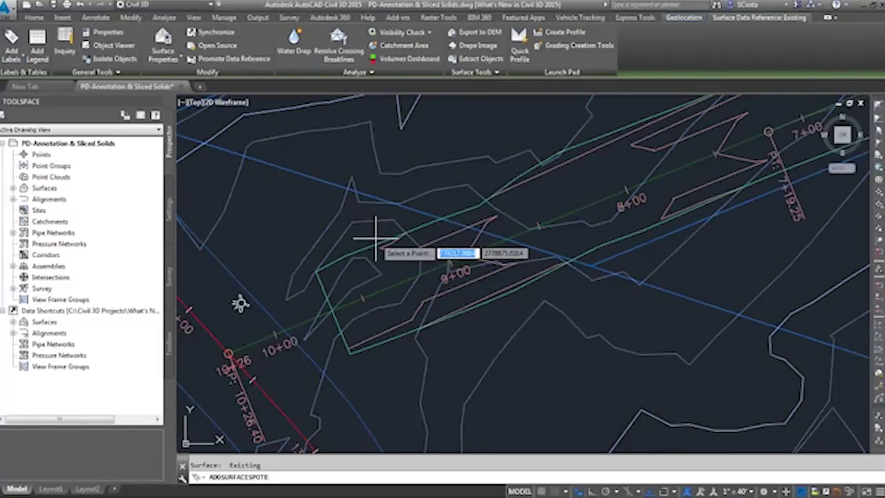
{"action": "left_click", "coordinate": [385, 268]}
{"action": "key", "text": "Escape"}
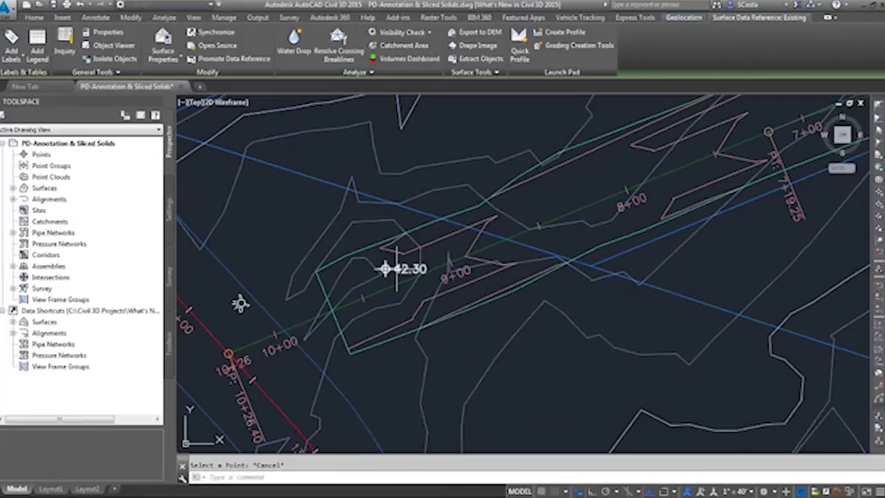
{"action": "scroll", "coordinate": [388, 267], "scroll_direction": "up", "scroll_amount": 5}
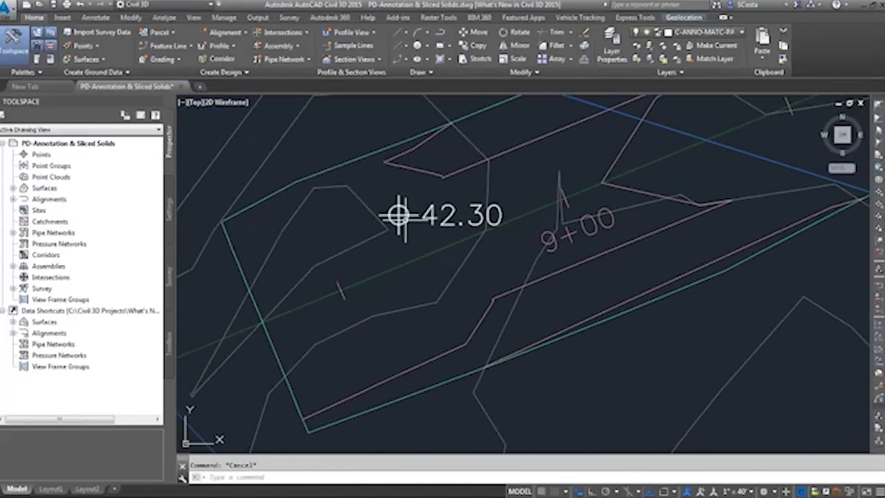
{"action": "left_click", "coordinate": [396, 215]}
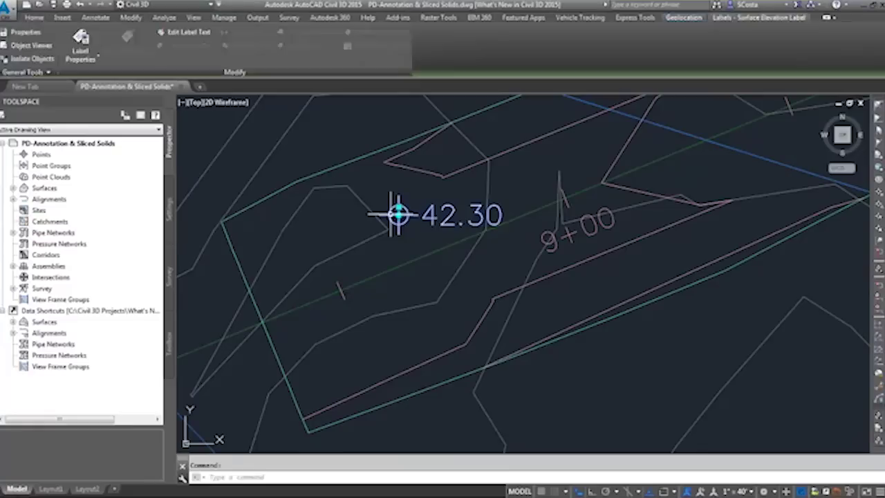
{"action": "left_click", "coordinate": [398, 215]}
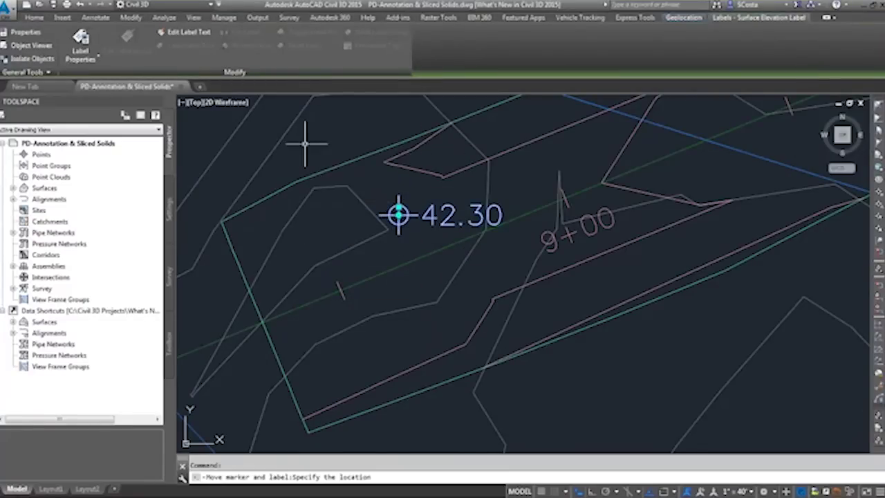
{"action": "key", "text": "Escape"}
{"action": "key", "text": "Escape"}
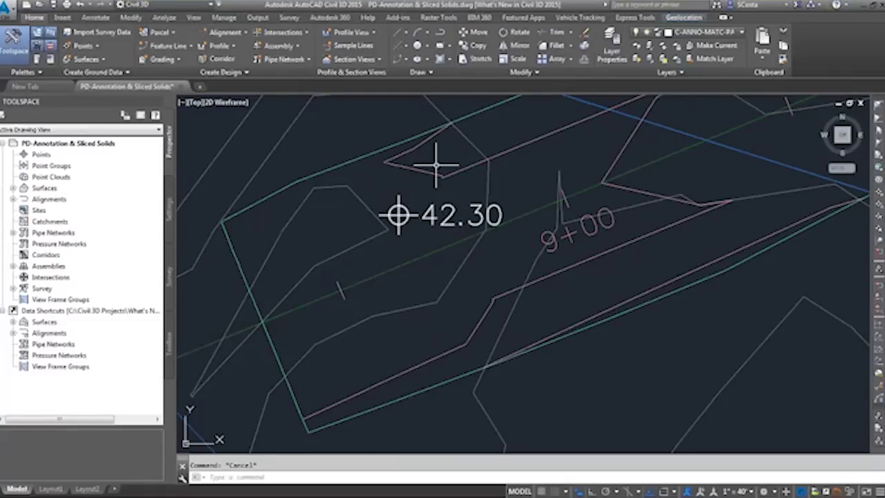
- Change the surface referenced by the spot elevation label to Maddie Way FG in the label's properties
{"action": "left_click", "coordinate": [399, 166]}
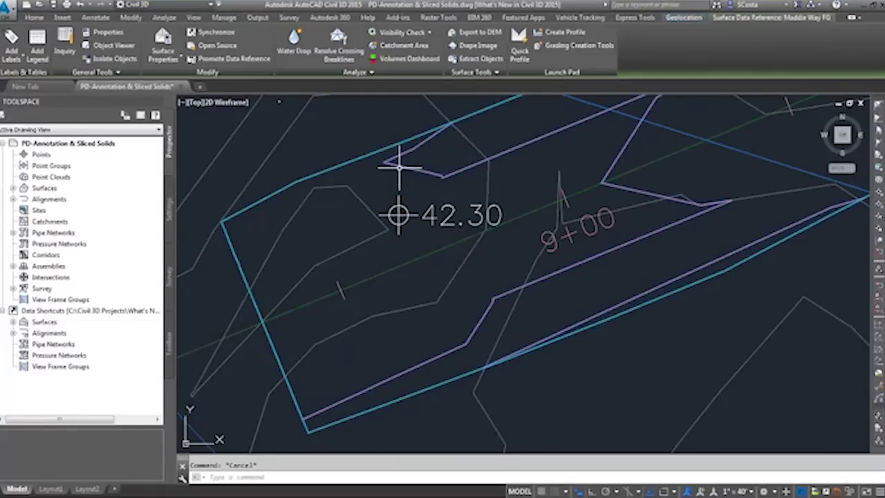
{"action": "double_click", "coordinate": [399, 214]}
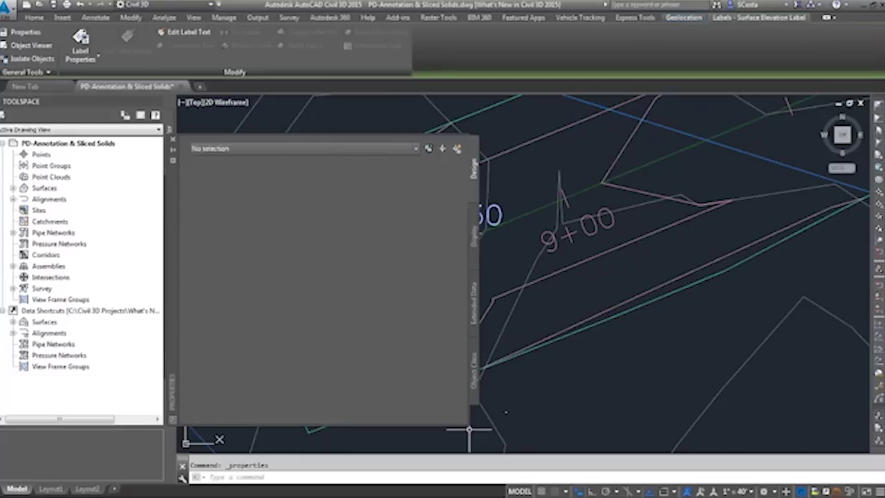
{"action": "left_click_drag", "start_coordinate": [475, 422], "coordinate": [381, 400]}
{"action": "scroll", "coordinate": [484, 218], "scroll_direction": "up", "scroll_amount": 3}
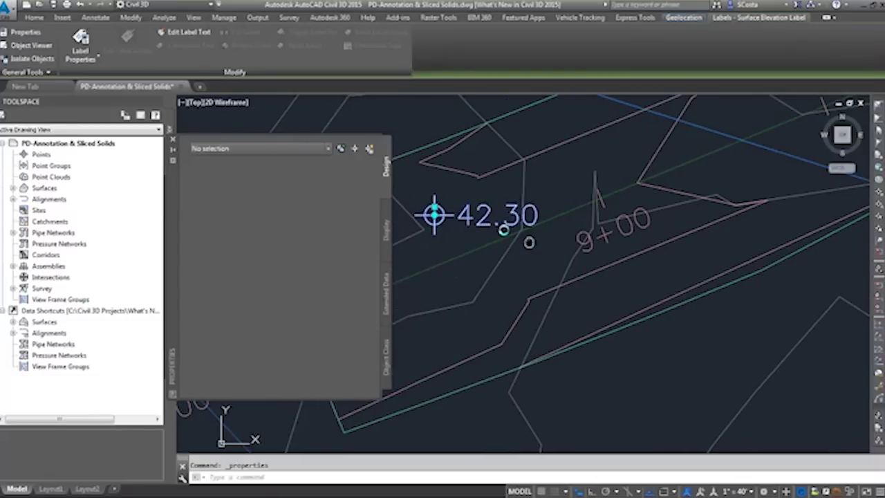
{"action": "key", "text": "Escape"}
{"action": "left_click", "coordinate": [433, 214]}
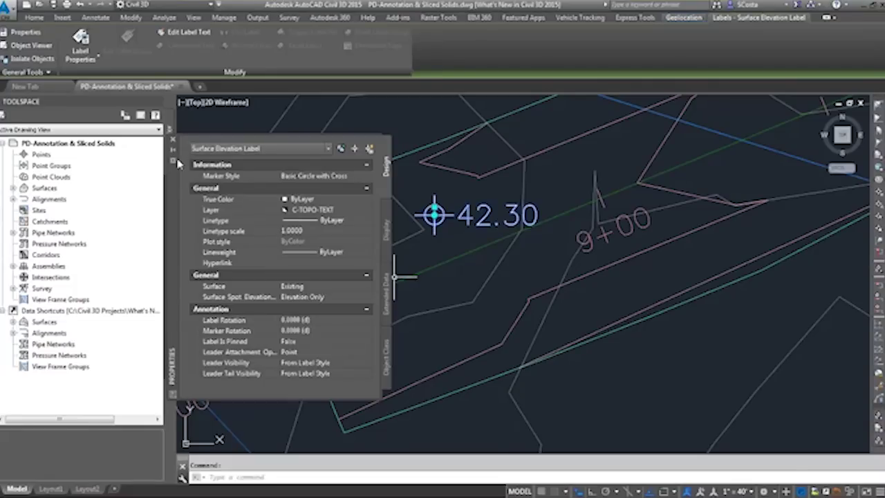
{"action": "left_click_drag", "start_coordinate": [178, 162], "coordinate": [202, 143]}
{"action": "left_click", "coordinate": [332, 266]}
{"action": "left_click", "coordinate": [390, 266]}
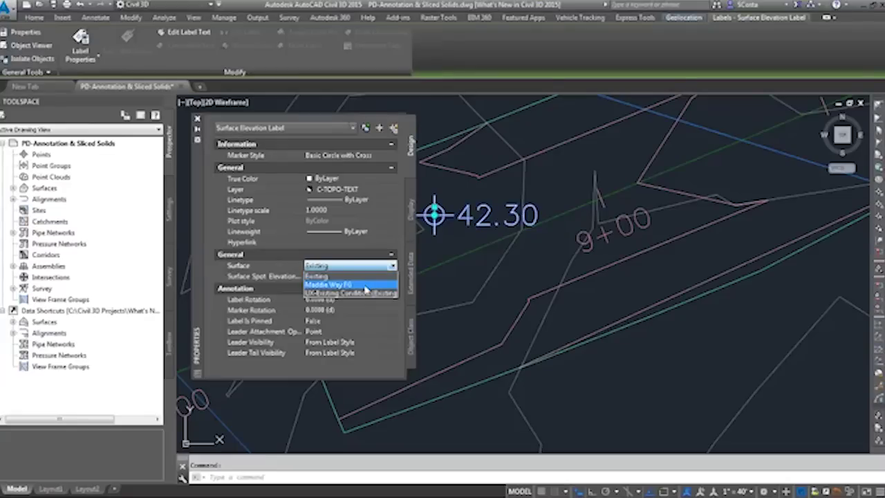
{"action": "left_click", "coordinate": [365, 285]}
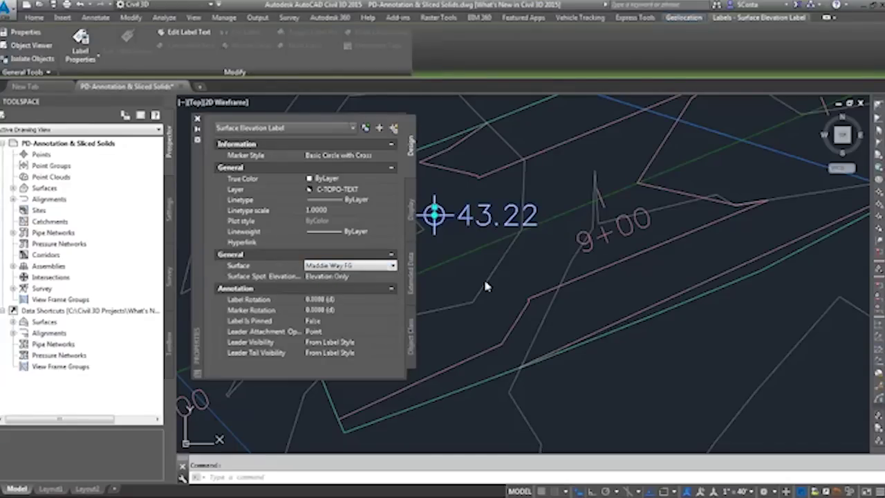
{"action": "key", "text": "Escape"}
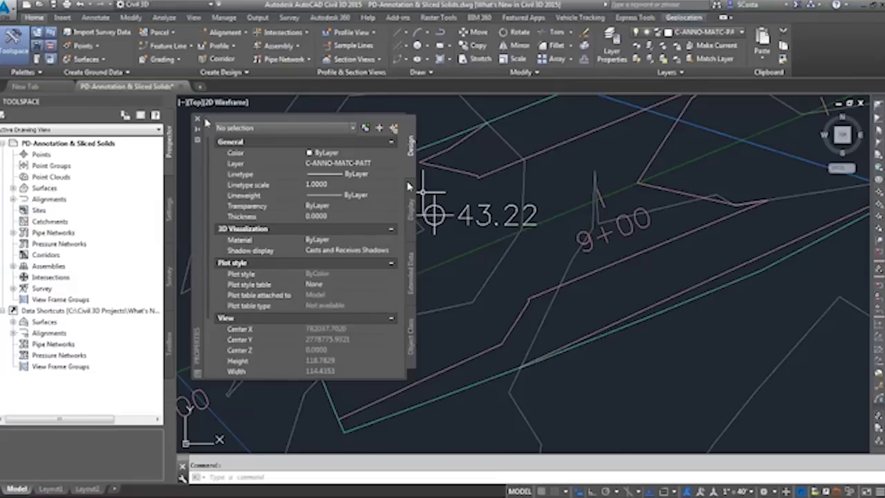
- Move the spot elevation label just outside the Maddie Way FG surface boundary and select it again
{"action": "mouse_move", "coordinate": [434, 215]}
{"action": "middle_click_drag", "start_coordinate": [453, 167], "coordinate": [537, 269]}
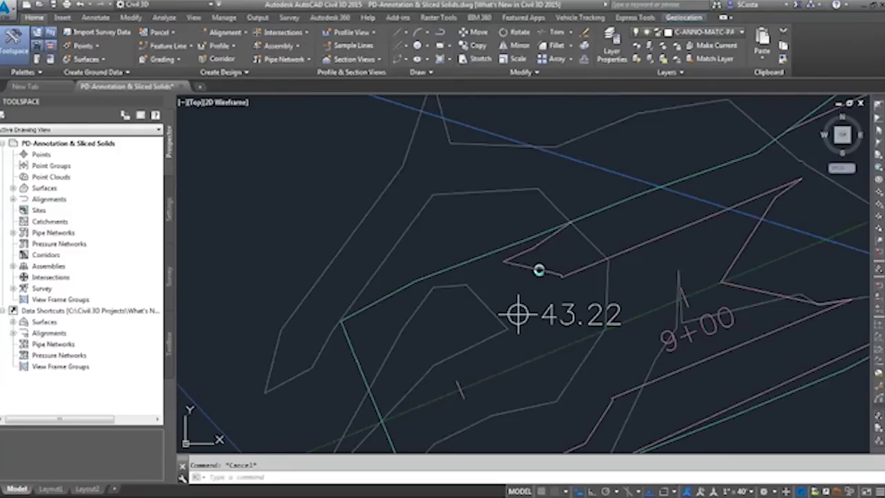
{"action": "left_click", "coordinate": [520, 315]}
{"action": "left_click", "coordinate": [519, 315]}
{"action": "left_click", "coordinate": [435, 215]}
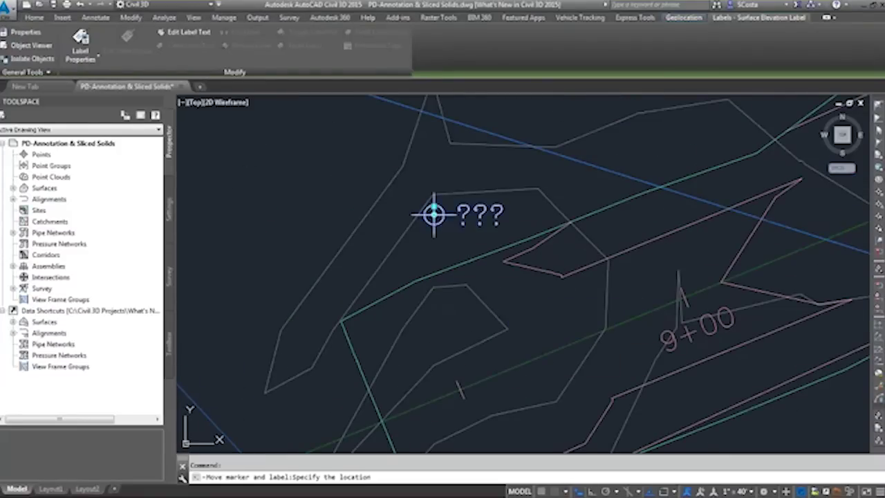
{"action": "key", "text": "Escape"}
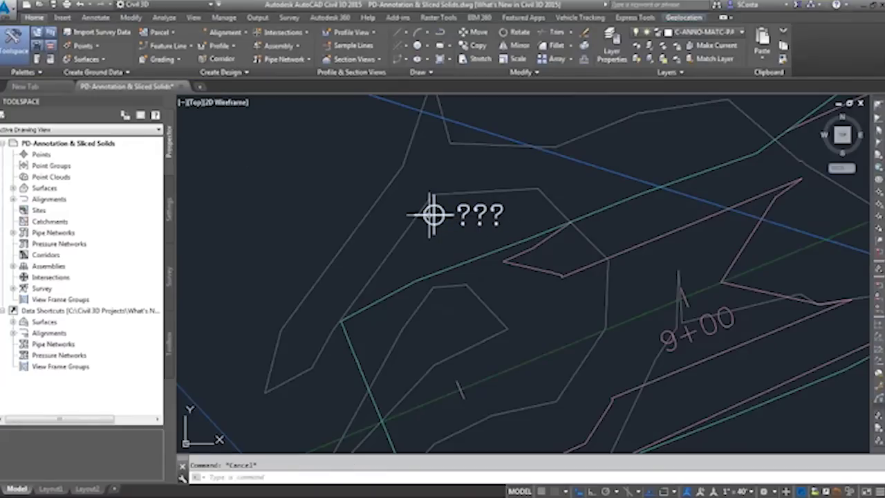
{"action": "left_click", "coordinate": [435, 215]}
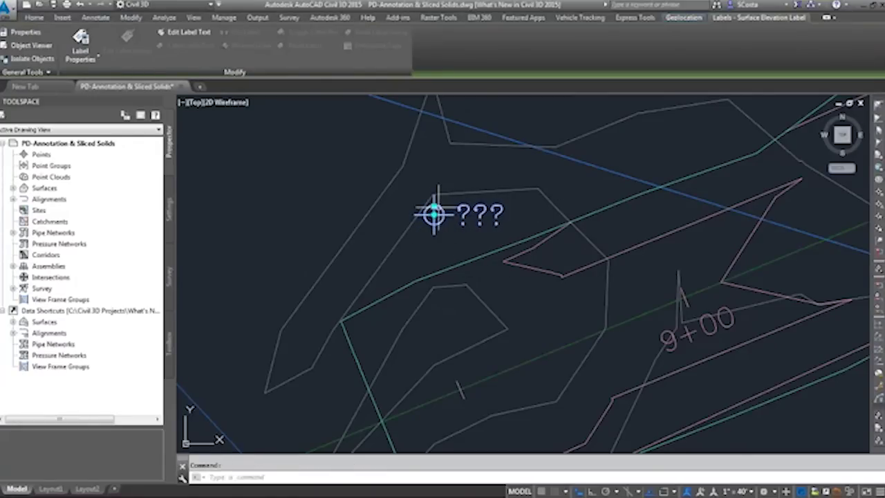
- Check the spot elevation label's properties, then move the label back inside the Maddie Way FG surface boundary, near station 9+00
{"action": "mouse_move", "coordinate": [565, 357]}
{"action": "middle_mouse_down"}
{"action": "mouse_move", "coordinate": [542, 312]}
{"action": "mouse_move", "coordinate": [486, 262]}
{"action": "middle_mouse_up"}
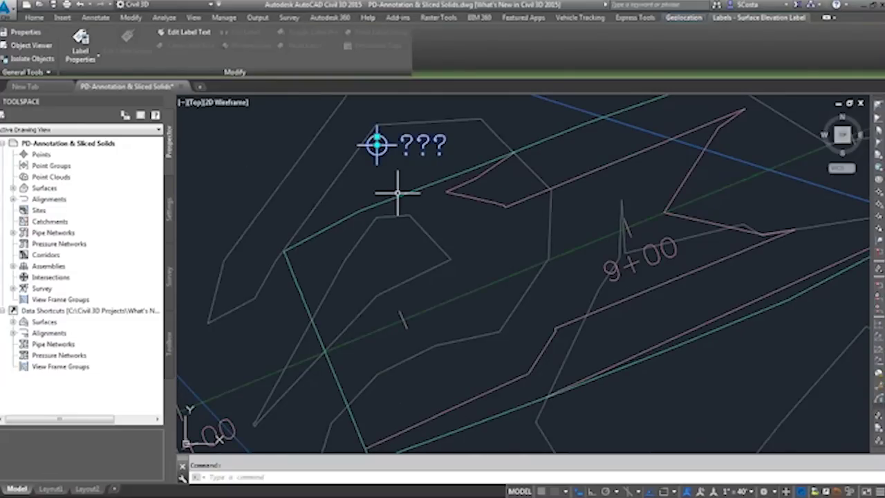
{"action": "double_click", "coordinate": [414, 145]}
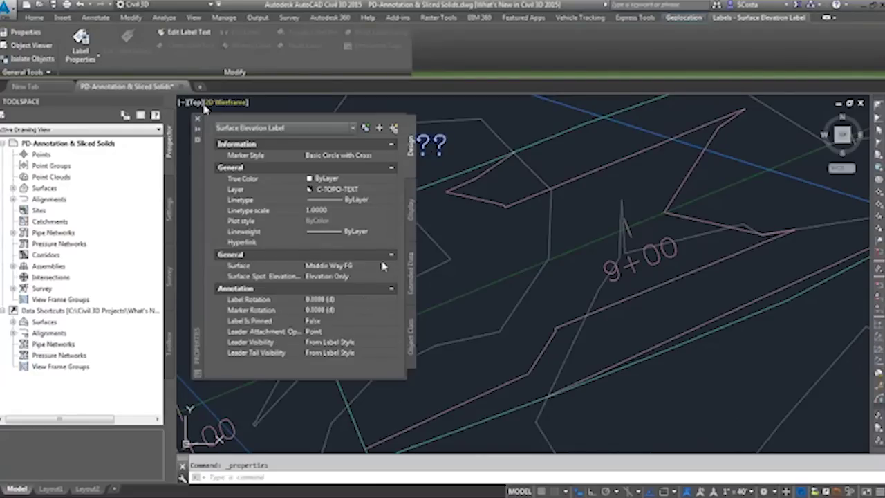
{"action": "left_click", "coordinate": [198, 118]}
{"action": "left_click", "coordinate": [377, 145]}
{"action": "left_click", "coordinate": [408, 247]}
{"action": "key", "text": "Escape"}
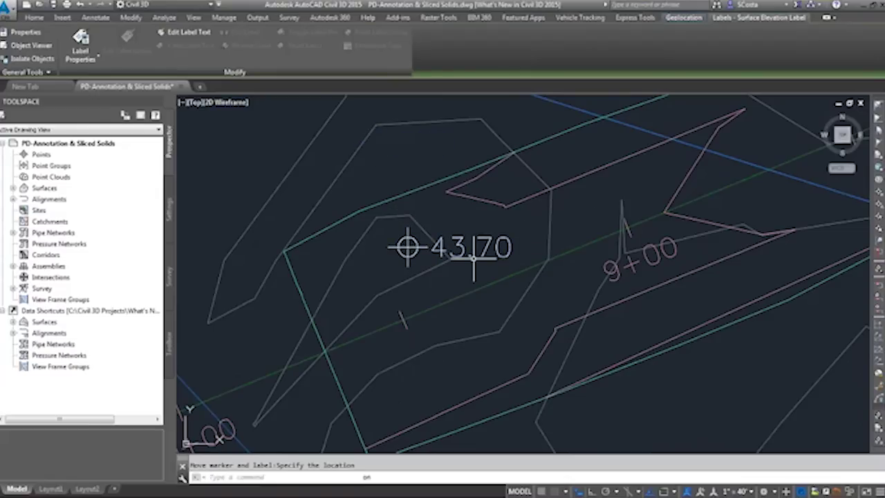
{"action": "key", "text": "Escape"}
- Add a Station/Offset - Fixed Point label for the Maddie Way alignment at about station 9+92, offset 61 right
{"action": "scroll", "coordinate": [474, 258], "scroll_direction": "down", "scroll_amount": 3}
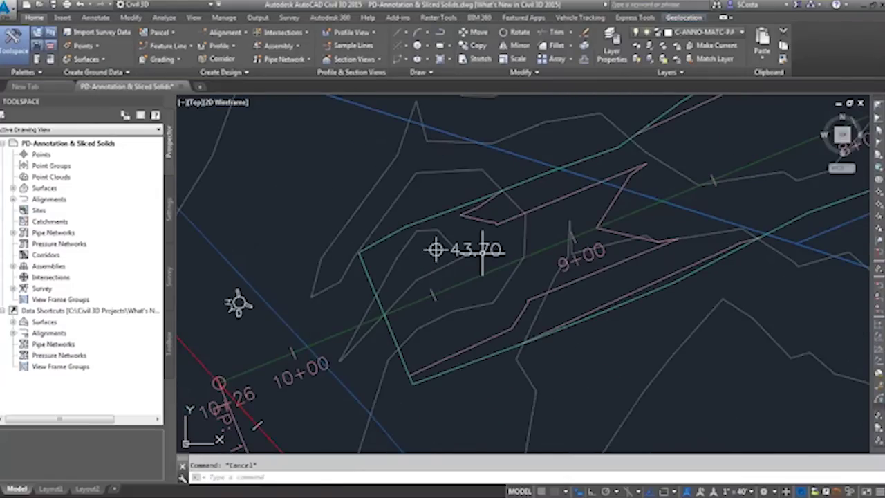
{"action": "scroll", "coordinate": [355, 216], "scroll_direction": "down", "scroll_amount": 2}
{"action": "middle_click_drag", "start_coordinate": [356, 216], "coordinate": [424, 233]}
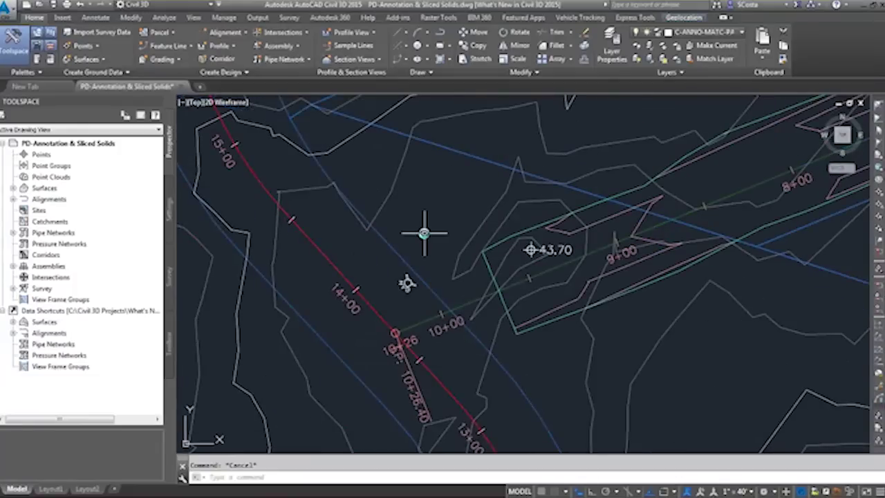
{"action": "left_click", "coordinate": [420, 323]}
{"action": "left_click", "coordinate": [11, 49]}
{"action": "left_click", "coordinate": [55, 120]}
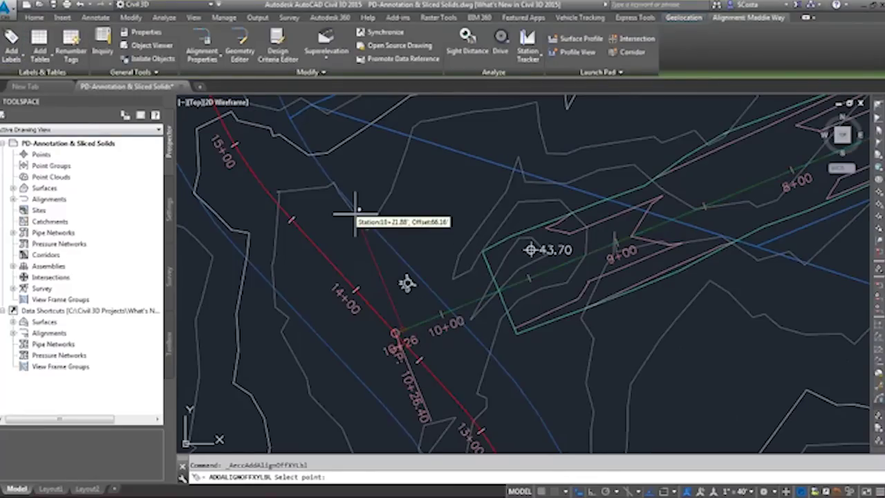
{"action": "left_click", "coordinate": [412, 201]}
{"action": "key", "text": "Return"}
{"action": "key", "text": "Escape"}
{"action": "key", "text": "Escape"}
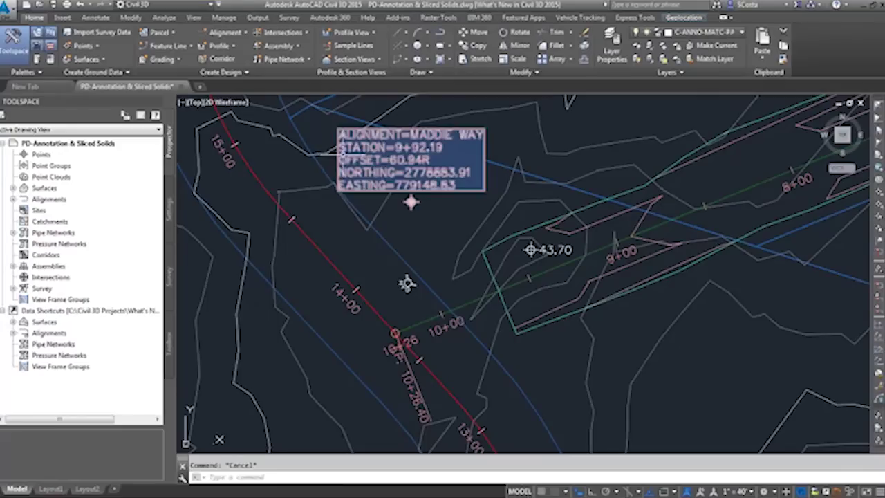
- Move the fixed-point station offset label closer to Maddie Way, to about station 9+75, offset 47 right
{"action": "left_click", "coordinate": [410, 197]}
{"action": "left_click", "coordinate": [411, 201]}
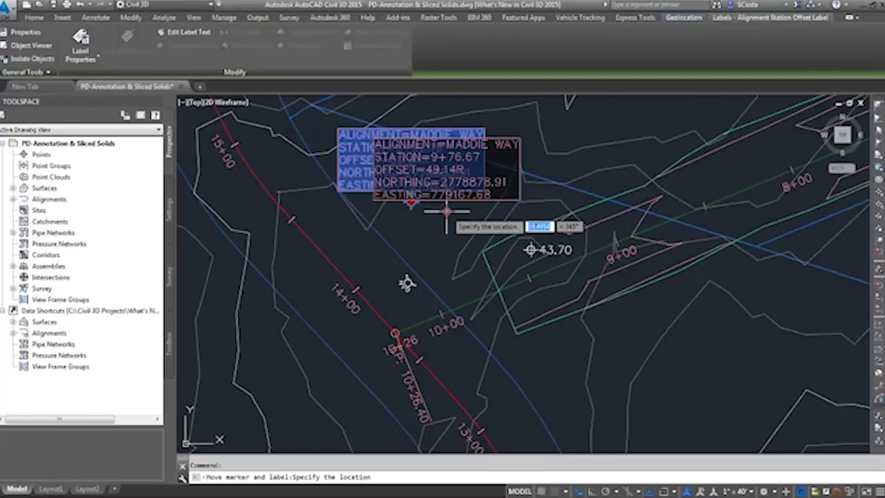
{"action": "left_click", "coordinate": [452, 213]}
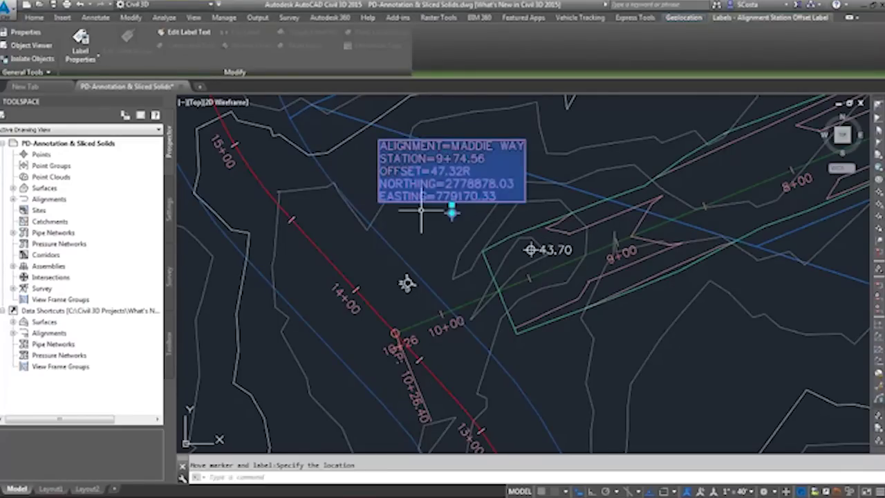
- Change the alignment referenced by the fixed-point station offset label to O'Connell Way in the label's properties
{"action": "double_click", "coordinate": [409, 192]}
{"action": "mouse_move", "coordinate": [527, 196]}
{"action": "middle_mouse_down"}
{"action": "mouse_move", "coordinate": [602, 228]}
{"action": "mouse_move", "coordinate": [685, 188]}
{"action": "middle_mouse_up"}
{"action": "key", "text": "Escape"}
{"action": "left_click", "coordinate": [505, 272]}
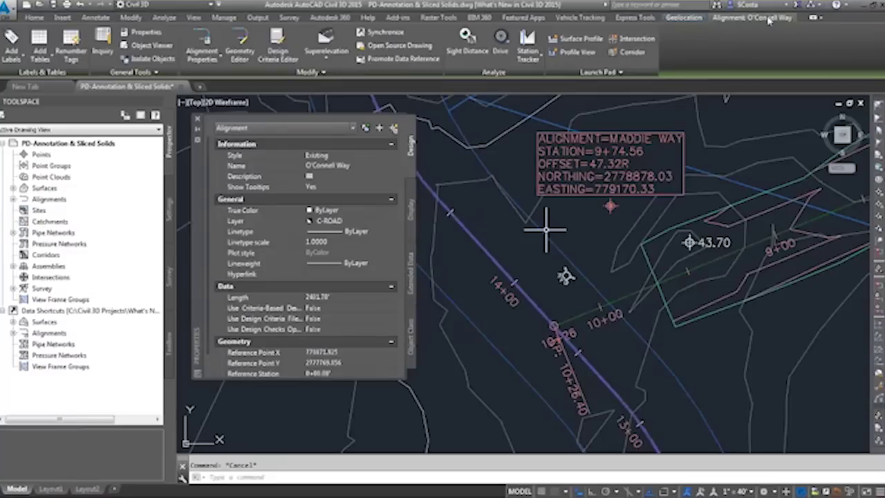
{"action": "key", "text": "Escape"}
{"action": "left_click", "coordinate": [563, 257]}
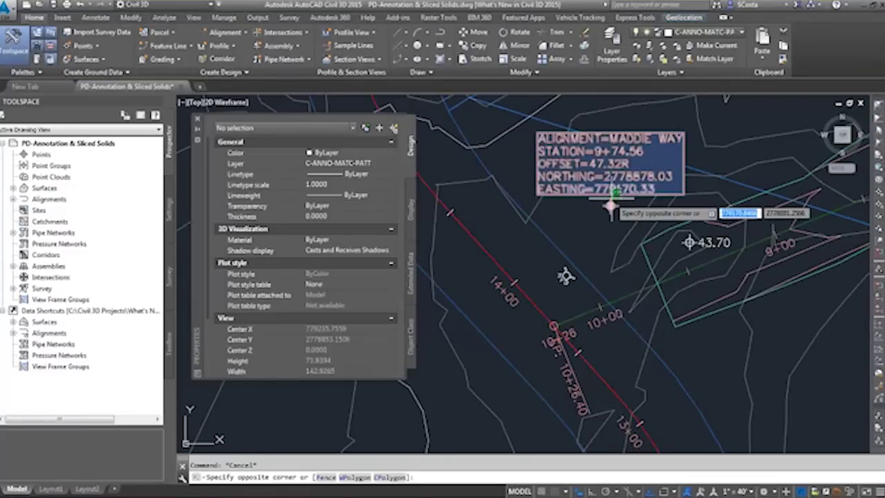
{"action": "left_click", "coordinate": [610, 207]}
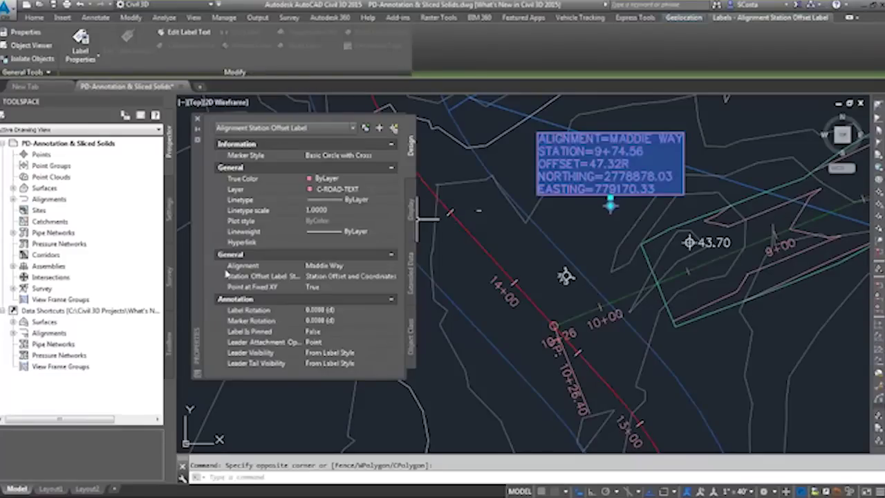
{"action": "left_click", "coordinate": [330, 266]}
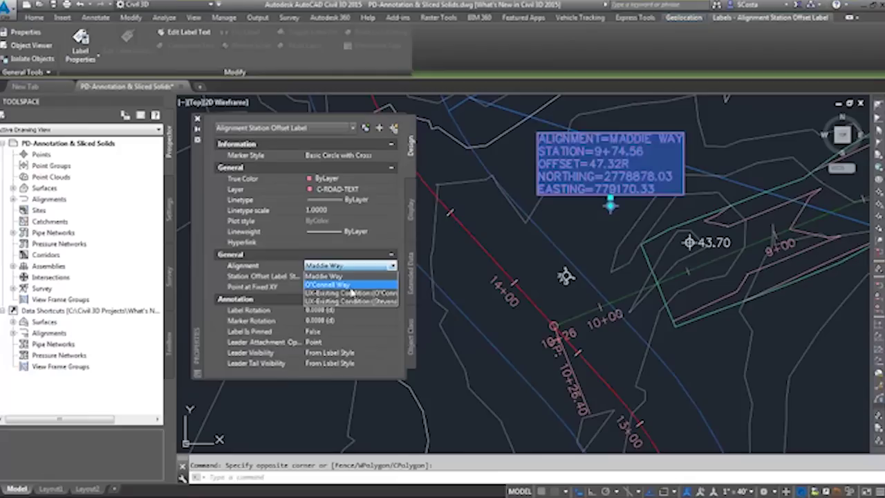
{"action": "left_click", "coordinate": [352, 286]}
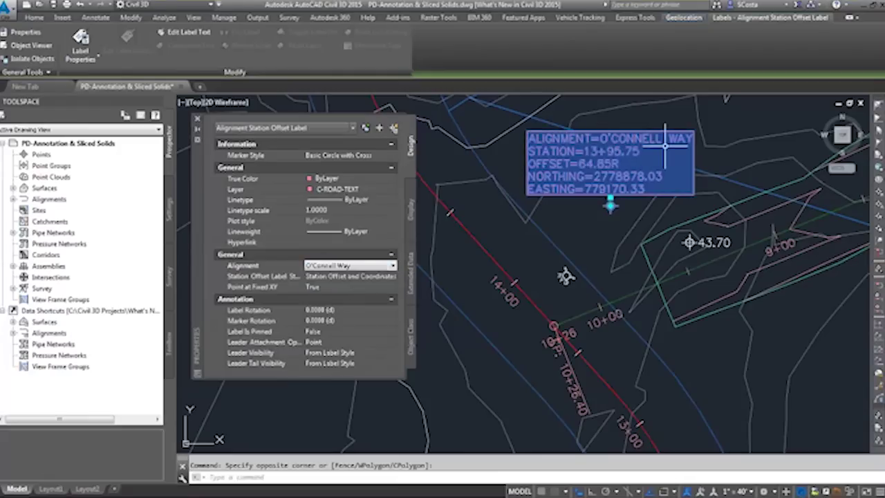
{"action": "key", "text": "Escape"}
{"action": "key", "text": "Escape"}
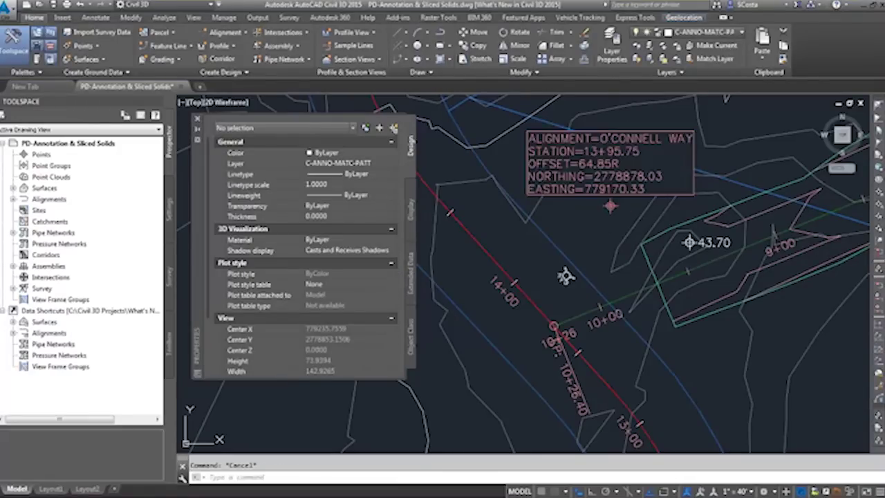
- Delete the fixed-point station offset label
{"action": "left_click", "coordinate": [612, 201]}
{"action": "key", "text": "Delete"}
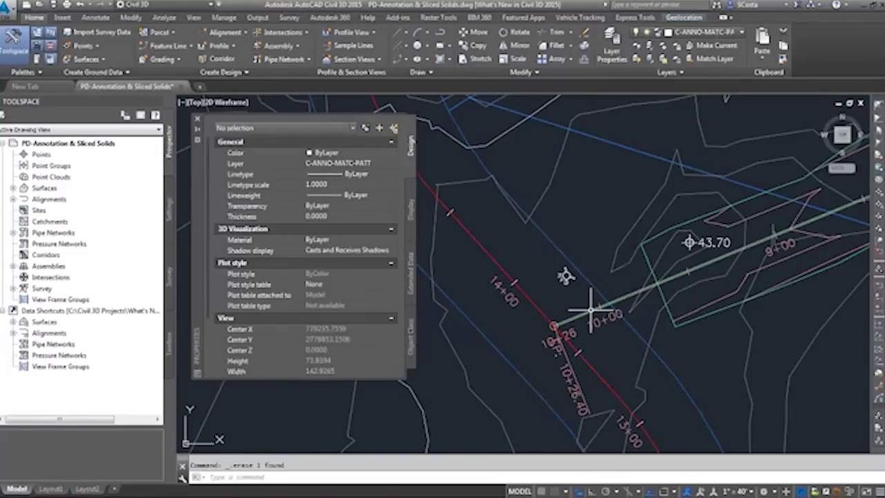
{"action": "mouse_move", "coordinate": [591, 309]}
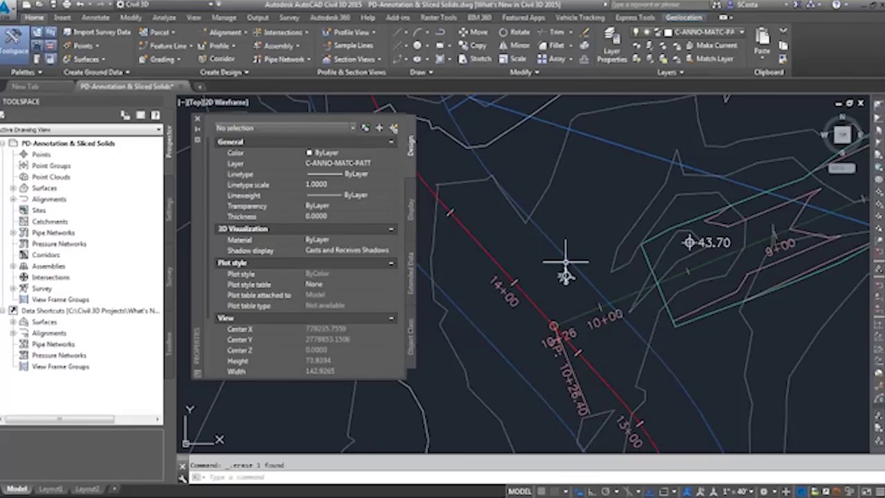
- Add a regular Station/Offset label for the Maddie Way alignment at about station 9+96, offset 54 right
{"action": "left_click", "coordinate": [607, 309]}
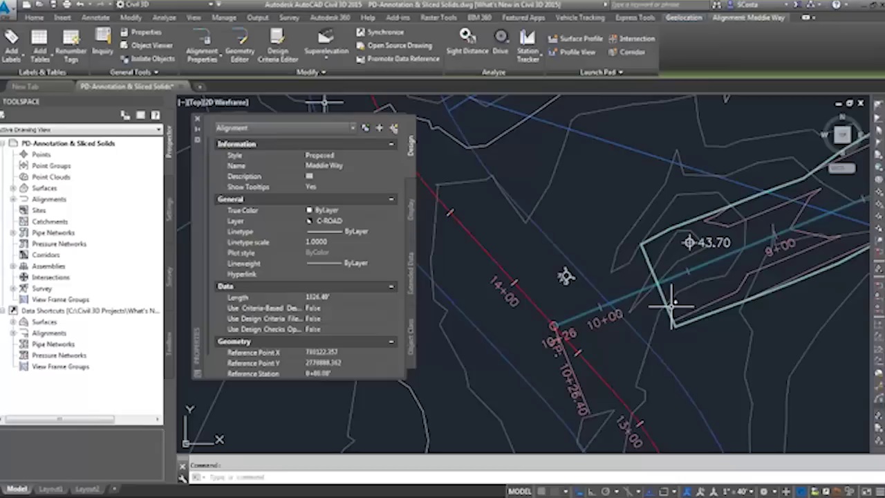
{"action": "left_click", "coordinate": [11, 45]}
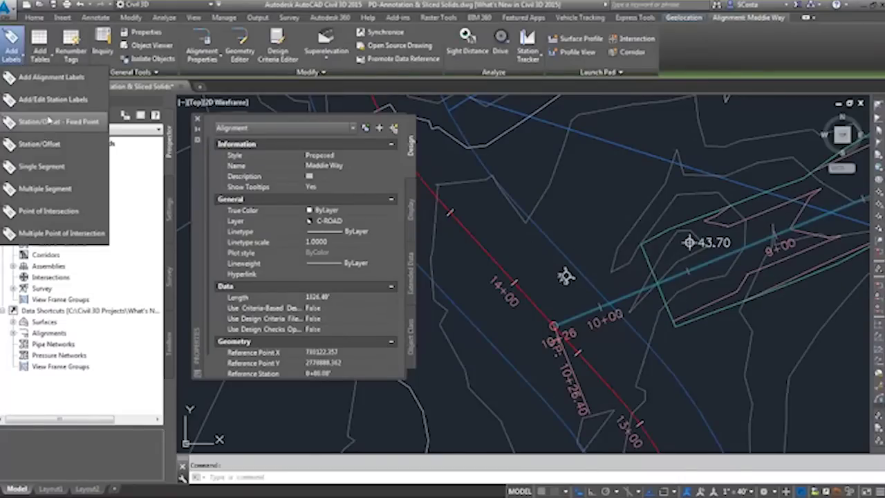
{"action": "left_click", "coordinate": [31, 144]}
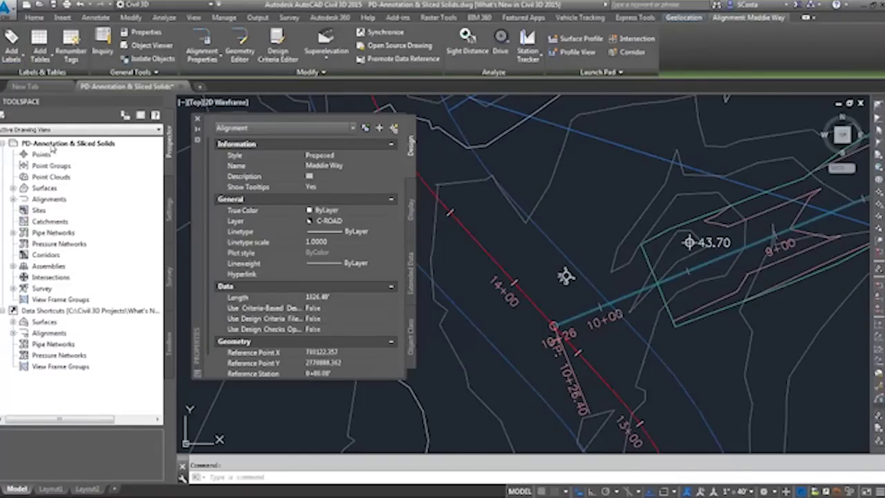
{"action": "left_click", "coordinate": [569, 205]}
{"action": "left_click", "coordinate": [569, 209]}
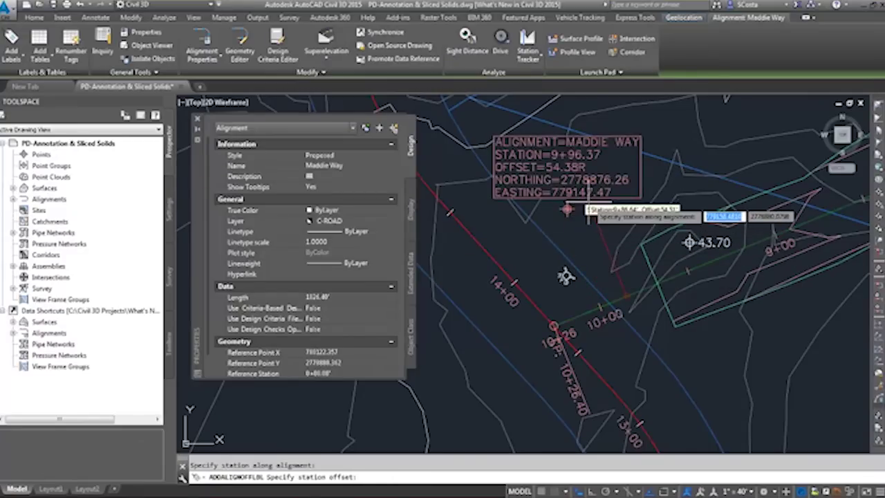
{"action": "key", "text": "Escape"}
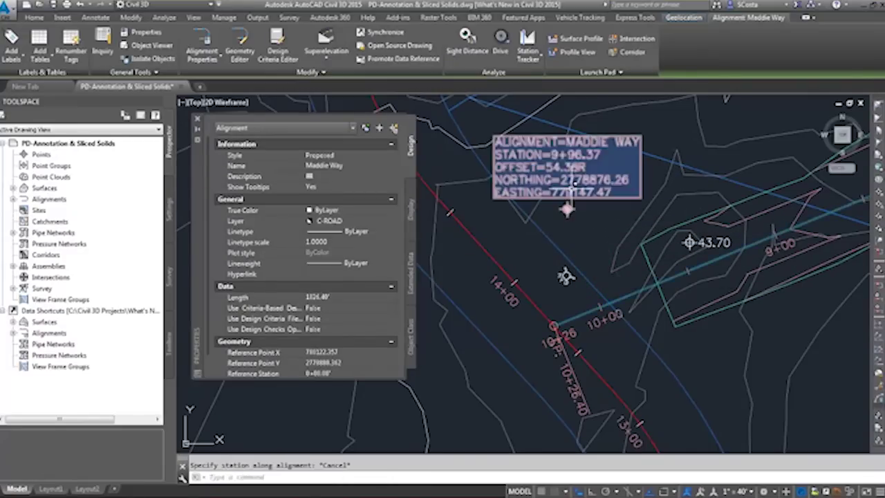
- Select only the new station offset label and change its referenced alignment to O'Connell Way in the properties
{"action": "left_click", "coordinate": [589, 201]}
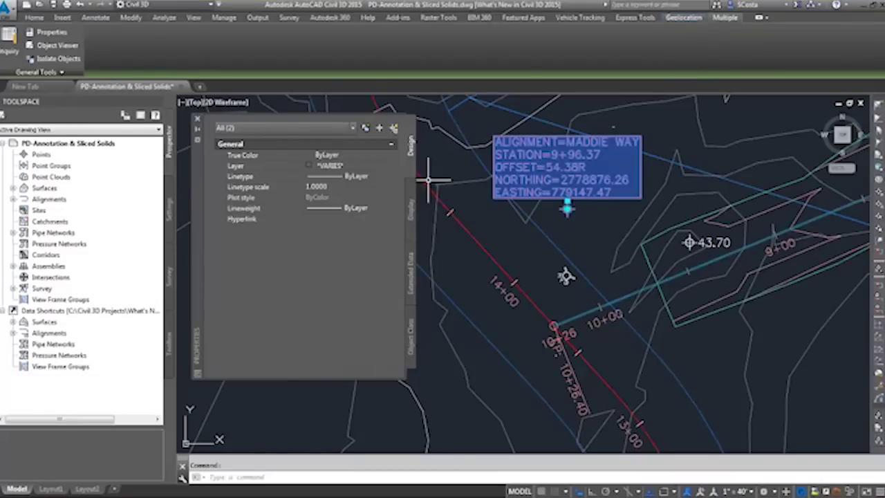
{"action": "key", "text": "Escape"}
{"action": "left_click", "coordinate": [527, 187]}
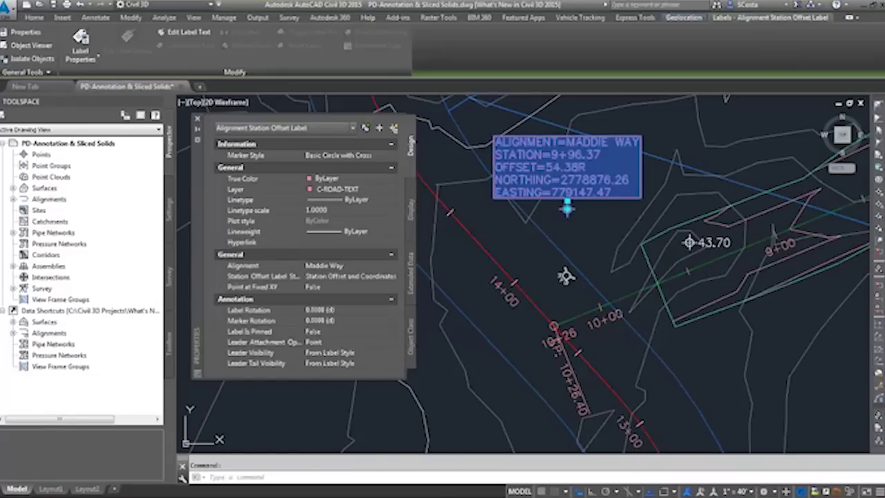
{"action": "left_click", "coordinate": [349, 265]}
{"action": "left_click", "coordinate": [343, 288]}
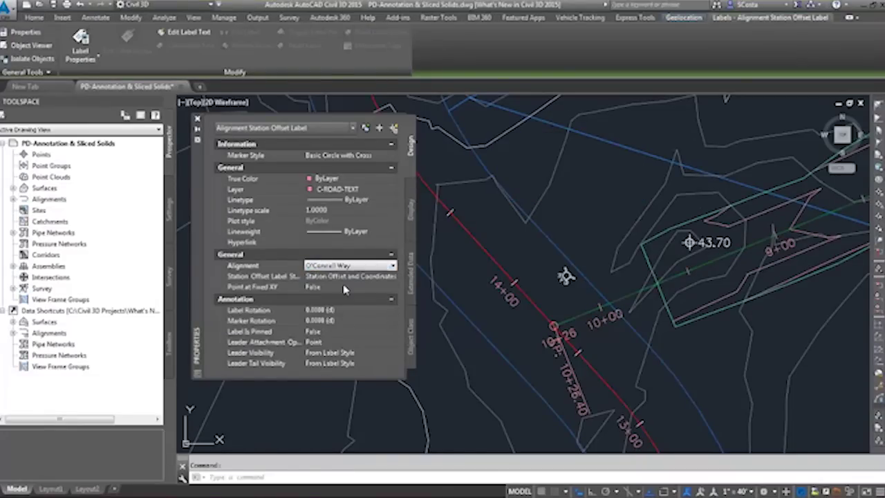
{"action": "key", "text": "Escape"}
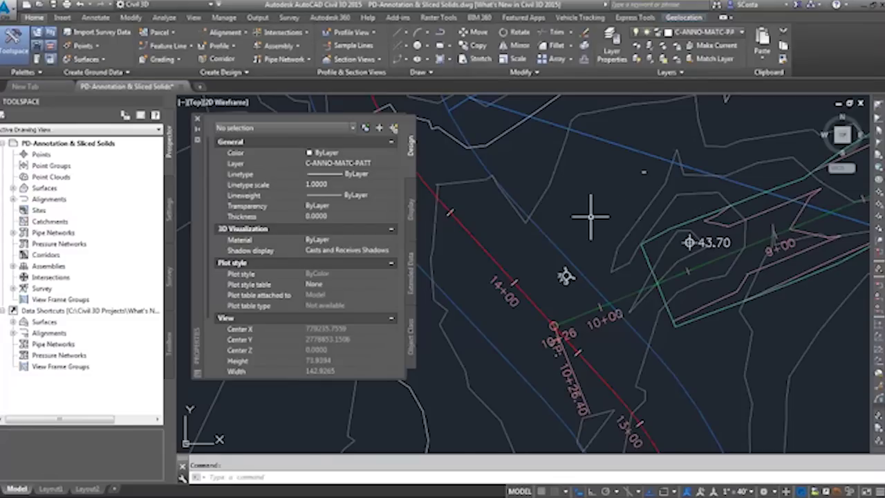
{"action": "key", "text": "Escape"}
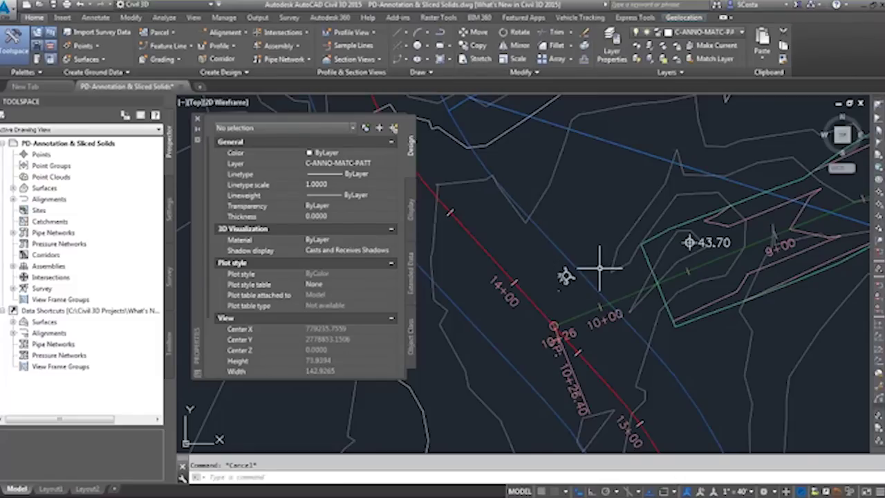
- Undo and reapply the label's change to O'Connell Way, and locate the label along that alignment near station 10+00
{"action": "left_click", "coordinate": [568, 209]}
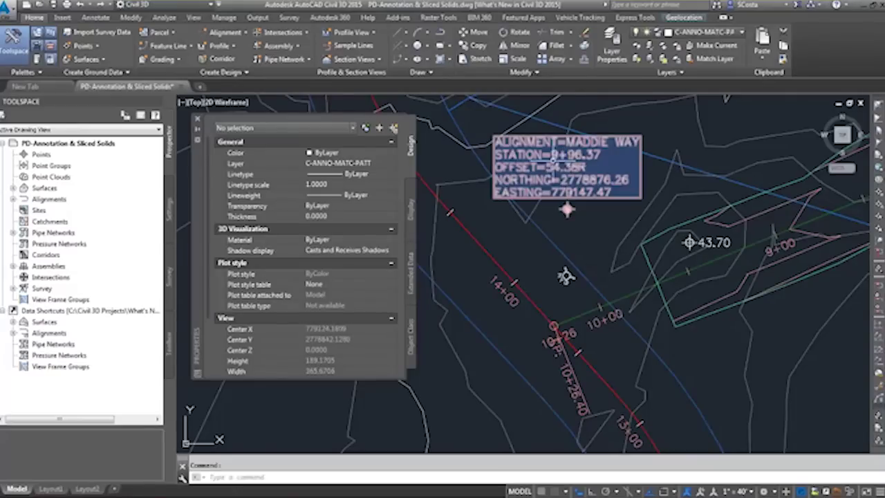
{"action": "key", "text": "ctrl+z"}
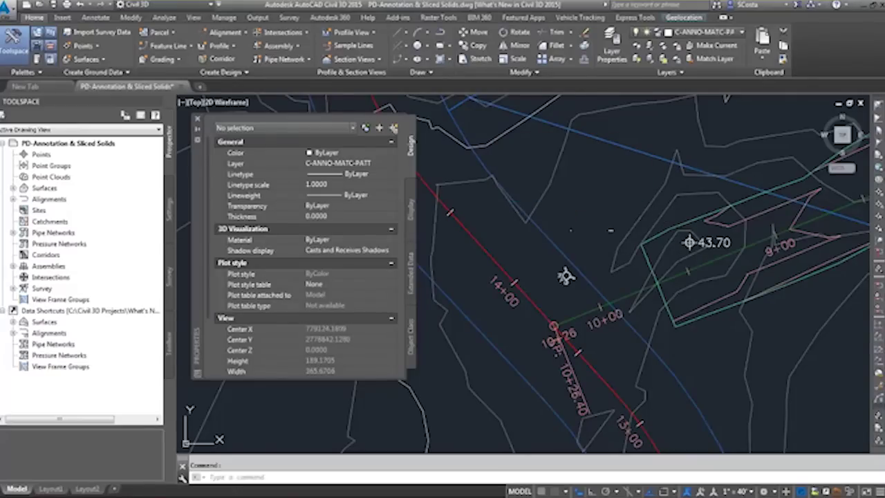
{"action": "middle_click_drag", "start_coordinate": [699, 415], "coordinate": [494, 156]}
{"action": "middle_click_drag", "start_coordinate": [669, 332], "coordinate": [643, 113]}
{"action": "middle_click_drag", "start_coordinate": [659, 153], "coordinate": [659, 140]}
{"action": "middle_click_drag", "start_coordinate": [671, 293], "coordinate": [641, 103]}
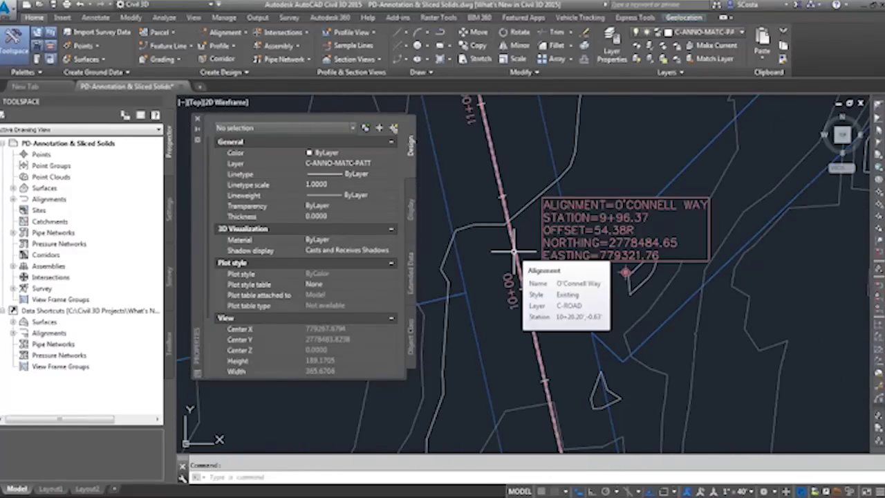
- Delete the station offset label beside O'Connell Way and close the Properties palette
{"action": "scroll", "coordinate": [514, 250], "scroll_direction": "down", "scroll_amount": 4}
{"action": "scroll", "coordinate": [554, 240], "scroll_direction": "down", "scroll_amount": 2}
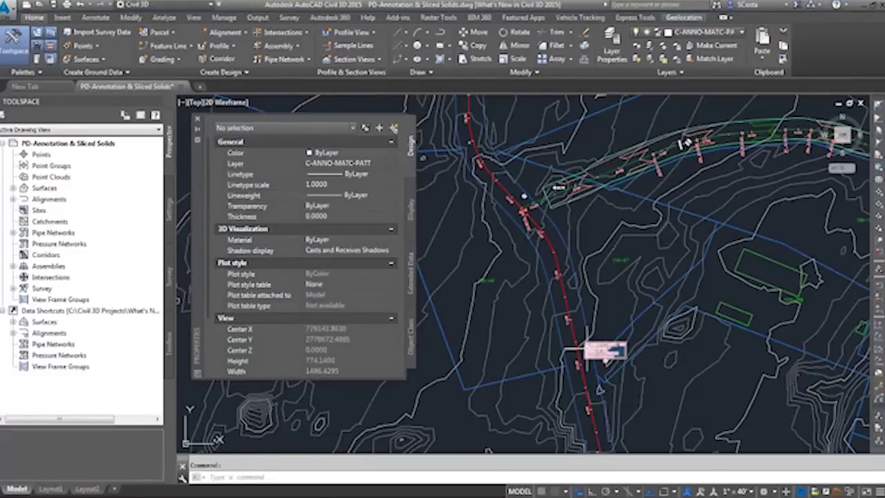
{"action": "left_click", "coordinate": [604, 351]}
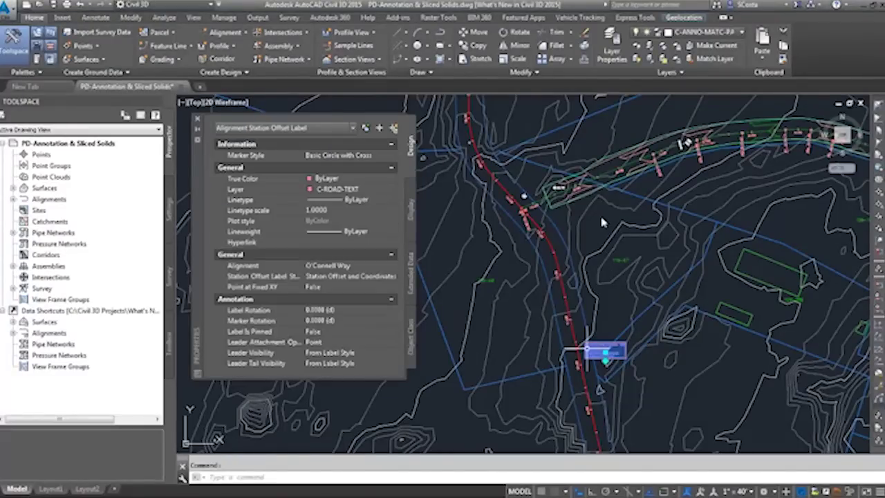
{"action": "key", "text": "Delete"}
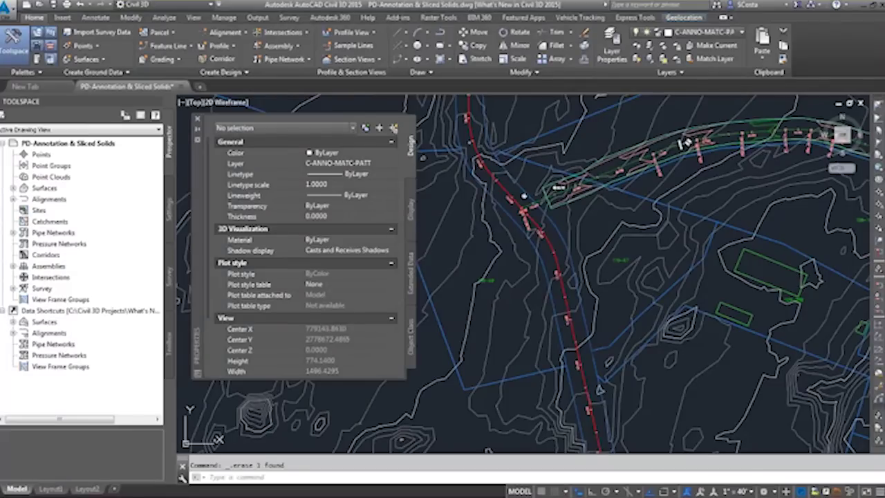
{"action": "left_click", "coordinate": [197, 119]}
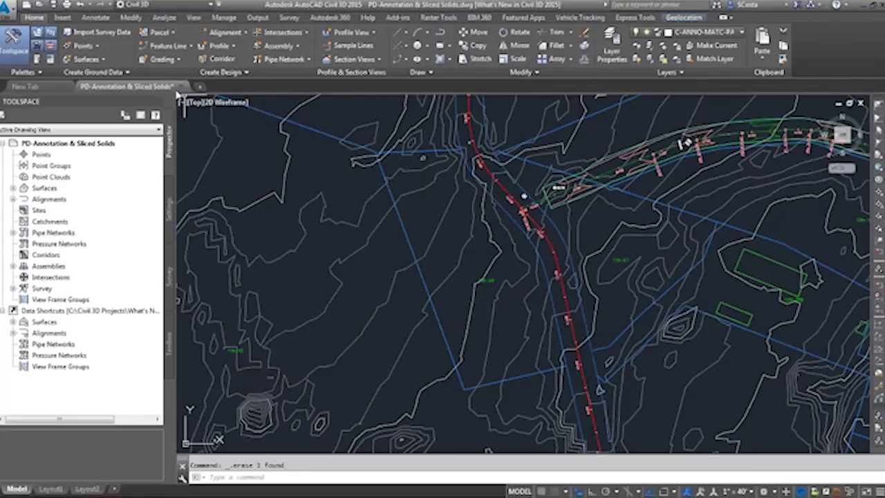
- Close the PD-Annotation & Sliced Solids drawing
{"action": "mouse_move", "coordinate": [178, 95]}
{"action": "left_click", "coordinate": [180, 86]}
{"action": "left_click", "coordinate": [464, 278]}
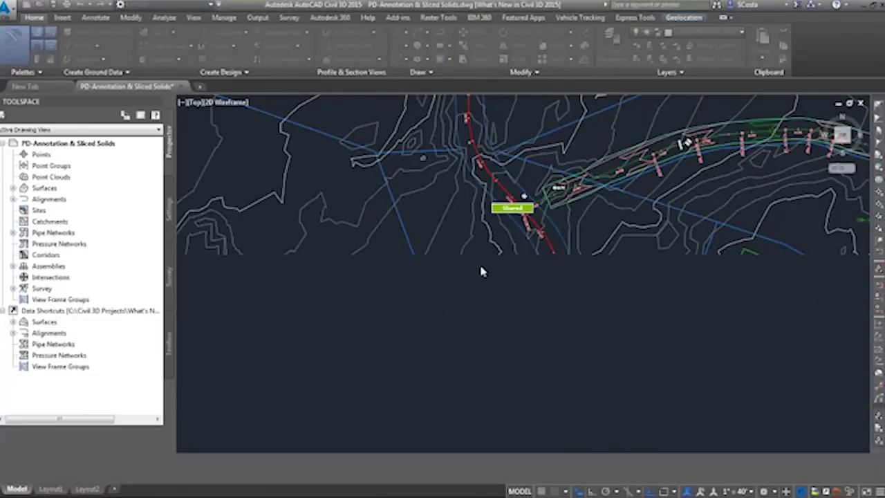
- Open the drawing 00_cross_section_labels.dwg and bring the whole sampled road into view
{"action": "key", "text": "ctrl+o"}
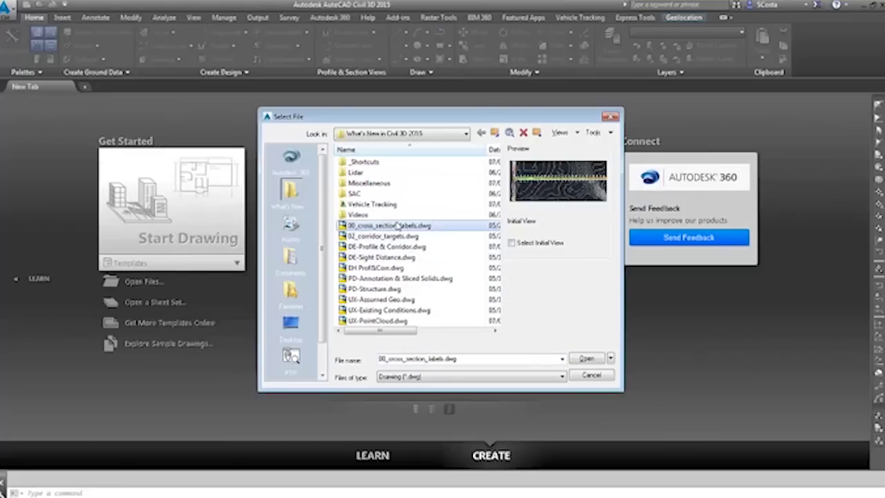
{"action": "double_click", "coordinate": [372, 236]}
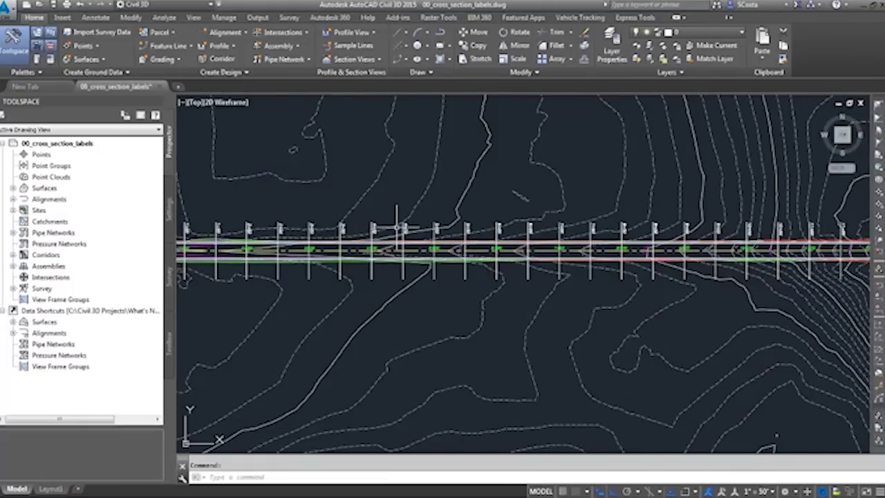
{"action": "scroll", "coordinate": [397, 228], "scroll_direction": "down", "scroll_amount": 2}
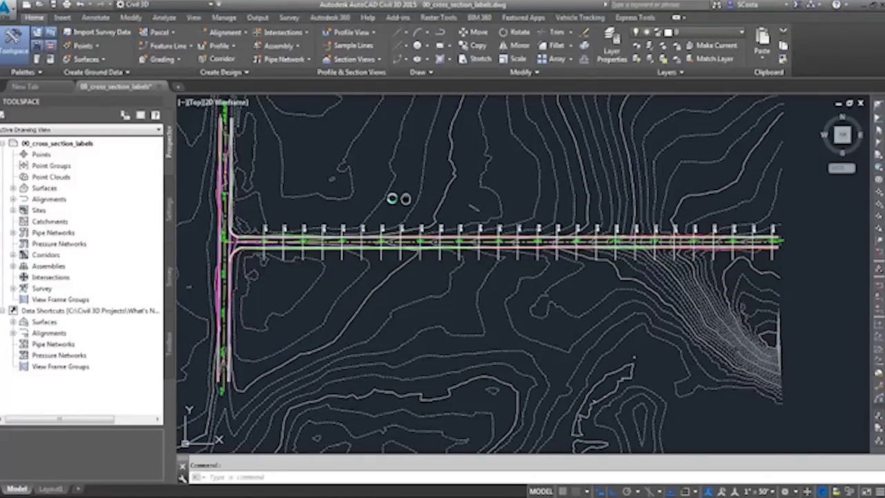
{"action": "middle_click_drag", "start_coordinate": [407, 198], "coordinate": [389, 200]}
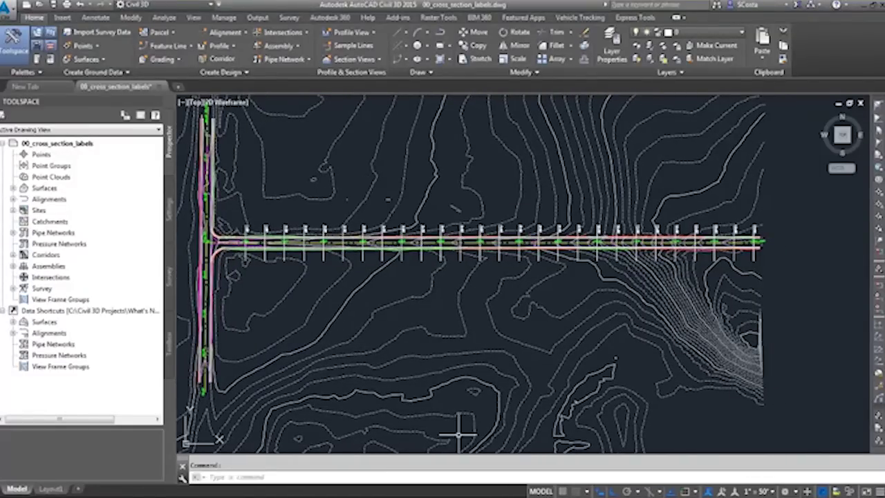
- Set the annotation scale to 1" = 10' and check the sample line labels along the road
{"action": "left_click", "coordinate": [759, 492]}
{"action": "left_click", "coordinate": [757, 278]}
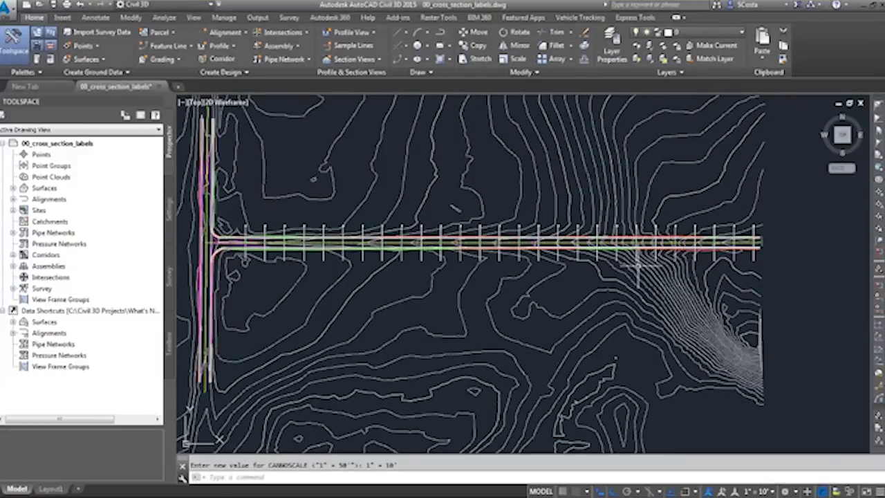
{"action": "scroll", "coordinate": [332, 242], "scroll_direction": "up", "scroll_amount": 2}
{"action": "scroll", "coordinate": [298, 207], "scroll_direction": "up", "scroll_amount": 2}
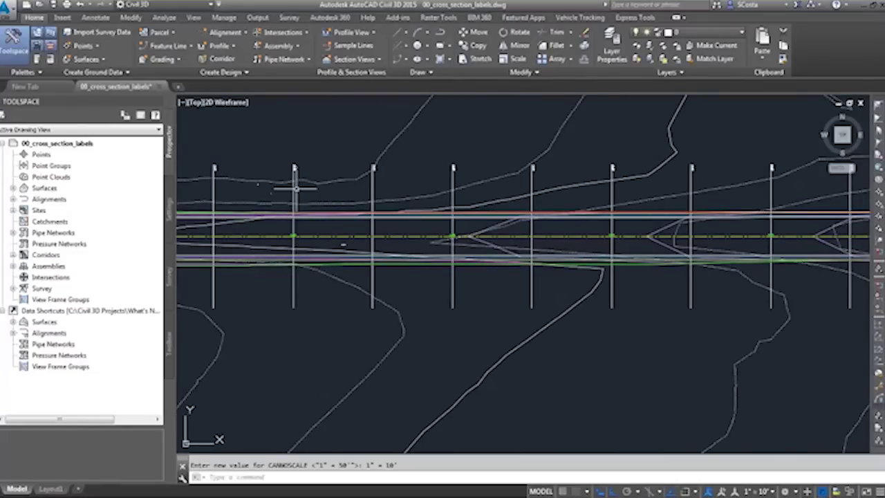
- Create multiple section views for the Randall Road sample line group with default settings, placed east of the surface, and inspect the station 1+00 labels
{"action": "scroll", "coordinate": [300, 199], "scroll_direction": "down", "scroll_amount": 4}
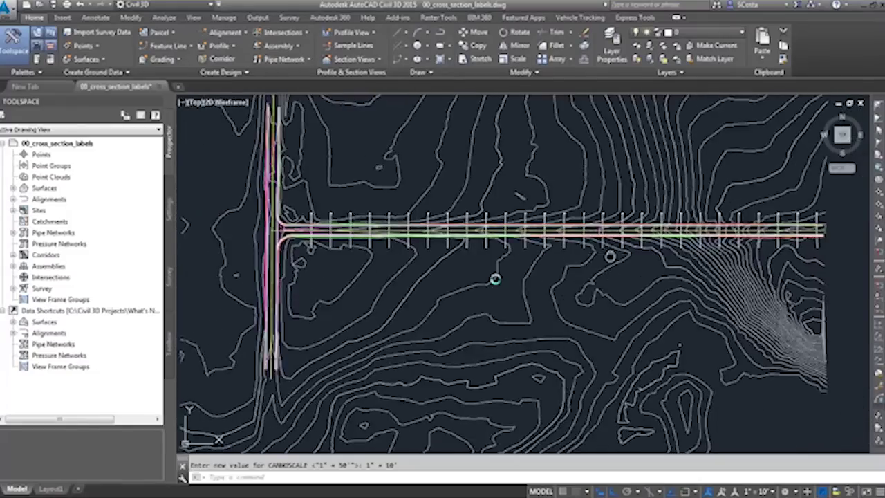
{"action": "scroll", "coordinate": [458, 285], "scroll_direction": "down", "scroll_amount": 3}
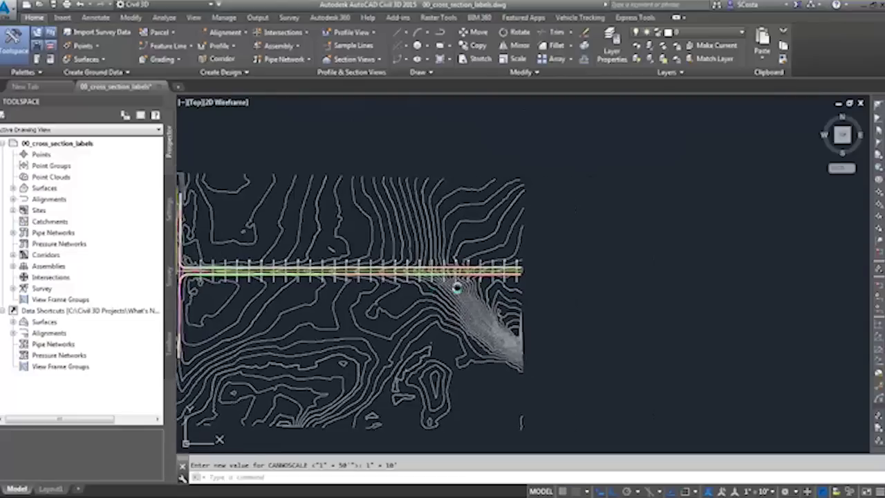
{"action": "left_click", "coordinate": [354, 60]}
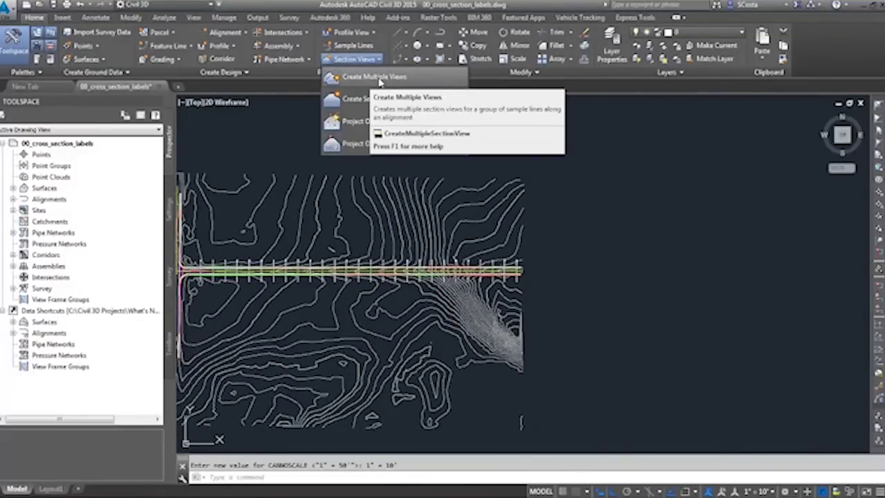
{"action": "left_click", "coordinate": [378, 80]}
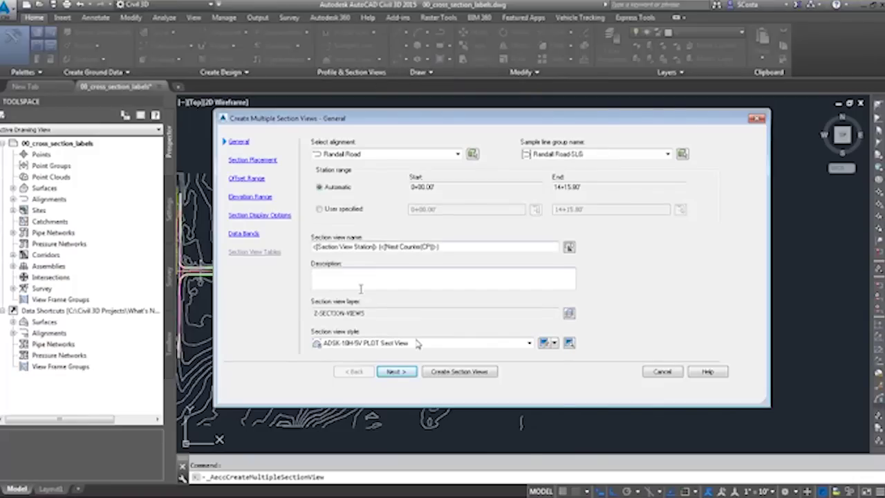
{"action": "left_click", "coordinate": [484, 379]}
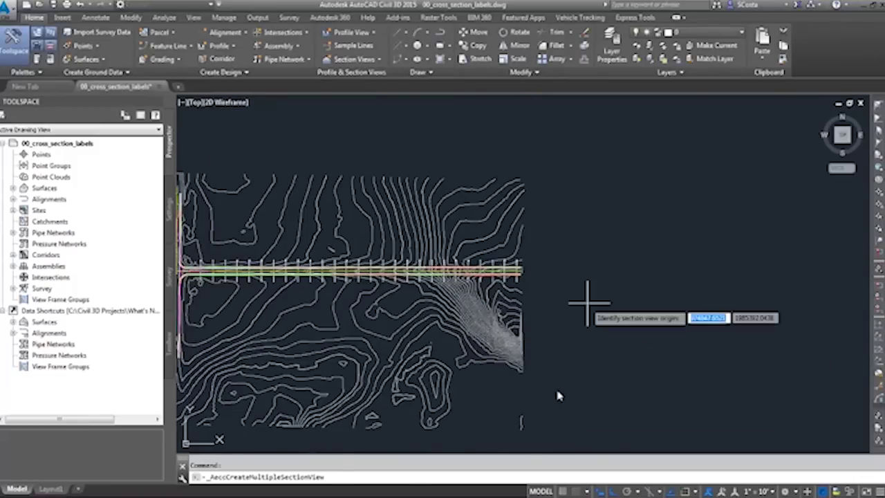
{"action": "left_click", "coordinate": [552, 319]}
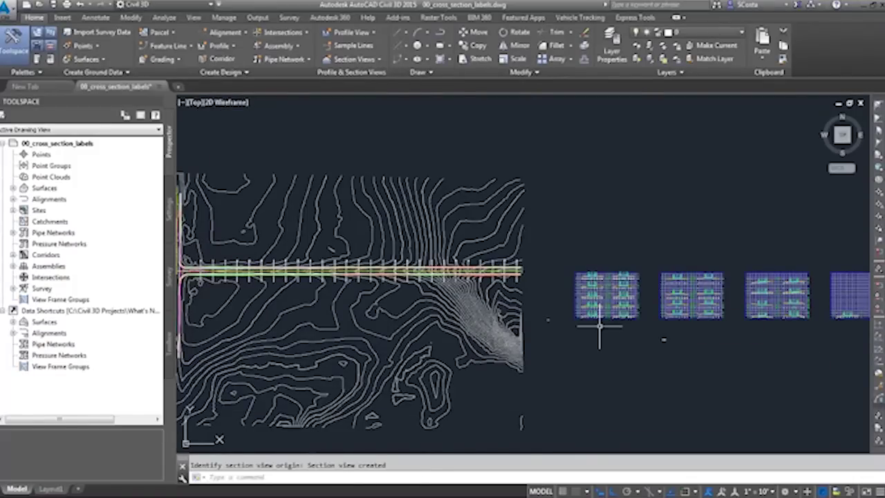
{"action": "scroll", "coordinate": [599, 331], "scroll_direction": "up", "scroll_amount": 10}
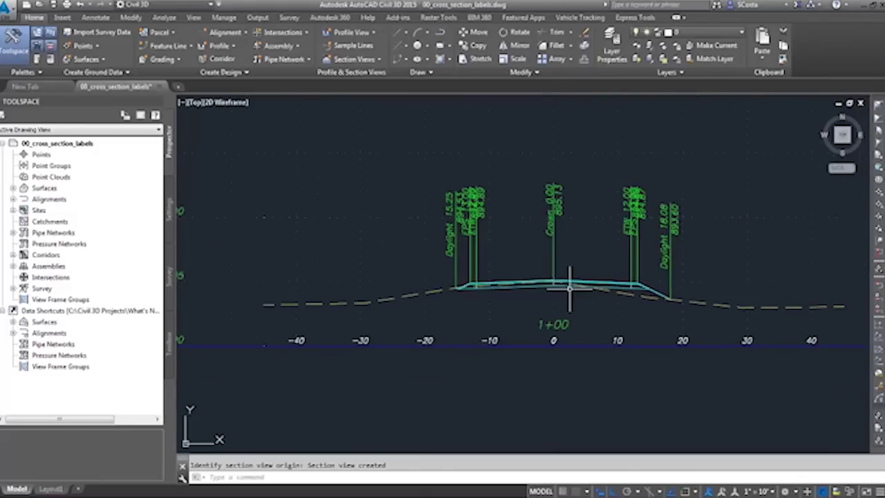
{"action": "scroll", "coordinate": [570, 289], "scroll_direction": "up", "scroll_amount": 5}
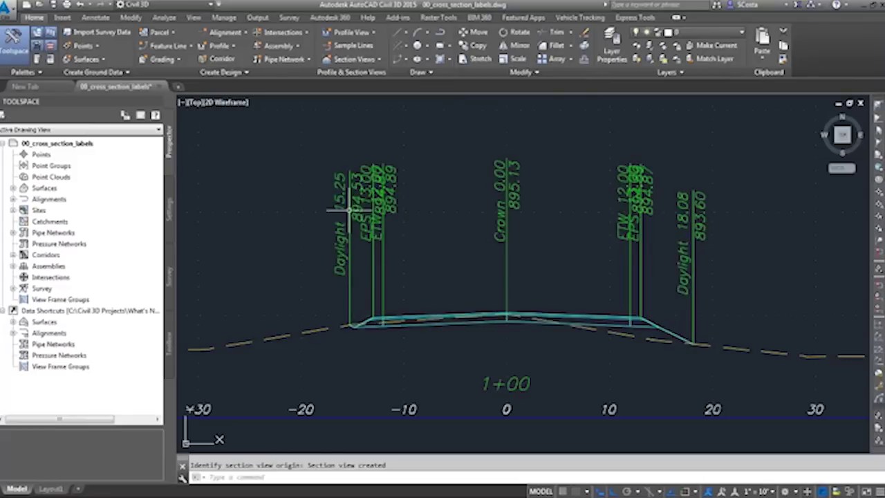
{"action": "scroll", "coordinate": [395, 359], "scroll_direction": "down", "scroll_amount": 4}
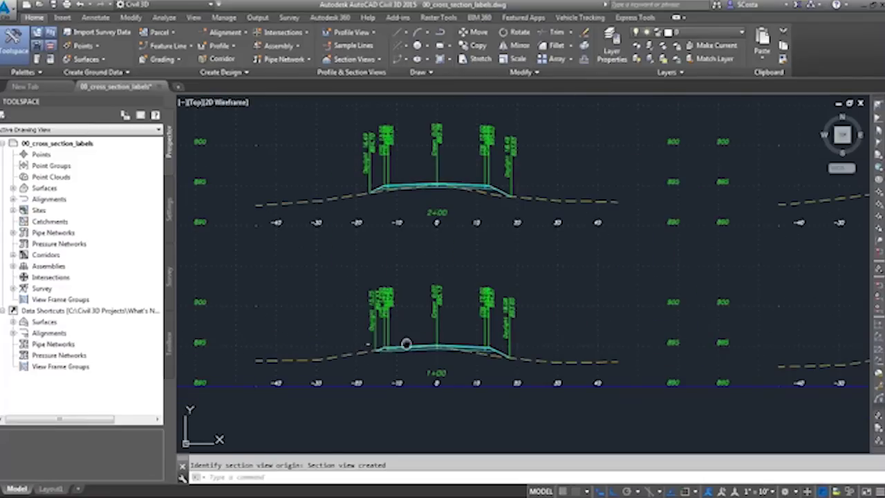
{"action": "scroll", "coordinate": [406, 344], "scroll_direction": "up", "scroll_amount": 5}
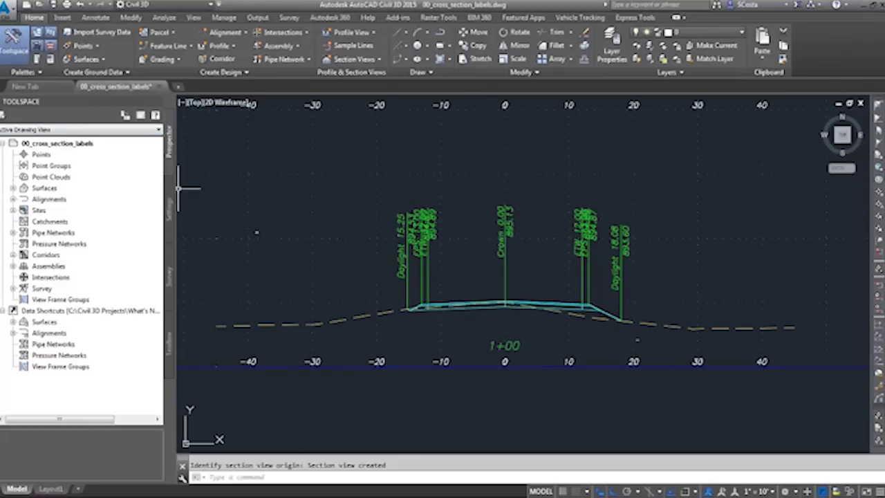
- Examine the label styles assigned to the link and point codes in the ADSK-SECTIONS PLOT code set style, leaving it unchanged
{"action": "left_click", "coordinate": [173, 188]}
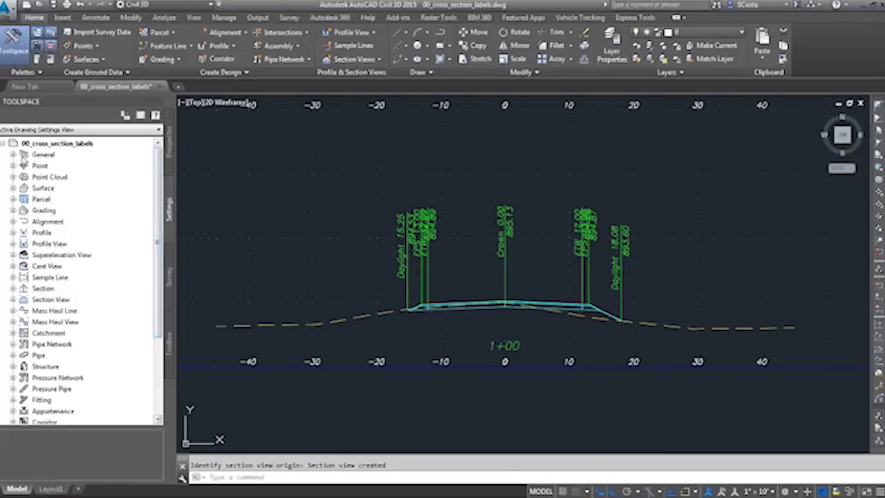
{"action": "left_click", "coordinate": [17, 155]}
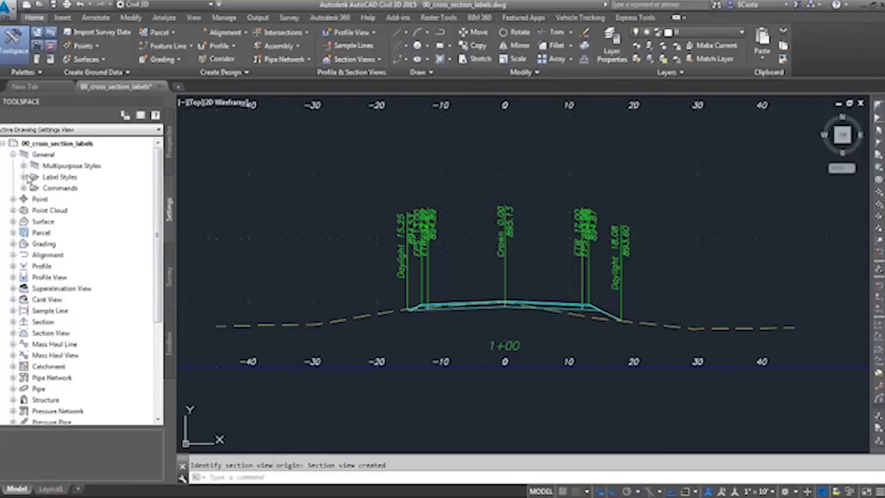
{"action": "left_click", "coordinate": [24, 166]}
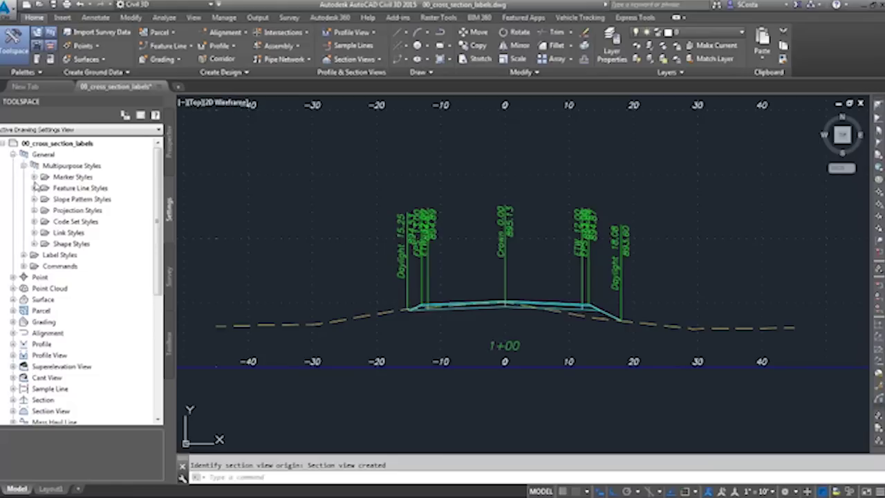
{"action": "left_click", "coordinate": [35, 221]}
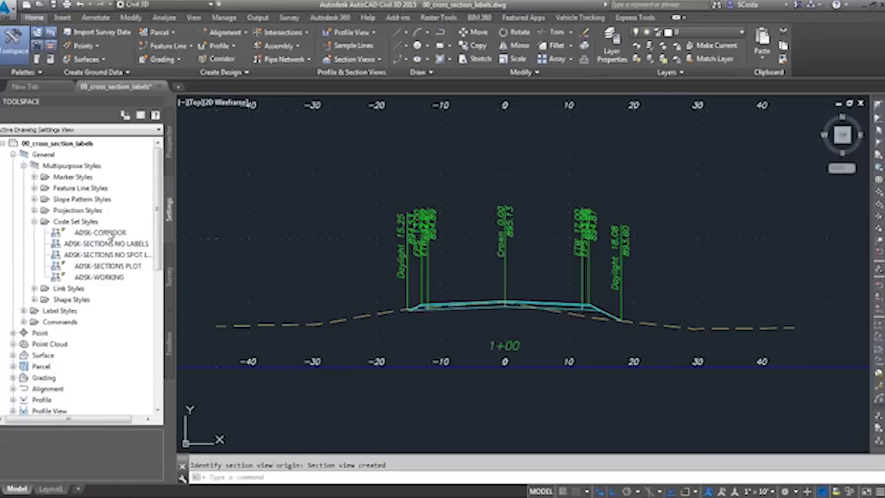
{"action": "left_click", "coordinate": [108, 267]}
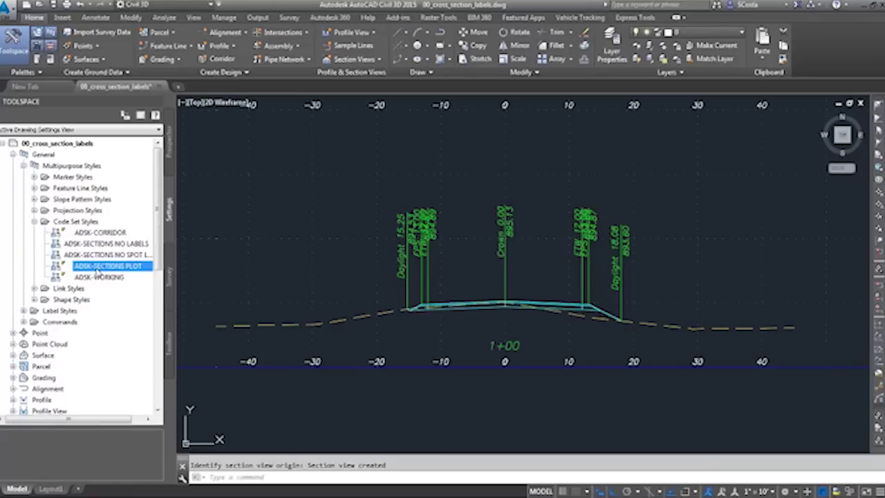
{"action": "double_click", "coordinate": [101, 270]}
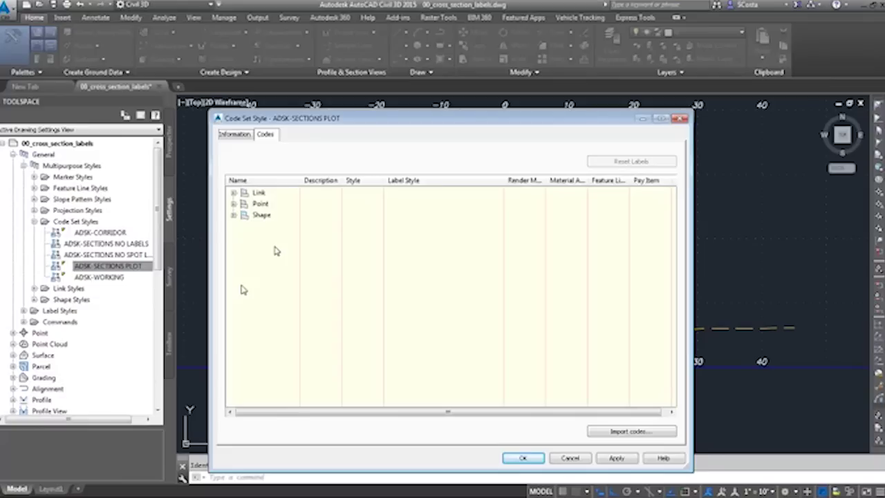
{"action": "left_click", "coordinate": [233, 193]}
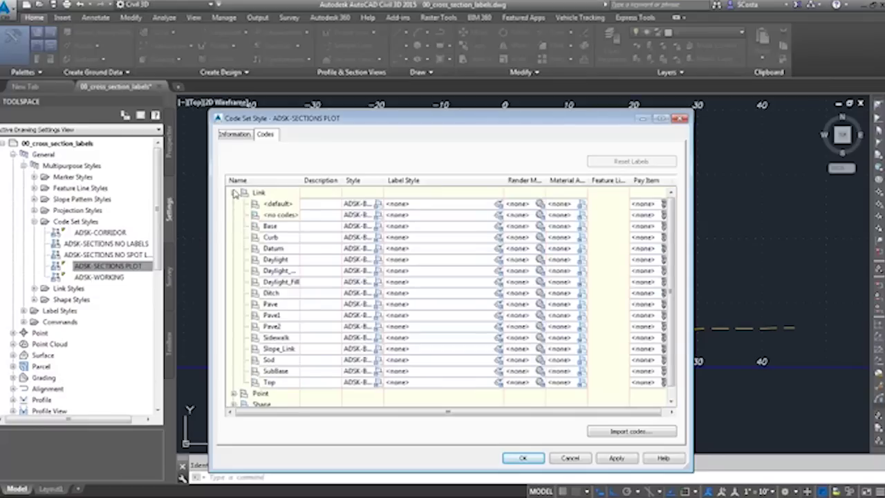
{"action": "left_click", "coordinate": [236, 193]}
{"action": "left_click", "coordinate": [236, 204]}
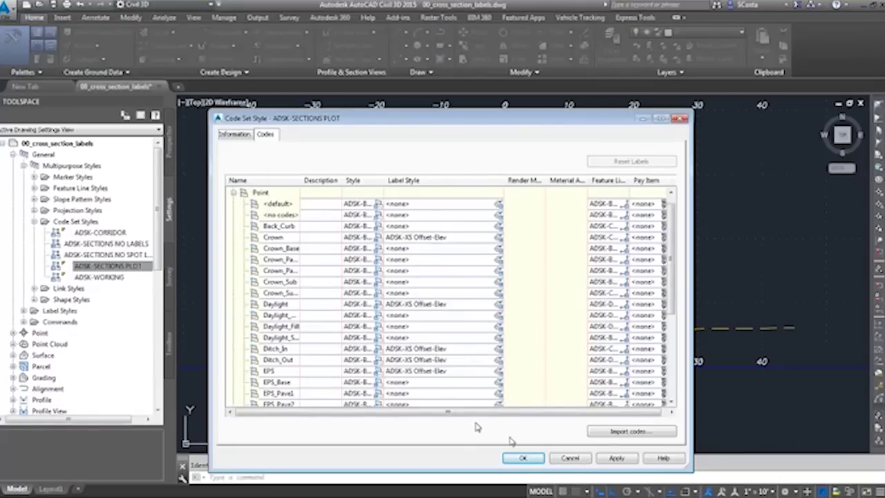
{"action": "left_click", "coordinate": [569, 460]}
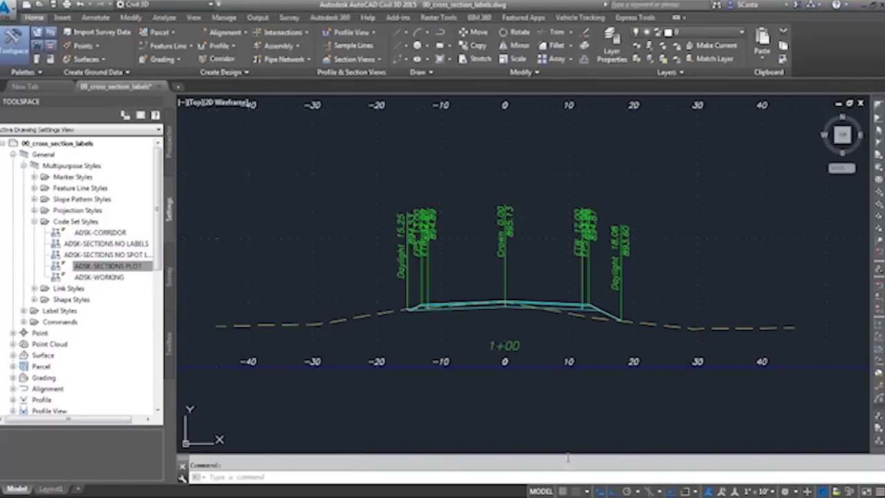
- Examine the layout and preview of the ADSK-Offset Elevation label style under the section's Corridor Points label styles, without changing it
{"action": "left_click", "coordinate": [14, 154]}
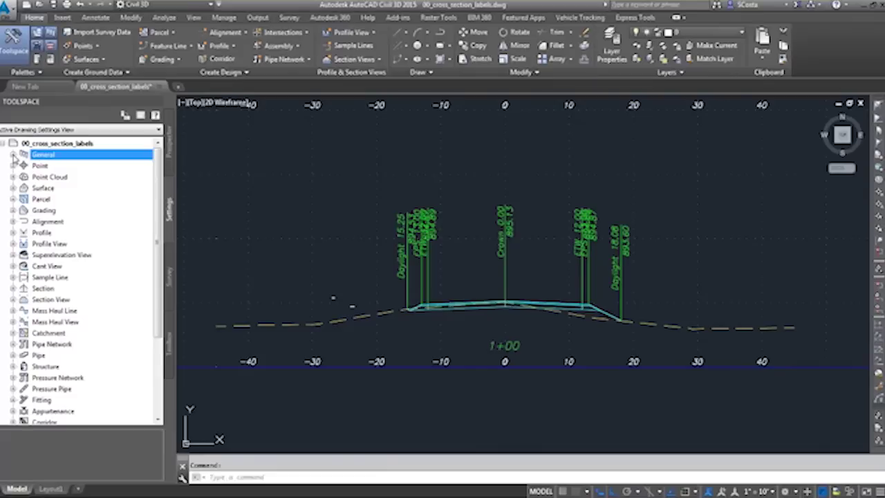
{"action": "left_click", "coordinate": [13, 299]}
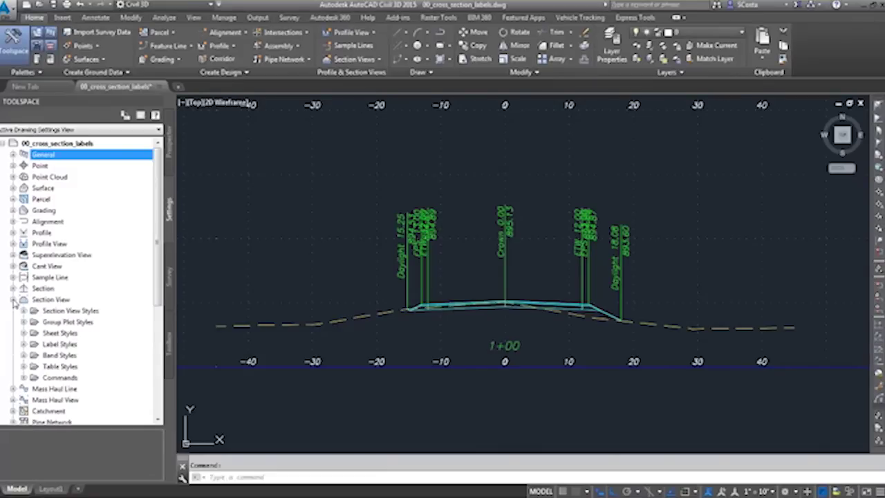
{"action": "left_click", "coordinate": [13, 289]}
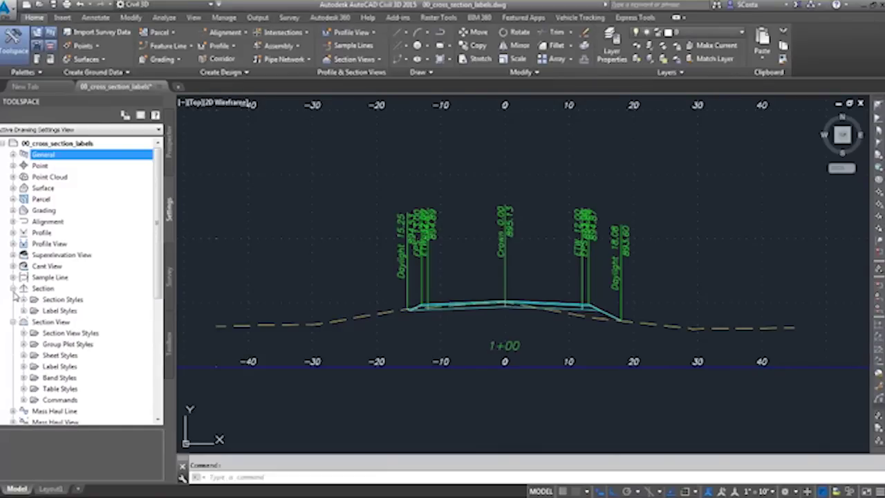
{"action": "left_click", "coordinate": [24, 311]}
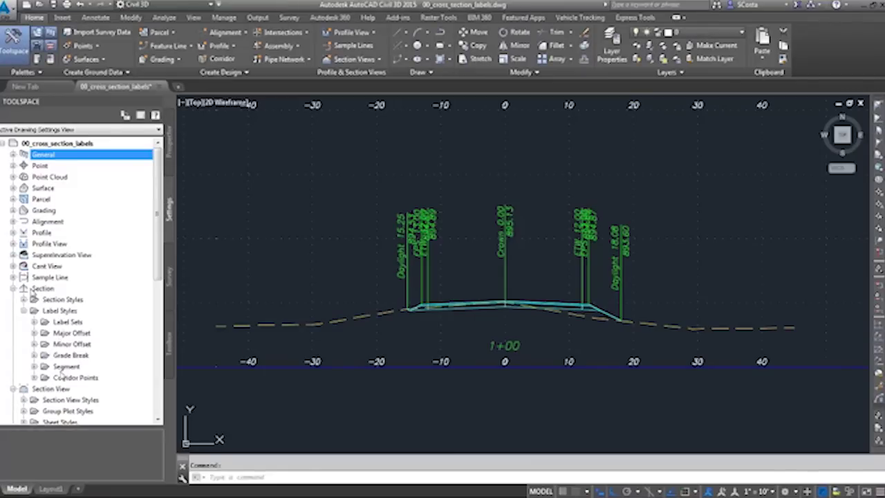
{"action": "left_click", "coordinate": [77, 378]}
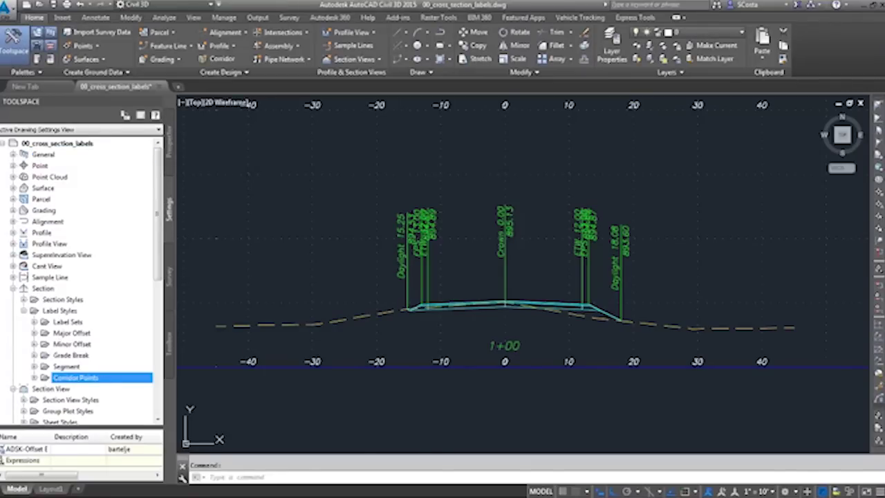
{"action": "left_click", "coordinate": [34, 378]}
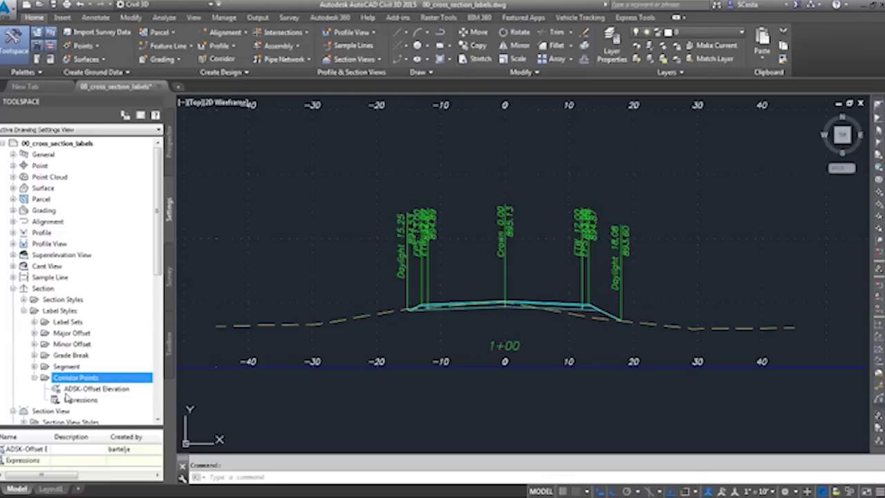
{"action": "double_click", "coordinate": [66, 391]}
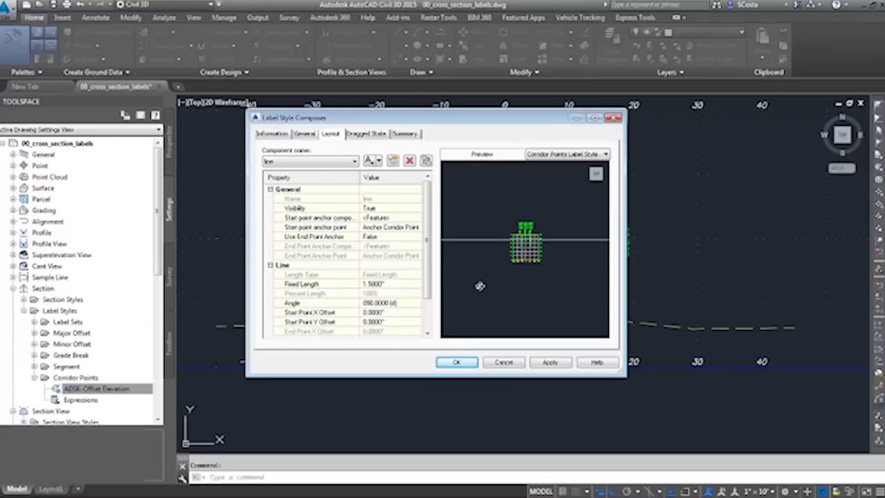
{"action": "scroll", "coordinate": [529, 242], "scroll_direction": "up", "scroll_amount": 6}
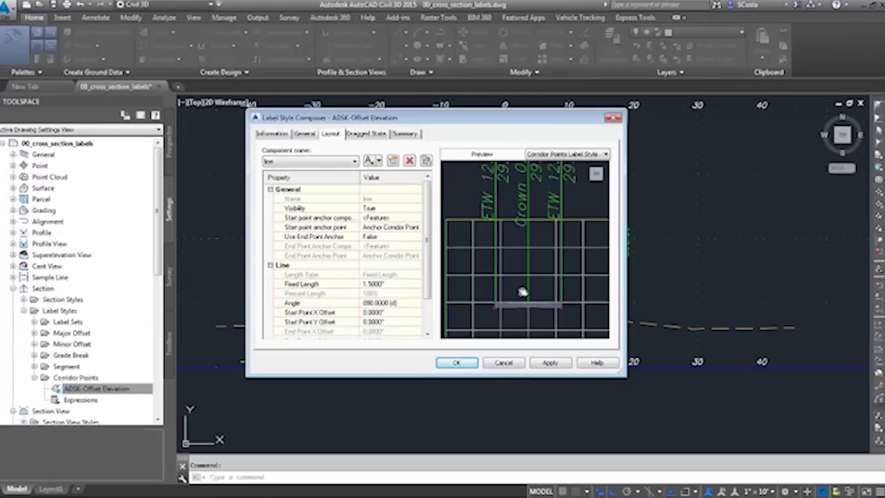
{"action": "scroll", "coordinate": [516, 315], "scroll_direction": "down", "scroll_amount": 3}
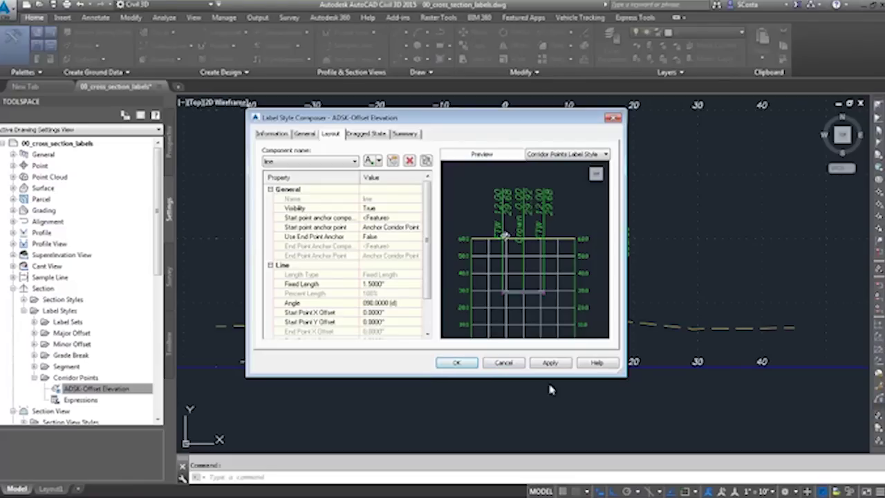
{"action": "left_click", "coordinate": [503, 364]}
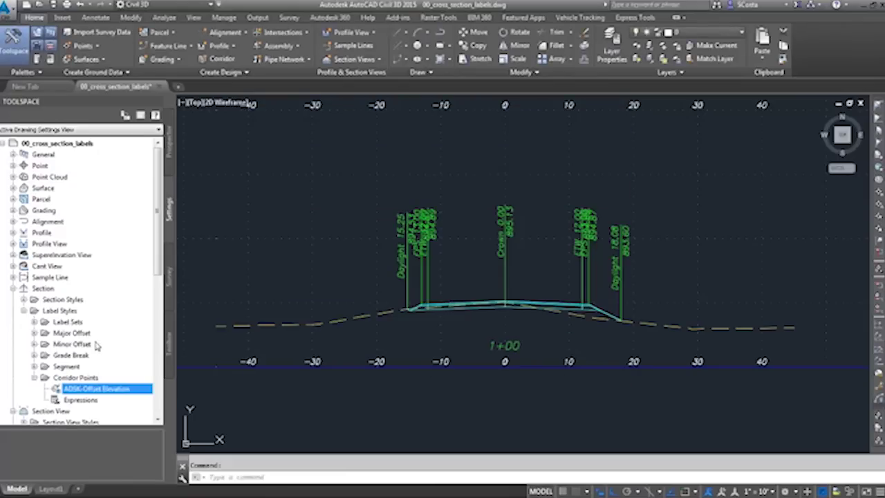
- Create a new section label set named Staggered Labels in the drawing's section label styles
{"action": "right_click", "coordinate": [66, 322]}
{"action": "left_click", "coordinate": [78, 329]}
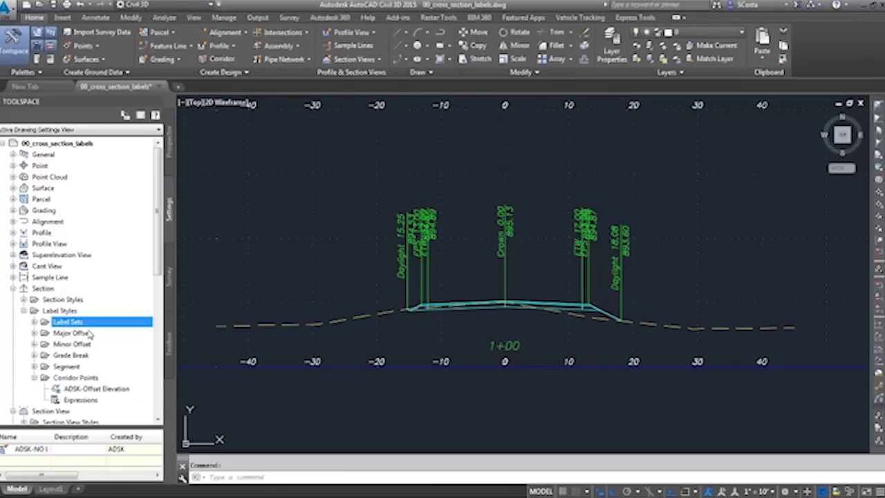
{"action": "left_click", "coordinate": [270, 157]}
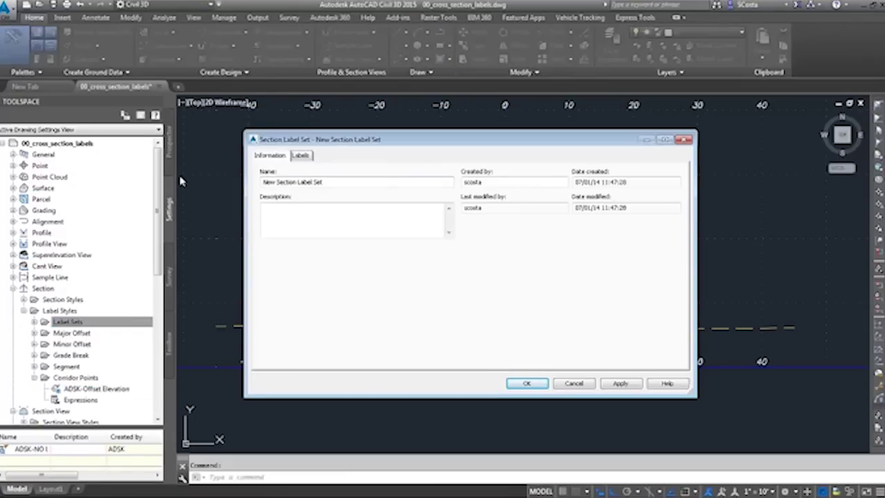
{"action": "left_click_drag", "start_coordinate": [330, 182], "coordinate": [195, 174]}
{"action": "type", "text": "St"}
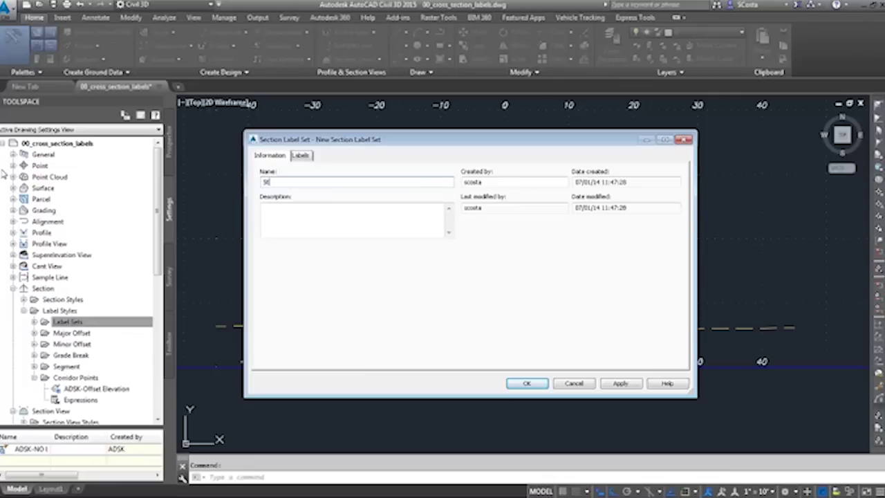
{"action": "type", "text": "aggered Labels"}
- Add a Corridor Points label with the ADSK-Offset Elevation style to the Staggered Labels set
{"action": "left_click", "coordinate": [301, 155]}
{"action": "left_click", "coordinate": [305, 184]}
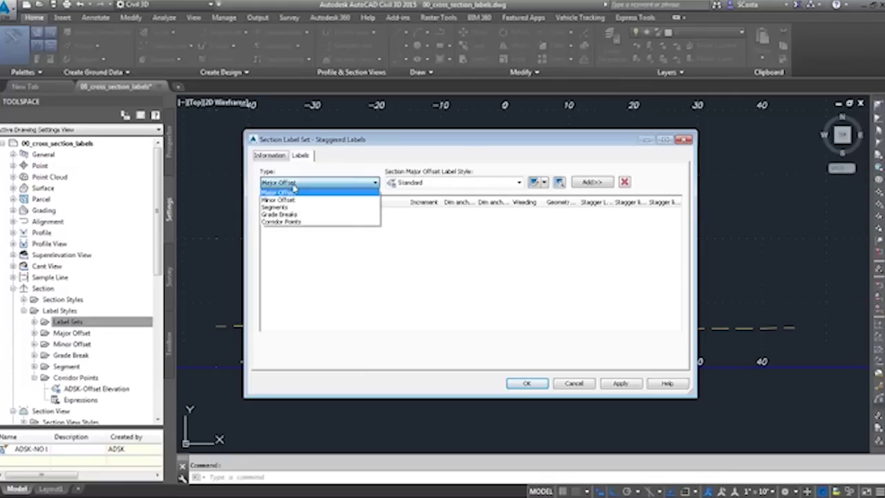
{"action": "left_click", "coordinate": [285, 222]}
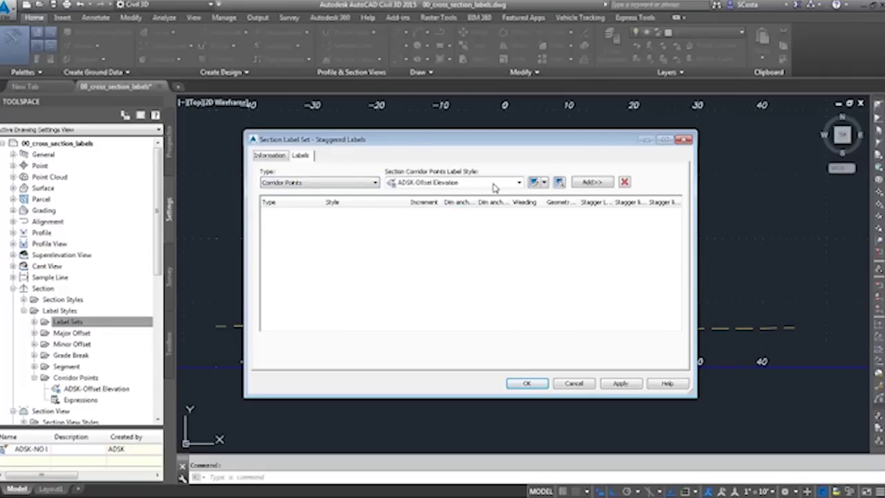
{"action": "left_click", "coordinate": [592, 182]}
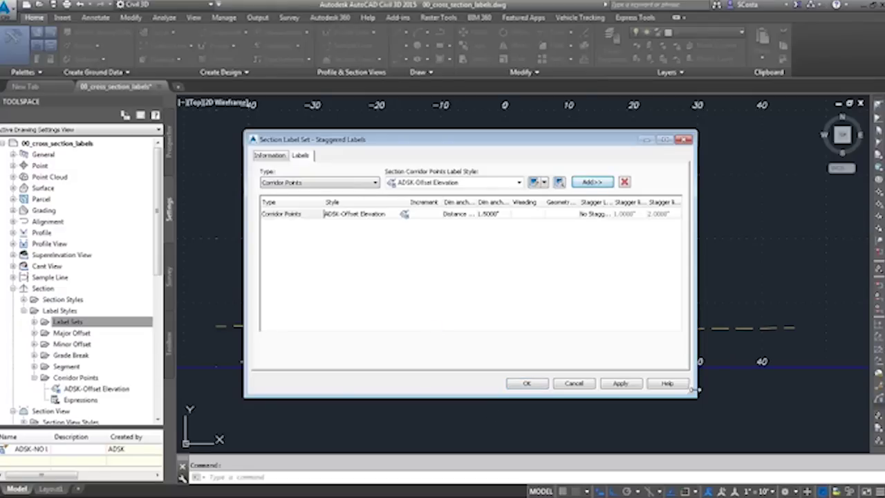
- Set the Corridor Points labels in the Staggered Labels set to stagger on both sides
{"action": "left_click_drag", "start_coordinate": [696, 389], "coordinate": [786, 403]}
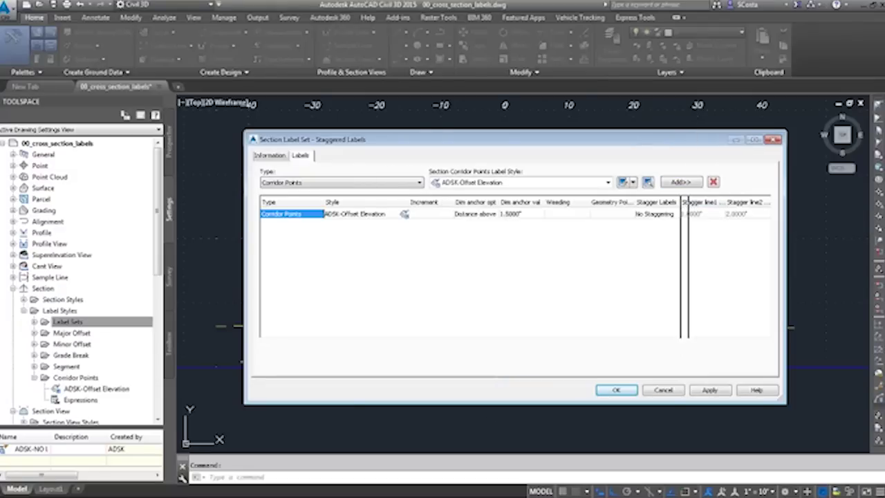
{"action": "left_click", "coordinate": [654, 215]}
{"action": "left_click", "coordinate": [654, 216]}
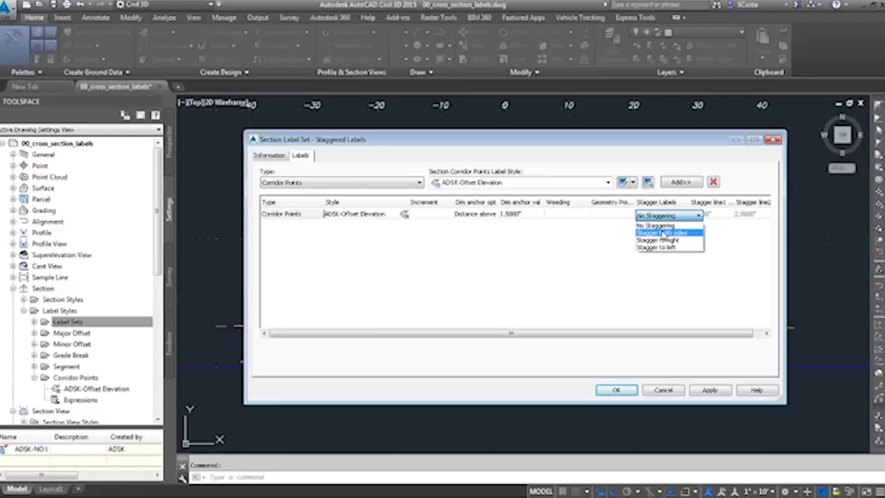
{"action": "left_click", "coordinate": [664, 234]}
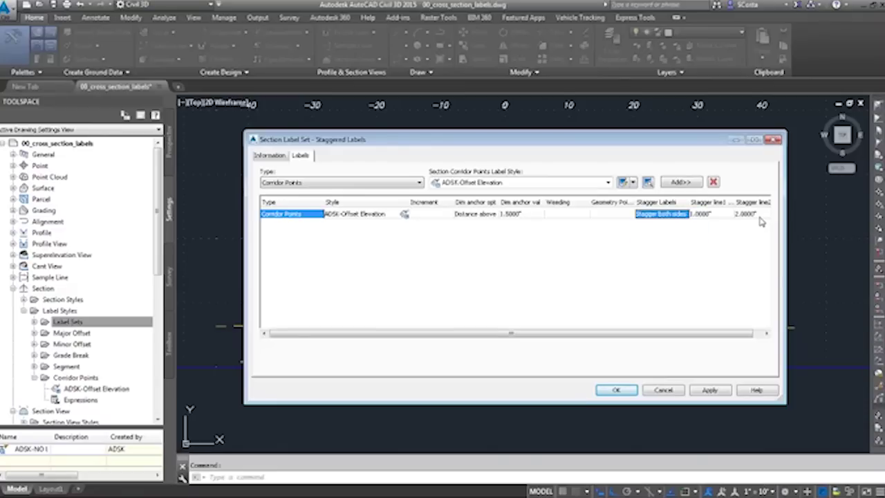
- Set the stagger line 1 height to 0.15", reduce the stagger line 2 height as well, and save the label set
{"action": "left_click_drag", "start_coordinate": [786, 273], "coordinate": [837, 274]}
{"action": "left_click_drag", "start_coordinate": [586, 143], "coordinate": [485, 142]}
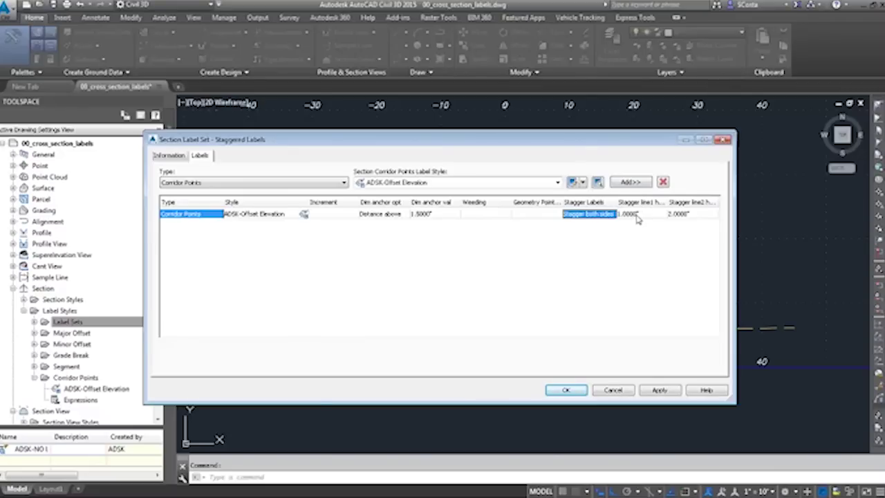
{"action": "left_click", "coordinate": [637, 215]}
{"action": "left_click", "coordinate": [646, 215]}
{"action": "type", "text": "0.15"}
{"action": "left_click", "coordinate": [690, 215]}
{"action": "type", "text": ".1"}
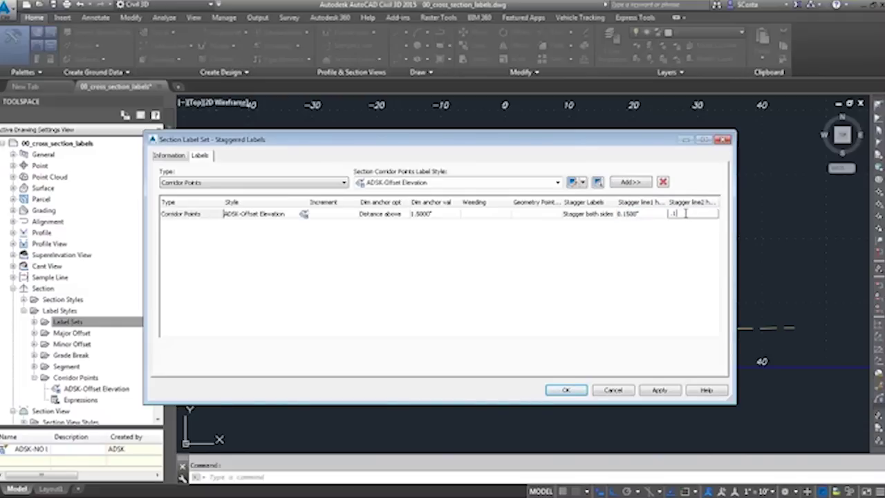
{"action": "key", "text": "Return"}
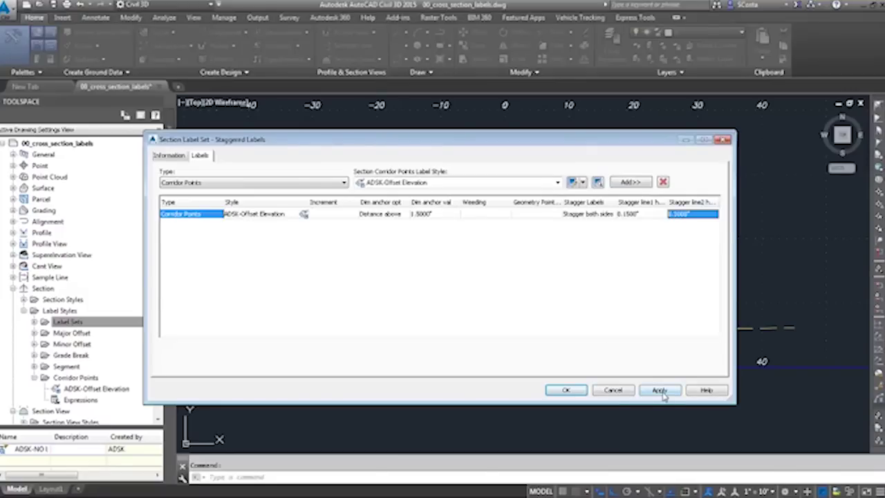
{"action": "left_click", "coordinate": [563, 392]}
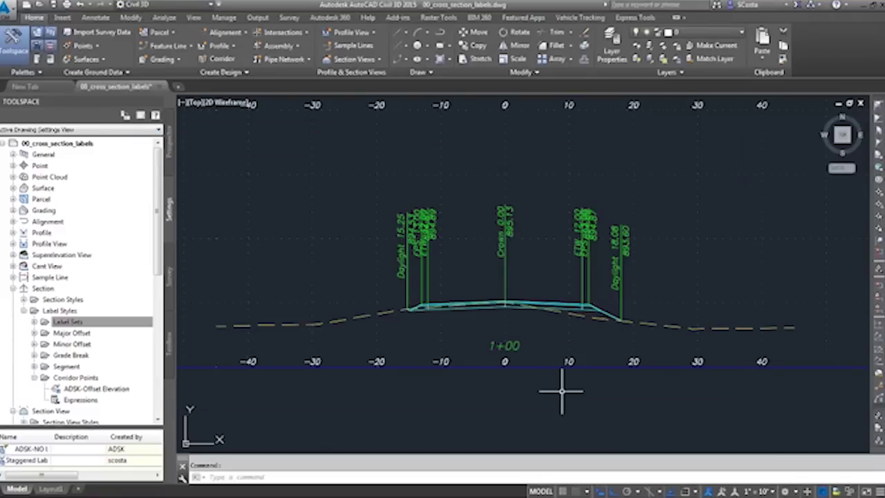
- Set the Corridor Point Code Labeling Method to Section Label Set in the CreateMultipleSectionView command settings
{"action": "scroll", "coordinate": [562, 391], "scroll_direction": "down", "scroll_amount": 4}
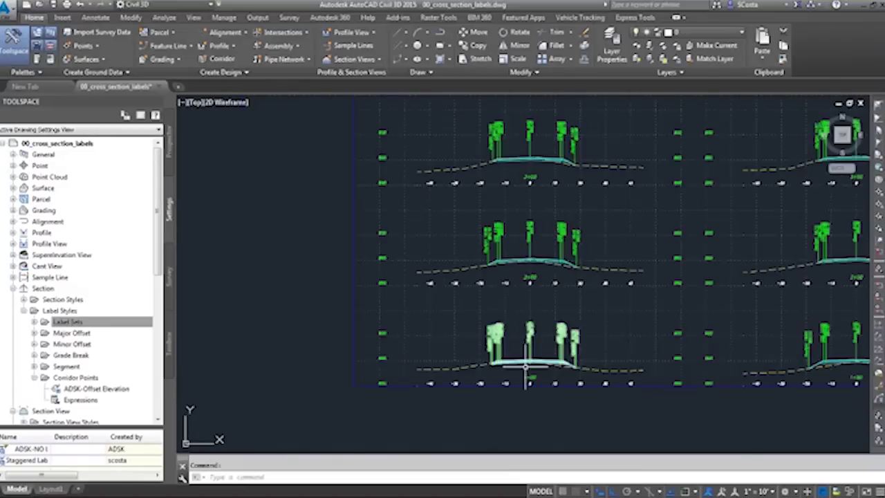
{"action": "scroll", "coordinate": [553, 356], "scroll_direction": "up", "scroll_amount": 2}
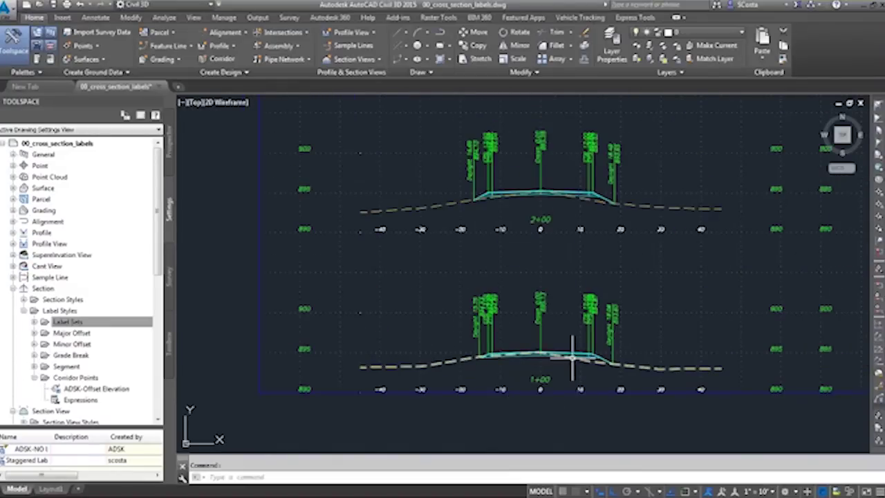
{"action": "middle_click_drag", "start_coordinate": [555, 353], "coordinate": [529, 335]}
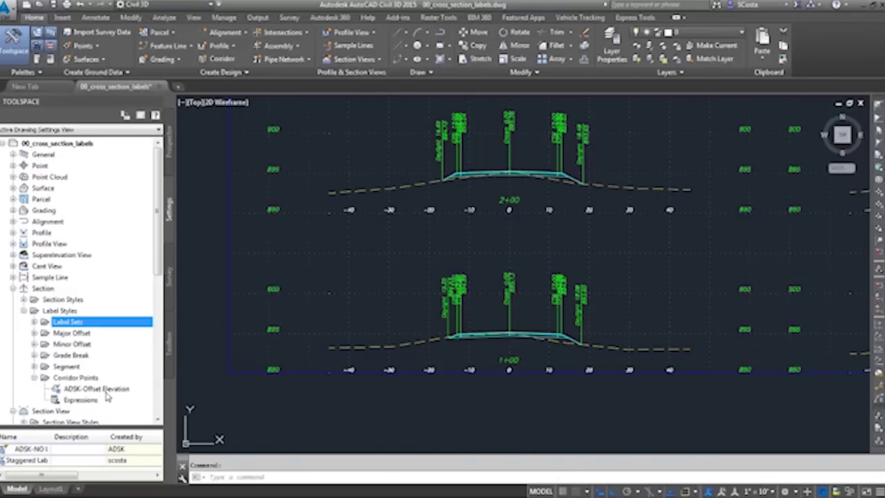
{"action": "left_click", "coordinate": [12, 288]}
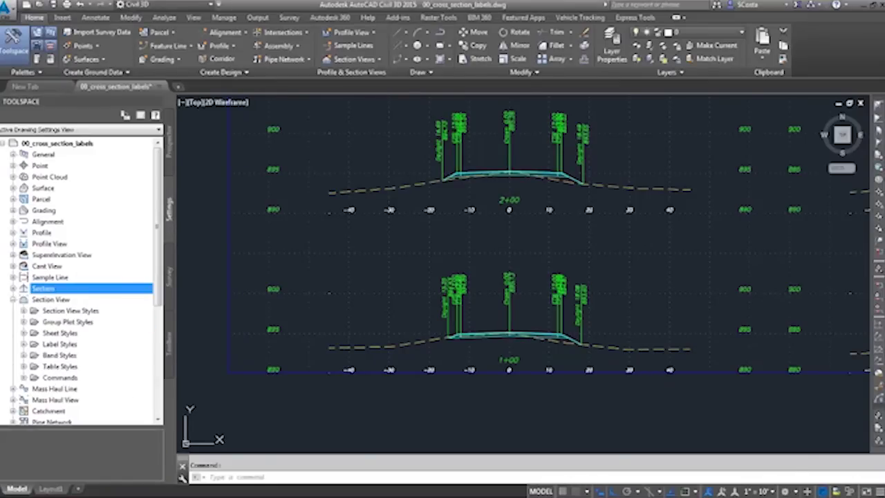
{"action": "left_click", "coordinate": [25, 378]}
{"action": "scroll", "coordinate": [127, 379], "scroll_direction": "down", "scroll_amount": 1}
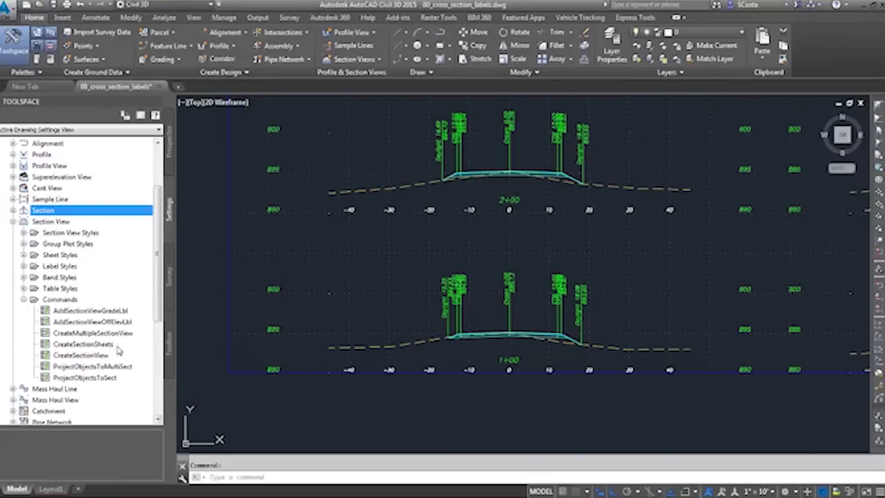
{"action": "double_click", "coordinate": [76, 333]}
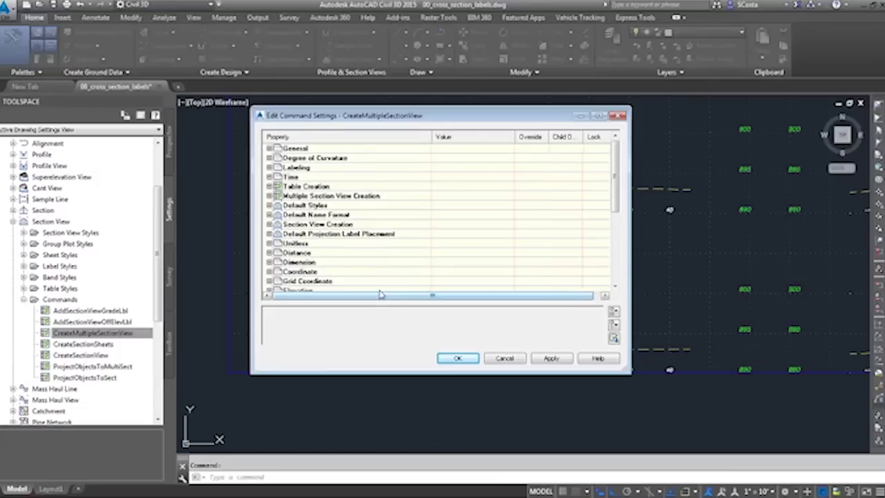
{"action": "left_click", "coordinate": [270, 224]}
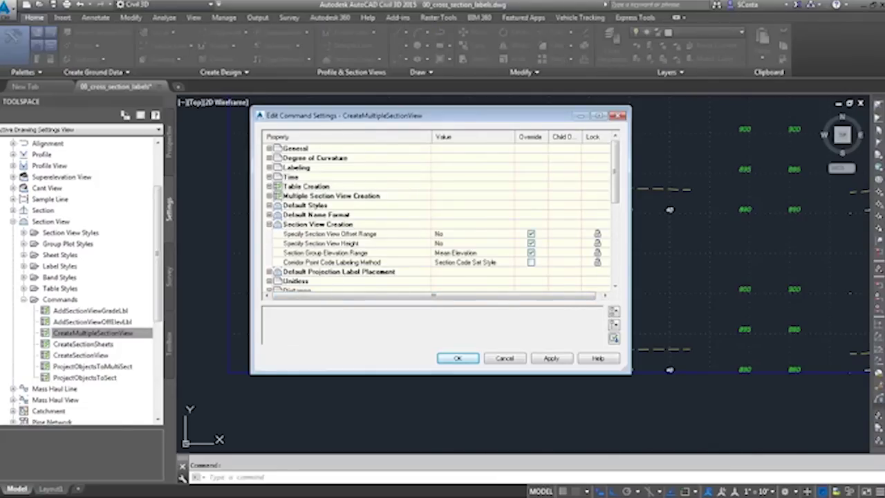
{"action": "left_click", "coordinate": [483, 268]}
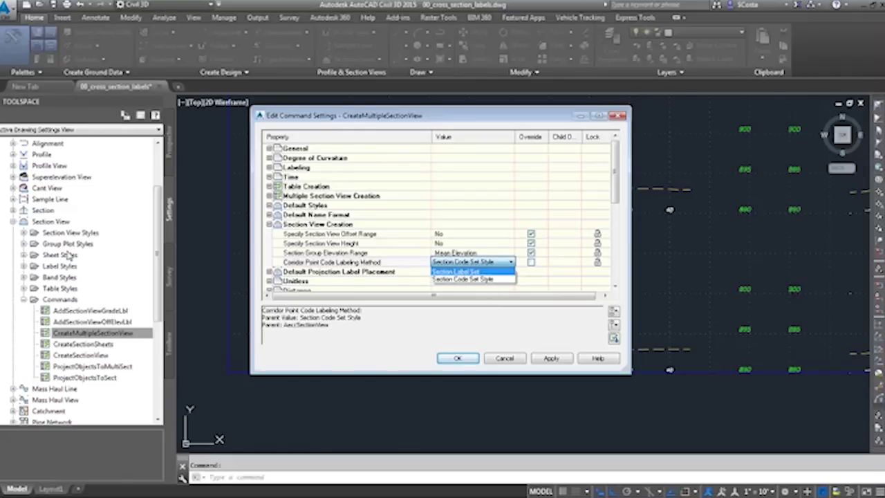
{"action": "left_click", "coordinate": [448, 272]}
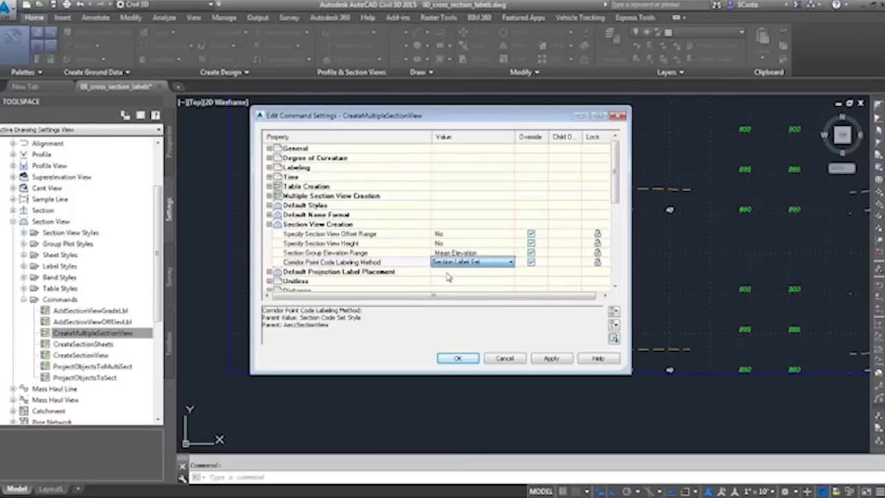
{"action": "left_click", "coordinate": [403, 263]}
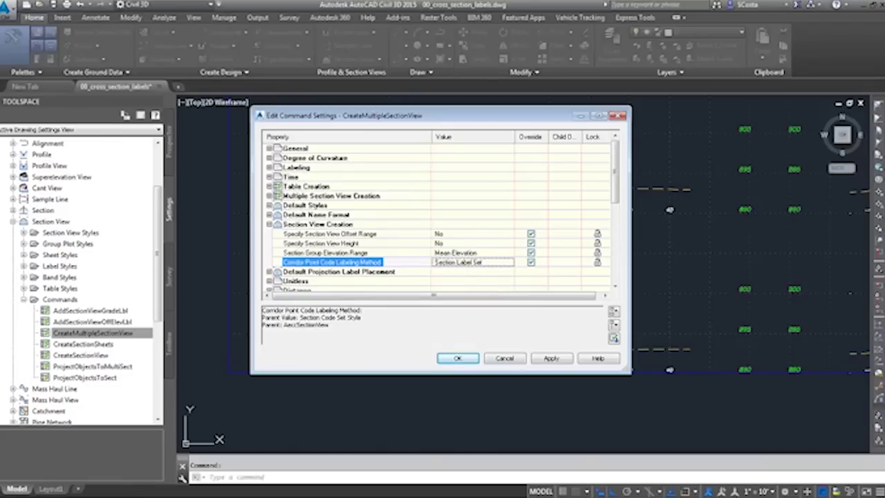
{"action": "left_click", "coordinate": [462, 361]}
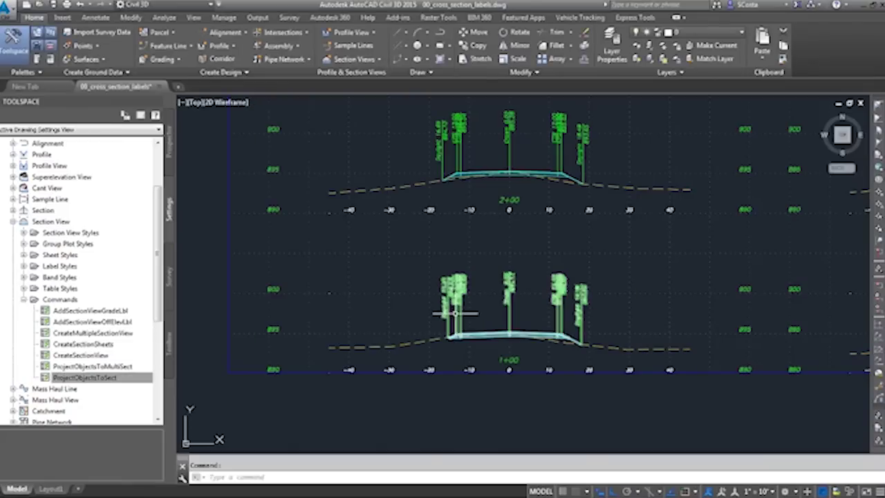
- Delete the existing section view group under the Randall Road-SLG sample line group of the Randall Road alignment
{"action": "left_click", "coordinate": [171, 152]}
{"action": "scroll", "coordinate": [286, 253], "scroll_direction": "down", "scroll_amount": 5}
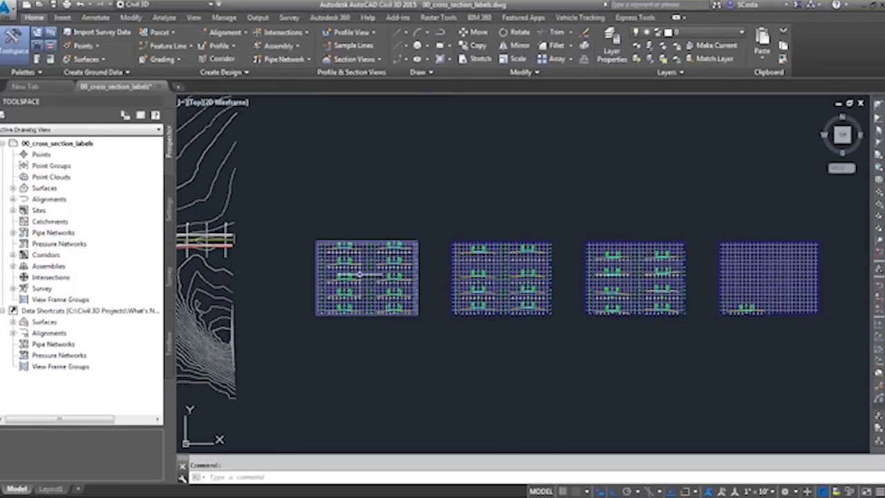
{"action": "scroll", "coordinate": [332, 304], "scroll_direction": "up", "scroll_amount": 3}
{"action": "scroll", "coordinate": [340, 299], "scroll_direction": "up", "scroll_amount": 4}
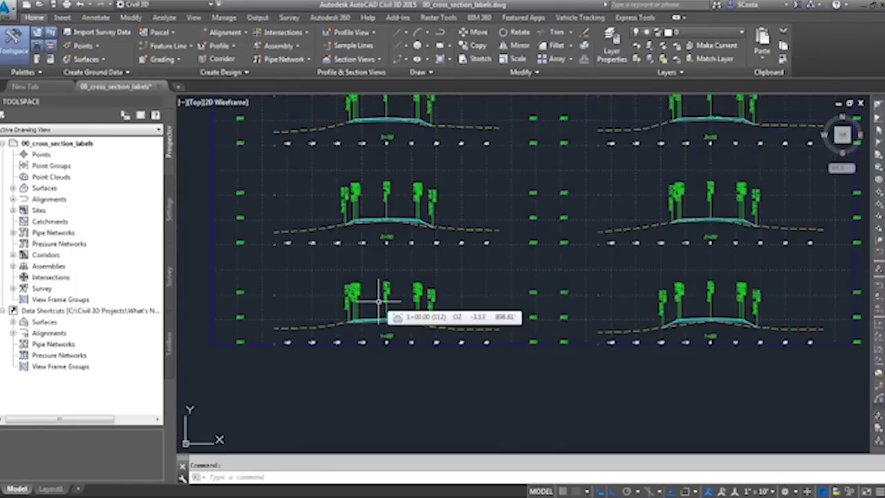
{"action": "scroll", "coordinate": [379, 303], "scroll_direction": "down", "scroll_amount": 5}
{"action": "middle_click_drag", "start_coordinate": [302, 269], "coordinate": [307, 362]}
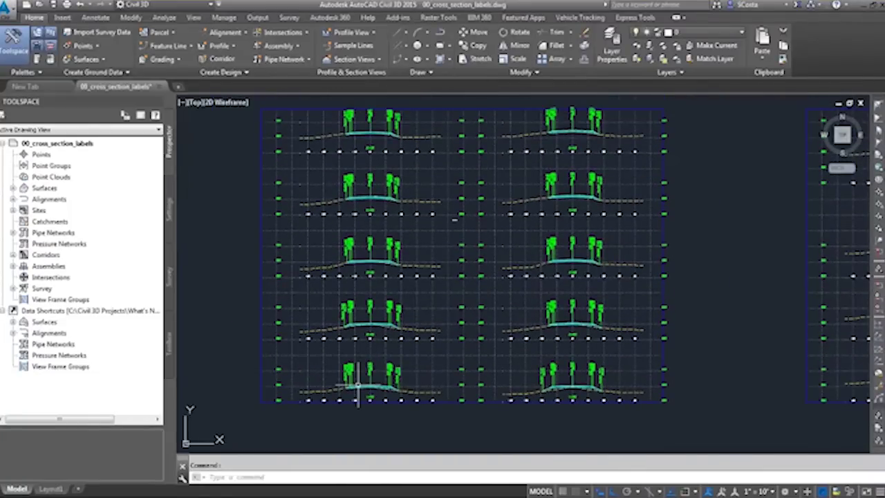
{"action": "left_click", "coordinate": [14, 199]}
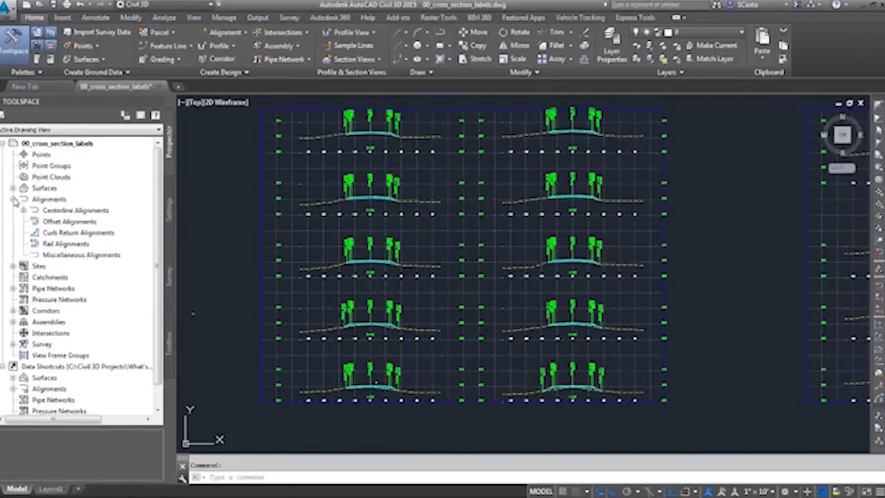
{"action": "left_click", "coordinate": [24, 210]}
{"action": "left_click", "coordinate": [35, 233]}
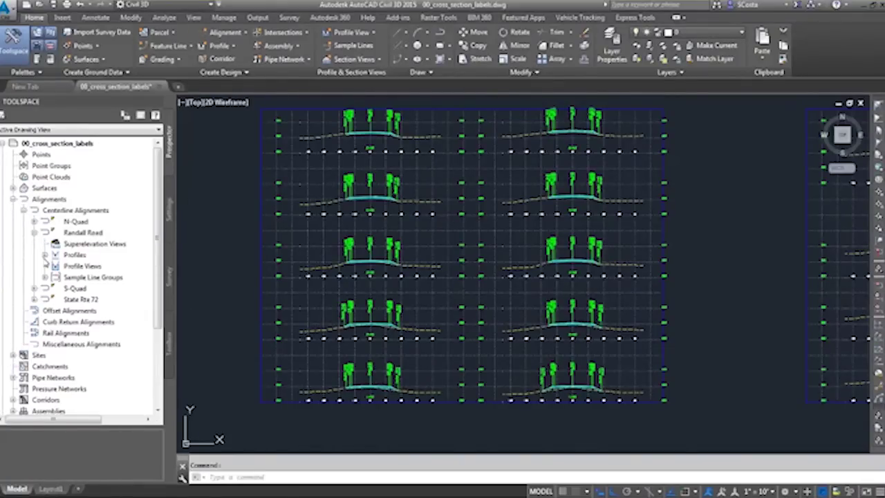
{"action": "left_click", "coordinate": [45, 277]}
{"action": "left_click", "coordinate": [55, 288]}
{"action": "left_click", "coordinate": [65, 322]}
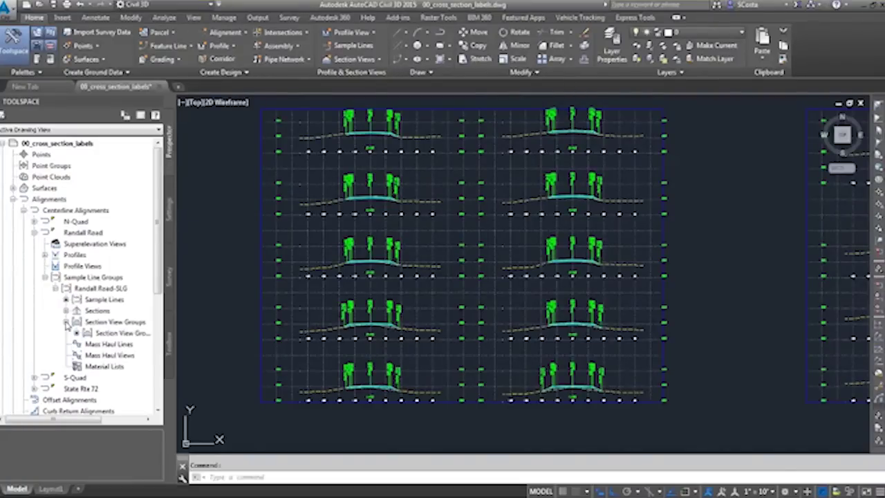
{"action": "right_click", "coordinate": [119, 333]}
{"action": "left_click", "coordinate": [155, 374]}
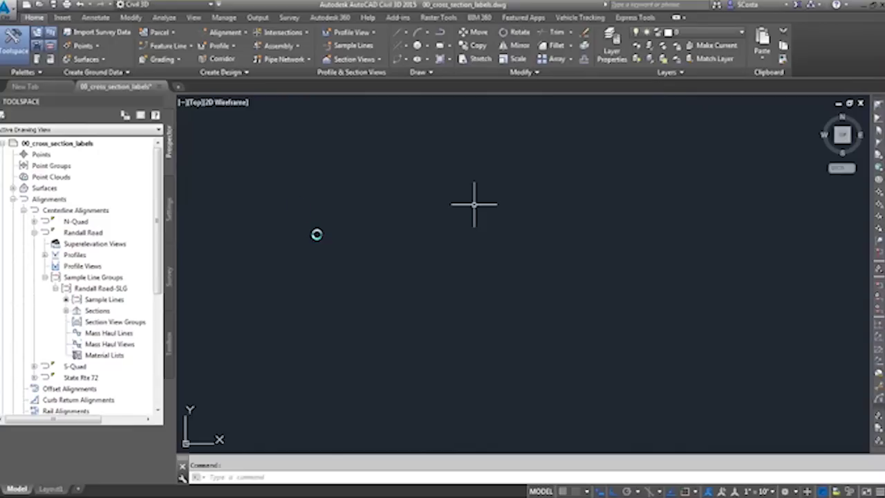
- Start creating multiple section views for the Randall Road-SLG sample line group and set the Randall Rd section's label set to Staggered Labels
{"action": "scroll", "coordinate": [490, 247], "scroll_direction": "down", "scroll_amount": 10}
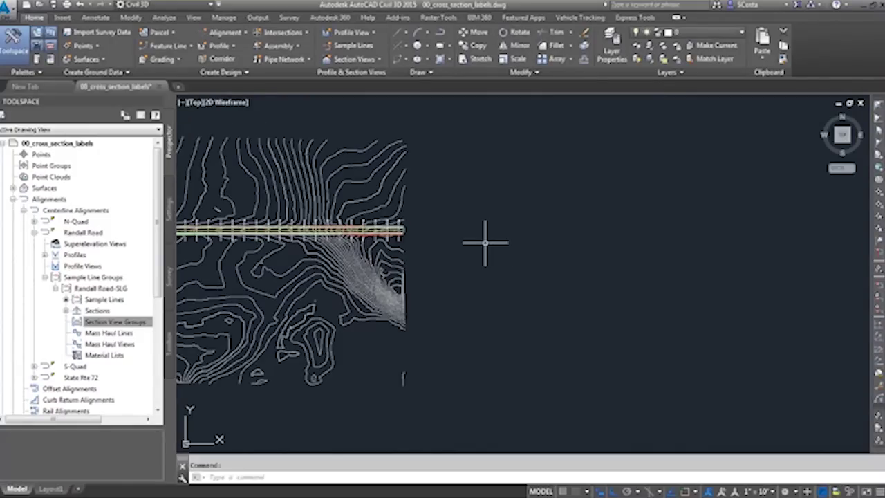
{"action": "left_click", "coordinate": [143, 320]}
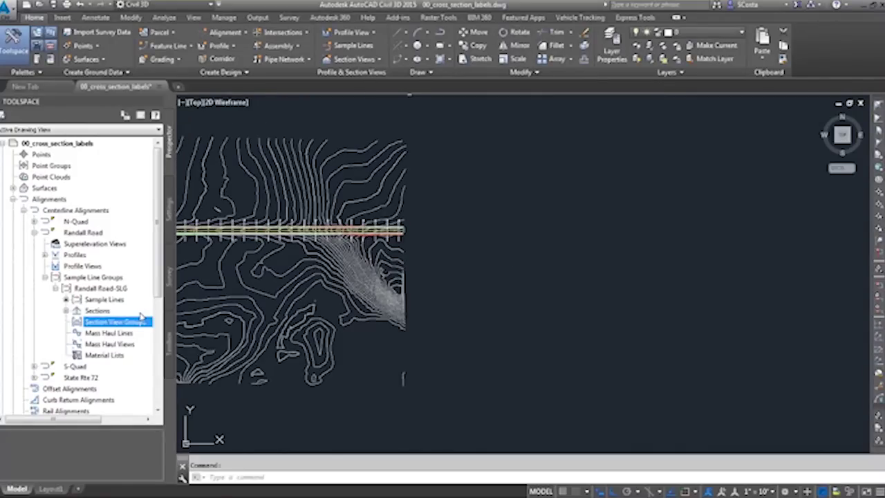
{"action": "left_click", "coordinate": [354, 61]}
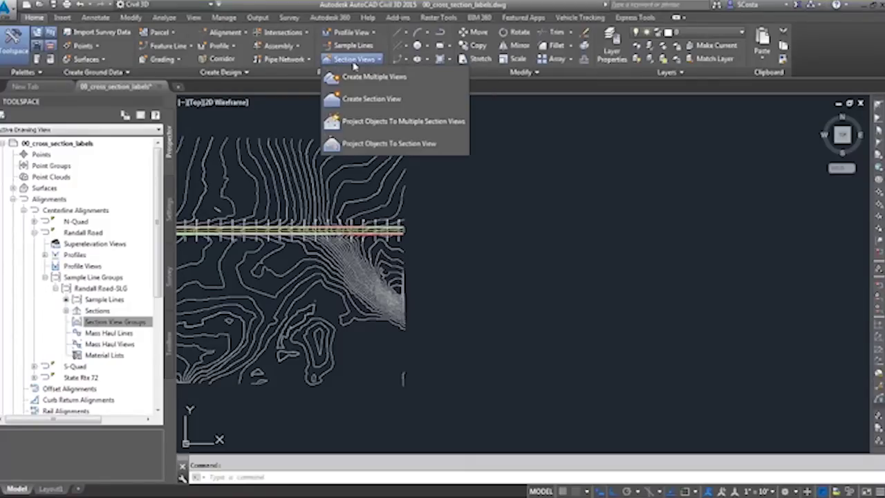
{"action": "left_click", "coordinate": [366, 77]}
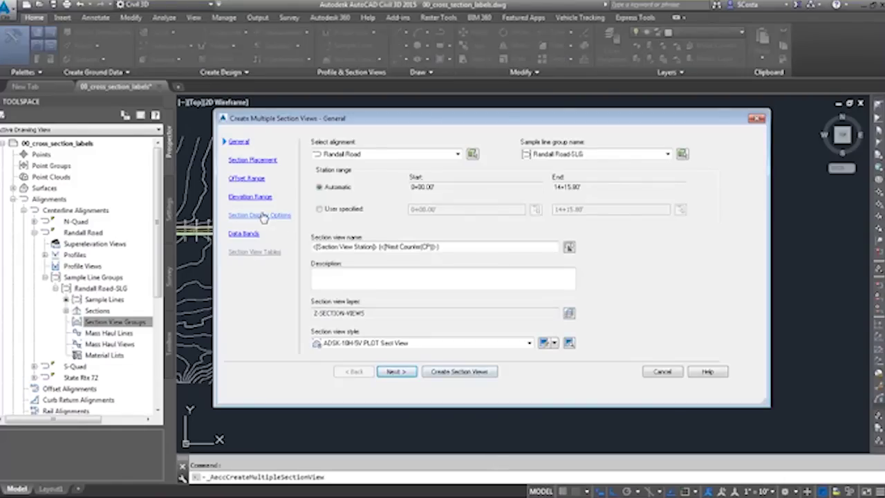
{"action": "left_click", "coordinate": [267, 216]}
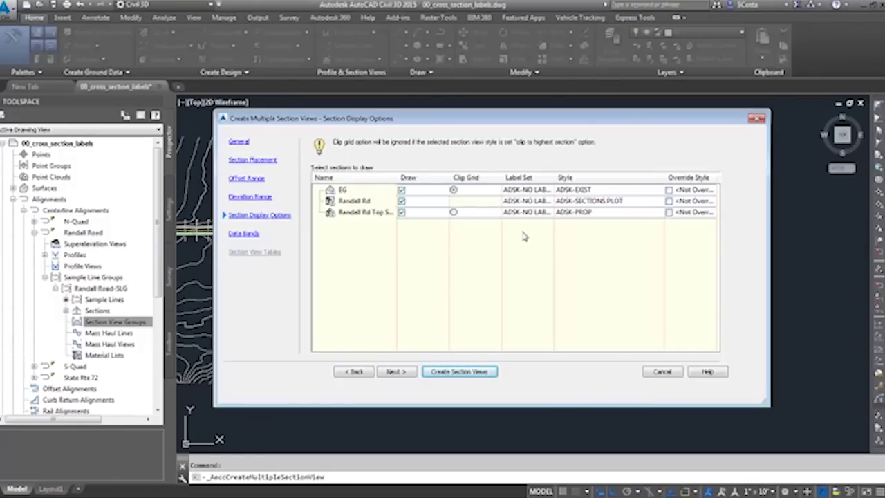
{"action": "left_click_drag", "start_coordinate": [553, 178], "coordinate": [596, 181]}
{"action": "left_click", "coordinate": [580, 201]}
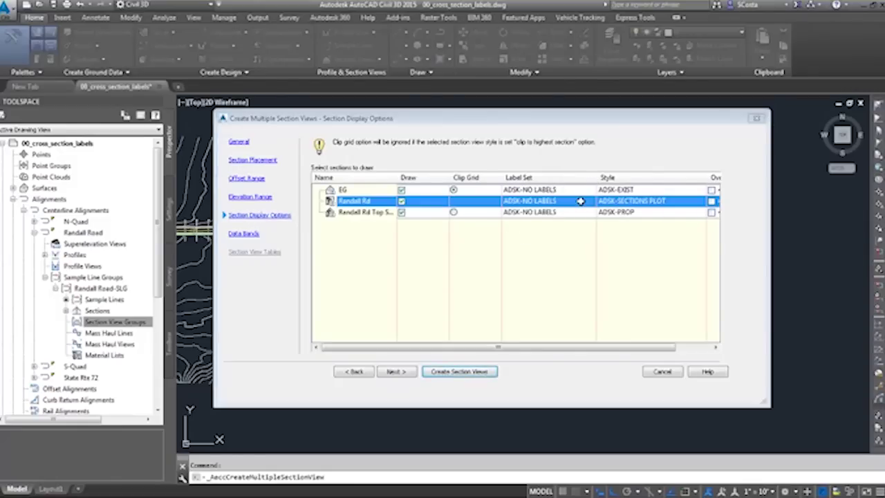
{"action": "left_click", "coordinate": [267, 173]}
{"action": "left_click", "coordinate": [297, 188]}
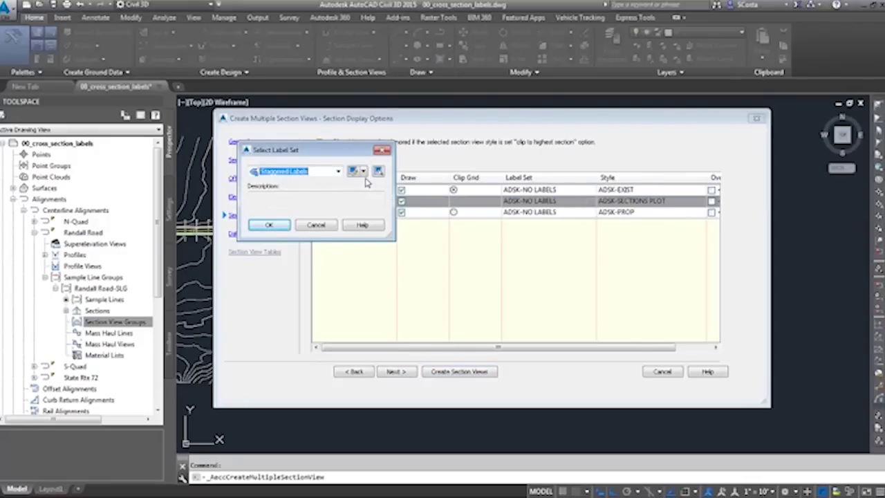
{"action": "left_click", "coordinate": [253, 229]}
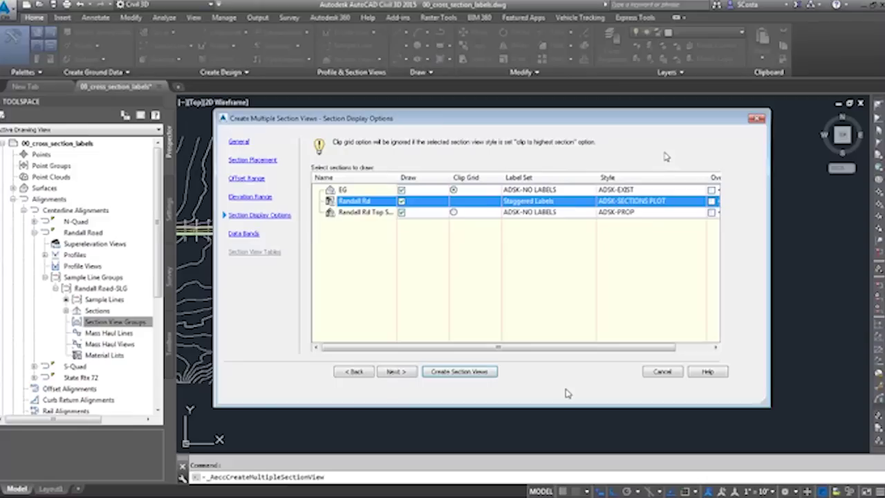
- Create the section views, place them in the empty area beside the contours, and check the staggered labels at station 1+00
{"action": "left_click", "coordinate": [468, 377]}
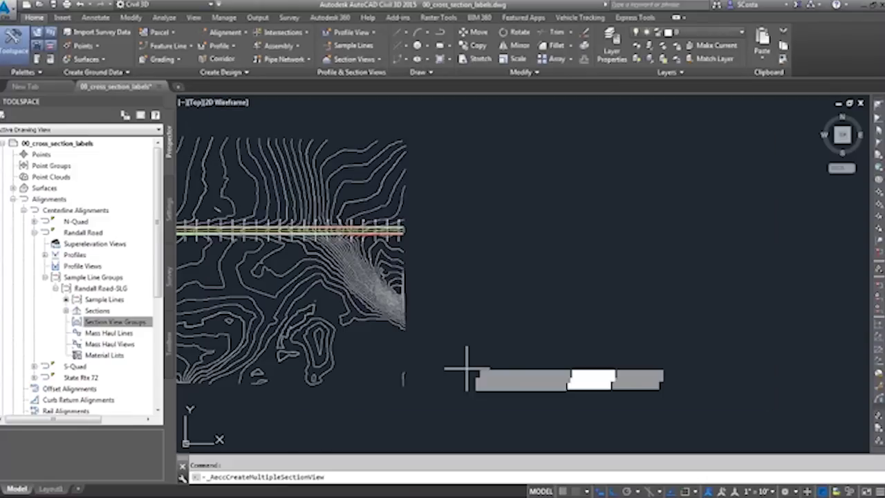
{"action": "left_click", "coordinate": [472, 291]}
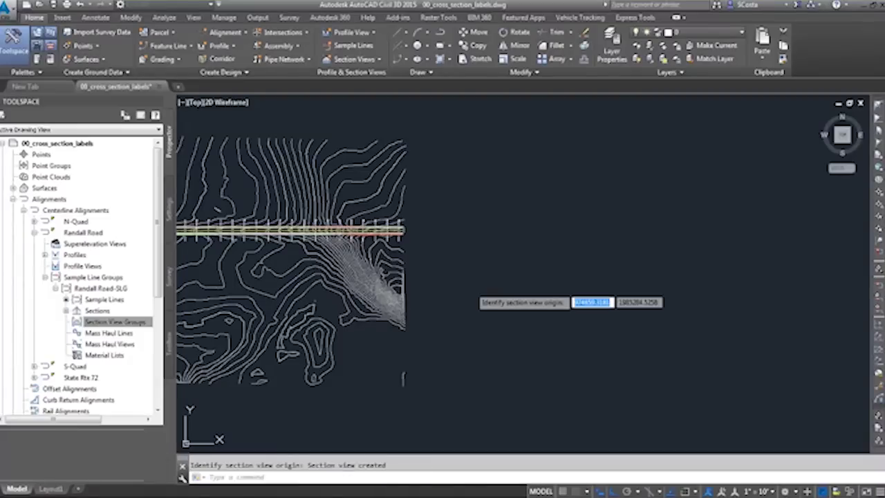
{"action": "scroll", "coordinate": [468, 286], "scroll_direction": "up", "scroll_amount": 10}
{"action": "scroll", "coordinate": [415, 325], "scroll_direction": "up", "scroll_amount": 4}
{"action": "scroll", "coordinate": [360, 318], "scroll_direction": "up", "scroll_amount": 5}
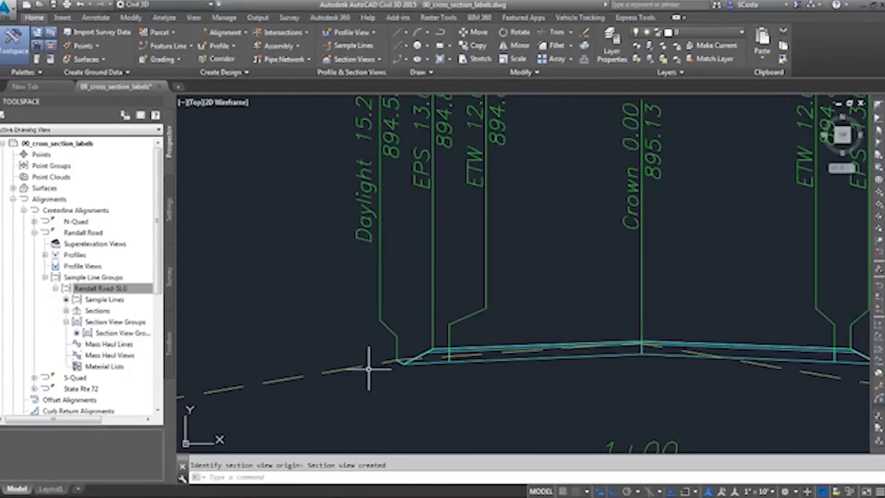
{"action": "scroll", "coordinate": [373, 367], "scroll_direction": "down", "scroll_amount": 5}
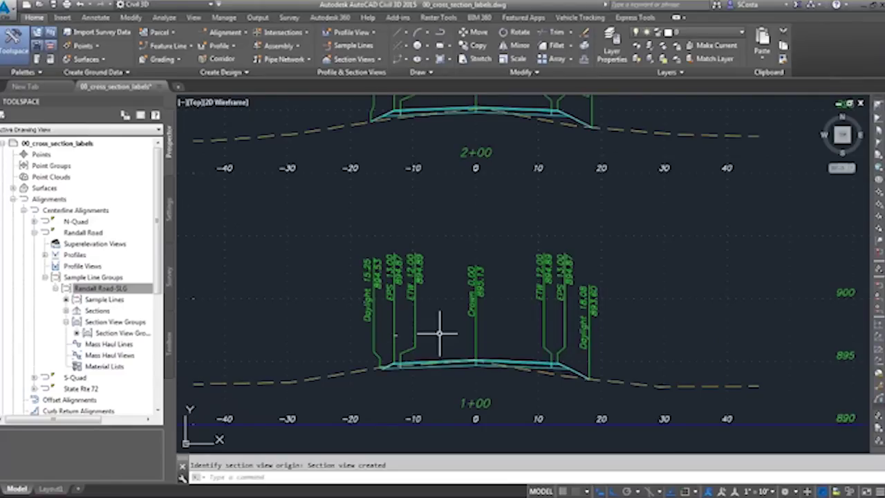
- Undo the section view creation and the earlier section view group deletion to restore the original section views
{"action": "key", "text": "ctrl+z"}
{"action": "key", "text": "ctrl+z"}
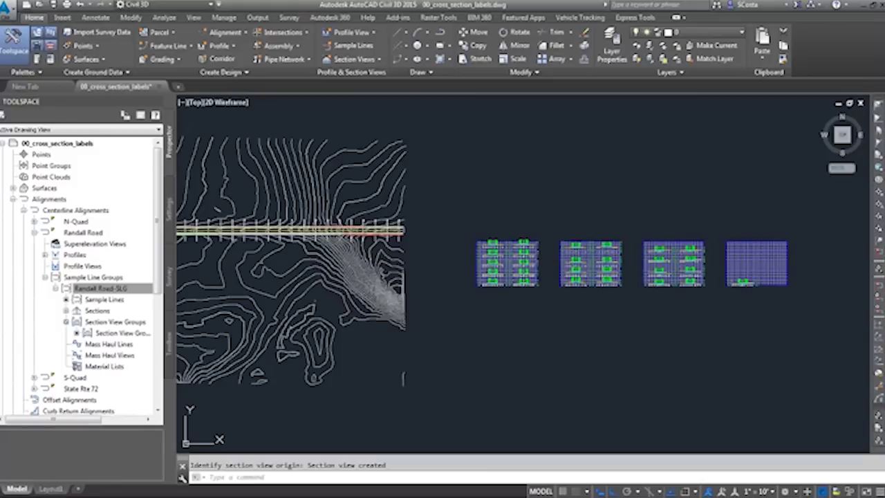
{"action": "key", "text": "ctrl+y"}
{"action": "key", "text": "ctrl+y"}
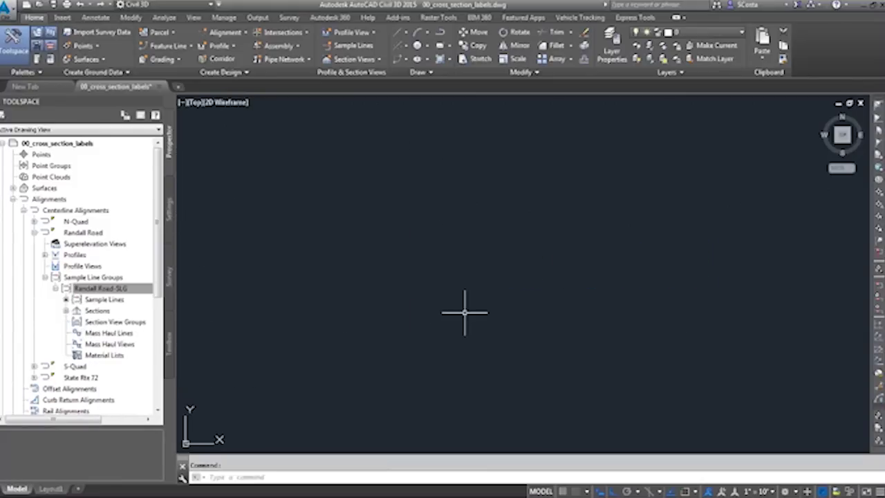
- Examine the corridor point labels on the original section view at station 1+00
{"action": "scroll", "coordinate": [388, 365], "scroll_direction": "up", "scroll_amount": 6}
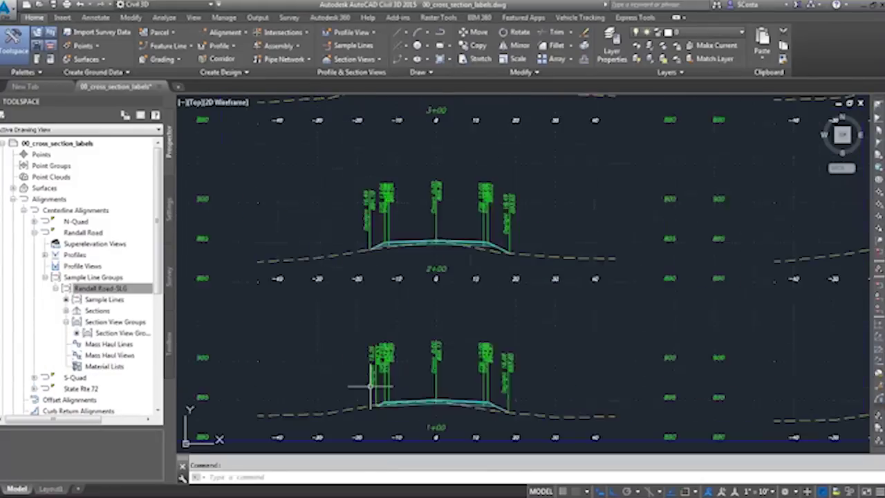
{"action": "middle_click_drag", "start_coordinate": [395, 362], "coordinate": [406, 306]}
{"action": "scroll", "coordinate": [408, 310], "scroll_direction": "up", "scroll_amount": 2}
{"action": "scroll", "coordinate": [416, 313], "scroll_direction": "up", "scroll_amount": 2}
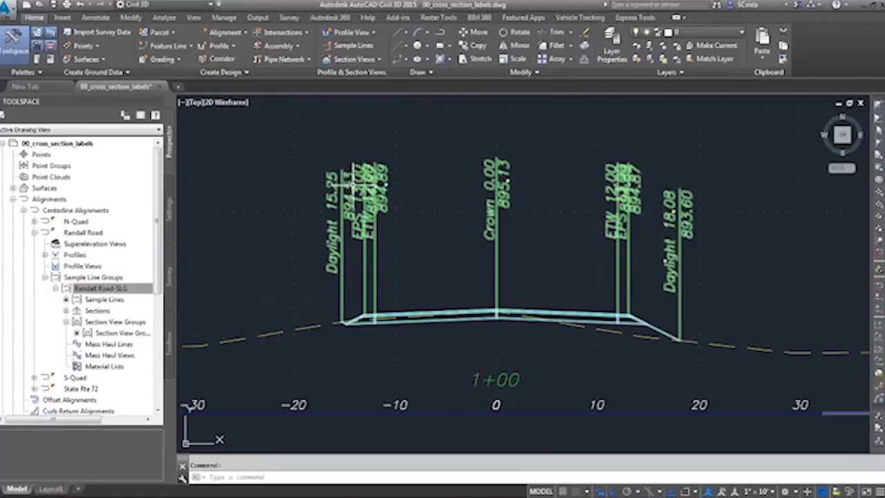
{"action": "scroll", "coordinate": [398, 284], "scroll_direction": "down", "scroll_amount": 5}
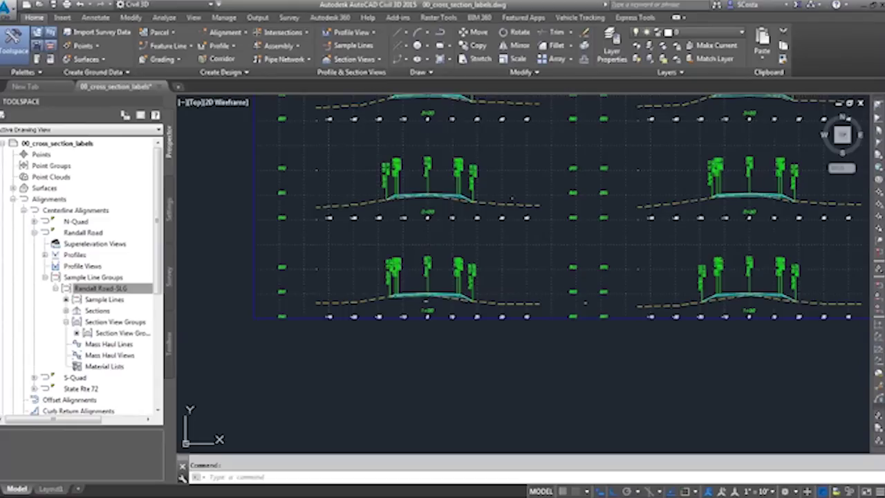
{"action": "scroll", "coordinate": [415, 308], "scroll_direction": "up", "scroll_amount": 5}
{"action": "scroll", "coordinate": [402, 348], "scroll_direction": "down", "scroll_amount": 1}
{"action": "middle_click_drag", "start_coordinate": [395, 361], "coordinate": [395, 332]}
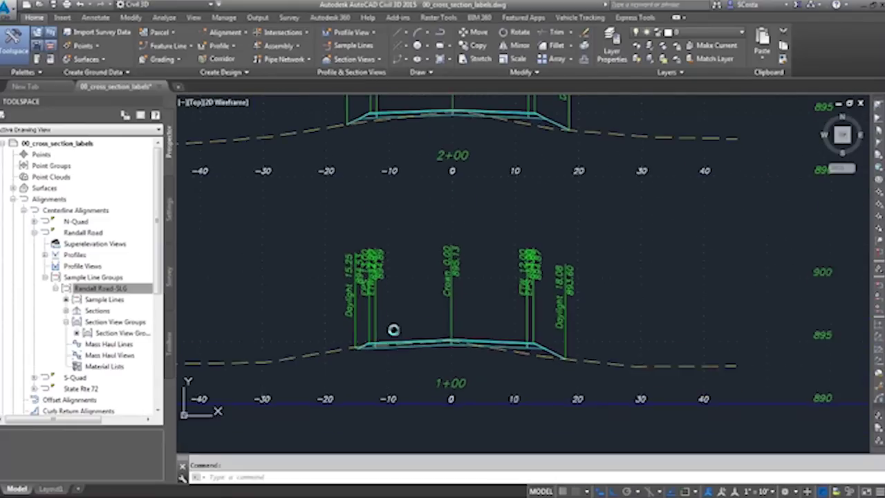
{"action": "scroll", "coordinate": [395, 332], "scroll_direction": "up", "scroll_amount": 1}
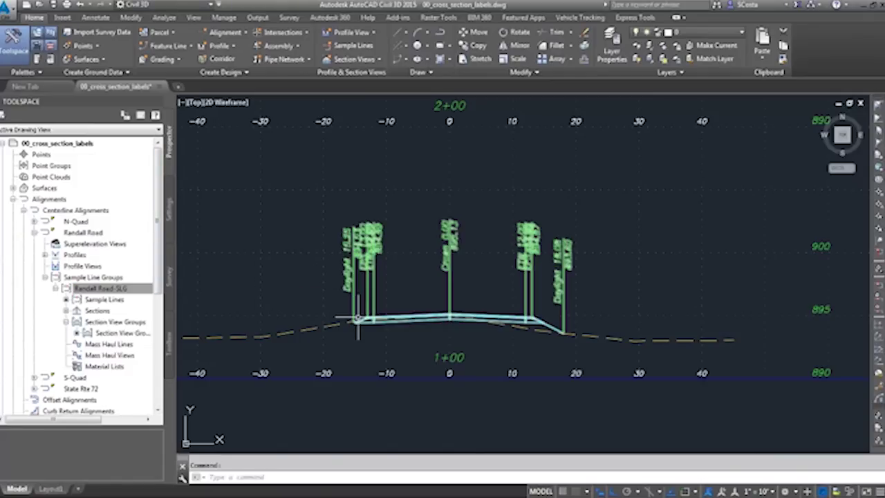
{"action": "scroll", "coordinate": [377, 315], "scroll_direction": "up", "scroll_amount": 2}
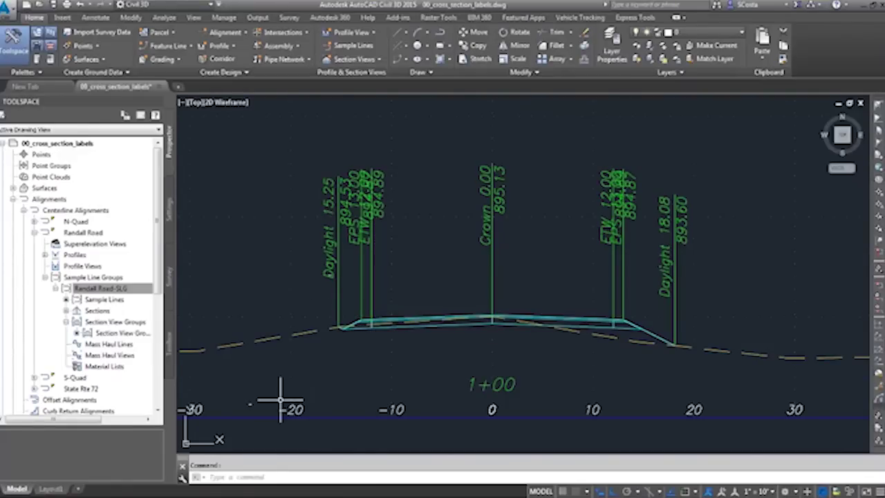
- Use CORRIDORSECTIONLABELSCONV on all section views to convert their corridor point labels to corridor Points style labels
{"action": "left_click", "coordinate": [282, 474]}
{"action": "type", "text": "c"}
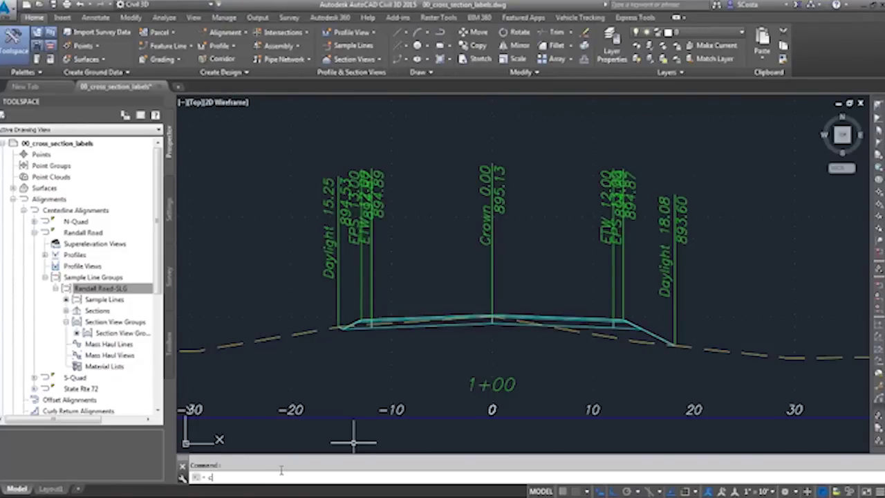
{"action": "type", "text": "onver"}
{"action": "type", "text": "t"}
{"action": "type", "text": "co"}
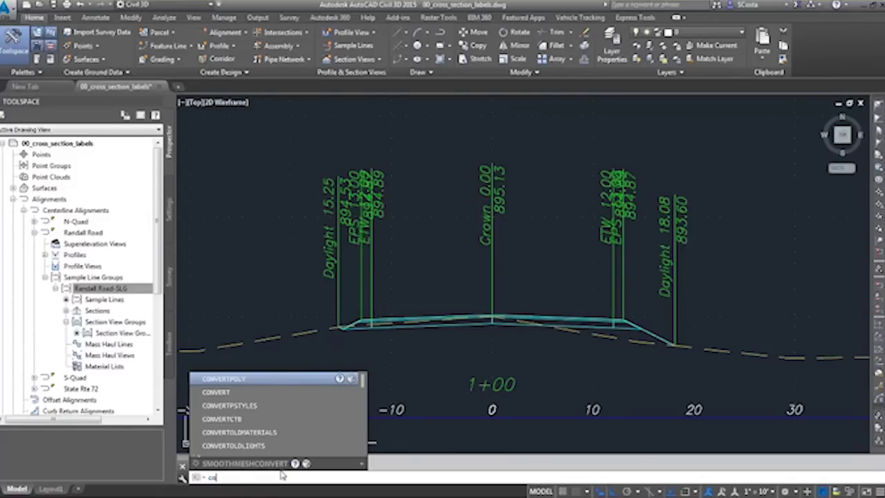
{"action": "type", "text": "rri"}
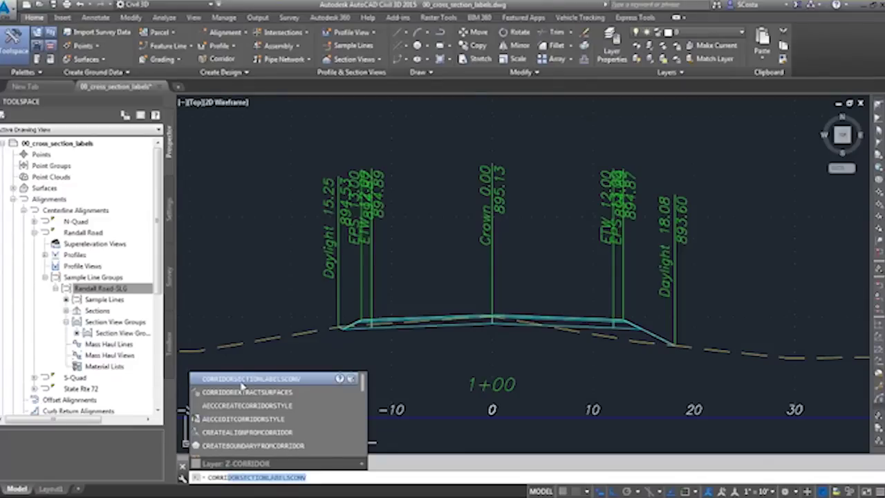
{"action": "left_click", "coordinate": [253, 381]}
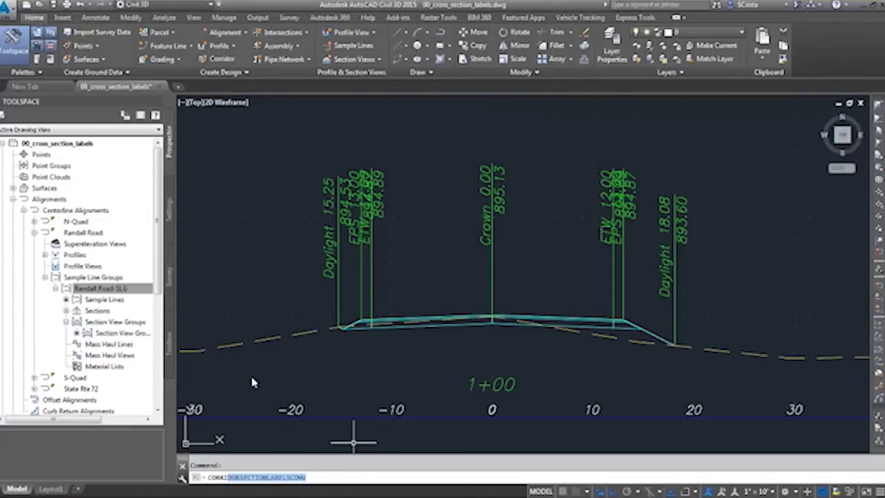
{"action": "scroll", "coordinate": [252, 379], "scroll_direction": "down", "scroll_amount": 5}
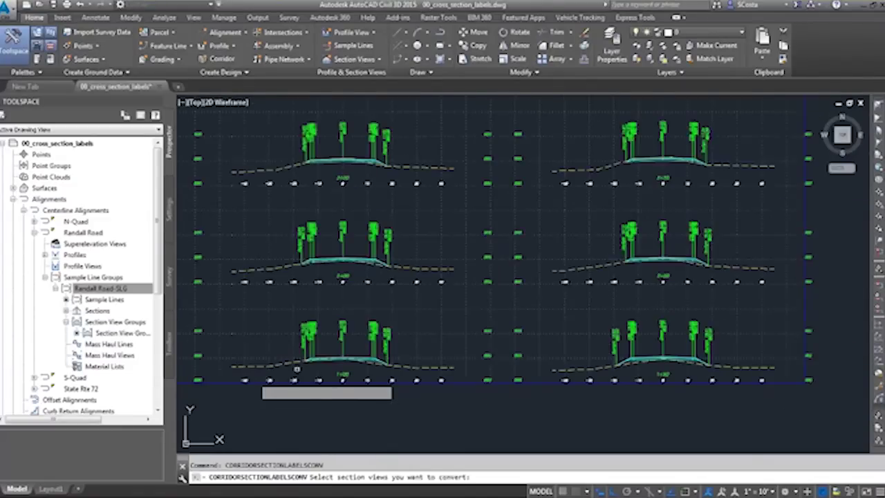
{"action": "scroll", "coordinate": [297, 369], "scroll_direction": "down", "scroll_amount": 3}
{"action": "scroll", "coordinate": [457, 380], "scroll_direction": "down", "scroll_amount": 3}
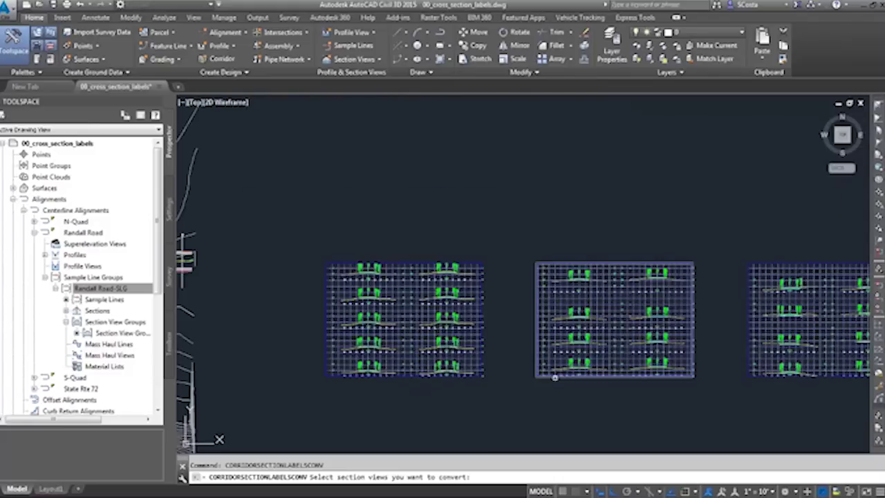
{"action": "type", "text": "all"}
{"action": "key", "text": "Return"}
{"action": "mouse_move", "coordinate": [489, 381]}
{"action": "middle_mouse_down"}
{"action": "mouse_move", "coordinate": [357, 364]}
{"action": "mouse_move", "coordinate": [469, 361]}
{"action": "middle_mouse_up"}
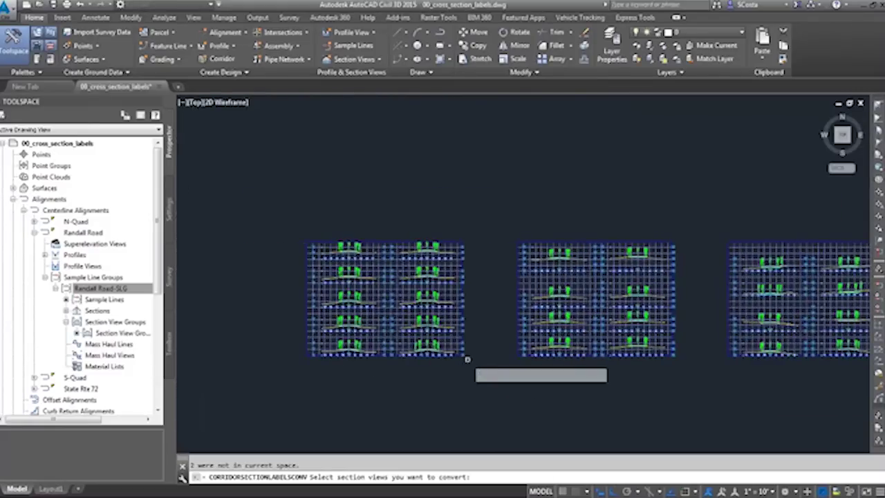
{"action": "key", "text": "Return"}
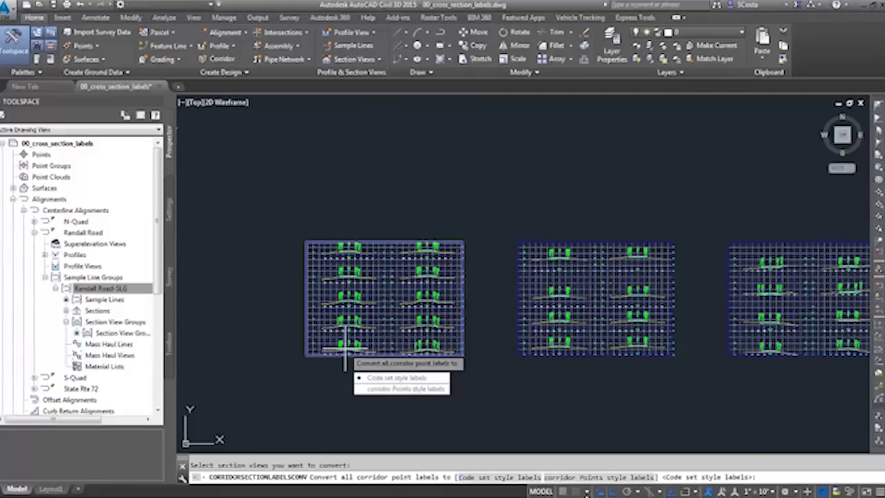
{"action": "left_click", "coordinate": [588, 478]}
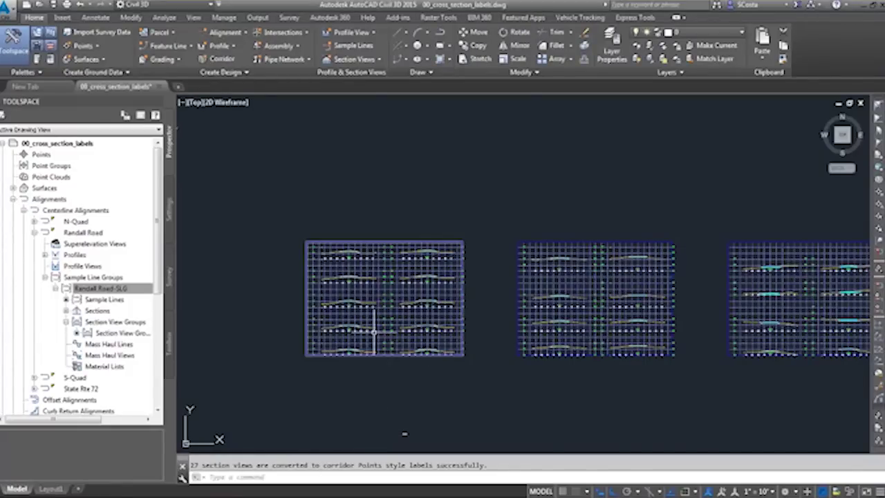
{"action": "key", "text": "Return"}
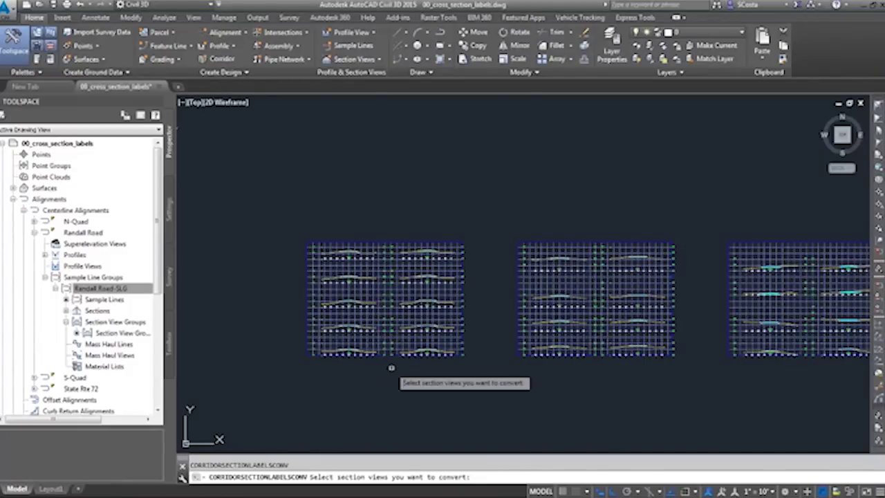
{"action": "key", "text": "Escape"}
- Set the label set of the Randall Rd corridor sections to Staggered Labels in the section view group properties and apply it
{"action": "scroll", "coordinate": [365, 363], "scroll_direction": "up", "scroll_amount": 5}
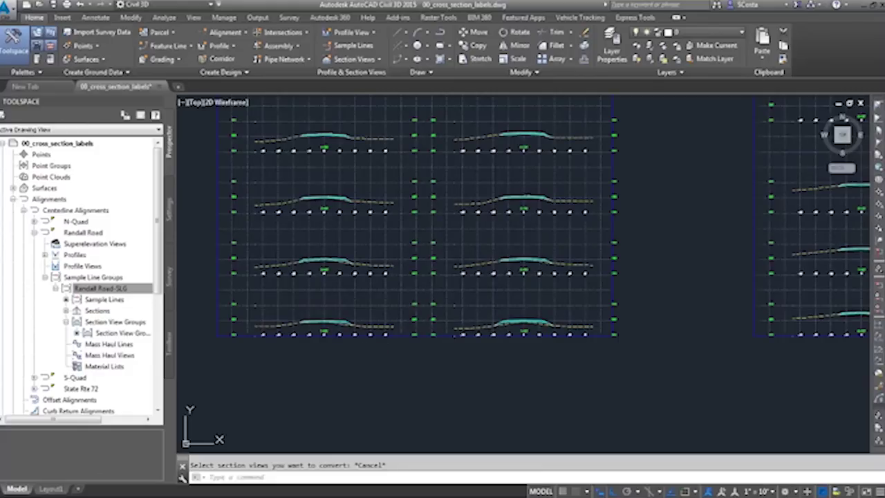
{"action": "scroll", "coordinate": [432, 318], "scroll_direction": "up", "scroll_amount": 6}
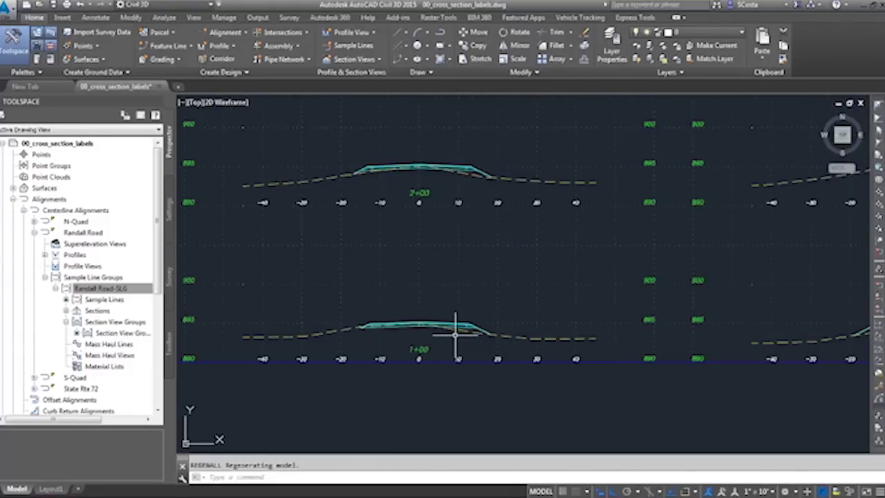
{"action": "middle_click_drag", "start_coordinate": [386, 281], "coordinate": [454, 300]}
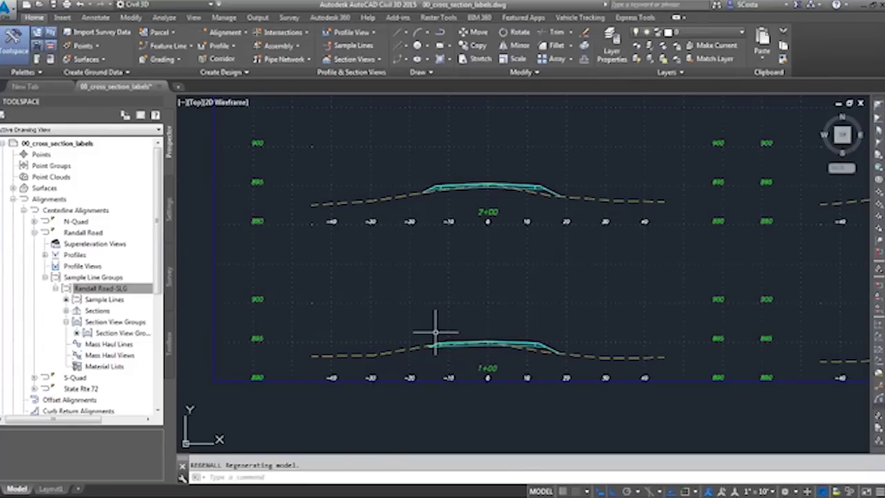
{"action": "left_click", "coordinate": [101, 288]}
{"action": "right_click", "coordinate": [152, 334]}
{"action": "left_click", "coordinate": [122, 335]}
{"action": "right_click", "coordinate": [121, 333]}
{"action": "left_click", "coordinate": [172, 341]}
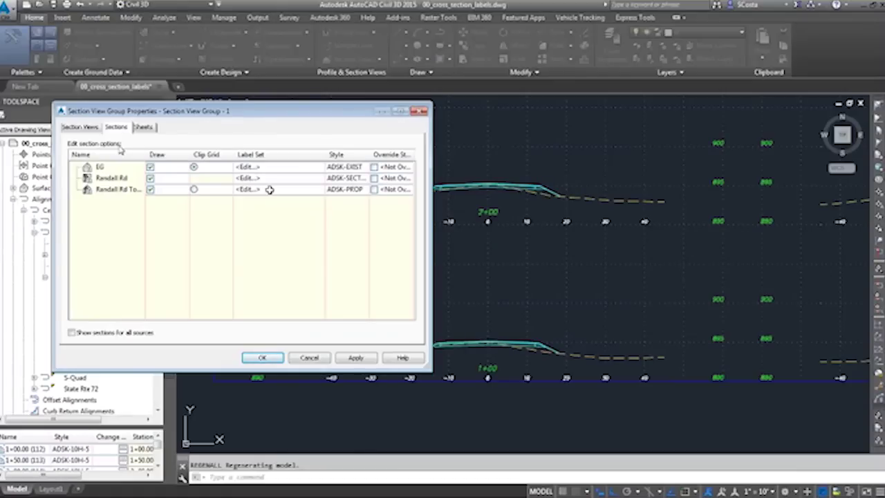
{"action": "left_click", "coordinate": [247, 178]}
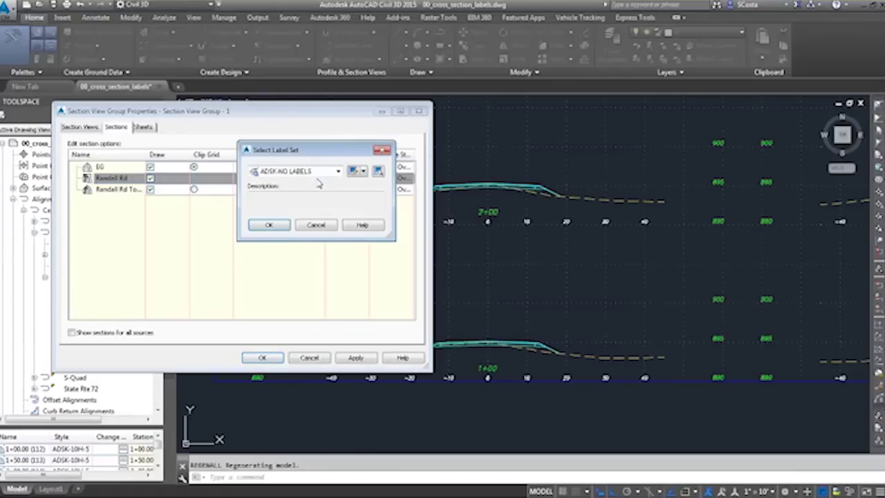
{"action": "left_click", "coordinate": [325, 171]}
{"action": "left_click", "coordinate": [296, 191]}
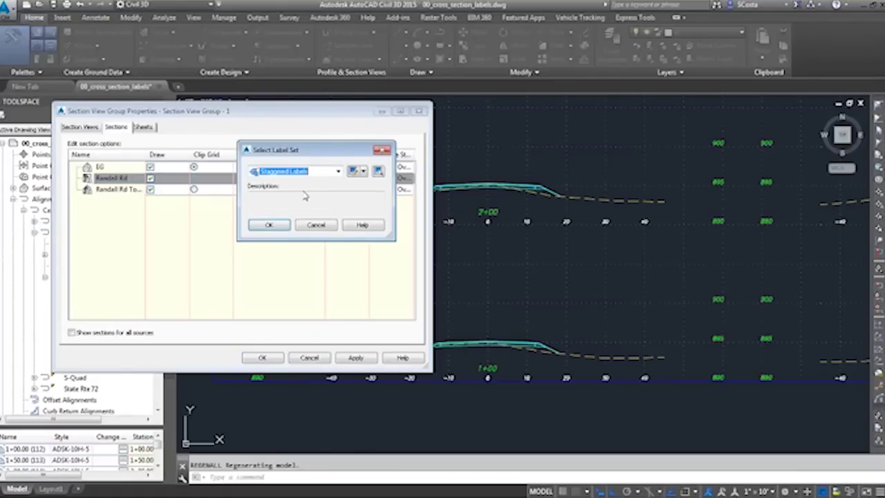
{"action": "left_click", "coordinate": [269, 225]}
{"action": "left_click", "coordinate": [255, 358]}
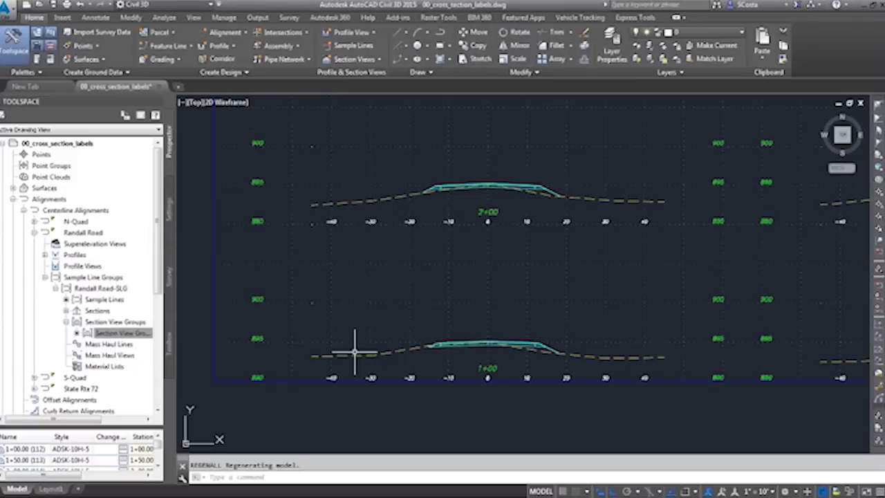
- Examine the staggered corridor point labels on the section views at stations 1+00 and 2+00
{"action": "scroll", "coordinate": [449, 343], "scroll_direction": "up", "scroll_amount": 4}
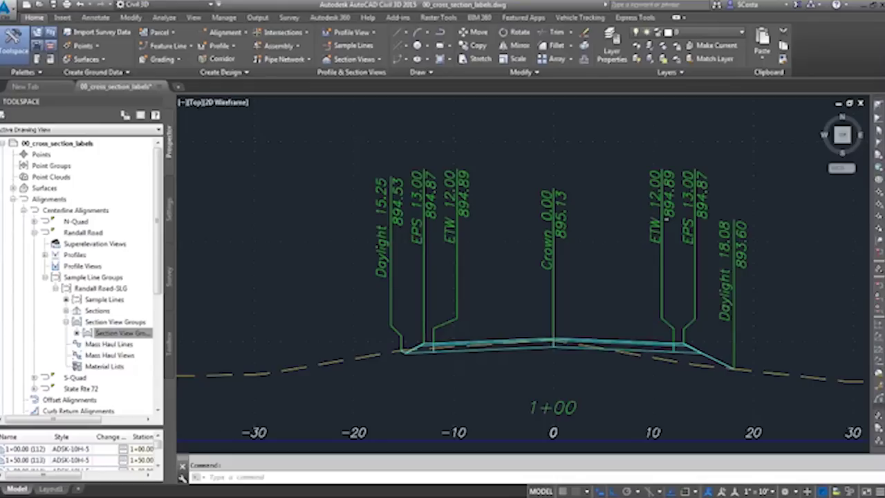
{"action": "scroll", "coordinate": [609, 208], "scroll_direction": "down", "scroll_amount": 3}
{"action": "middle_click_drag", "start_coordinate": [629, 174], "coordinate": [561, 232]}
- Look up the CORRIDORSECTIONLABELSCONV command among the command suggestions and cancel without running it
{"action": "type", "text": "conve"}
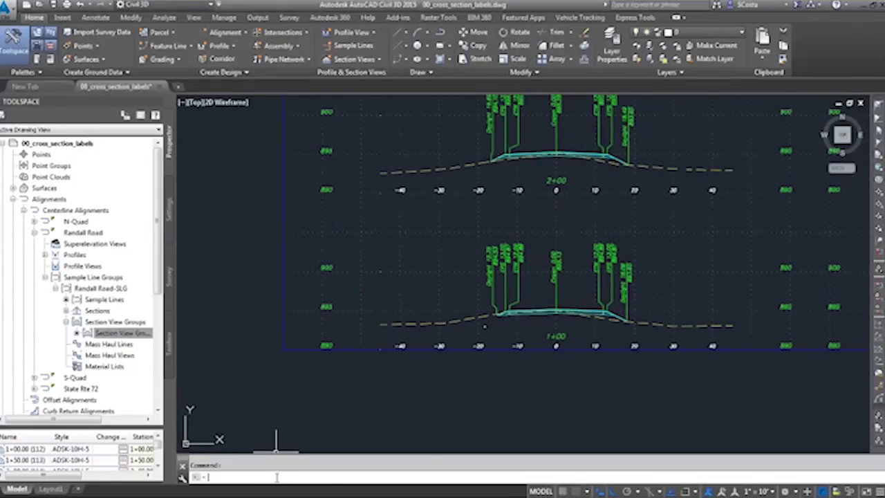
{"action": "type", "text": "rt"}
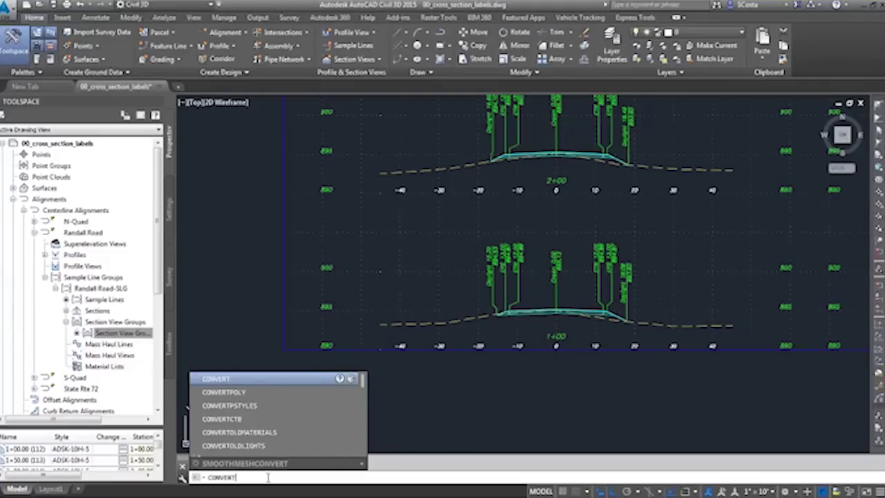
{"action": "key", "text": "BackSpace"}
{"action": "key", "text": "BackSpace"}
{"action": "key", "text": "BackSpace"}
{"action": "key", "text": "BackSpace"}
{"action": "key", "text": "BackSpace"}
{"action": "key", "text": "BackSpace"}
{"action": "type", "text": "orridor"}
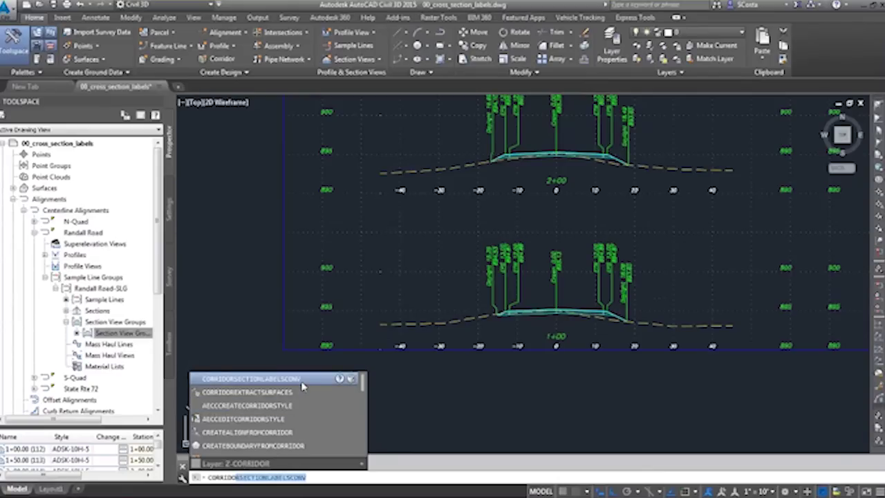
{"action": "key", "text": "Escape"}
{"action": "key", "text": "Escape"}
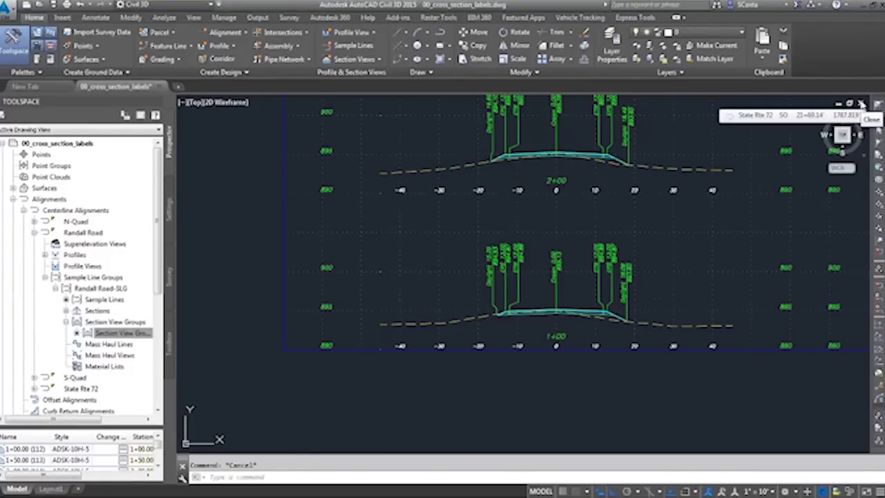
- Close the 00_cross_section_labels drawing
{"action": "left_click", "coordinate": [119, 333]}
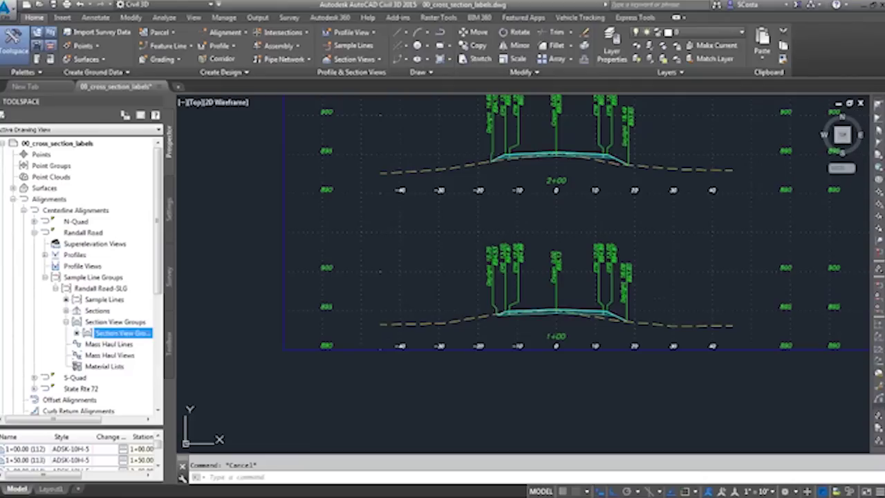
{"action": "left_click", "coordinate": [861, 103]}
{"action": "left_click", "coordinate": [475, 279]}
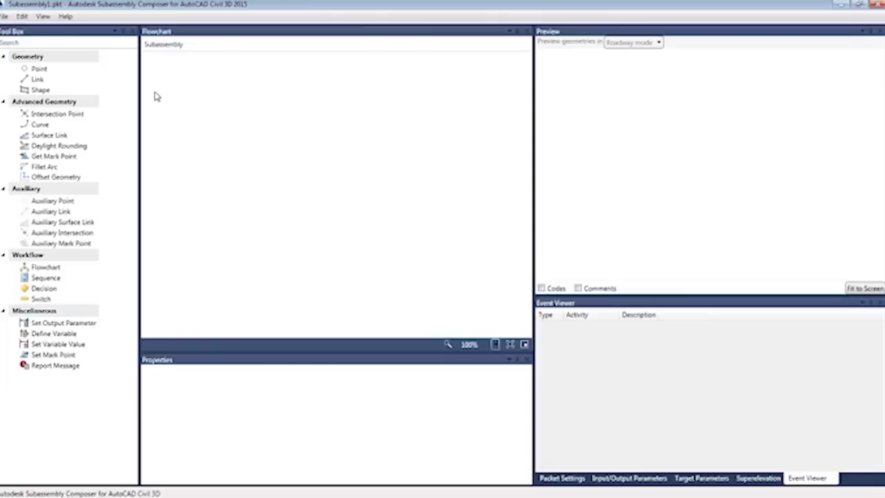
- Open Offset_Example_Start.pkt from the Subassembly Composer Sample Packets folder in Subassembly Composer
{"action": "left_click", "coordinate": [4, 16]}
{"action": "left_click", "coordinate": [17, 44]}
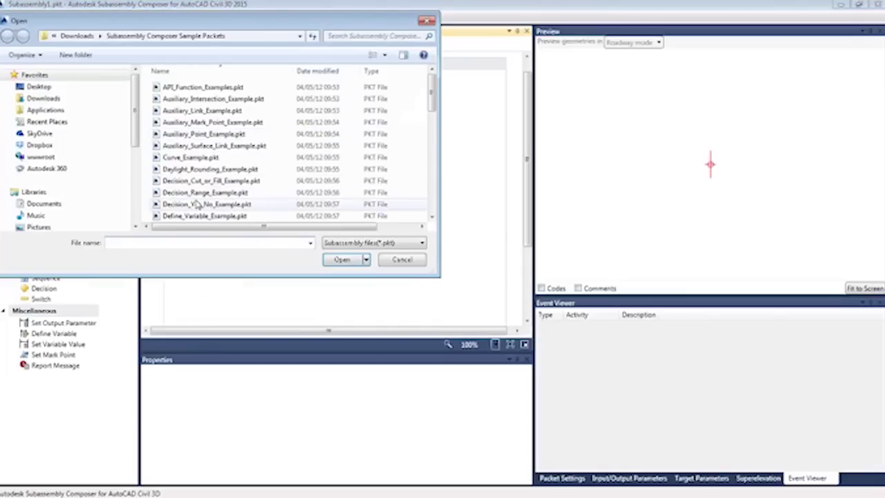
{"action": "left_click", "coordinate": [198, 205]}
{"action": "scroll", "coordinate": [198, 204], "scroll_direction": "down", "scroll_amount": 4}
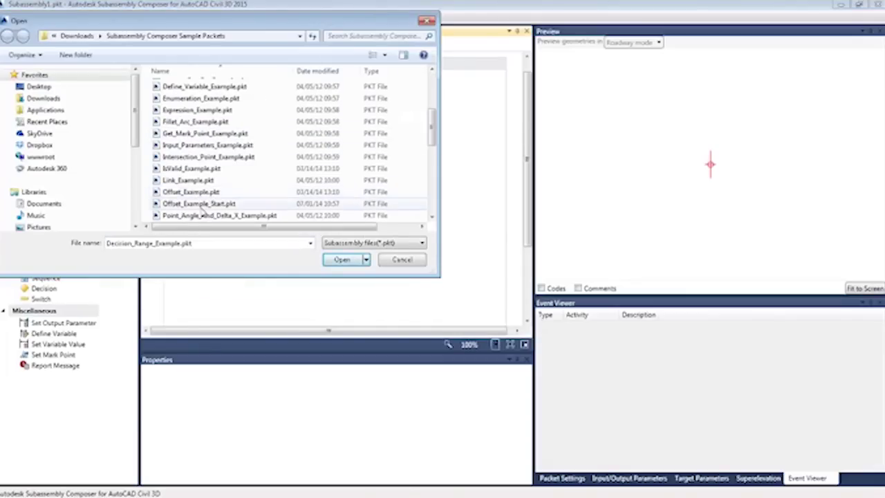
{"action": "double_click", "coordinate": [189, 205]}
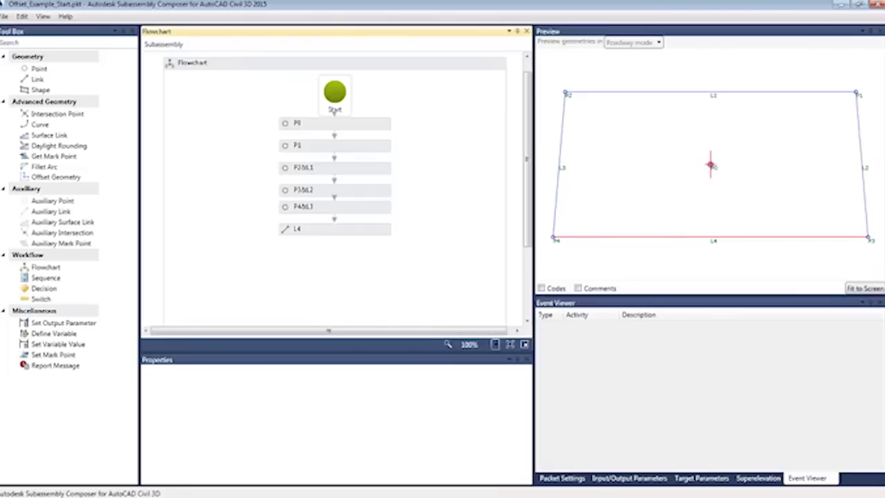
- Switch to Civil 3D and start a new drawing to view the Basic subassemblies in the tool palettes
{"action": "key", "text": "alt+Tab"}
{"action": "left_click", "coordinate": [386, 244]}
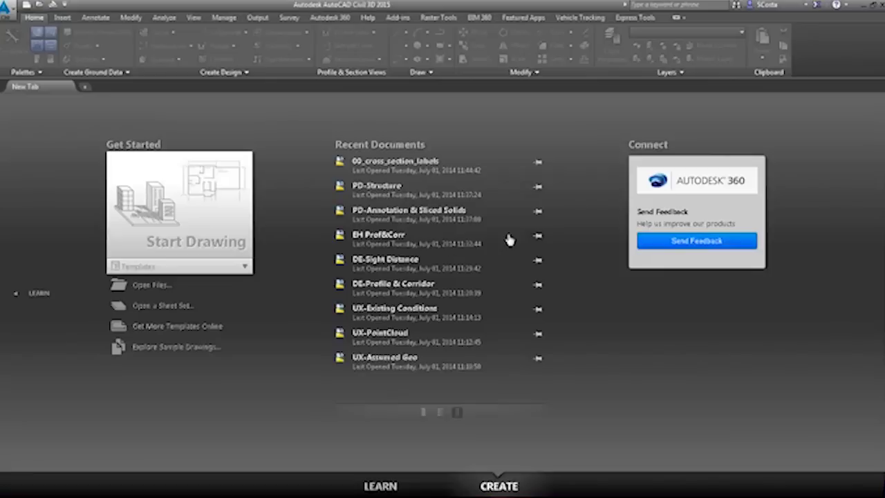
{"action": "left_click", "coordinate": [170, 190]}
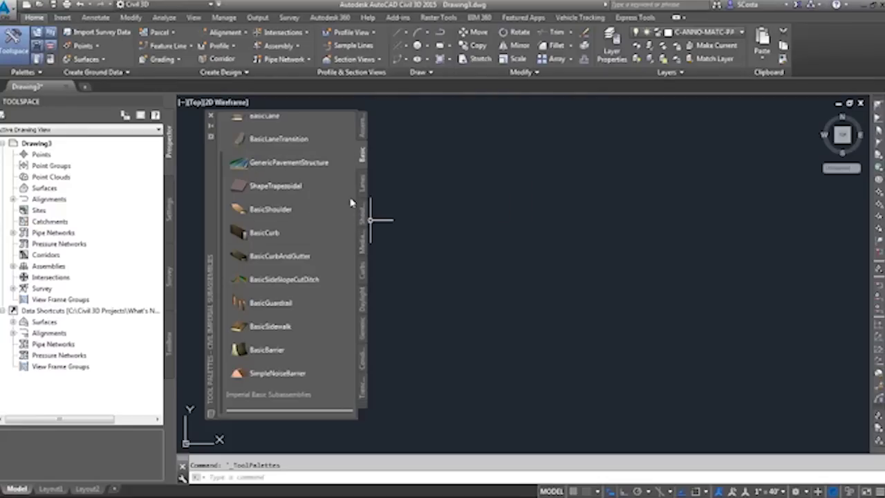
- Return to Subassembly Composer and widen the geometry preview, leaving free space around the trapezoid
{"action": "key", "text": "alt+Tab"}
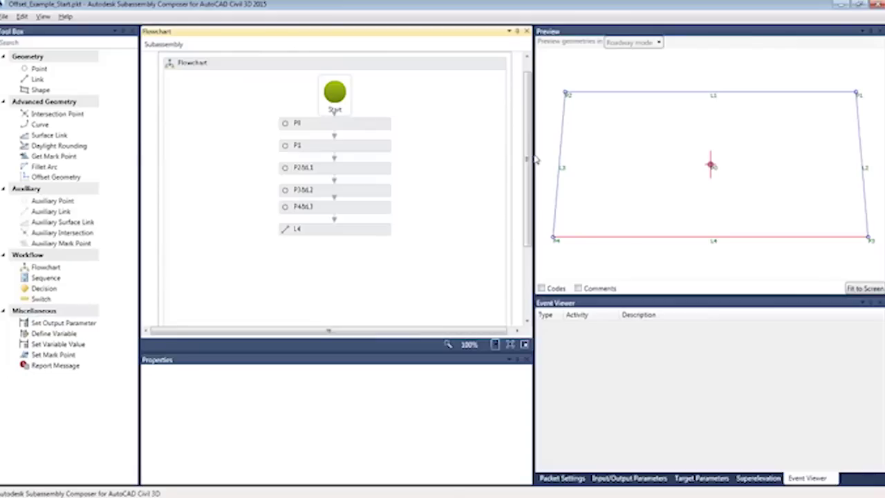
{"action": "left_click_drag", "start_coordinate": [531, 156], "coordinate": [504, 159]}
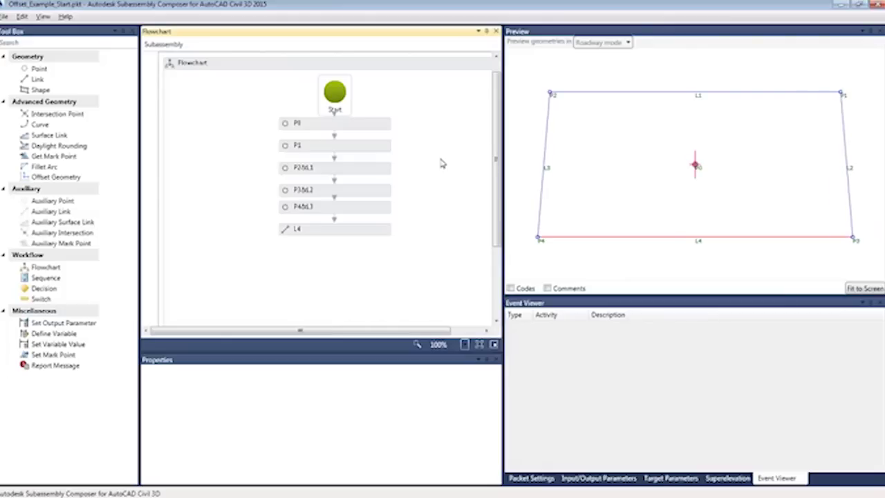
{"action": "left_click", "coordinate": [541, 165]}
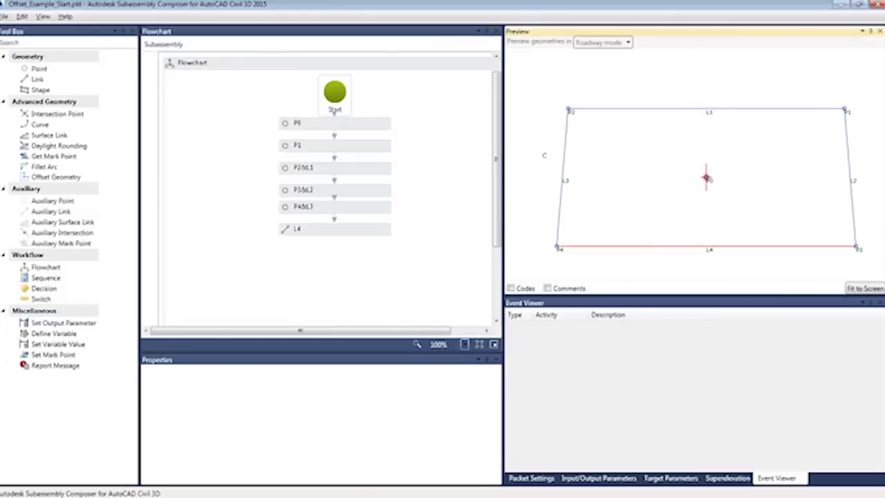
{"action": "scroll", "coordinate": [550, 128], "scroll_direction": "down", "scroll_amount": 1}
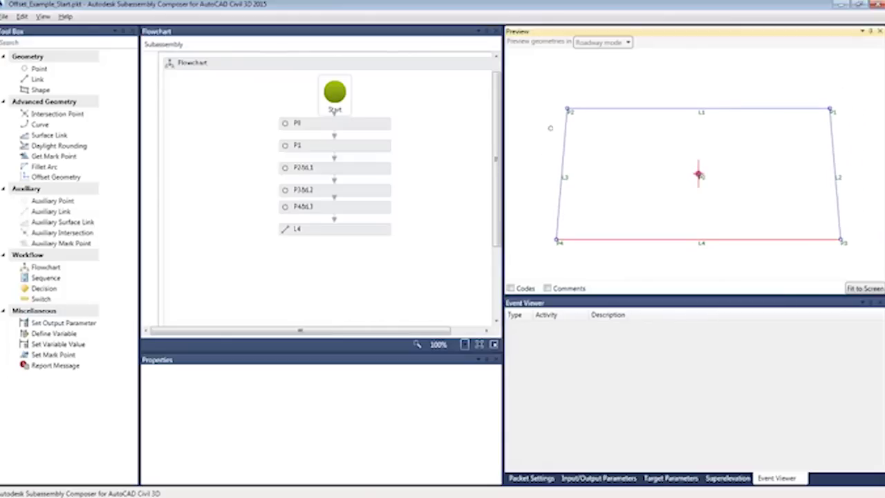
{"action": "scroll", "coordinate": [551, 128], "scroll_direction": "down", "scroll_amount": 1}
{"action": "scroll", "coordinate": [550, 128], "scroll_direction": "down", "scroll_amount": 1}
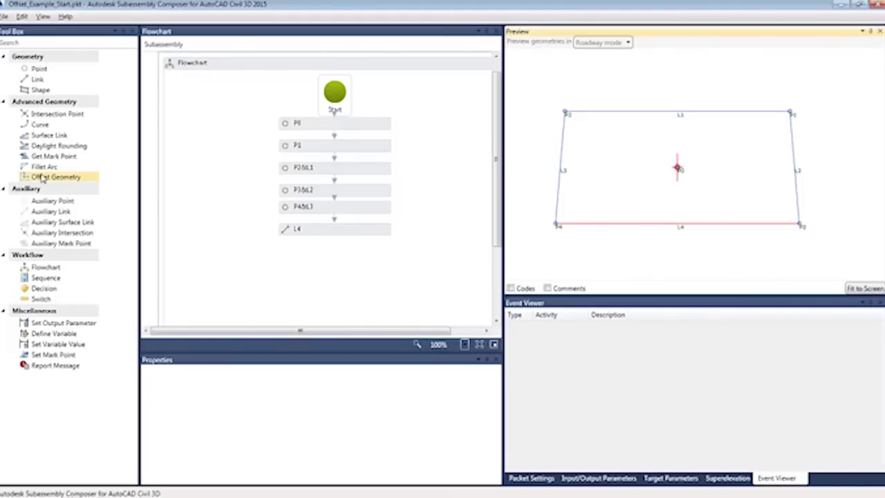
- Add an Offset Geometry element after L4 in the flowchart and set its offset distance to 1
{"action": "left_click_drag", "start_coordinate": [41, 179], "coordinate": [336, 262]}
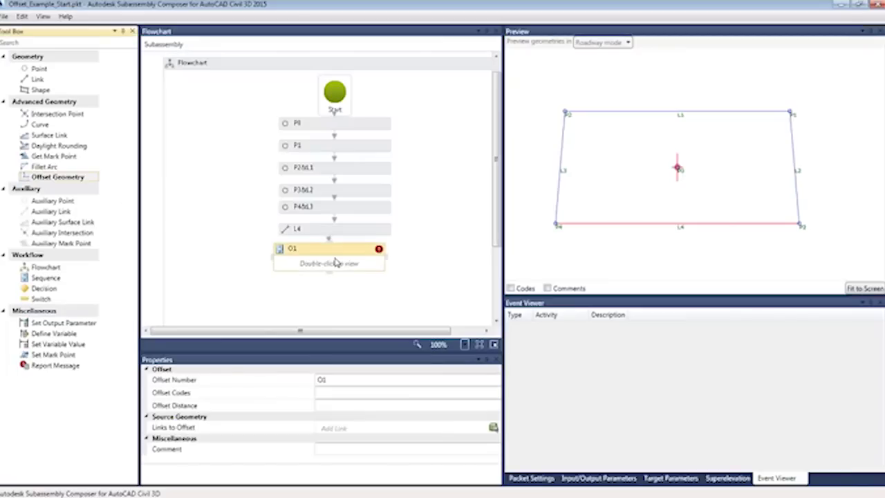
{"action": "left_click", "coordinate": [332, 260]}
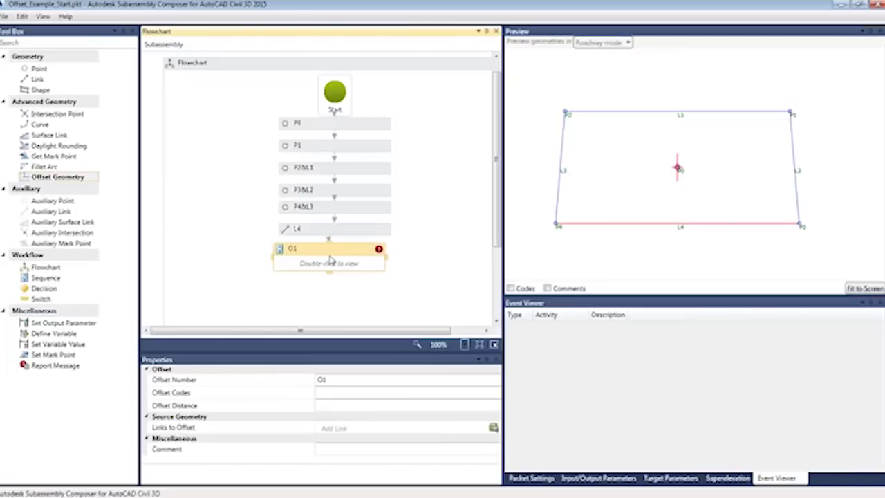
{"action": "left_click", "coordinate": [350, 405]}
{"action": "type", "text": "1"}
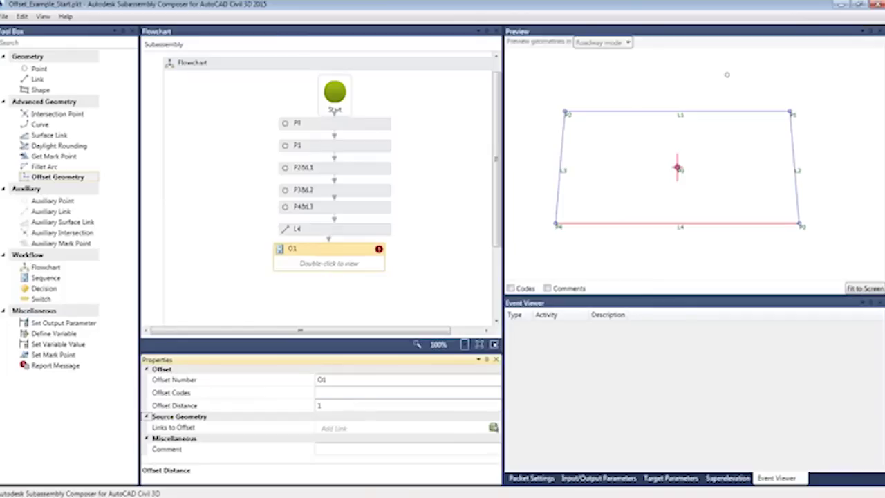
- Assign links L4, L3, L2 and L1 as the source links of offset O1
{"action": "left_click", "coordinate": [337, 429]}
{"action": "left_click", "coordinate": [336, 430]}
{"action": "left_click", "coordinate": [336, 430]}
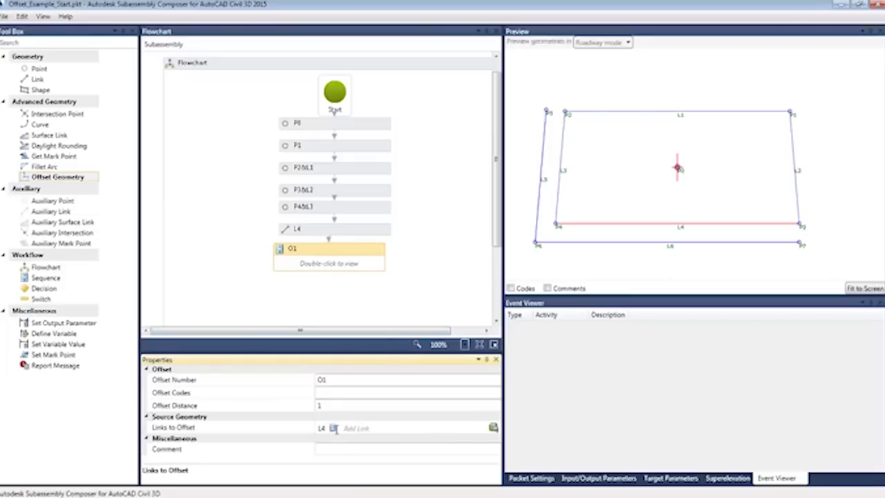
{"action": "left_click", "coordinate": [349, 429]}
{"action": "left_click", "coordinate": [367, 431]}
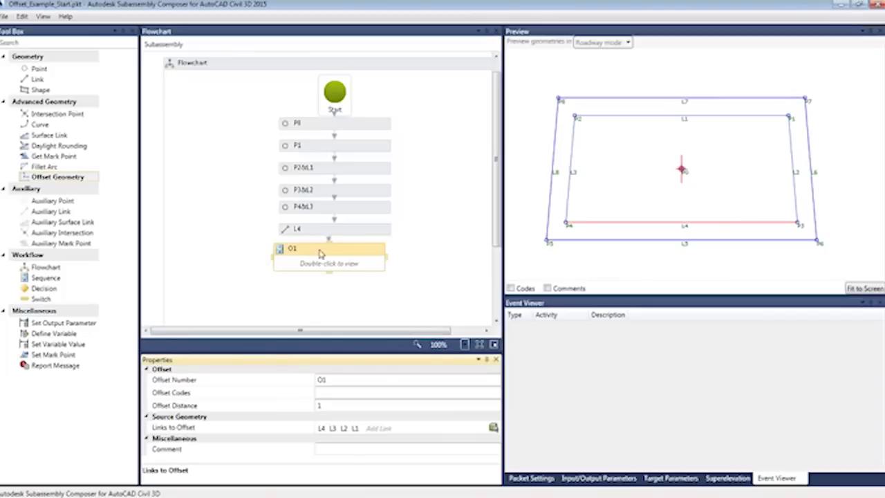
- Add a Shape after O1 in the flowchart and fill the area between the original trapezoid and its offset links
{"action": "left_click", "coordinate": [38, 91]}
{"action": "left_click", "coordinate": [38, 91]}
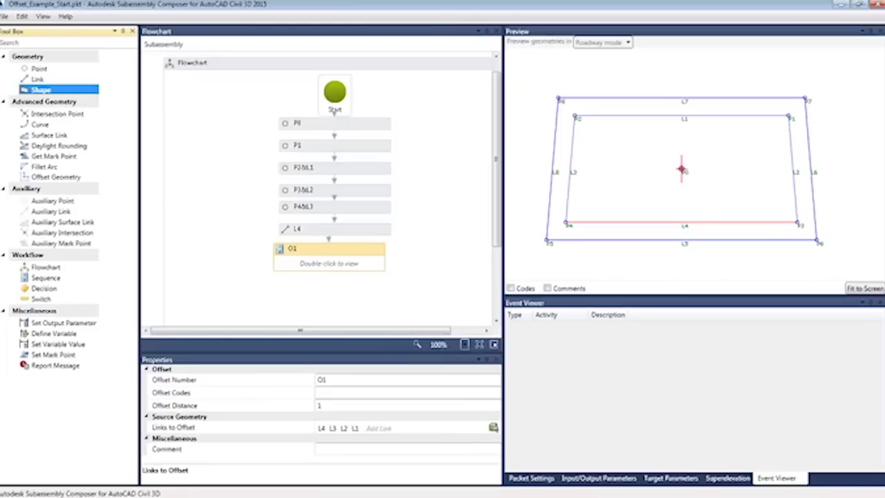
{"action": "left_click_drag", "start_coordinate": [335, 297], "coordinate": [334, 297]}
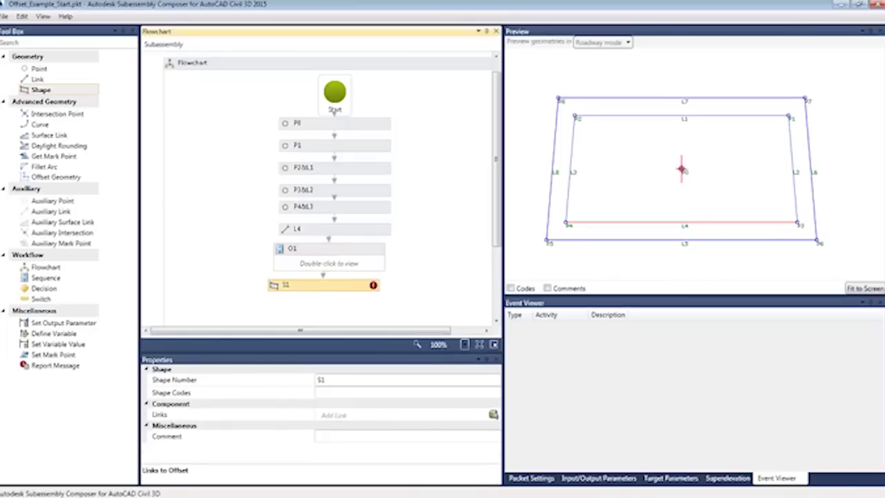
{"action": "left_click", "coordinate": [493, 414]}
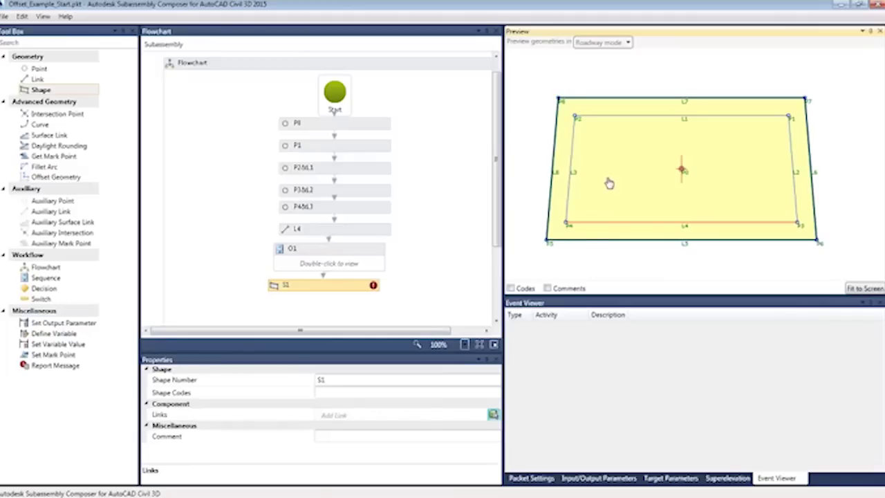
{"action": "left_click", "coordinate": [612, 114]}
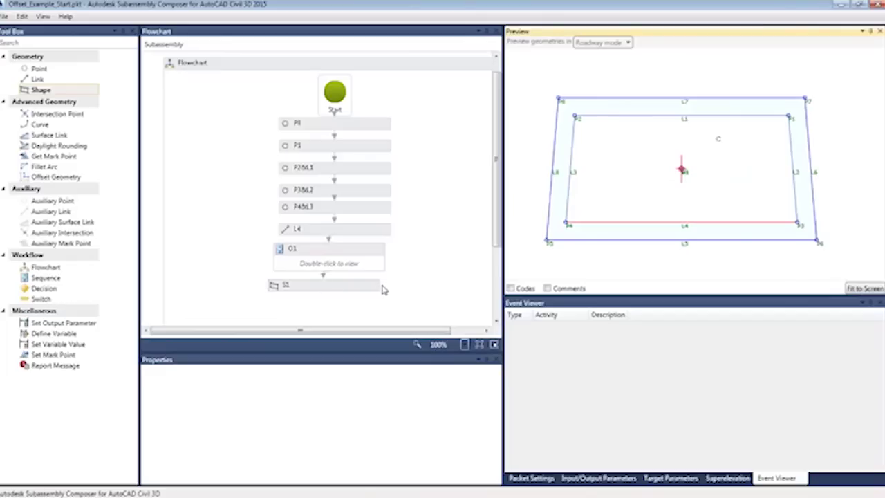
- Close Subassembly Composer without saving the packet changes and dismiss the subassembly tool palettes in Civil 3D
{"action": "left_click", "coordinate": [879, 4]}
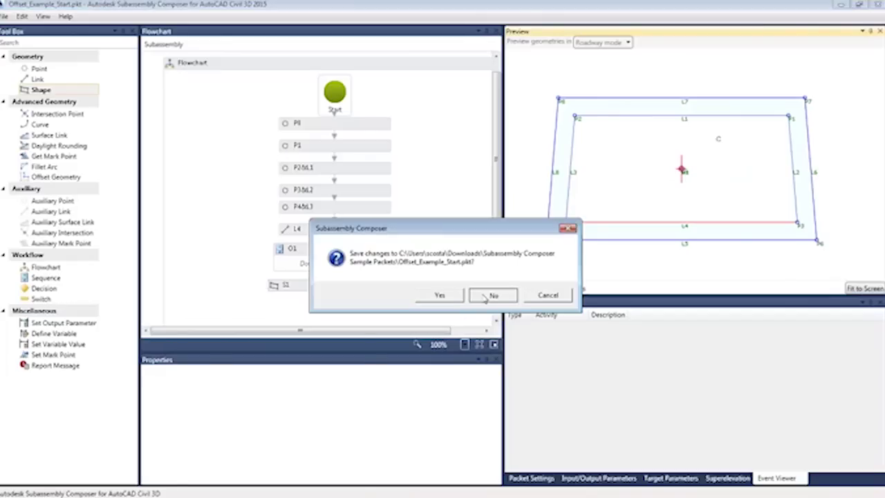
{"action": "left_click", "coordinate": [493, 295]}
{"action": "left_click", "coordinate": [211, 116]}
- Open the UX-Assumed Geo drawing in Civil 3D
{"action": "key", "text": "ctrl+o"}
{"action": "left_click", "coordinate": [377, 289]}
{"action": "double_click", "coordinate": [377, 301]}
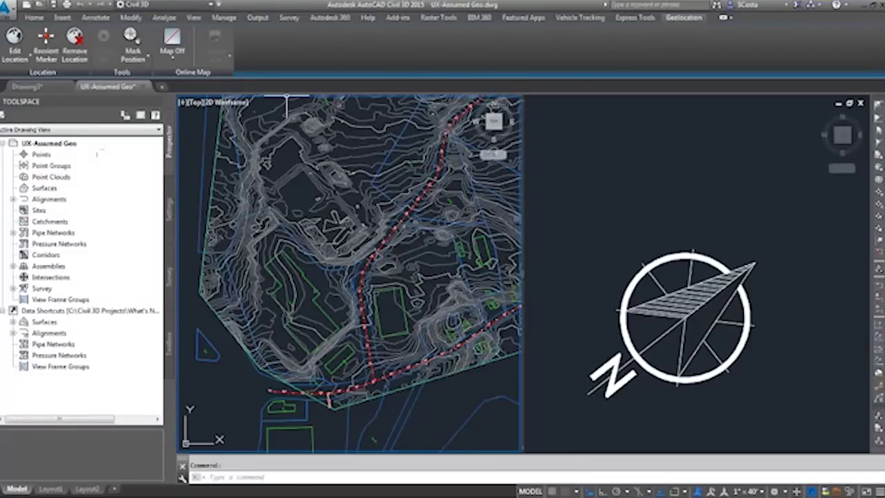
- Turn on the aerial online map as the background of the geolocated drawing
{"action": "left_click", "coordinate": [172, 52]}
{"action": "left_click", "coordinate": [188, 83]}
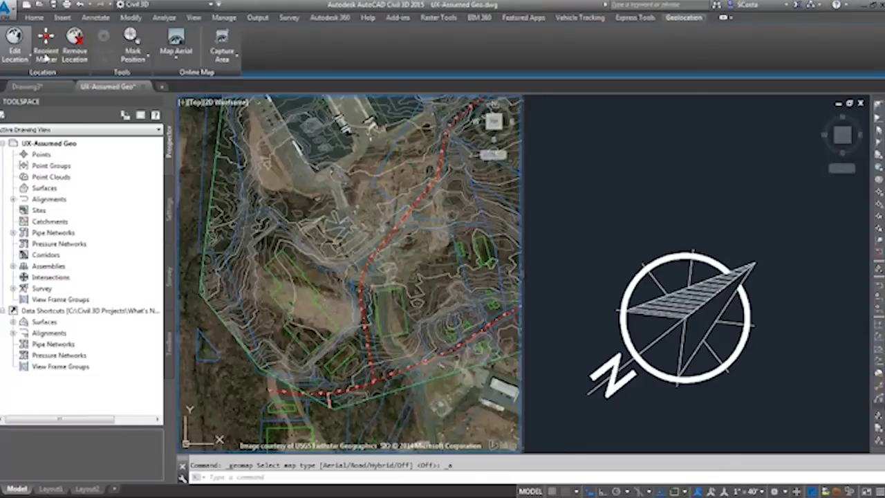
- Examine the file types offered for exporting the drawing to other formats, leaving the Export Data dialog without saving
{"action": "left_click", "coordinate": [10, 16]}
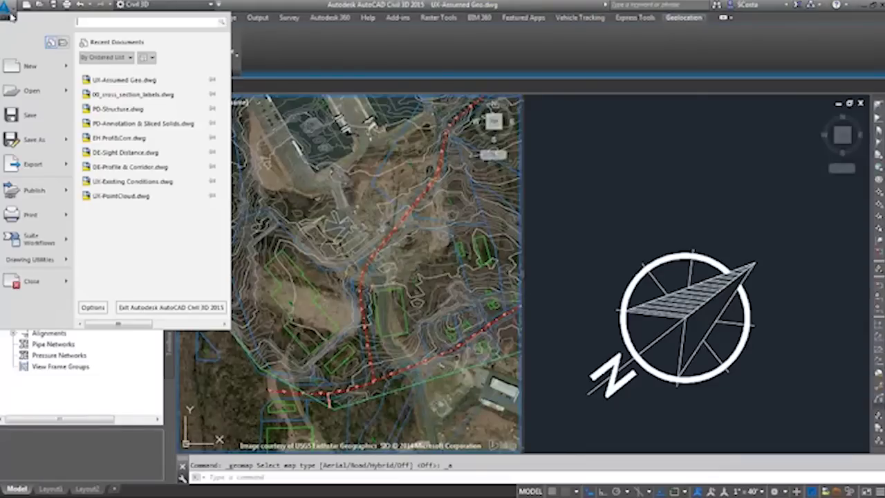
{"action": "mouse_move", "coordinate": [33, 164]}
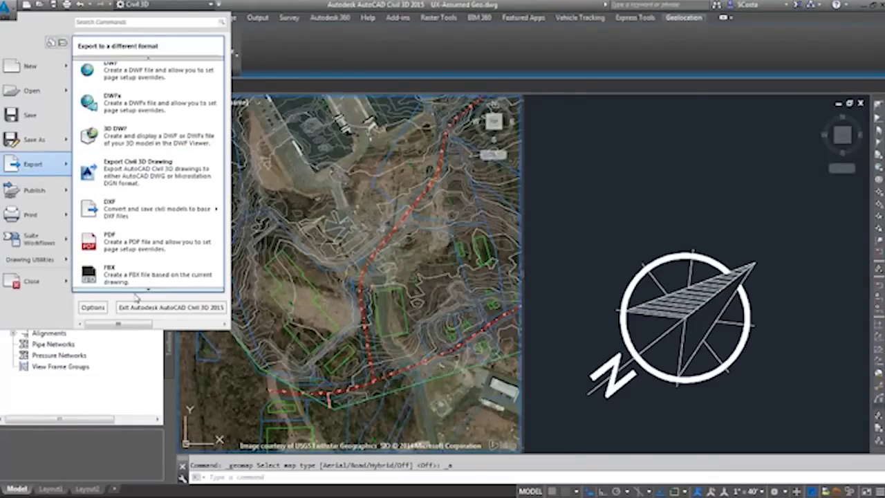
{"action": "mouse_move", "coordinate": [141, 295]}
{"action": "left_click", "coordinate": [135, 271]}
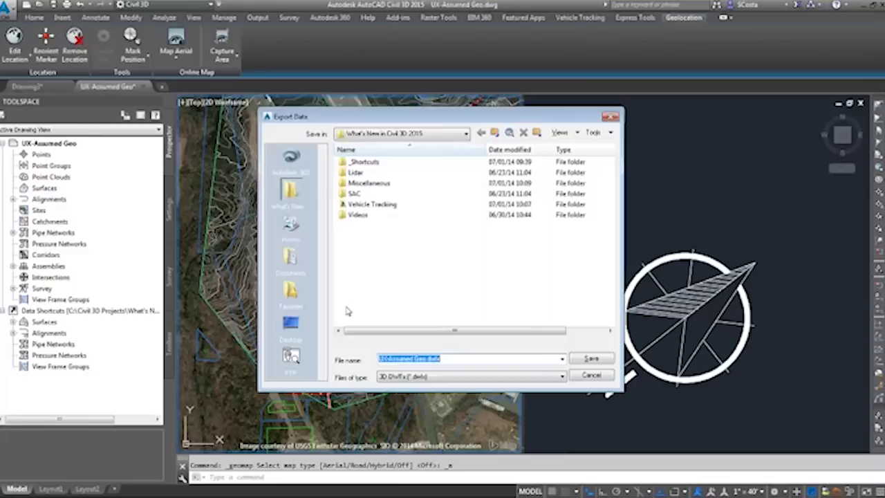
{"action": "left_click", "coordinate": [435, 378]}
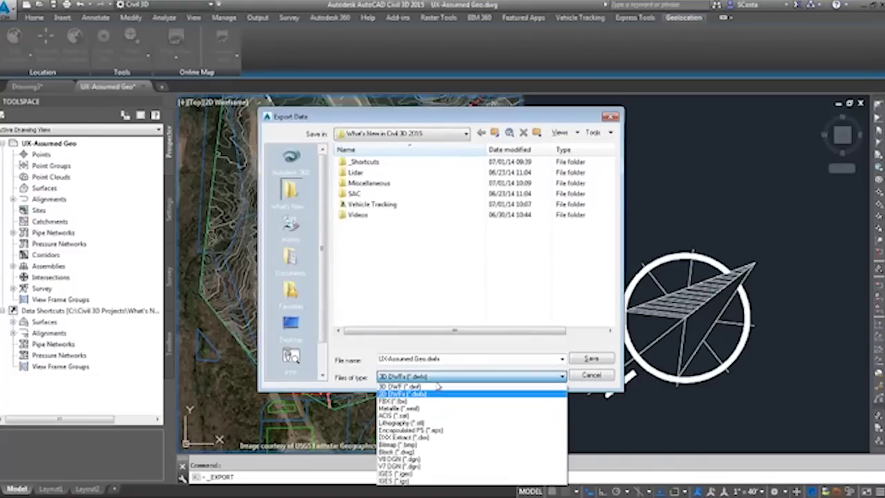
{"action": "left_click", "coordinate": [437, 385]}
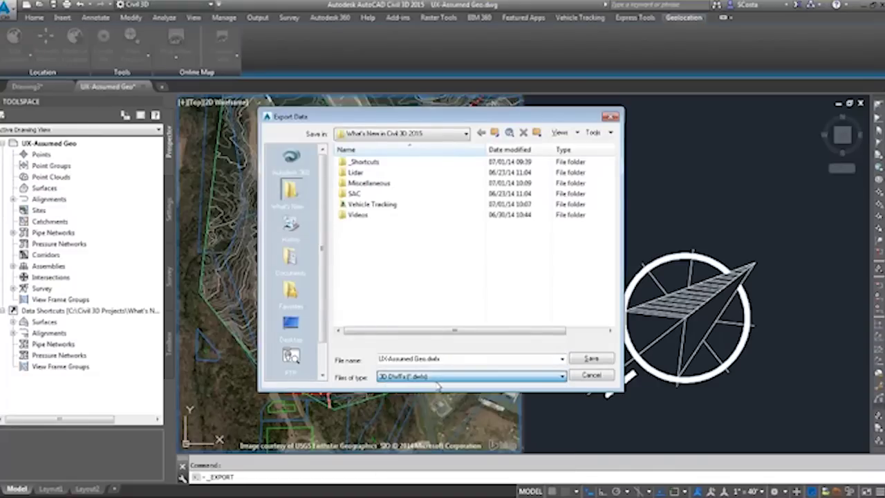
{"action": "key", "text": "Escape"}
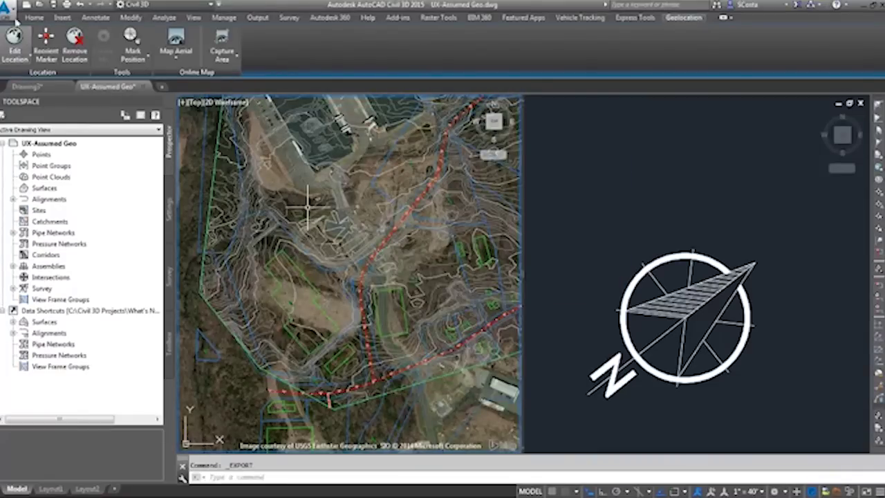
{"action": "left_click", "coordinate": [8, 7]}
{"action": "mouse_move", "coordinate": [69, 166]}
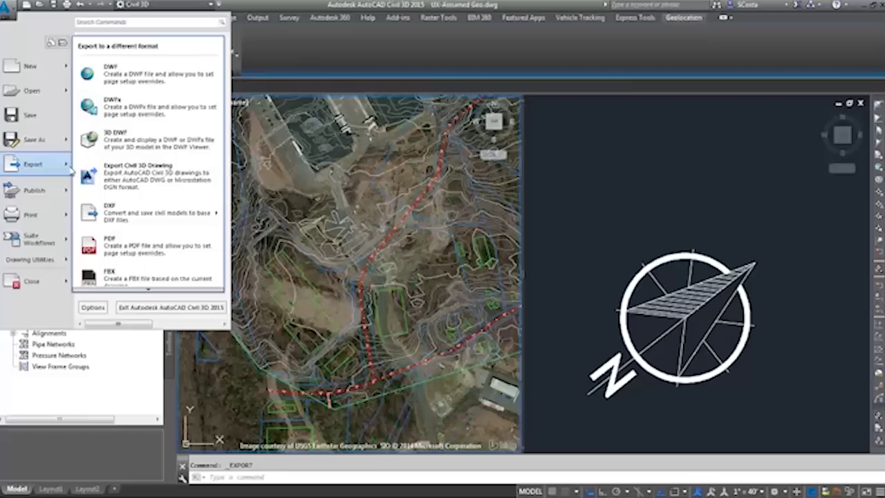
{"action": "mouse_move", "coordinate": [141, 290]}
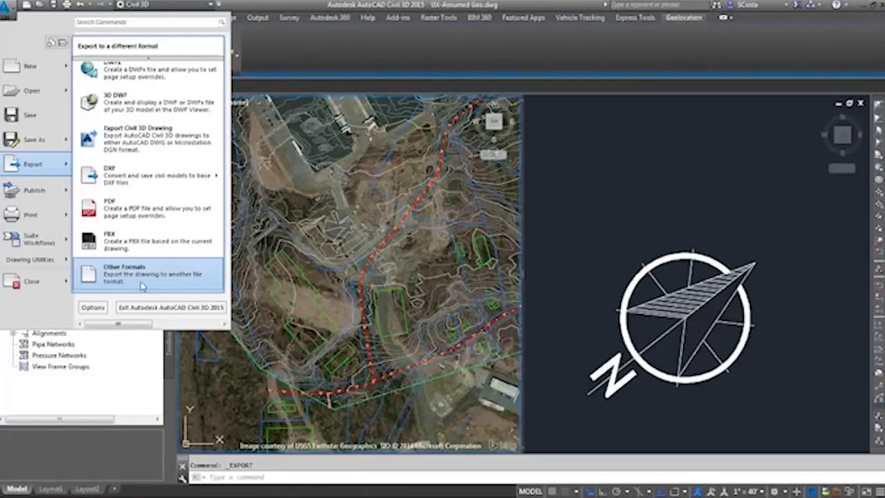
{"action": "left_click", "coordinate": [141, 284]}
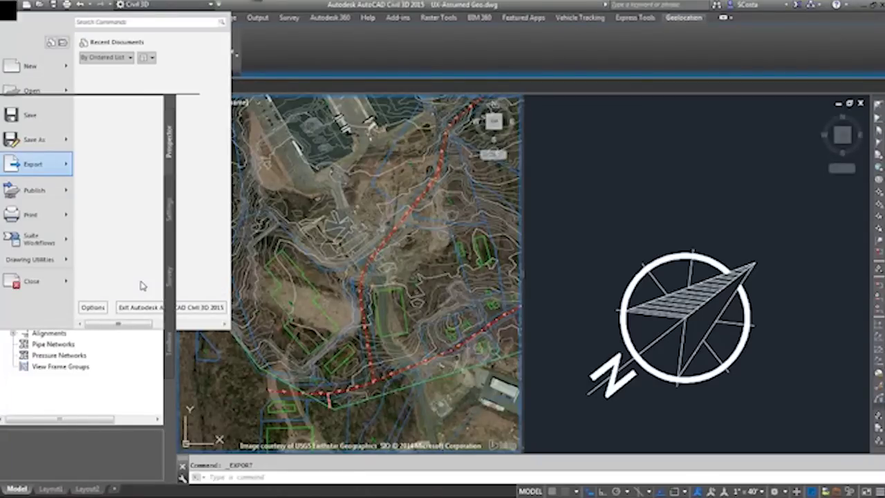
{"action": "left_click", "coordinate": [436, 377]}
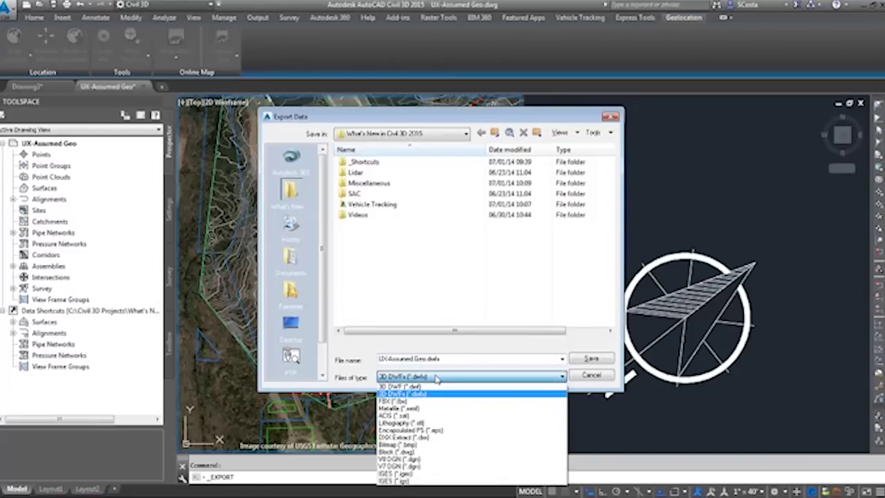
{"action": "left_click", "coordinate": [444, 394]}
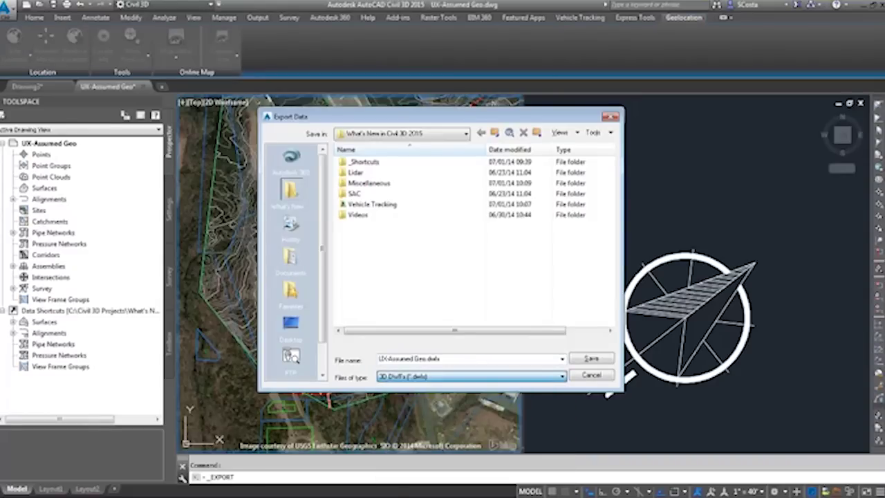
{"action": "left_click", "coordinate": [591, 375]}
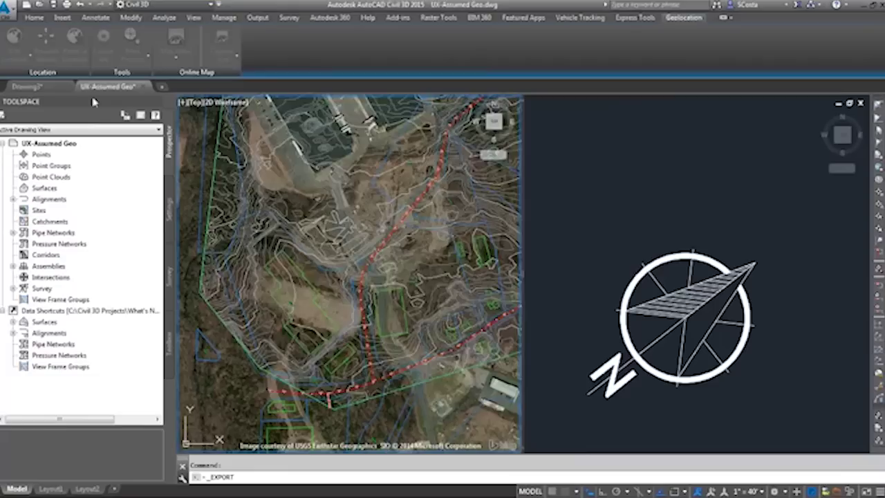
- Look through the output, publish and other-format export options once more, cancel the export and return to the Geolocation tools
{"action": "left_click", "coordinate": [258, 17]}
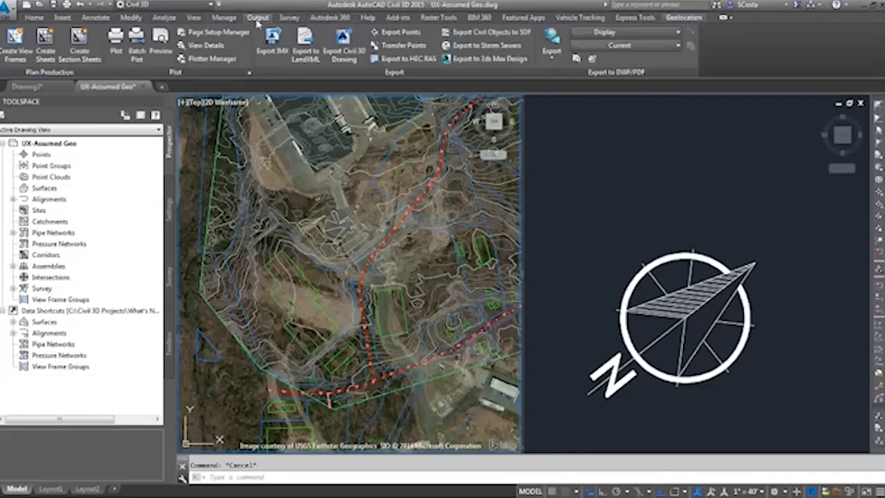
{"action": "left_click", "coordinate": [10, 8]}
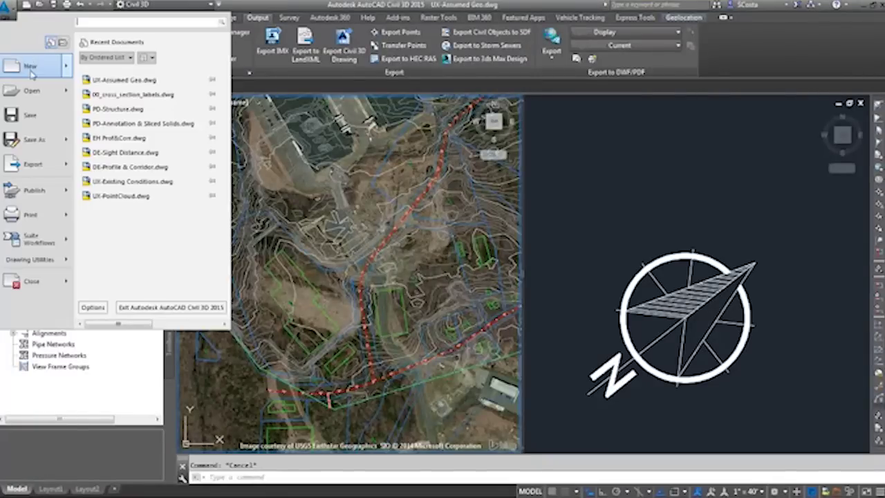
{"action": "mouse_move", "coordinate": [68, 199]}
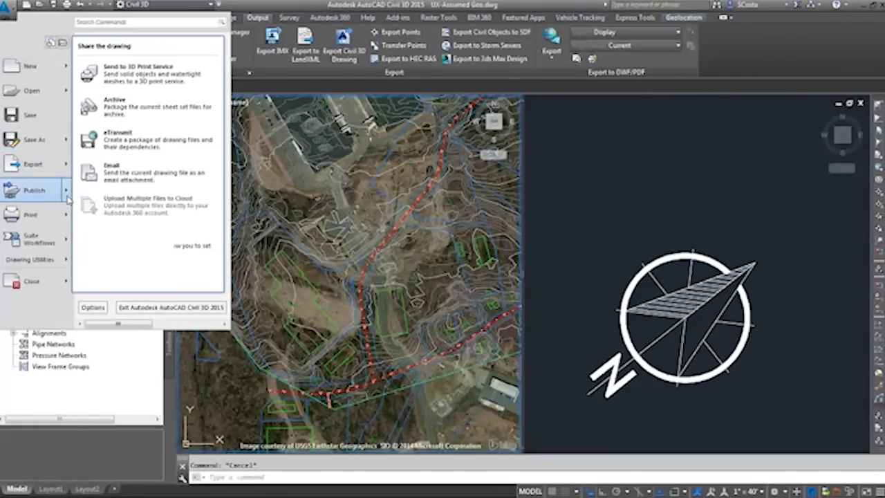
{"action": "mouse_move", "coordinate": [63, 173]}
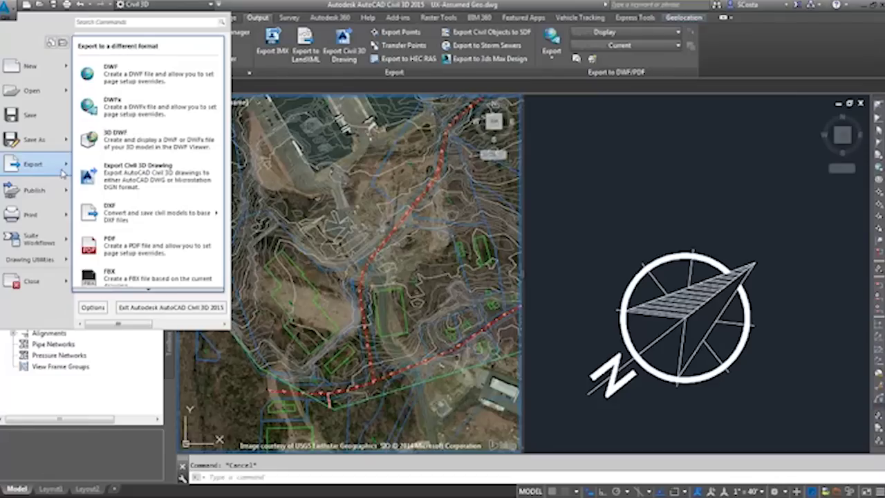
{"action": "mouse_move", "coordinate": [135, 293]}
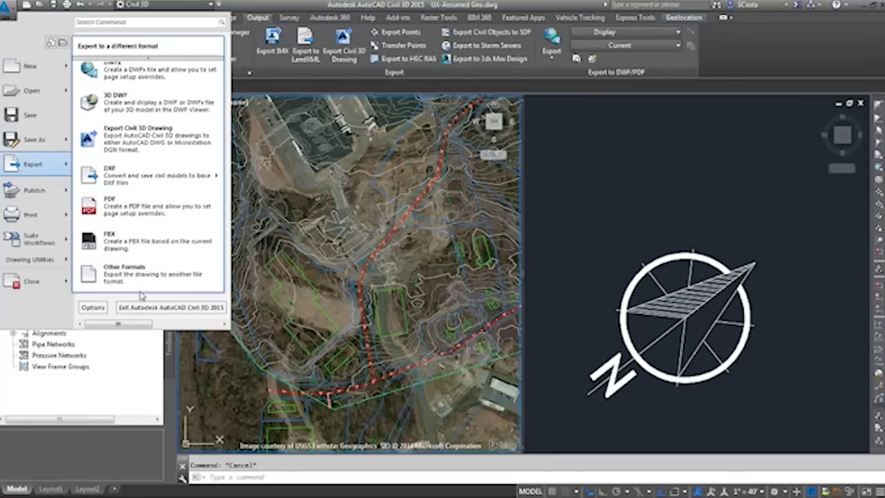
{"action": "left_click", "coordinate": [141, 293]}
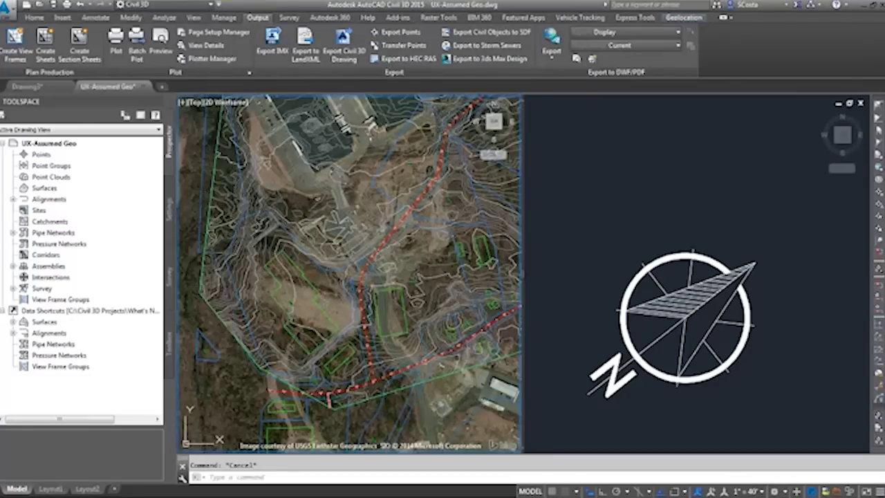
{"action": "left_click", "coordinate": [433, 377]}
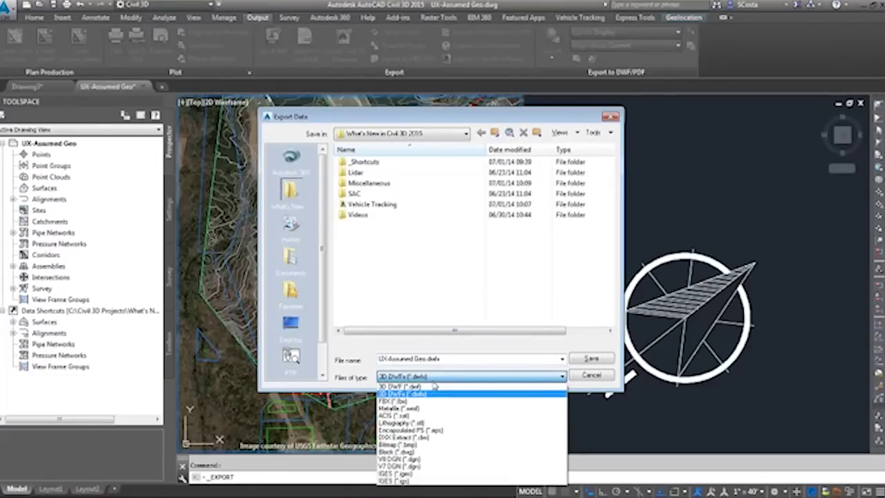
{"action": "left_click", "coordinate": [582, 377]}
{"action": "left_click", "coordinate": [582, 377]}
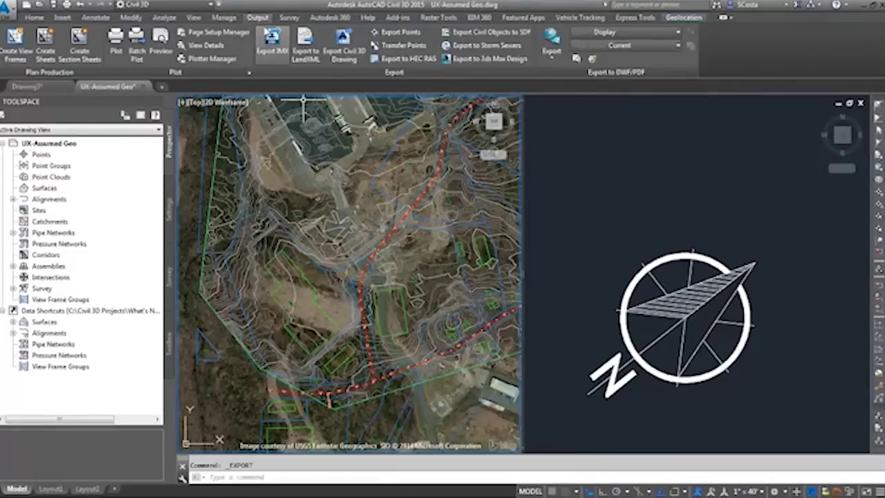
{"action": "left_click", "coordinate": [686, 18]}
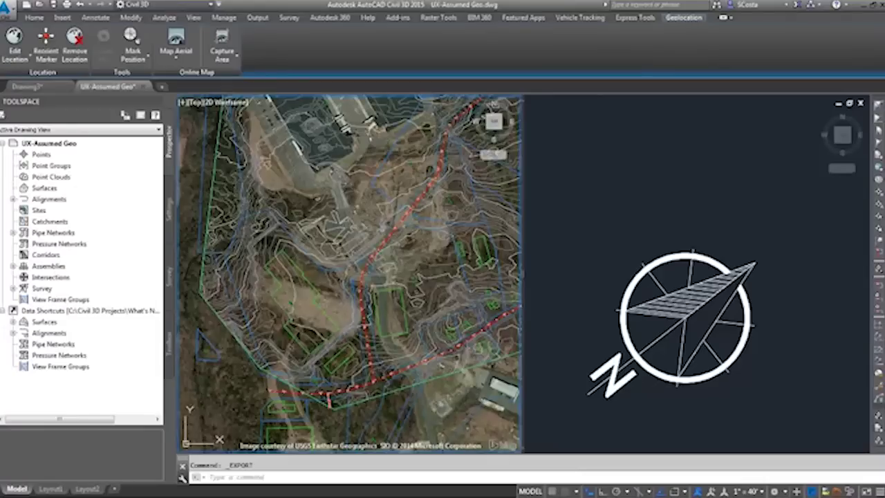